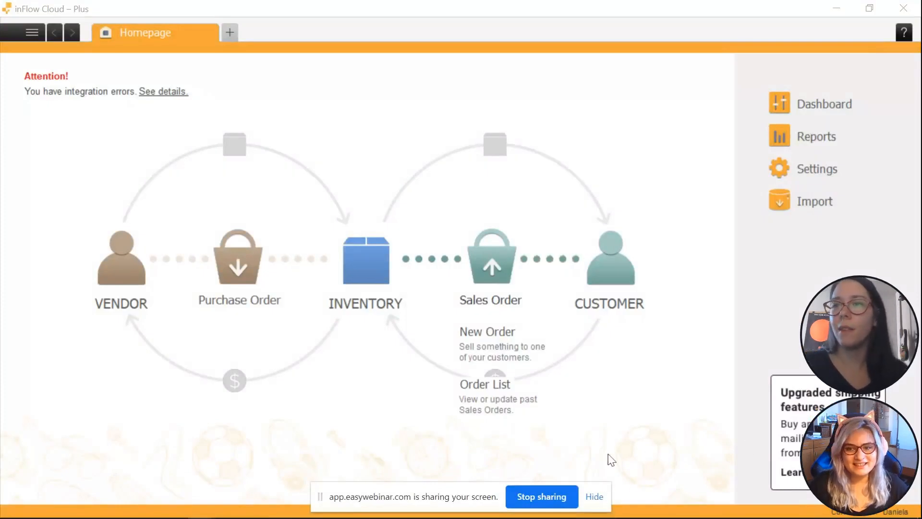
left_click(596, 496)
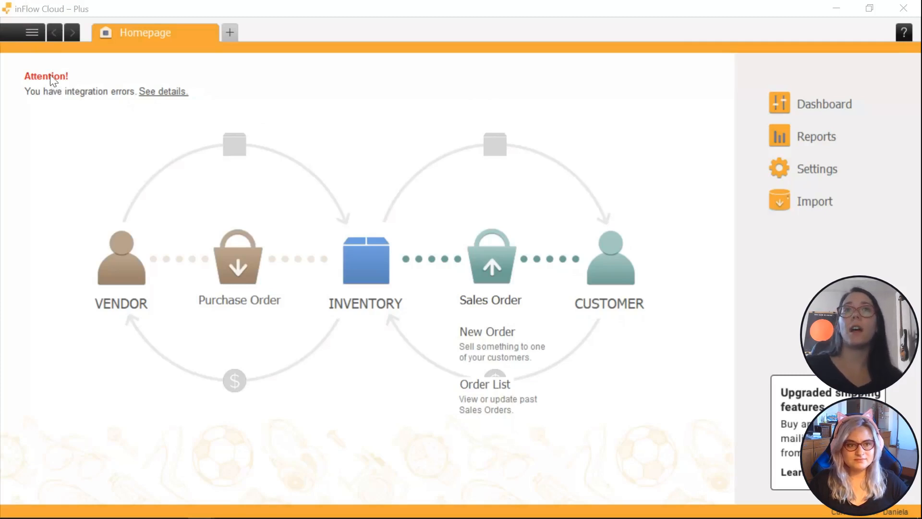
Create a new inventory product named "Cell Phone Model Y".
left_click(30, 39)
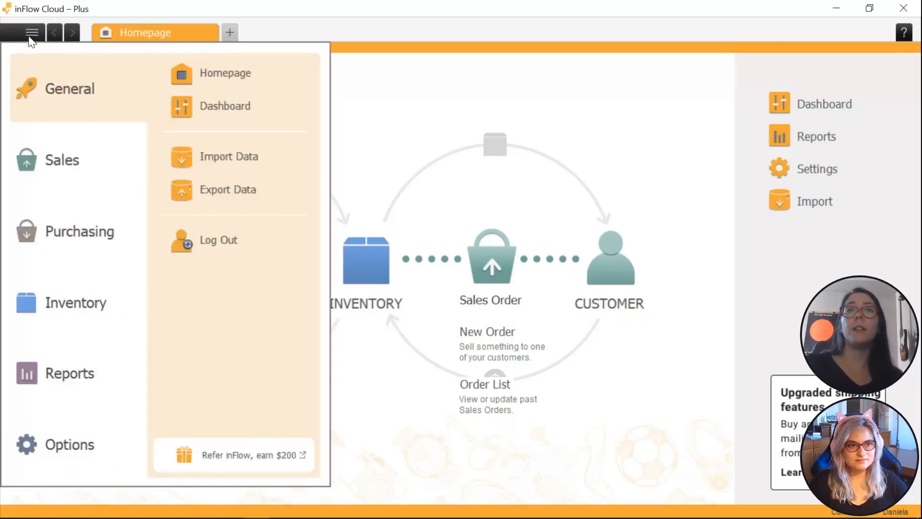
left_click(66, 321)
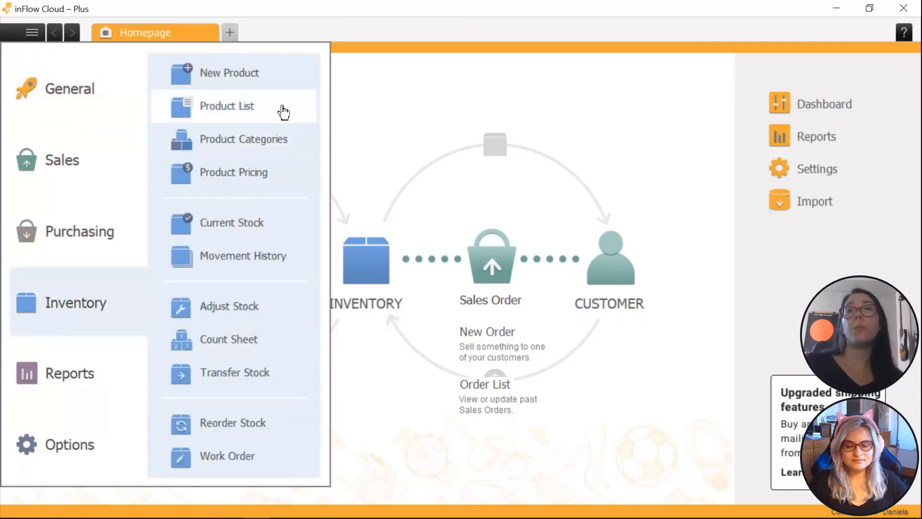
left_click(258, 85)
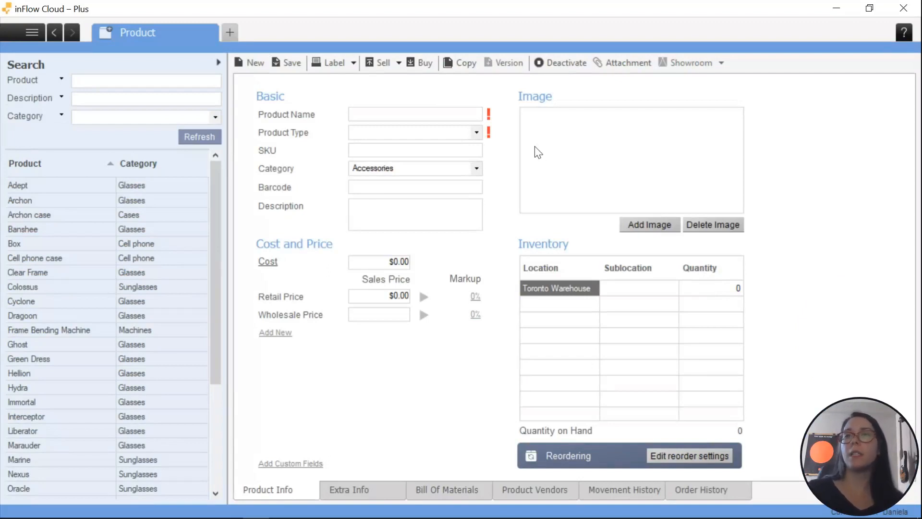
left_click(457, 118)
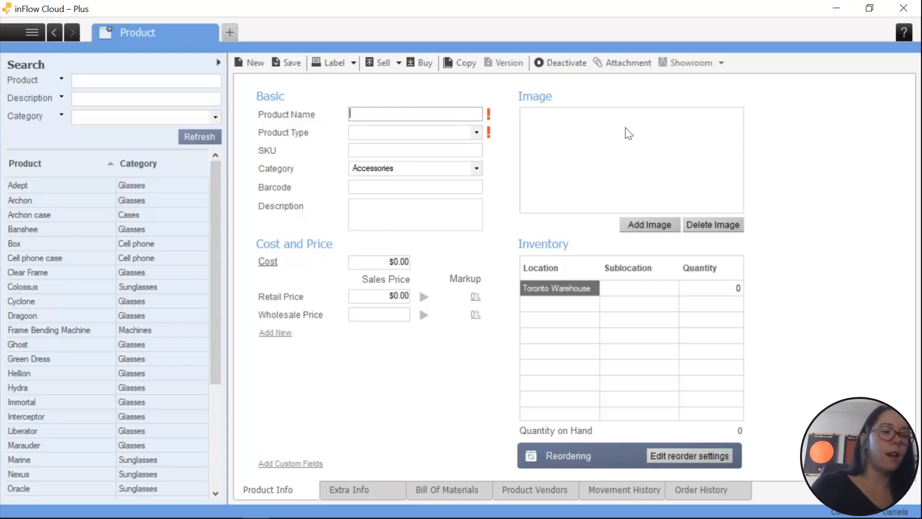
type("Cell Phon")
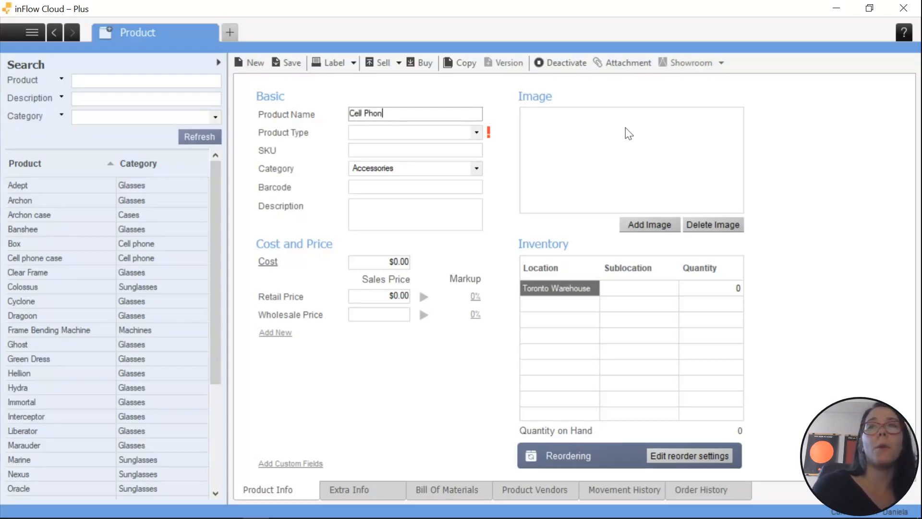
type("e Model Y")
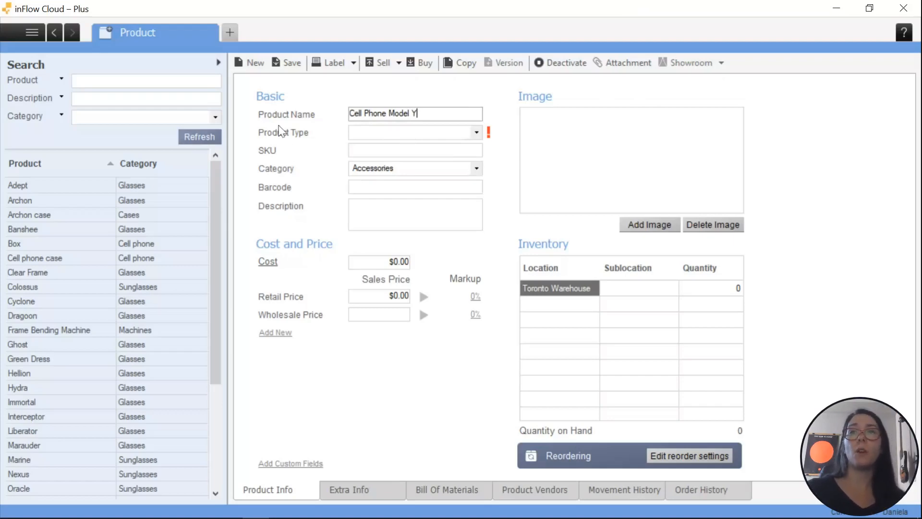
Set the product type to Stocked Product and open its Toronto Warehouse quantity for entry.
left_click(475, 131)
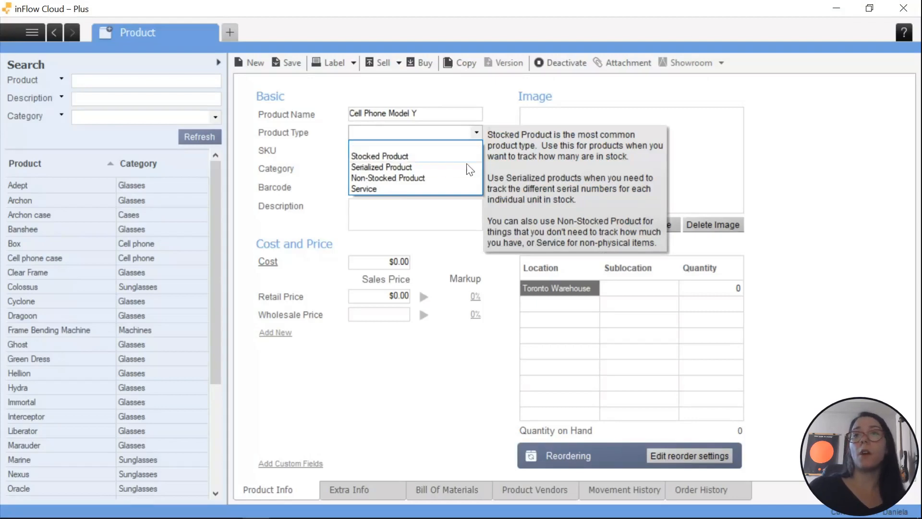
left_click(389, 160)
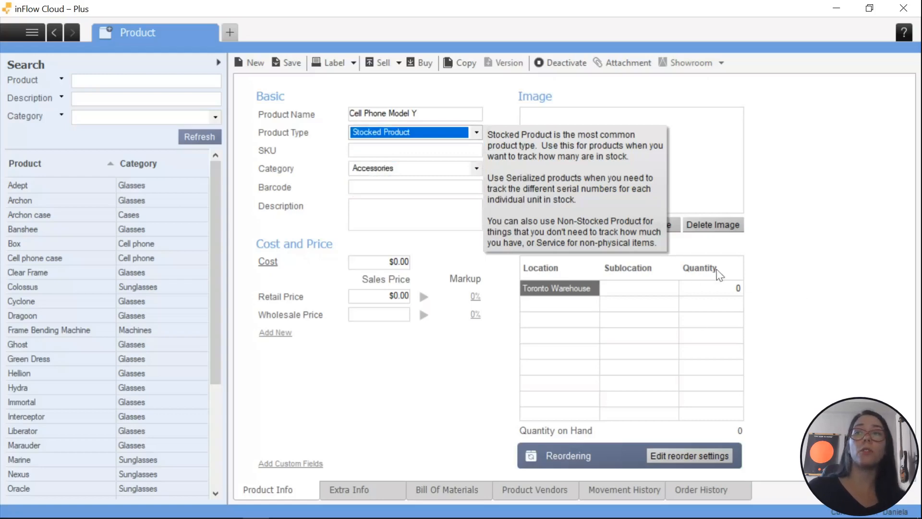
left_click(725, 288)
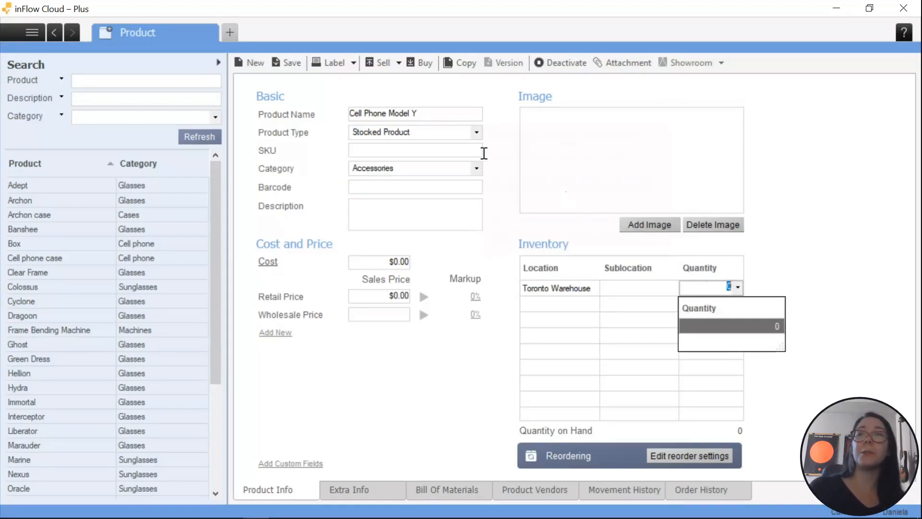
Change the product type to Serialized Product and save the product.
left_click(480, 135)
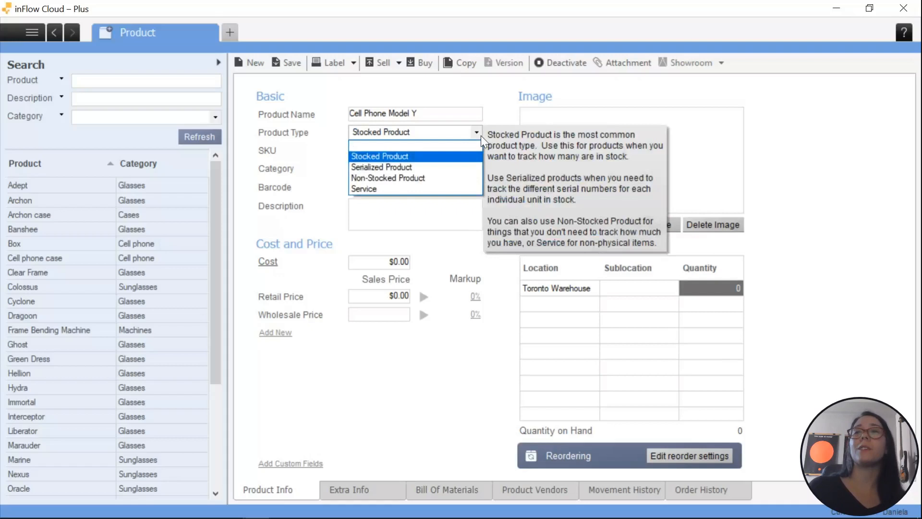
left_click(388, 169)
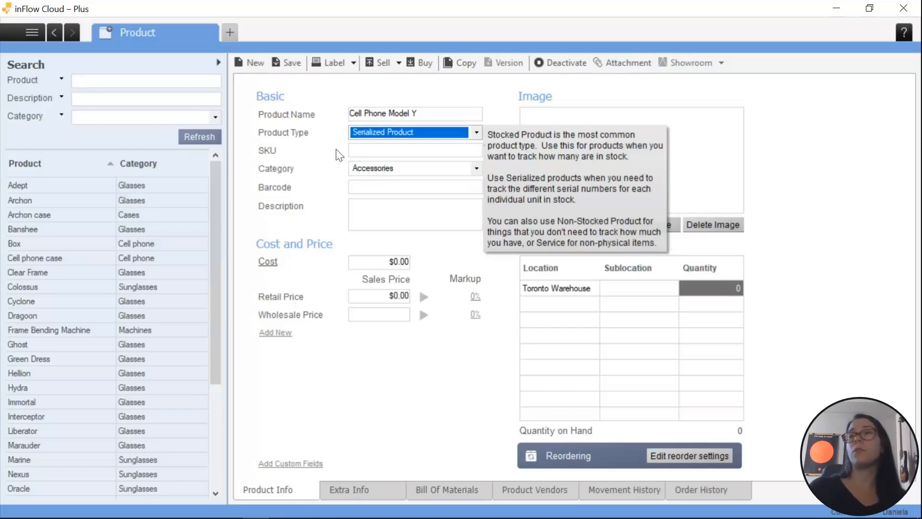
left_click(288, 63)
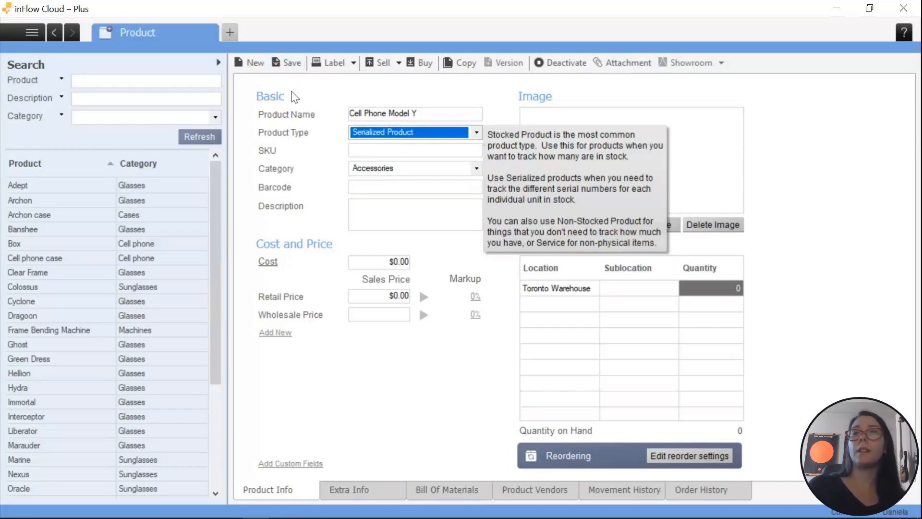
left_click(288, 62)
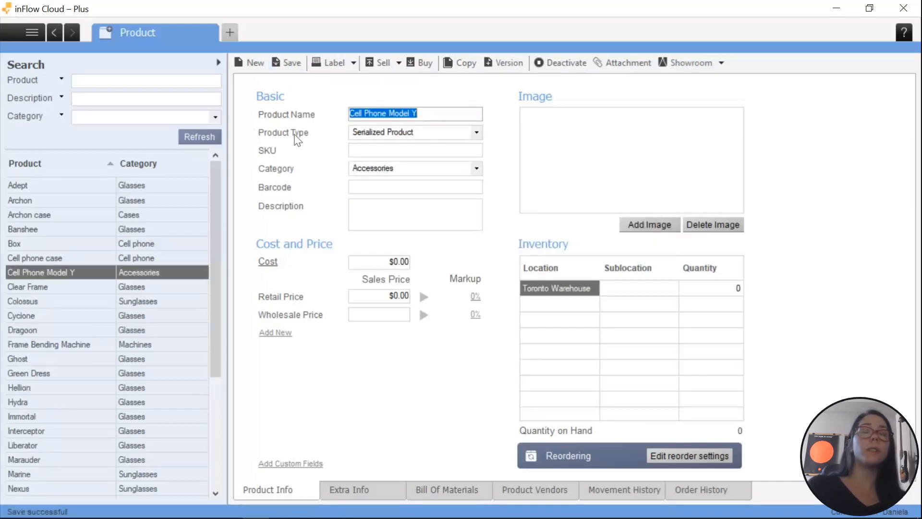
Set the Toronto Warehouse quantity to 5 and enter 758448 as the first serial number.
mouse_move(297, 138)
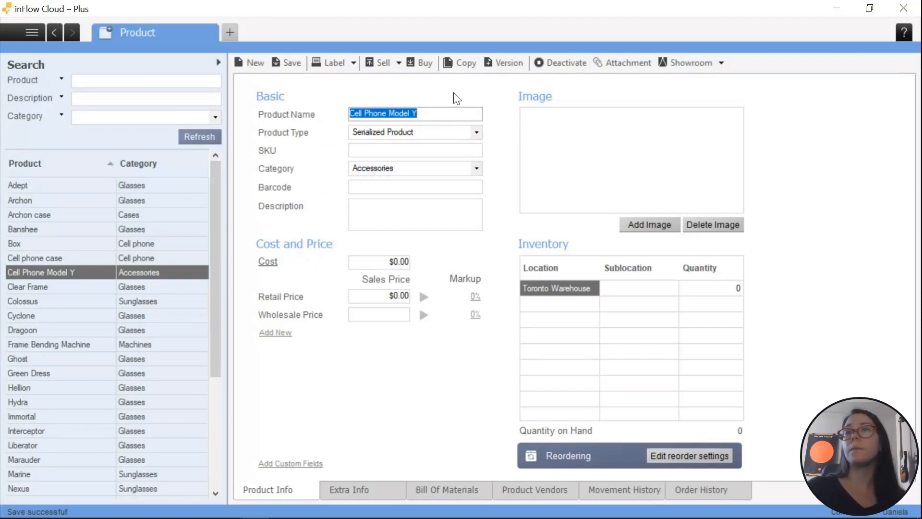
left_click(460, 113)
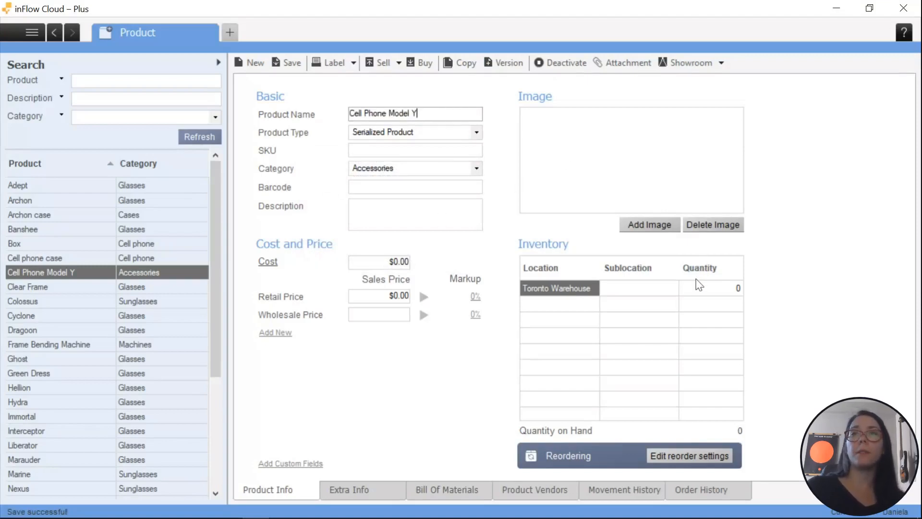
left_click(733, 287)
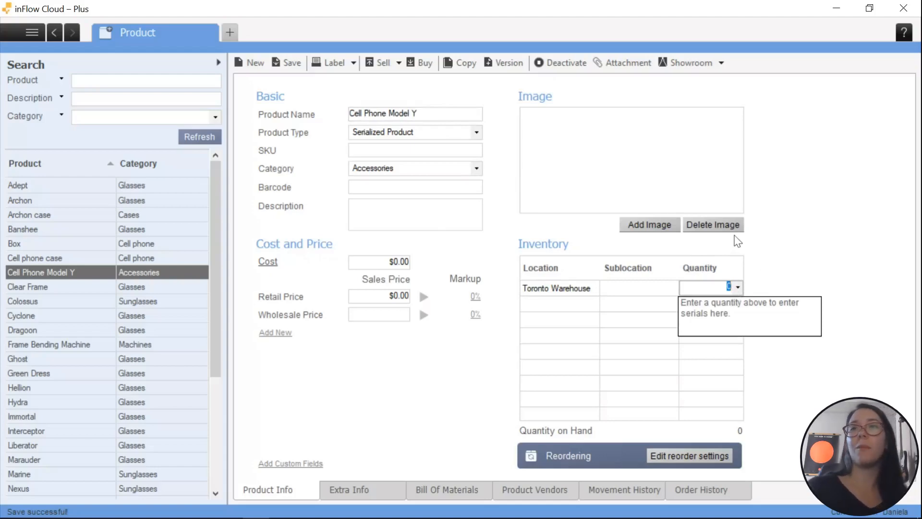
type("5")
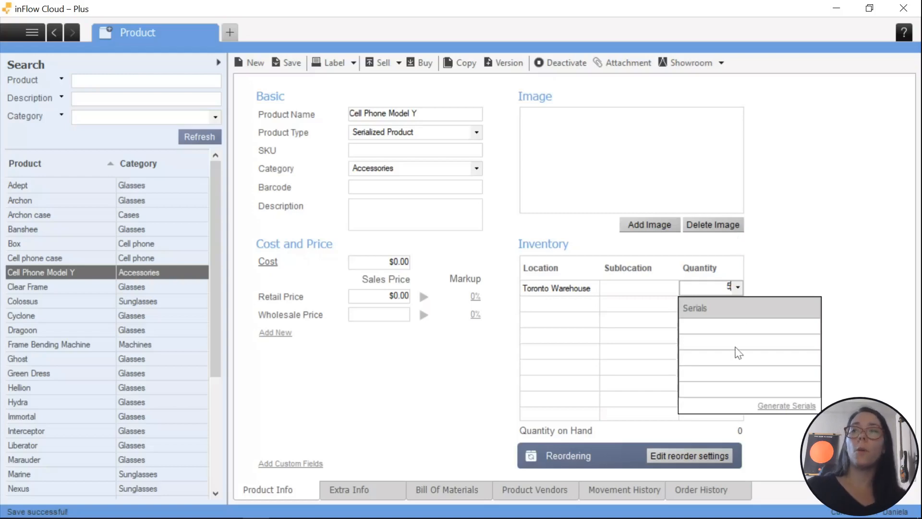
left_click(705, 342)
left_click(706, 358)
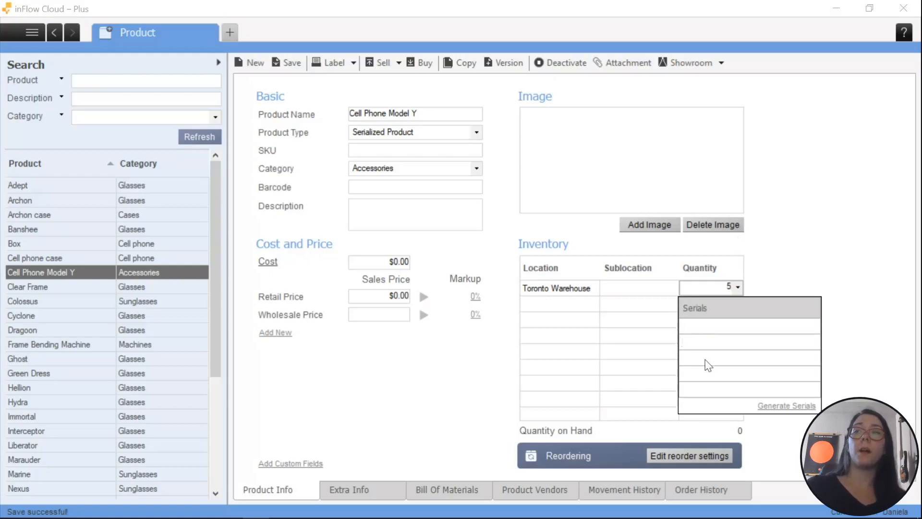
left_click(706, 376)
left_click(704, 392)
left_click(708, 325)
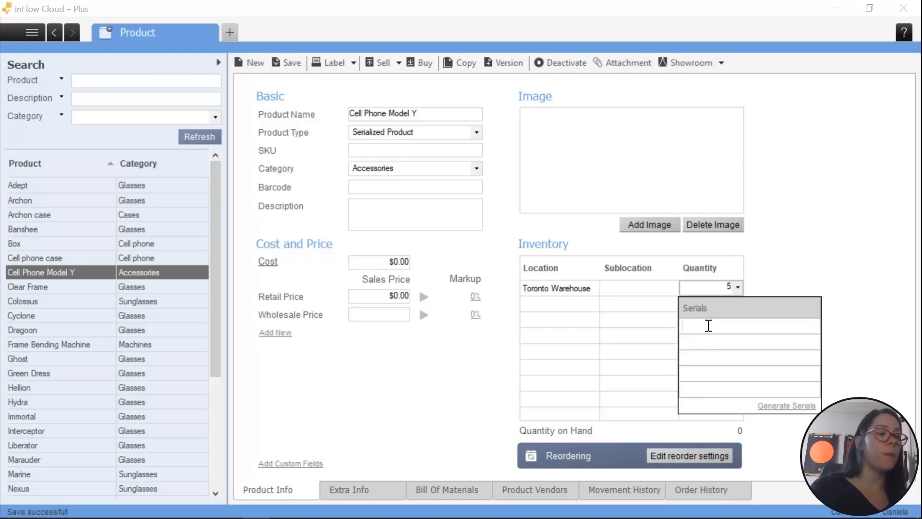
type("758448")
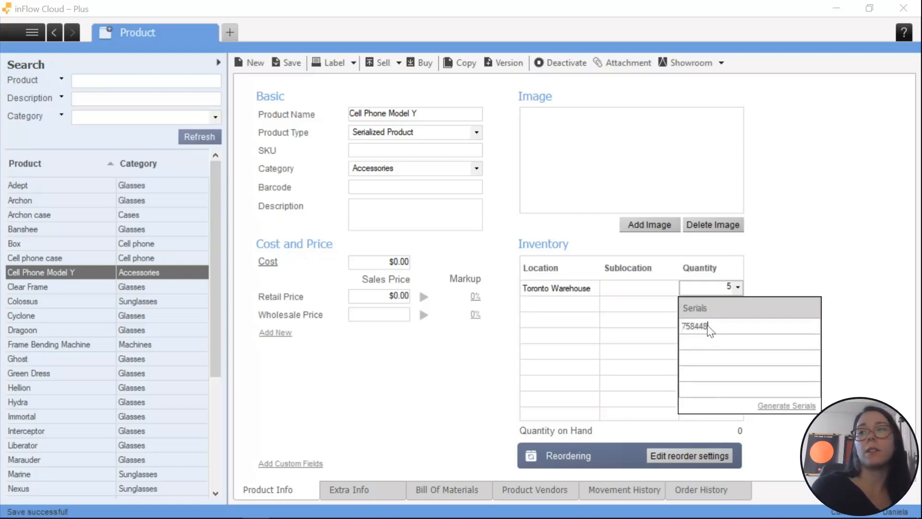
Clear the manually entered serial and generate sequential serials starting at 0001 with the prefix SN.
key("BackSpace")
key("BackSpace")
key("BackSpace")
key("BackSpace")
key("BackSpace")
key("BackSpace")
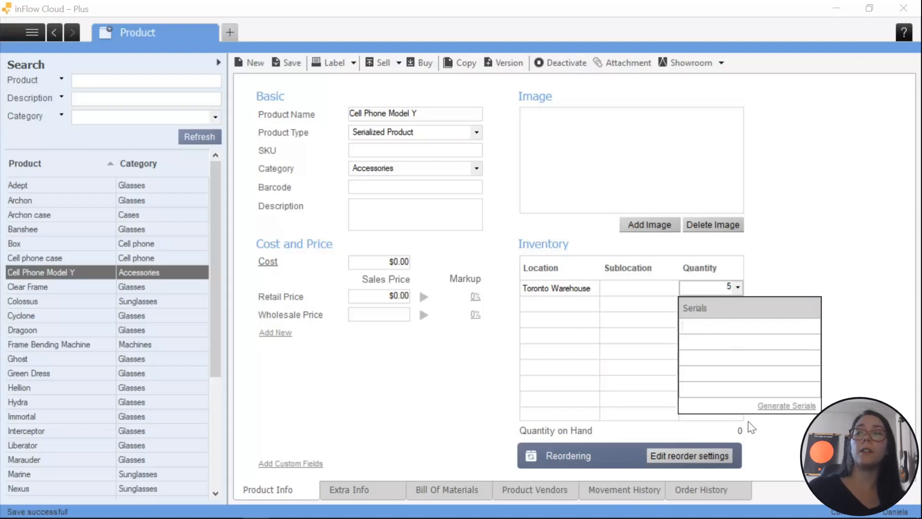
left_click(812, 409)
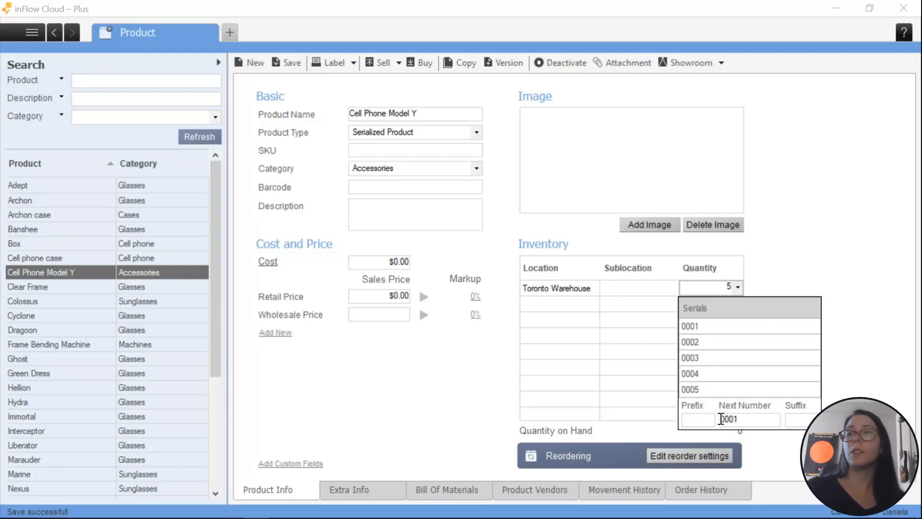
left_click(693, 420)
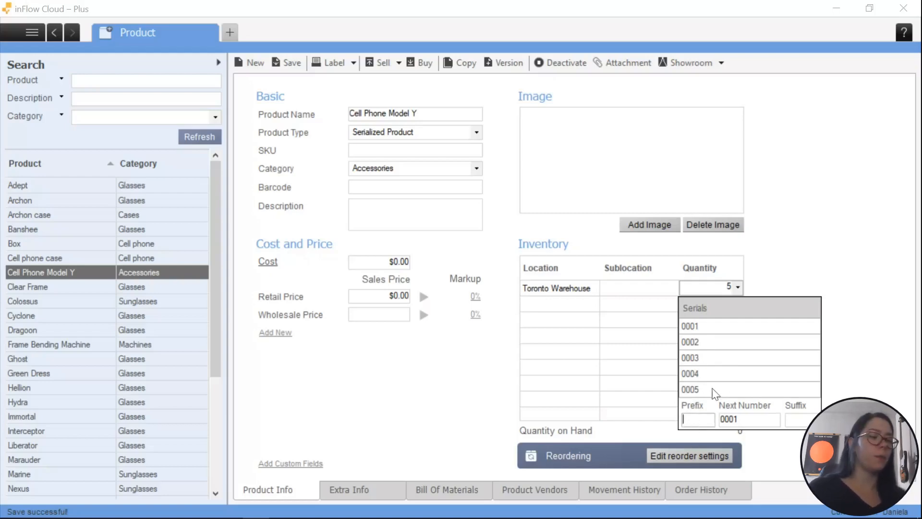
type("SN")
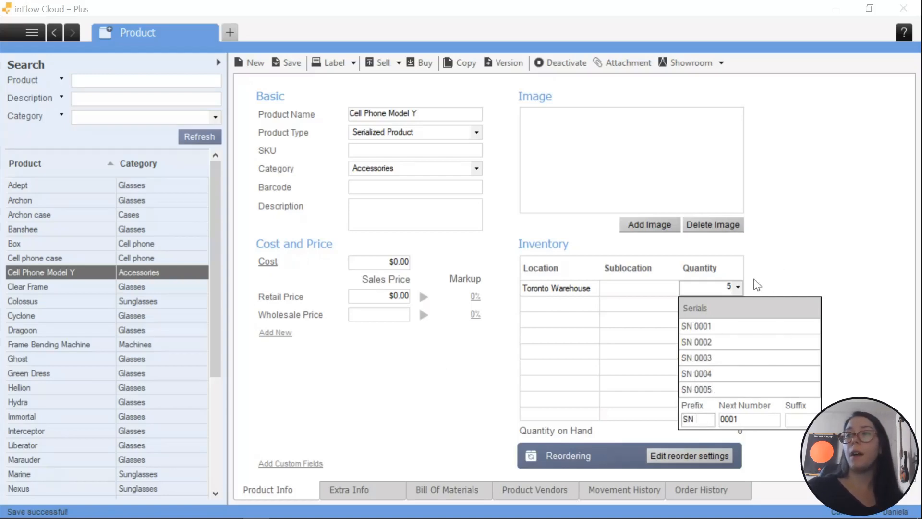
Reset the Toronto Warehouse quantity to 0 and save the product.
left_click(725, 287)
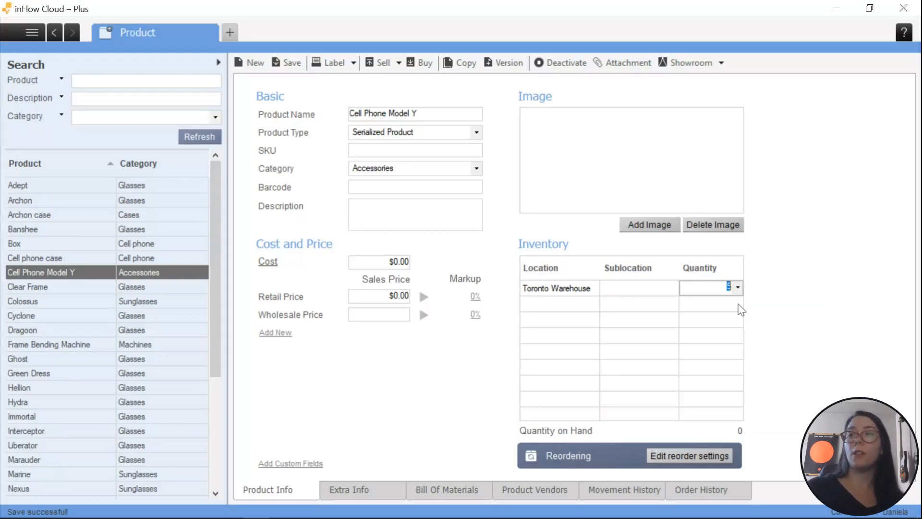
type("0")
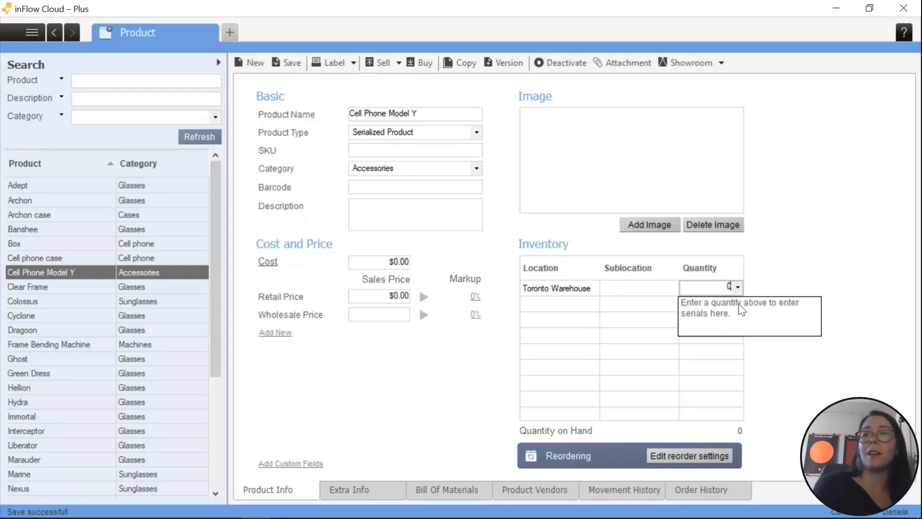
key("Return")
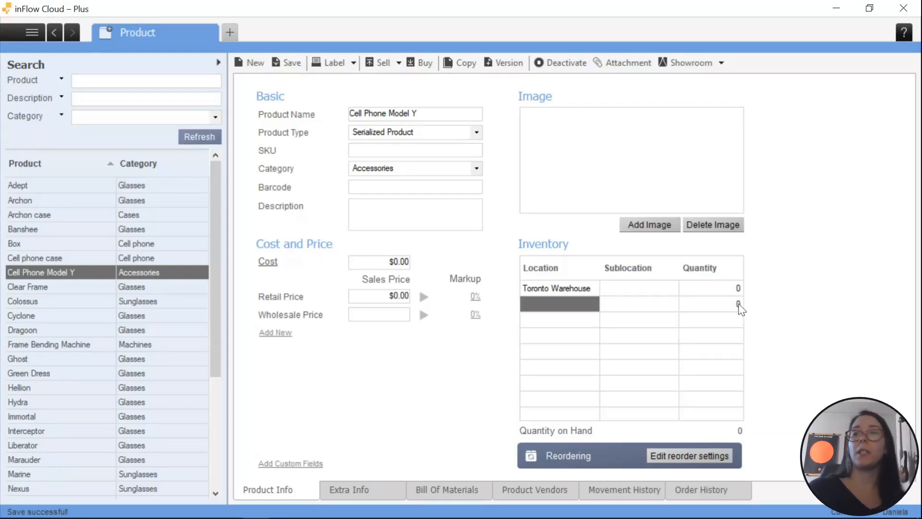
left_click(287, 63)
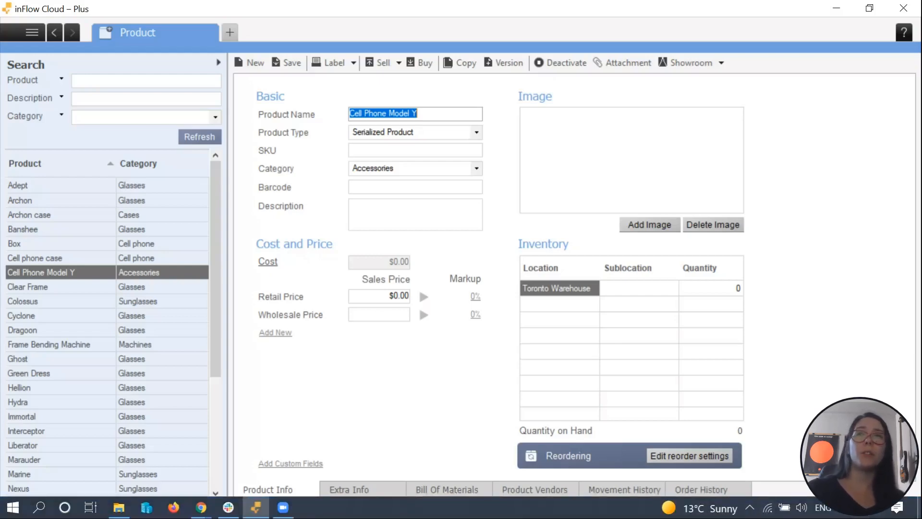
Start a new purchase order in a separate tab, keeping the product record open.
left_click(424, 62)
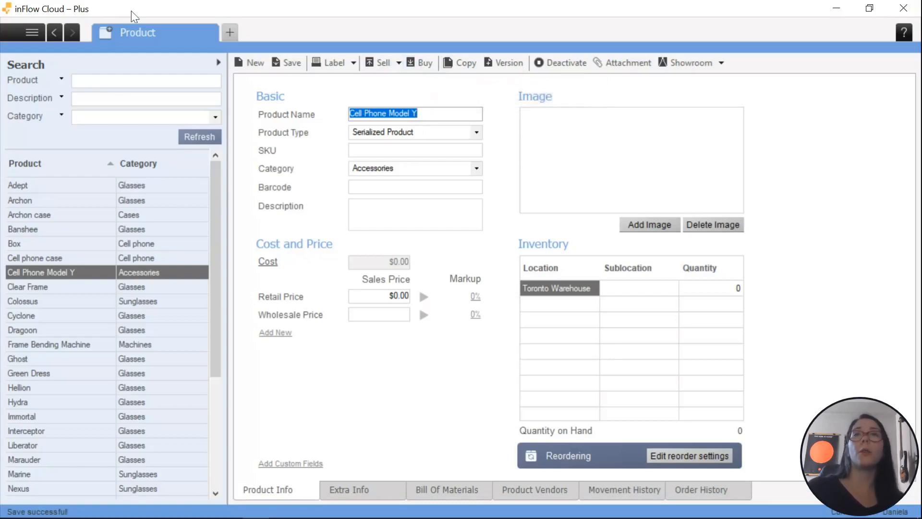
left_click(230, 33)
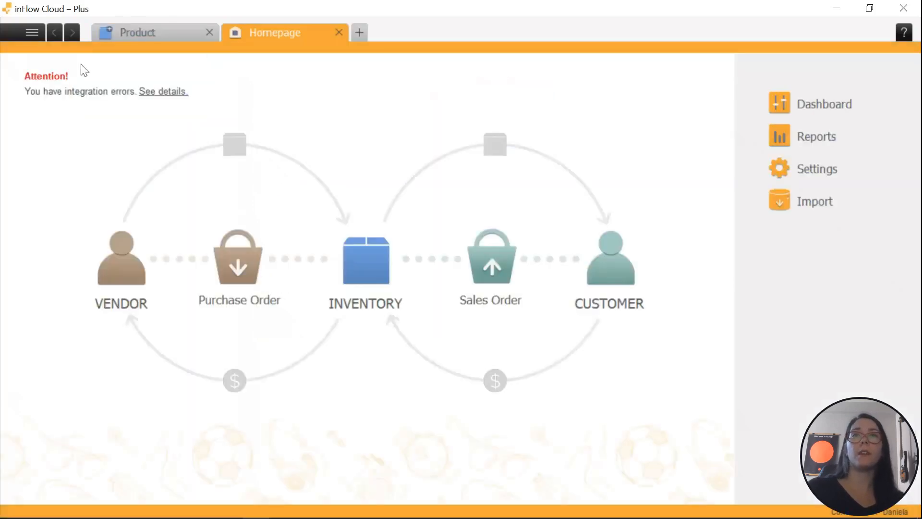
left_click(33, 35)
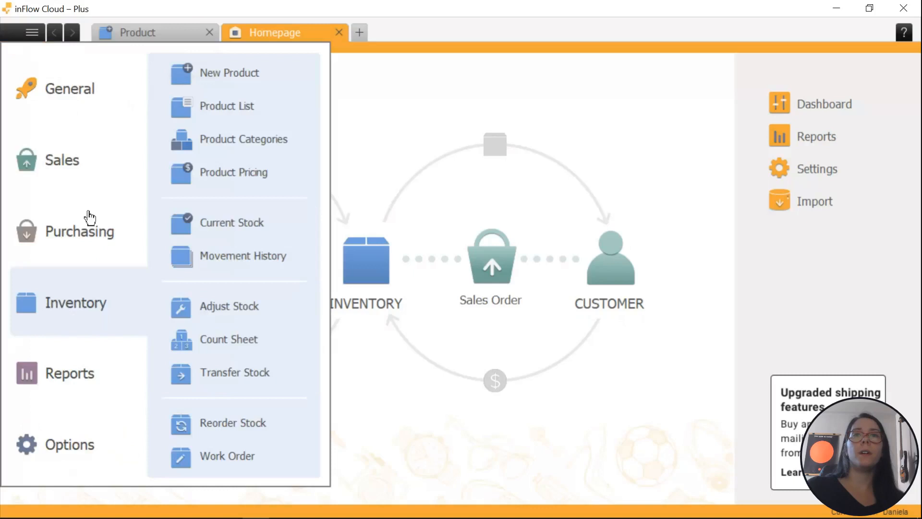
left_click(59, 246)
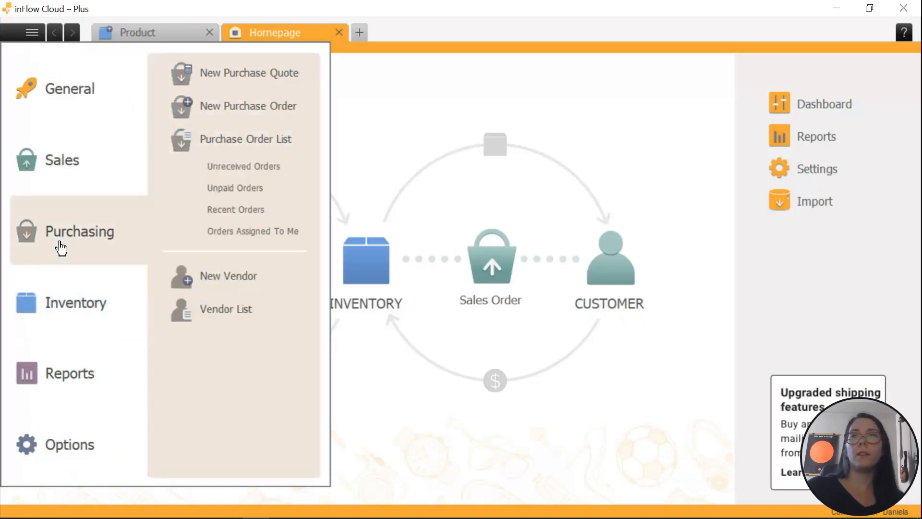
left_click(274, 120)
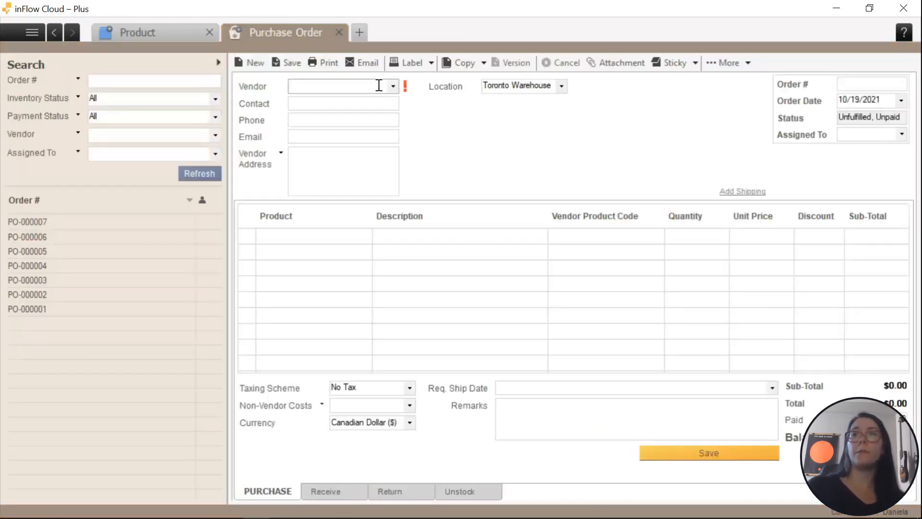
Add Cell Phone Supplier as a new vendor and assign it to the purchase order.
type("Cell")
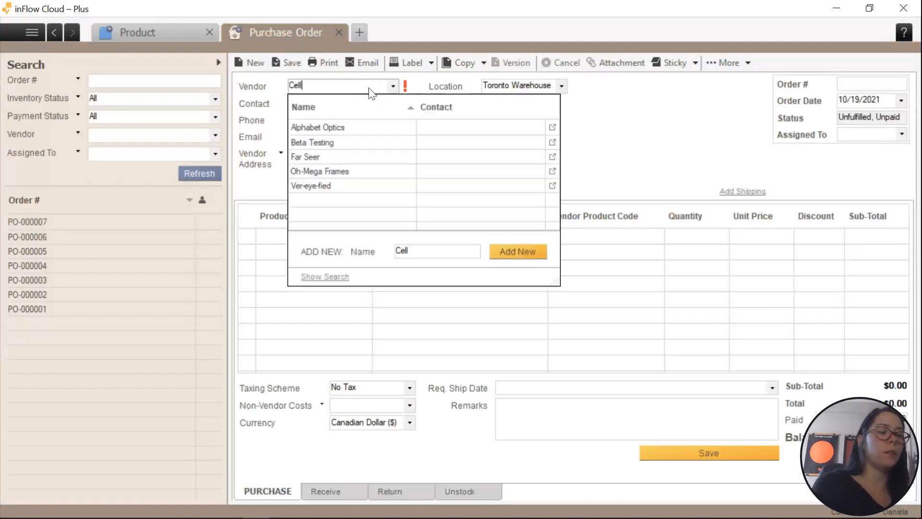
type(" Phone Supplier")
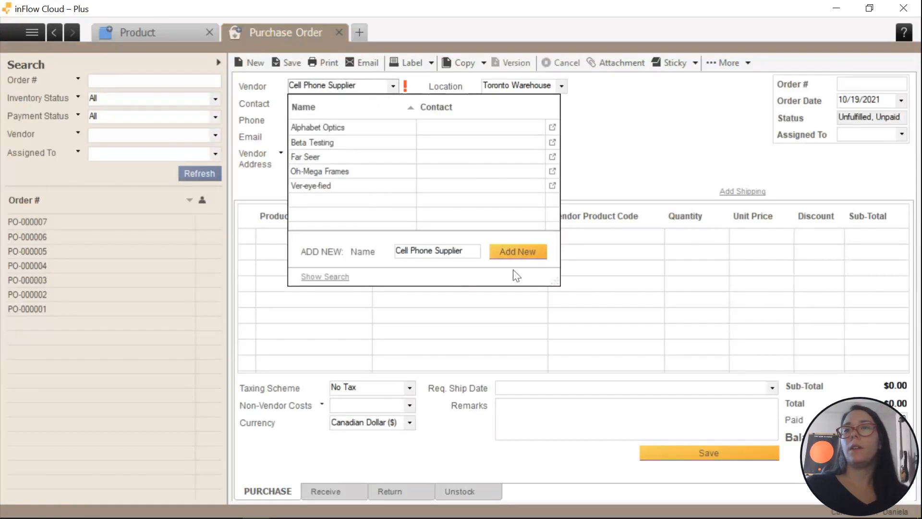
left_click(516, 252)
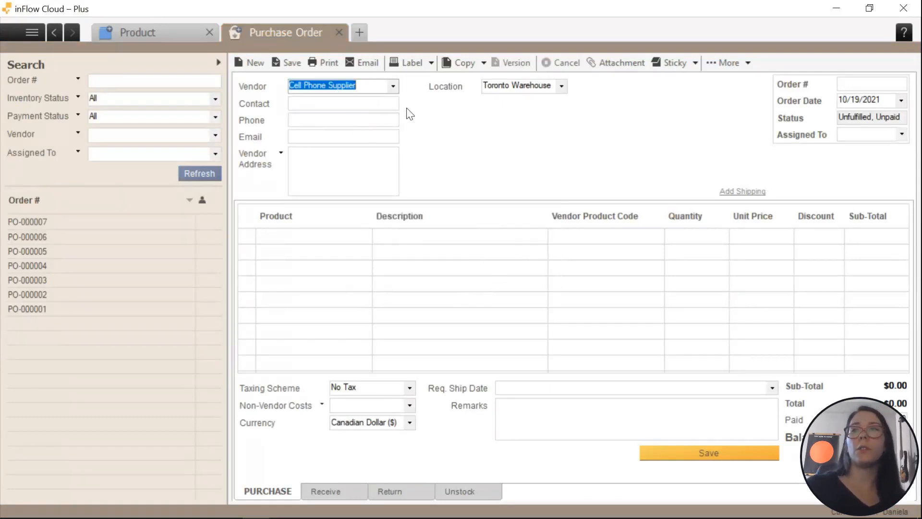
key("Tab")
Add Cell Phone Model Y as the first product line of the purchase order.
left_click(368, 234)
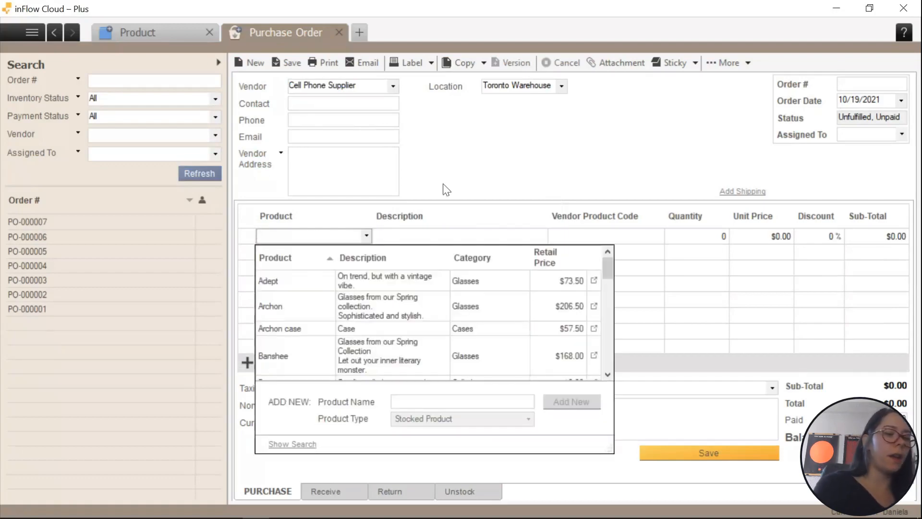
type("Cell")
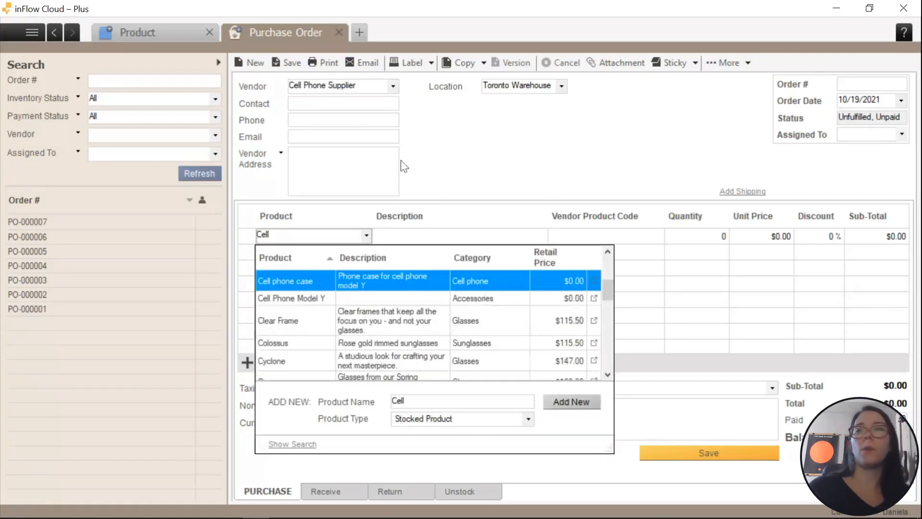
left_click(286, 299)
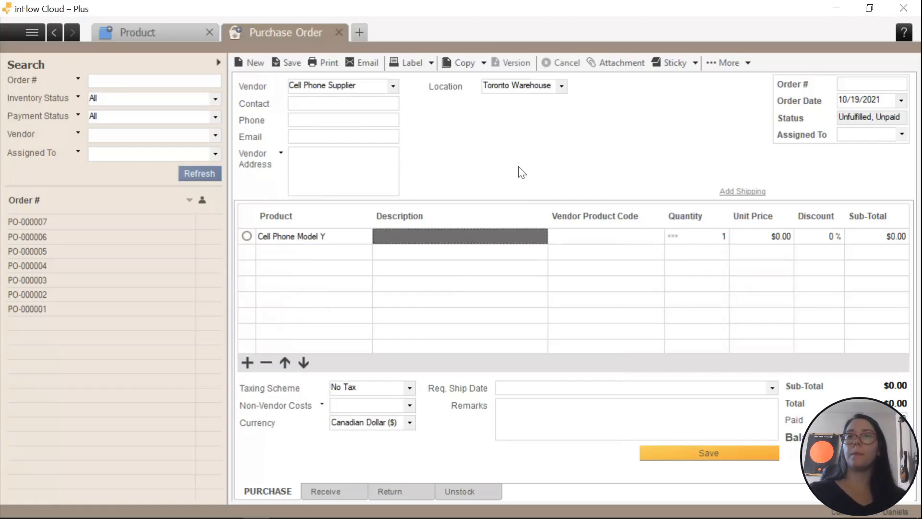
Add Cell phone case as the second product line of the order.
left_click(344, 252)
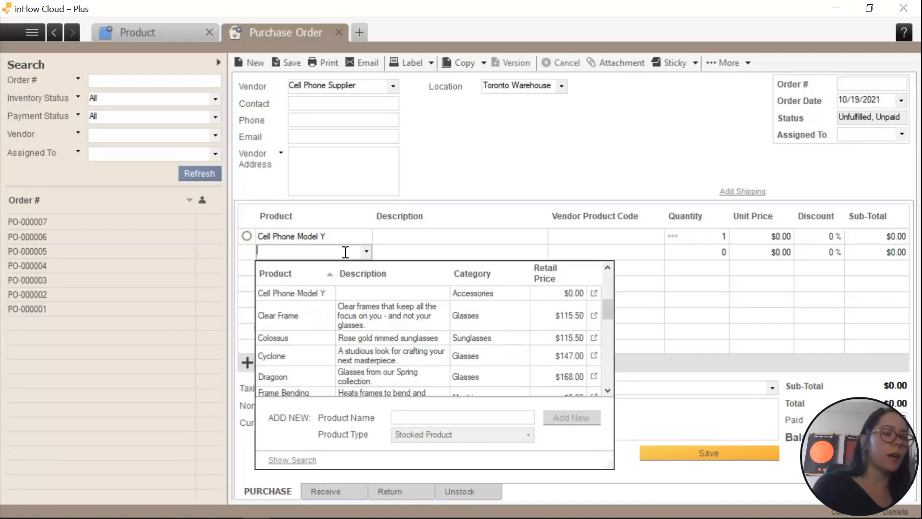
type("c")
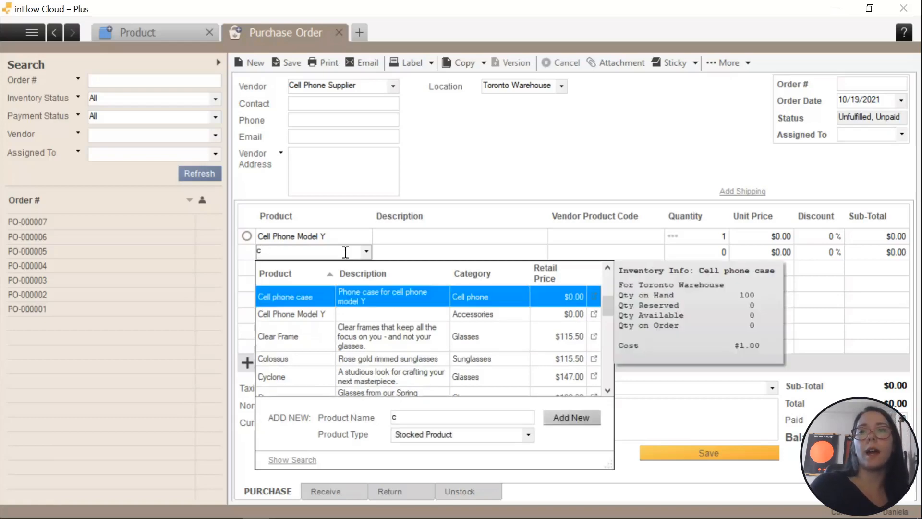
key("Down")
key("Up")
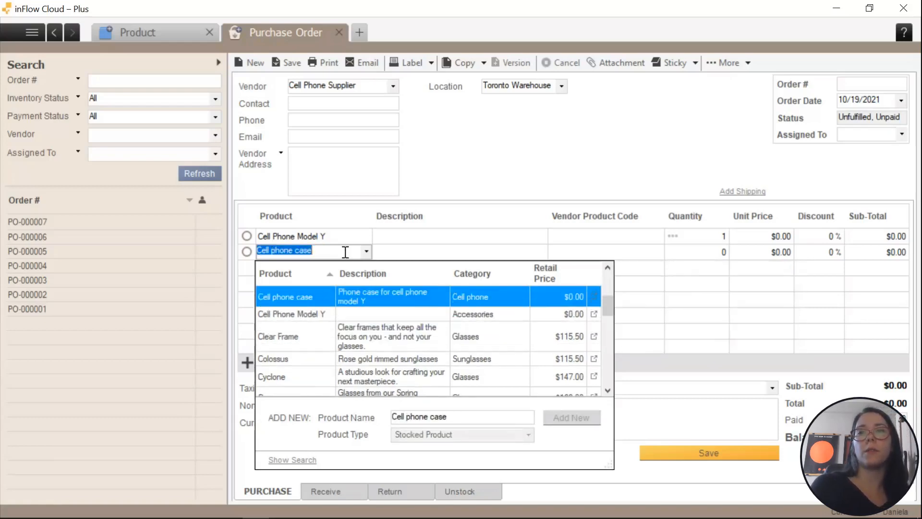
key("Return")
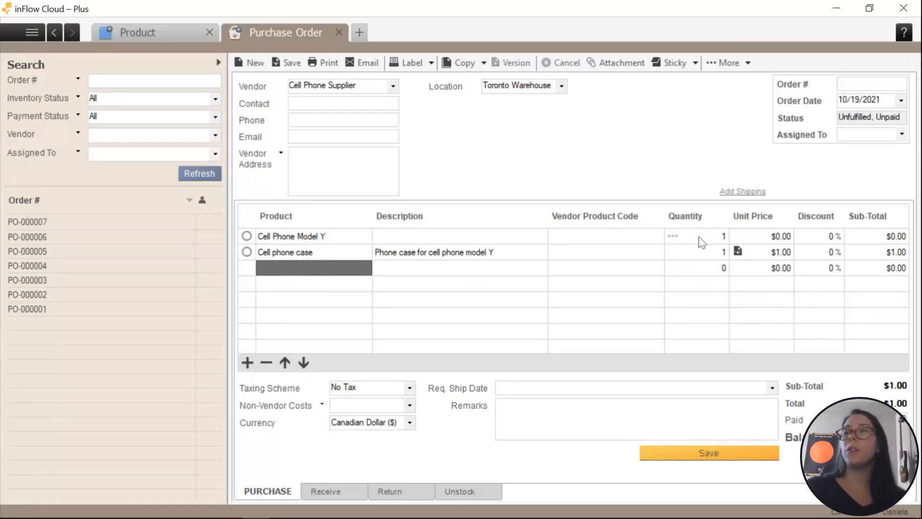
Set the order quantity of Cell Phone Model Y to 10, leaving its serial numbers blank.
left_click(673, 236)
left_click(646, 282)
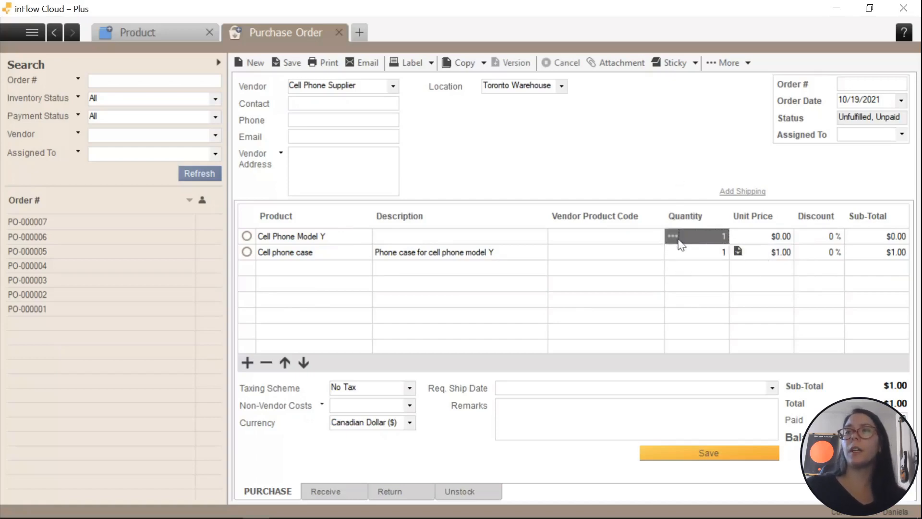
left_click(675, 238)
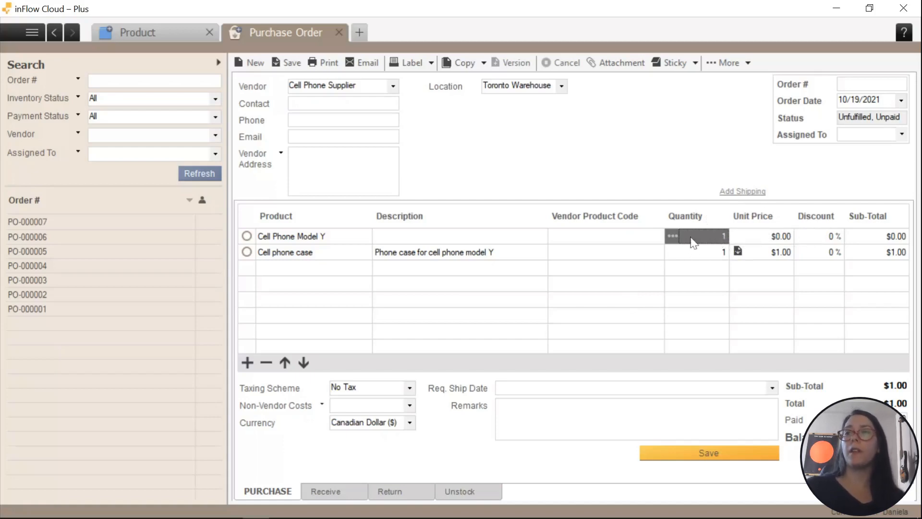
left_click(714, 236)
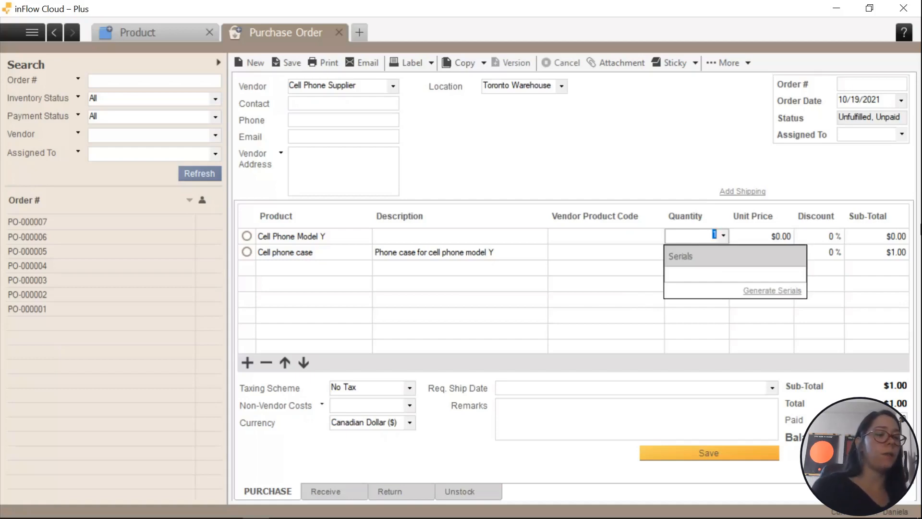
type("10")
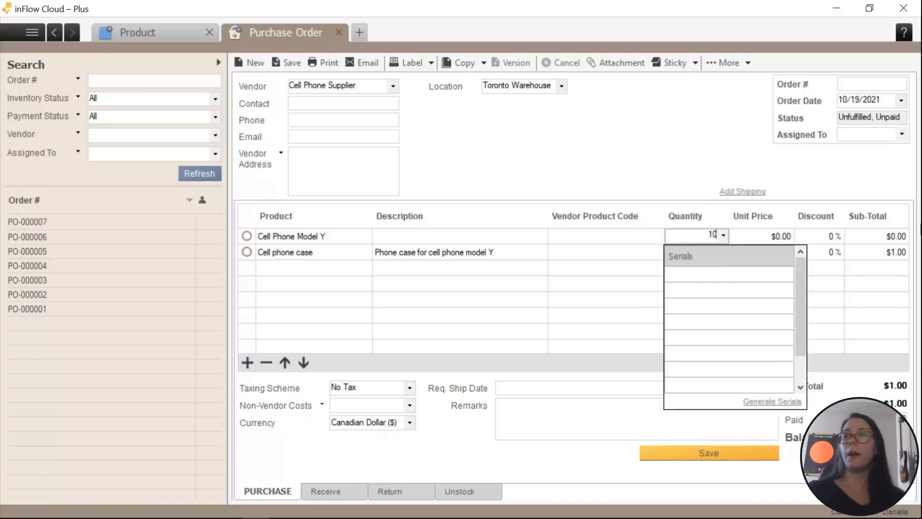
left_click(722, 279)
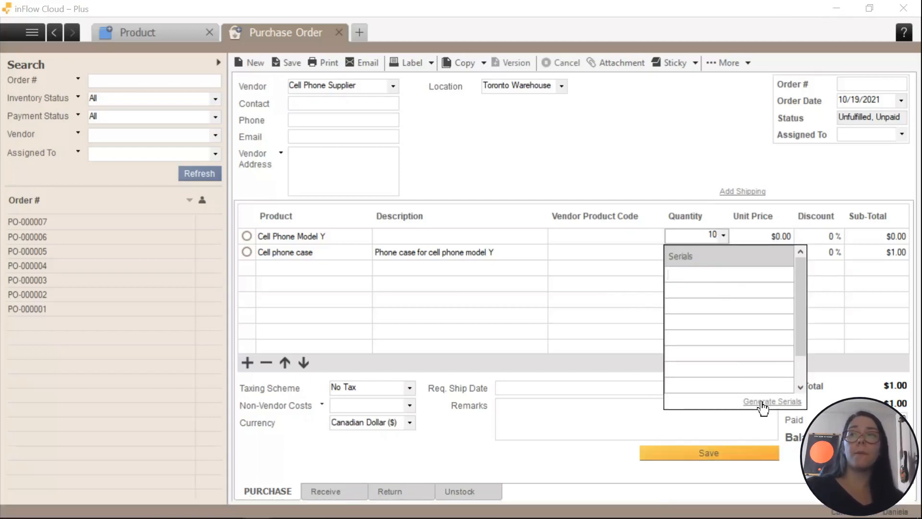
left_click(570, 164)
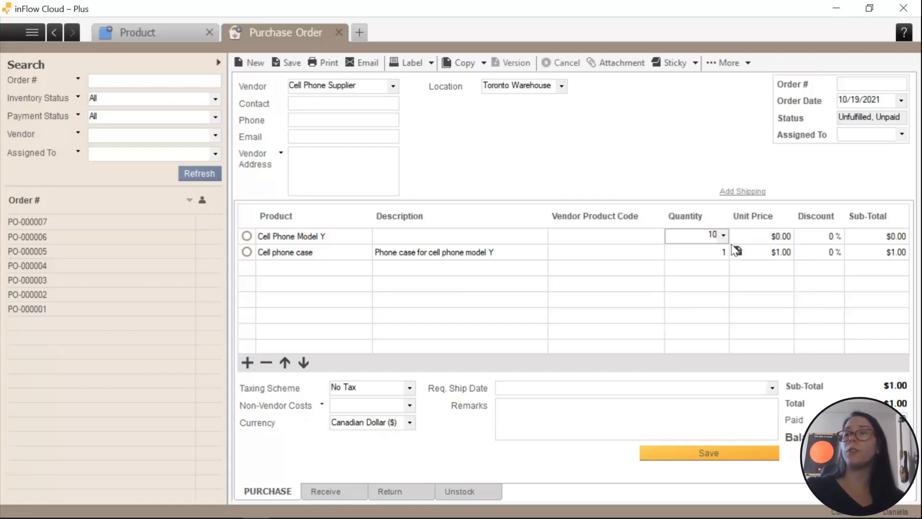
Check the empty serial list of the Cell Phone Model Y line and save the purchase order.
left_click(724, 279)
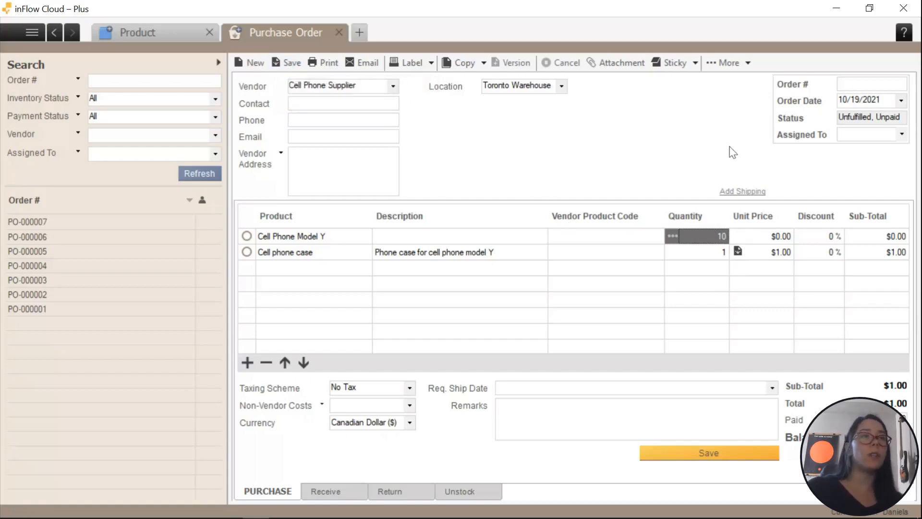
left_click(671, 236)
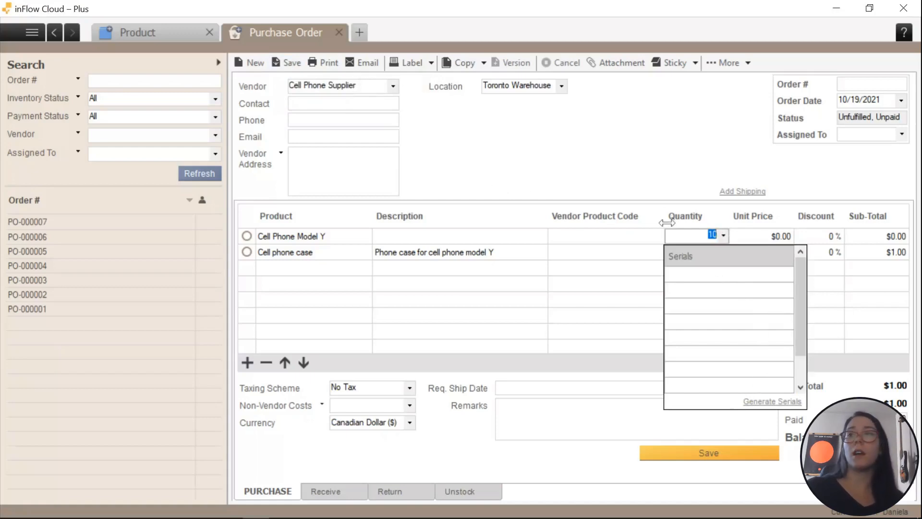
left_click(667, 171)
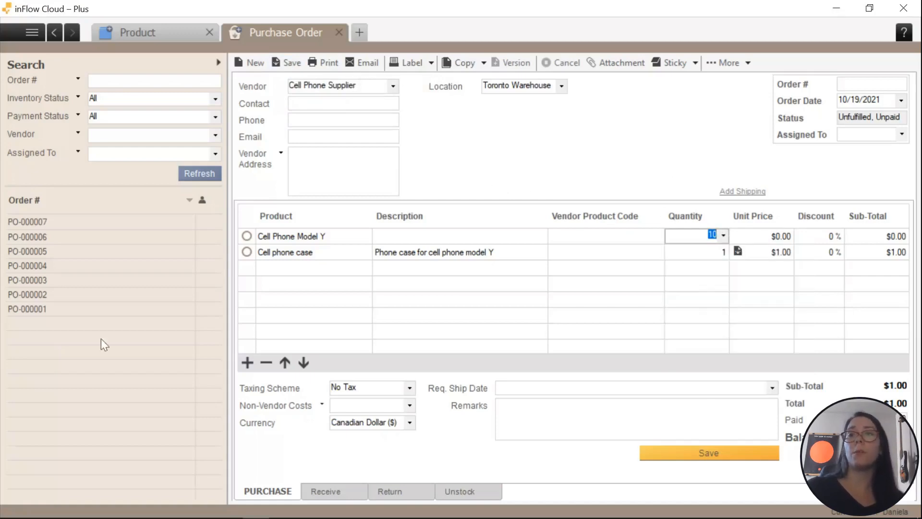
left_click(286, 63)
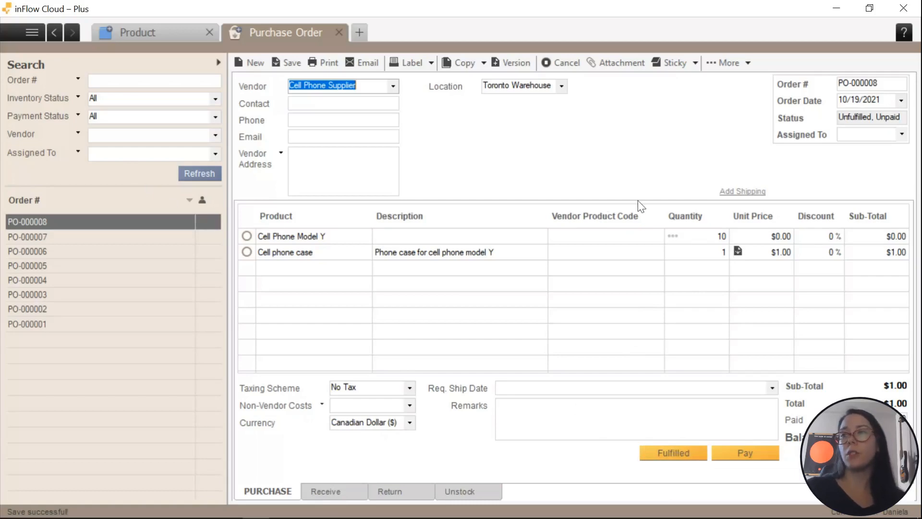
View the serial entries of the Cell Phone Model Y line on the saved order.
left_click(674, 238)
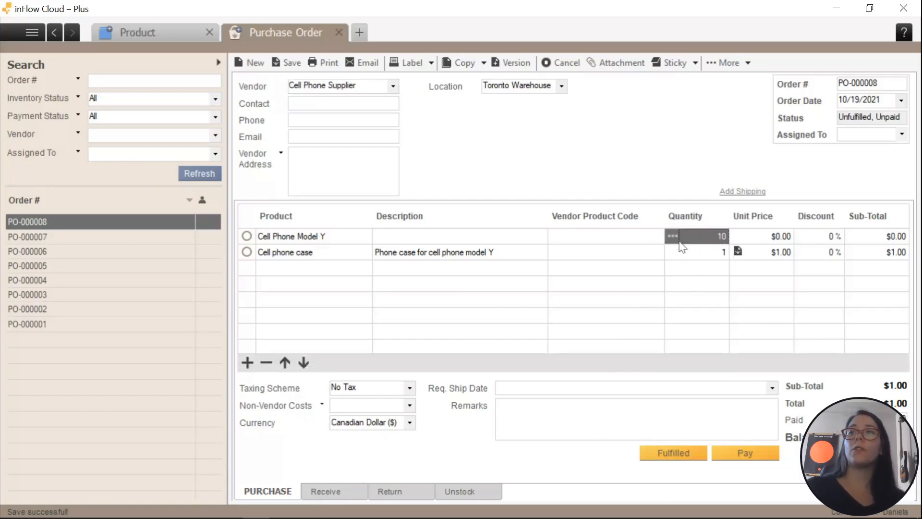
left_click(673, 236)
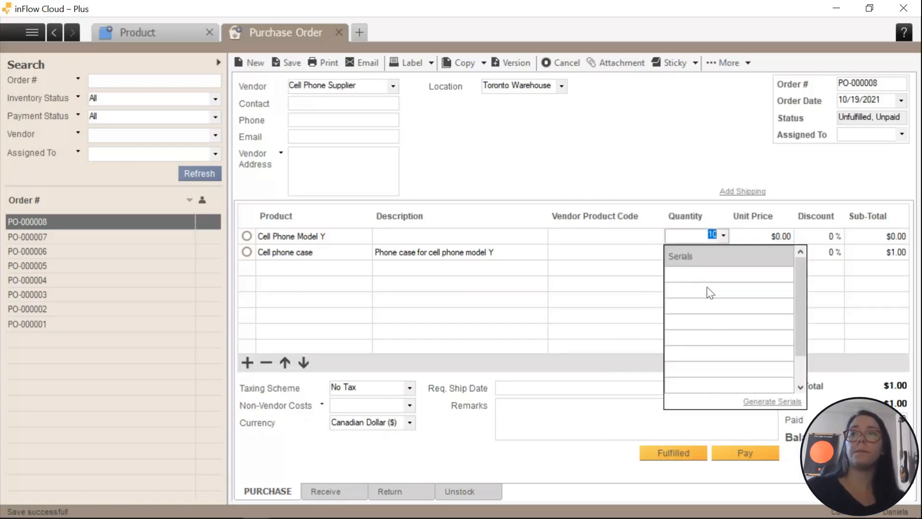
left_click(594, 167)
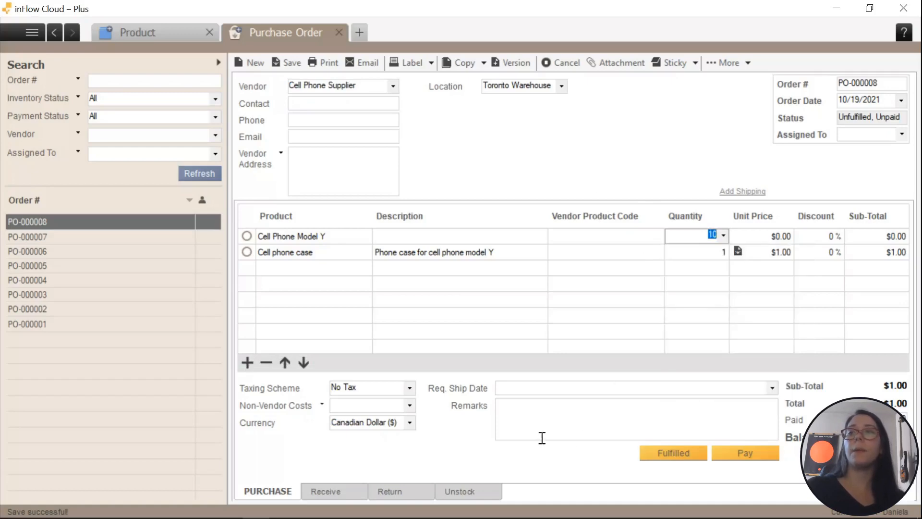
Auto-fill the order's received items and remove the Cell phone case line from them.
left_click(316, 493)
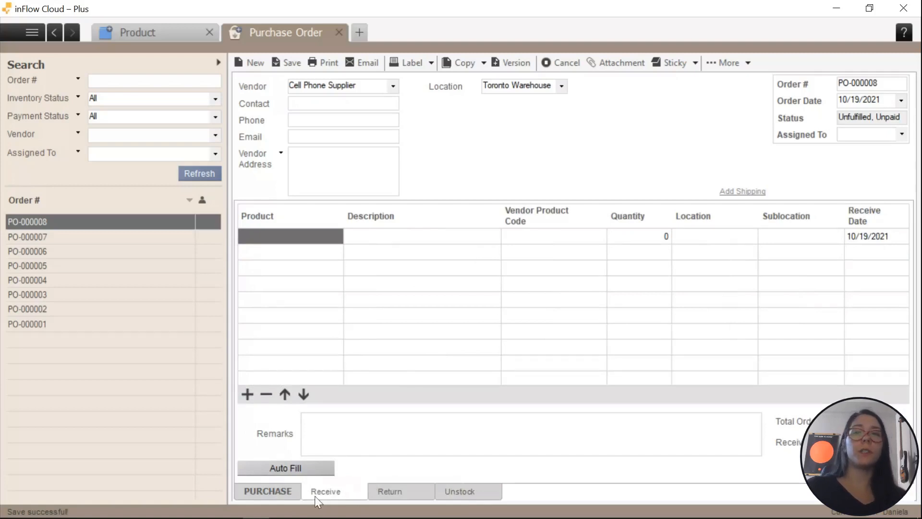
left_click(307, 469)
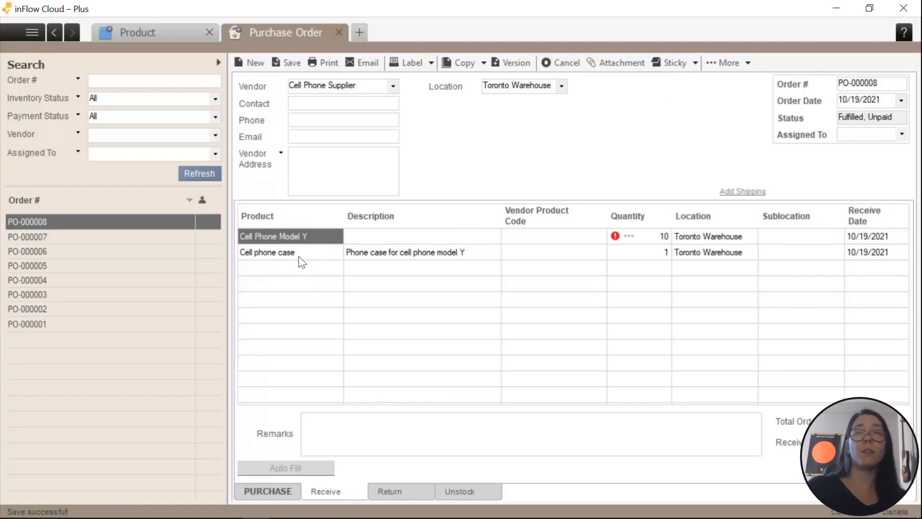
right_click(313, 263)
left_click(331, 264)
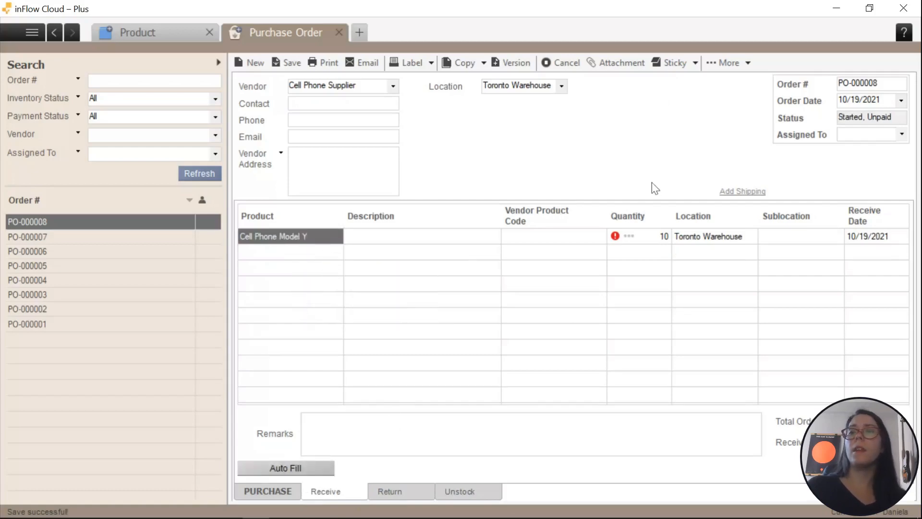
Generate sequential serials SN 0006 to SN 0015 for the ten received Cell Phone Model Y units and review the list.
left_click(632, 238)
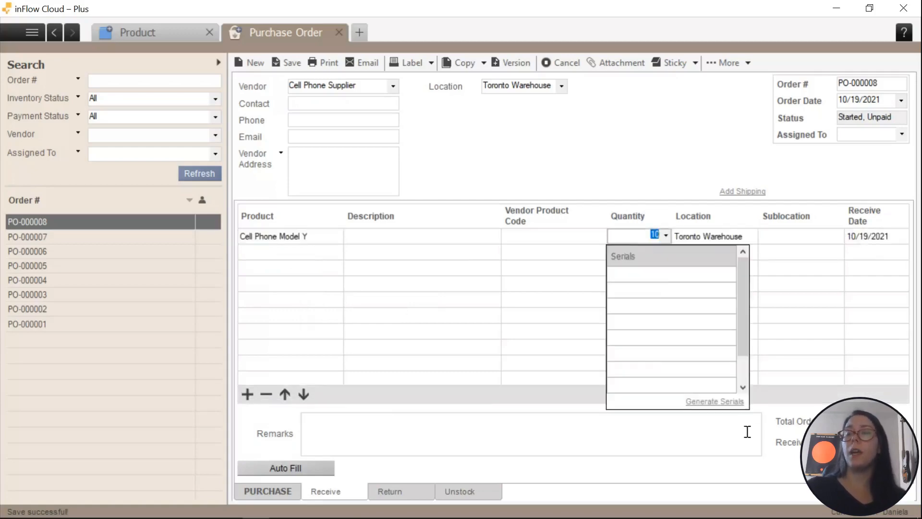
mouse_move(739, 327)
left_mouse_down()
mouse_move(747, 364)
mouse_move(749, 330)
left_mouse_up()
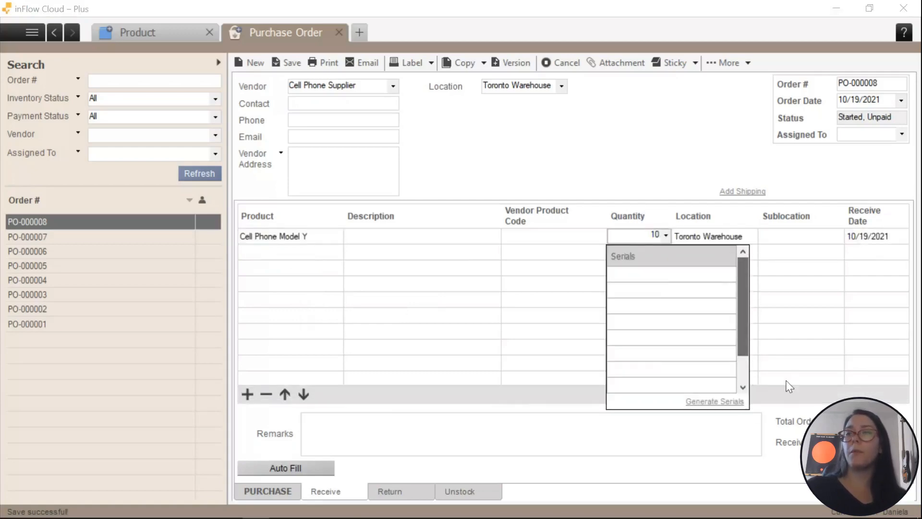
left_click(714, 404)
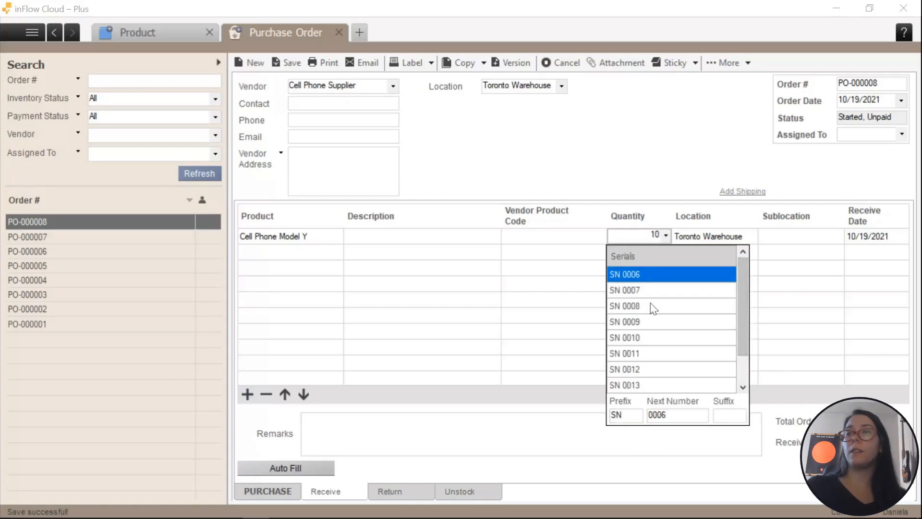
left_click_drag(739, 310, 741, 338)
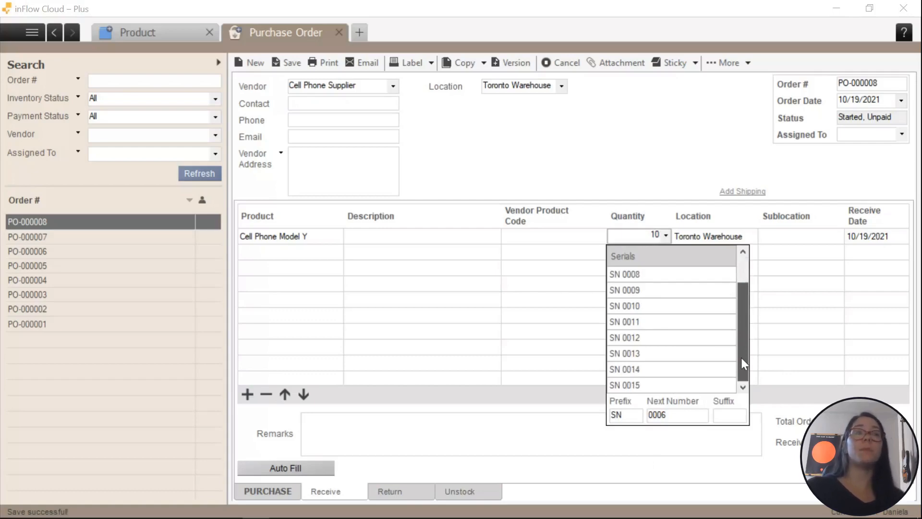
left_click_drag(742, 338, 742, 327)
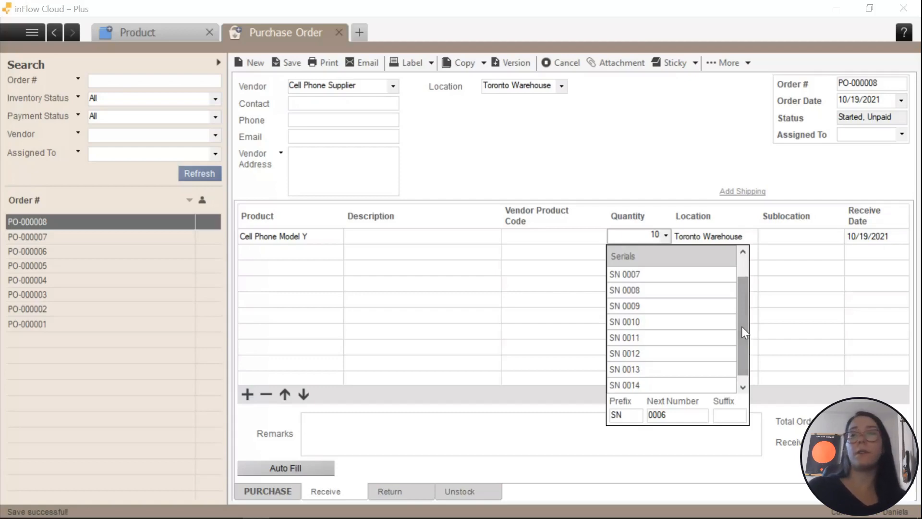
left_click_drag(741, 319, 735, 287)
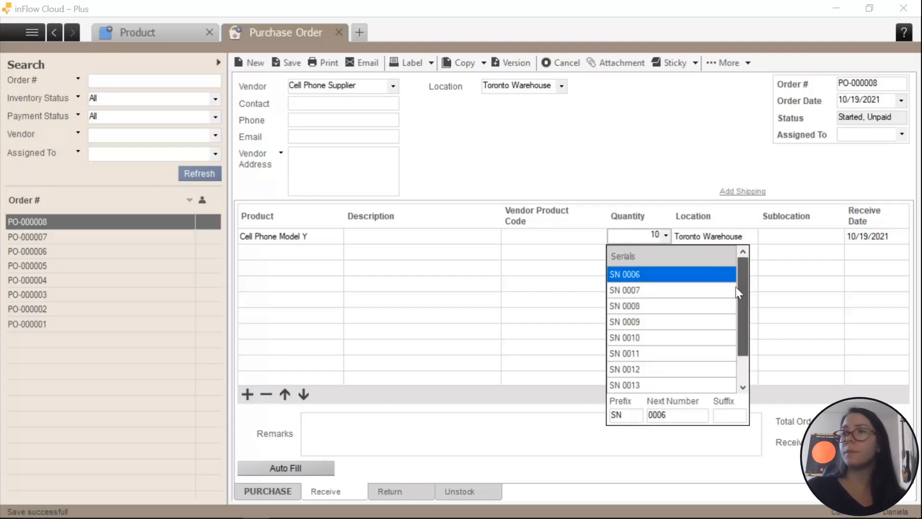
left_click(670, 167)
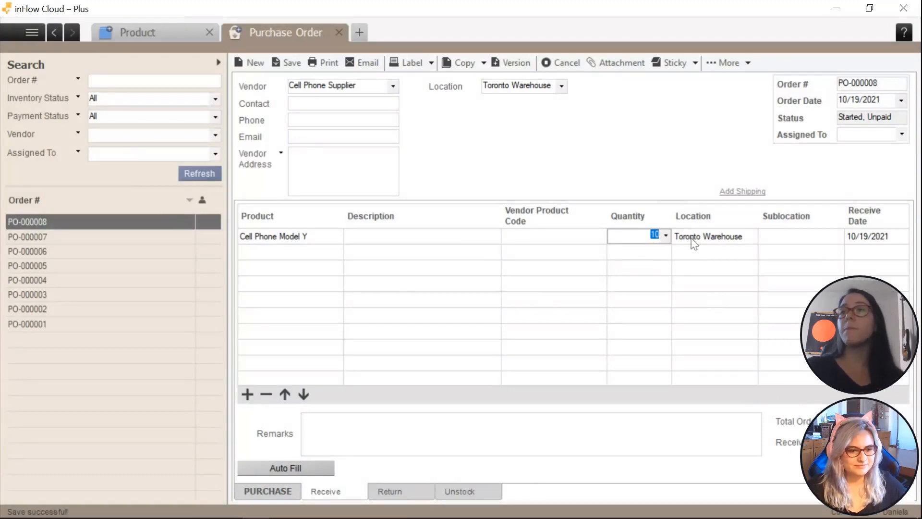
left_click(666, 235)
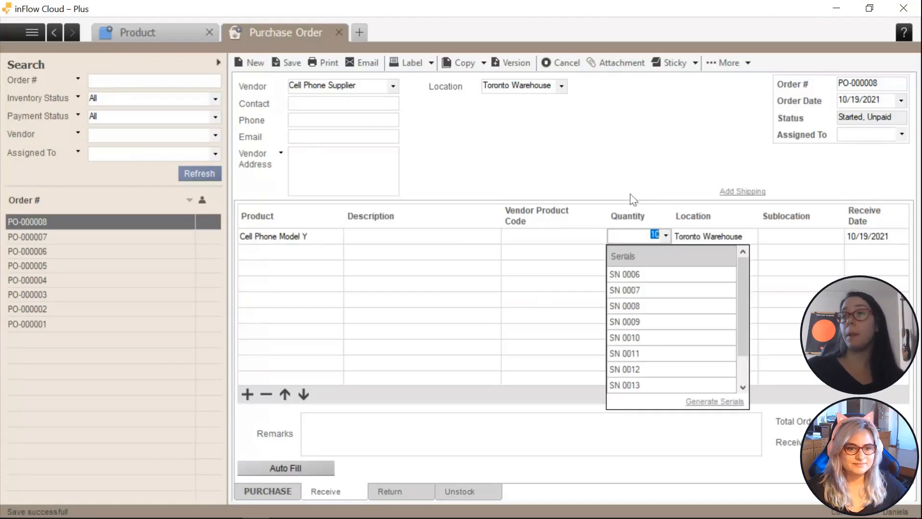
left_click(653, 278)
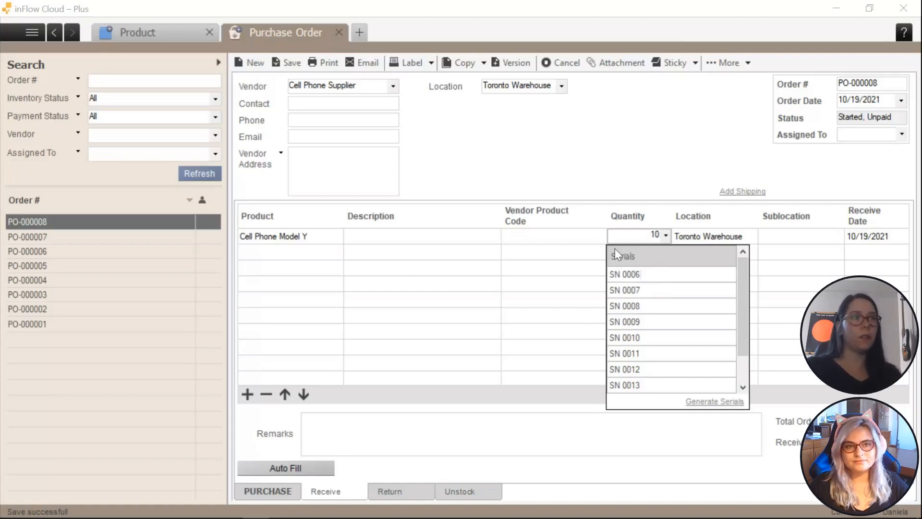
Close the received serials list, return to the order's purchase details and save the purchase order.
left_click(604, 175)
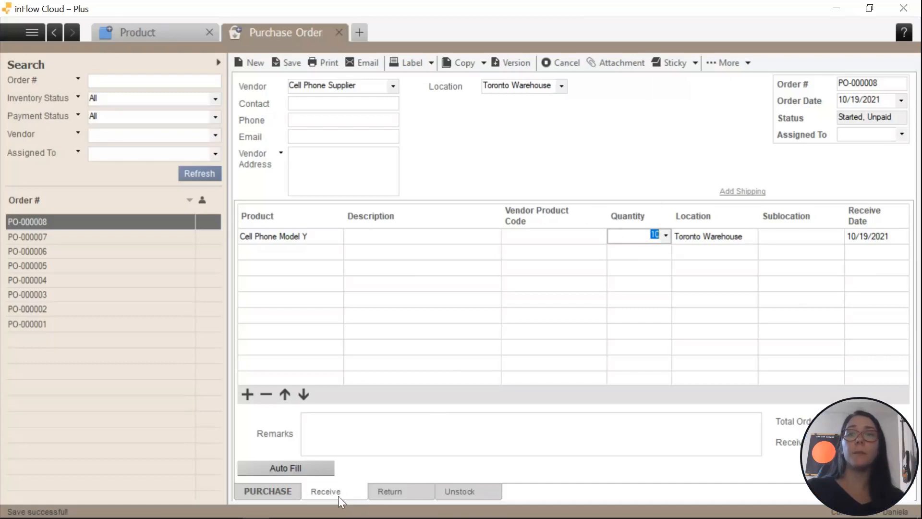
left_click(295, 490)
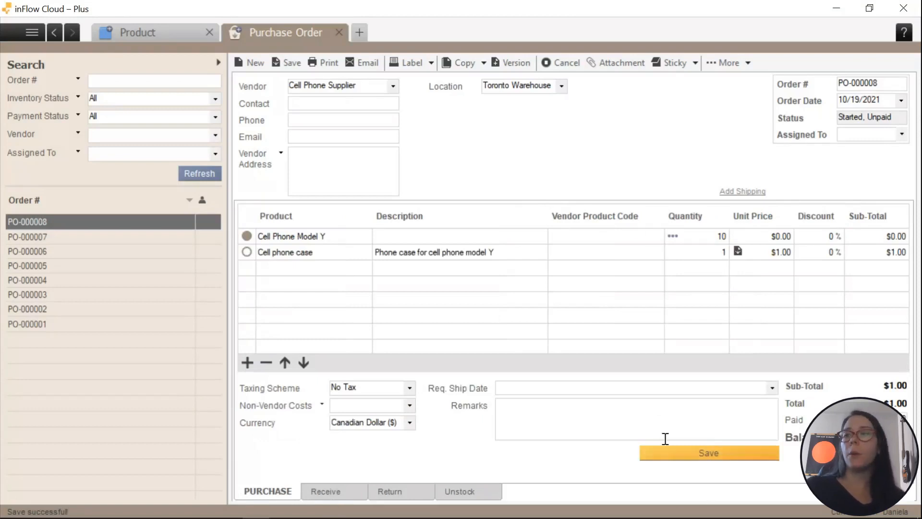
left_click(676, 454)
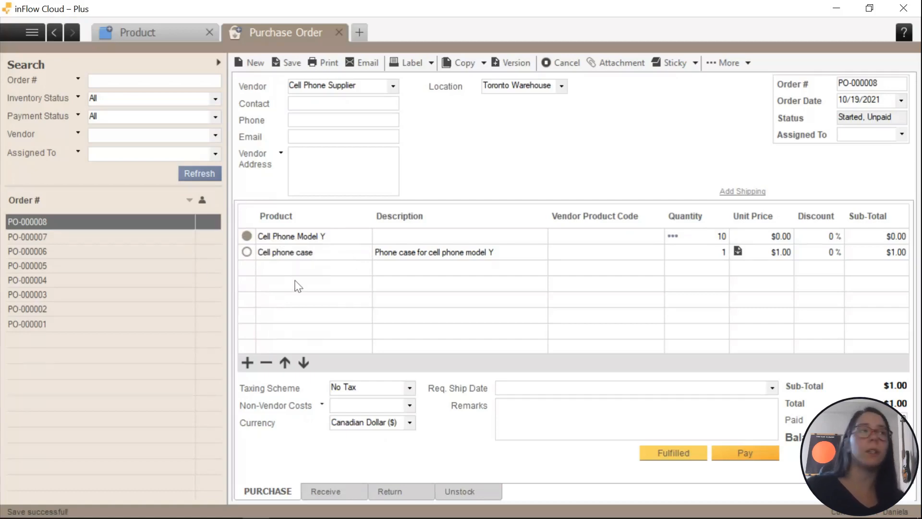
left_click(287, 63)
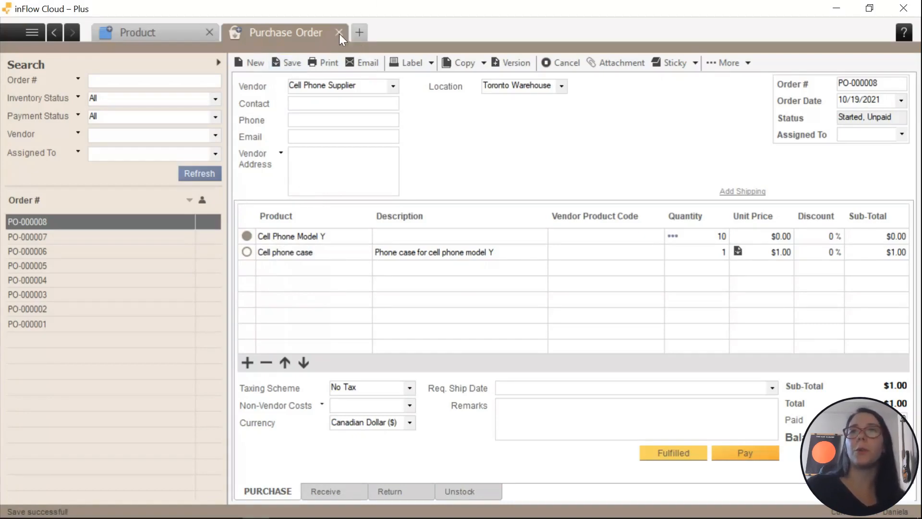
Reload the Cell Phone Model Y product record and review the serials stocked in Toronto Warehouse.
left_click(167, 36)
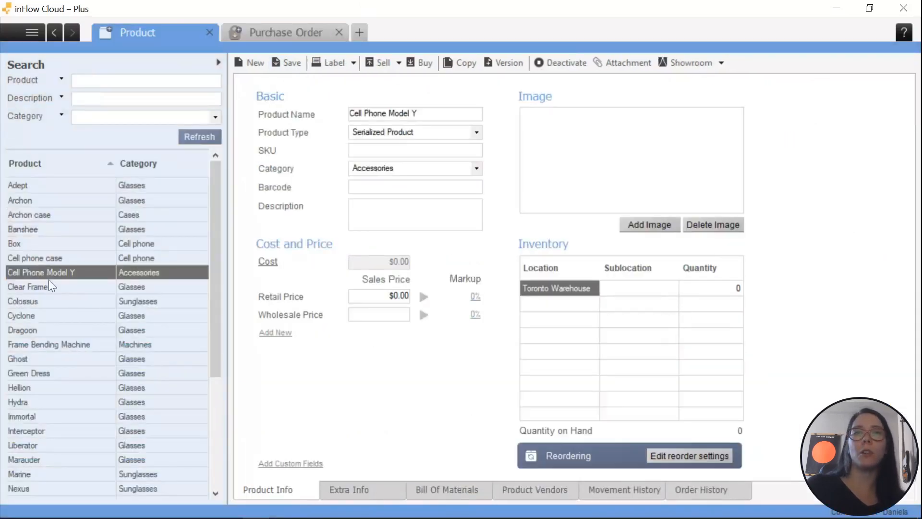
left_click(46, 272)
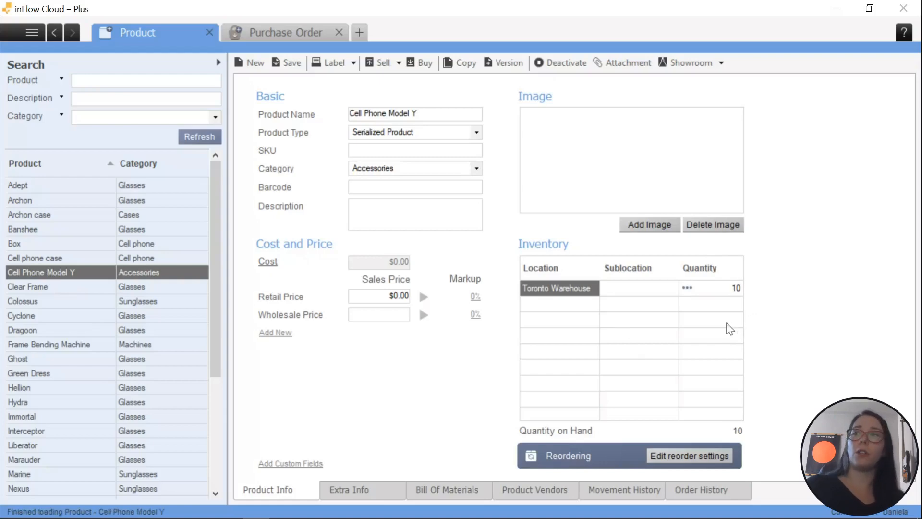
left_click(688, 289)
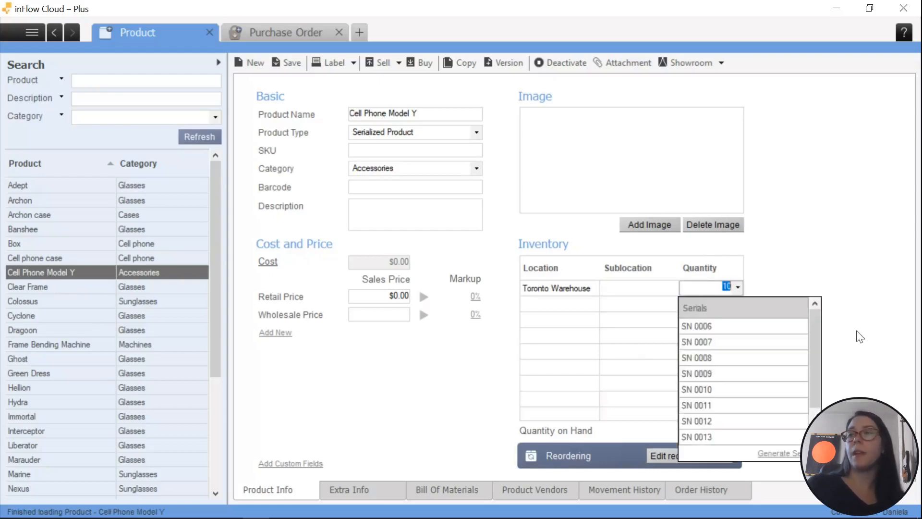
scroll(817, 338, "down", 1)
scroll(815, 338, "down", 1)
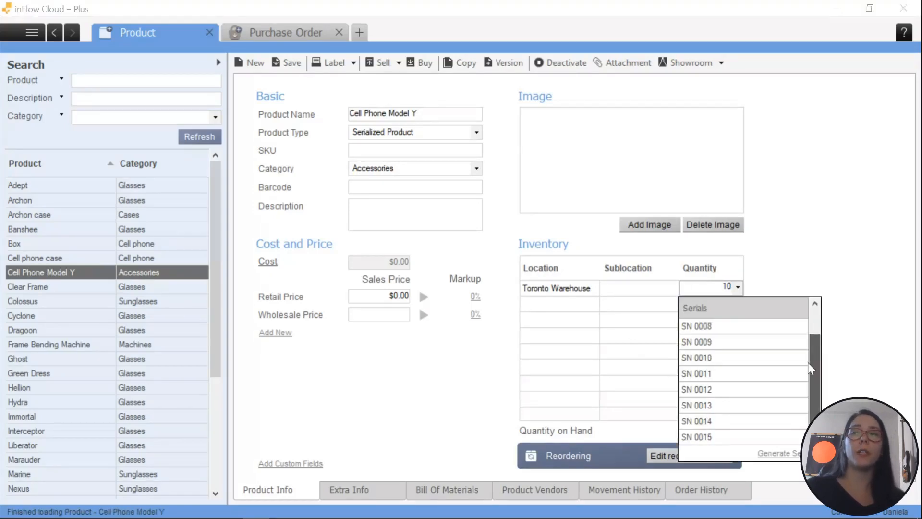
left_click_drag(811, 369, 809, 306)
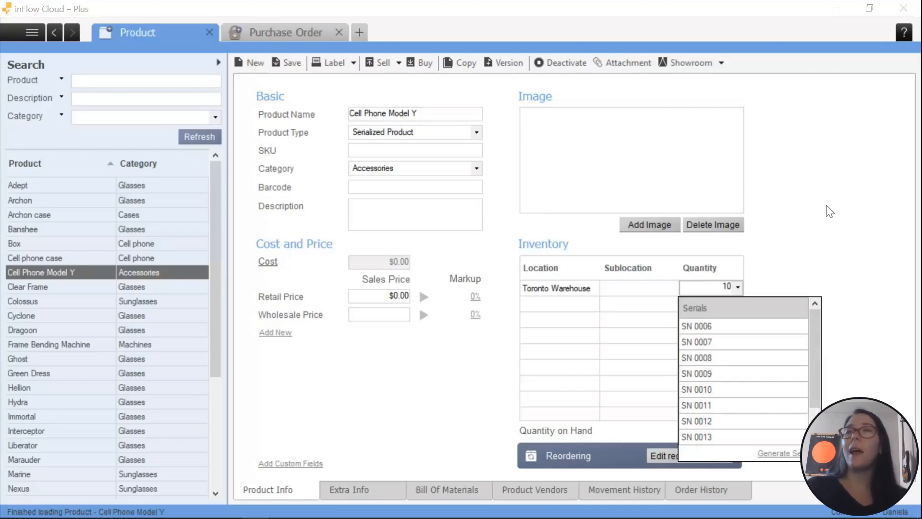
left_click(854, 209)
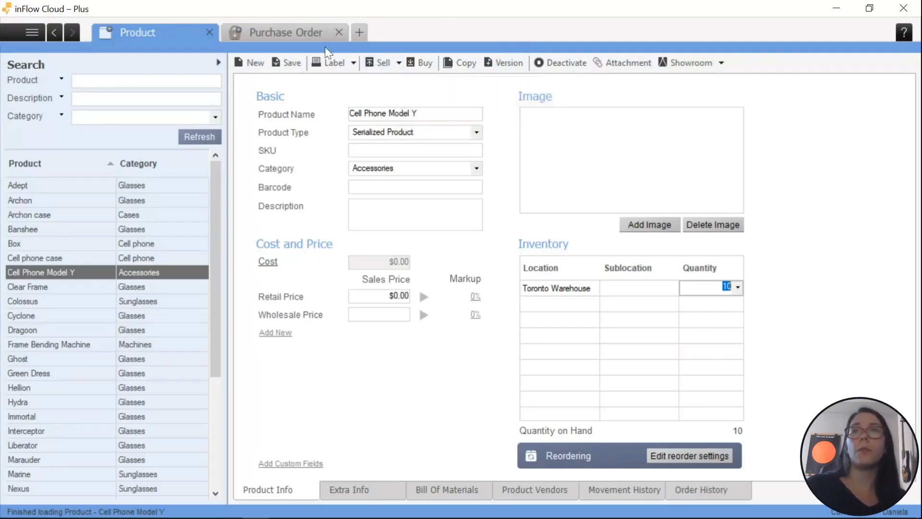
Create a new sales order, add a new customer by first name, and add Cell Phone Model Y as its product line.
left_click(317, 37)
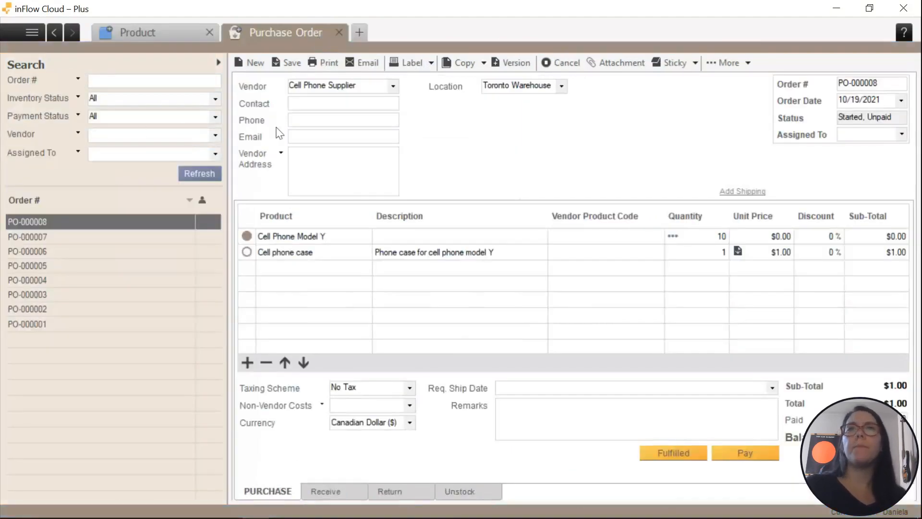
left_click(30, 32)
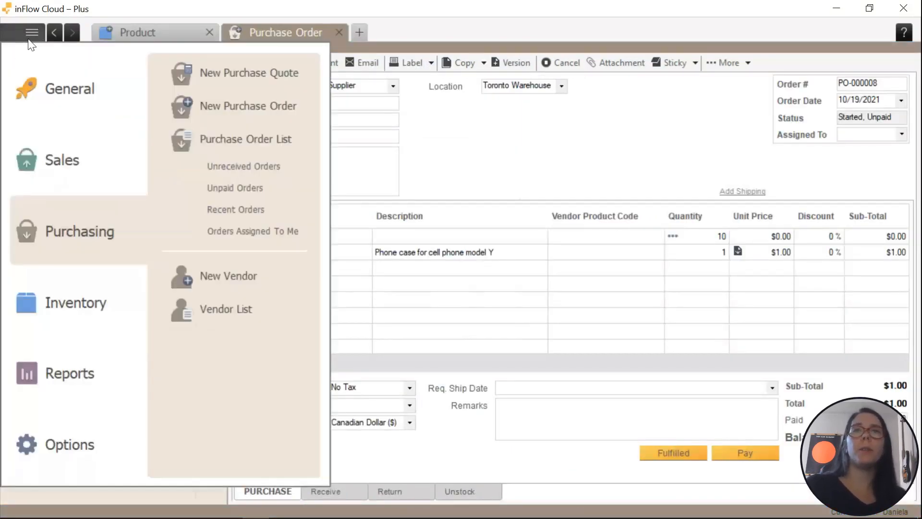
left_click(96, 171)
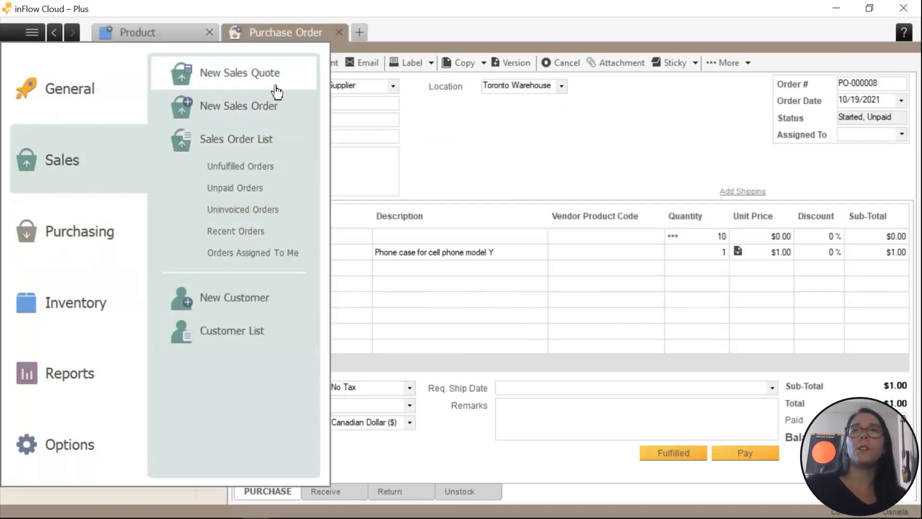
left_click(284, 117)
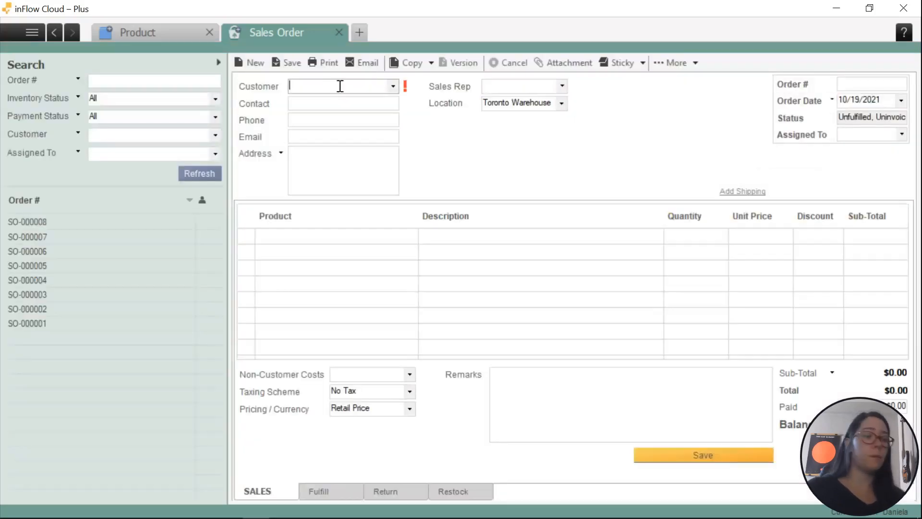
type("Jane")
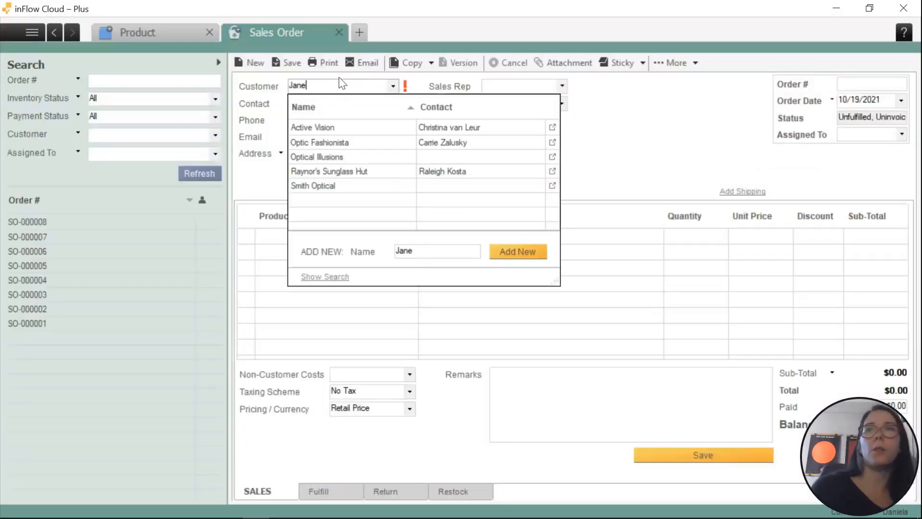
left_click(527, 257)
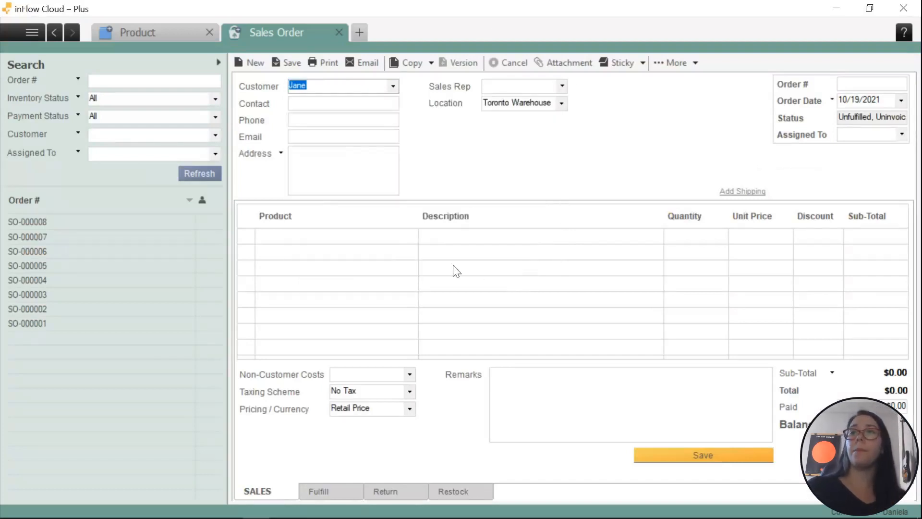
left_click(310, 241)
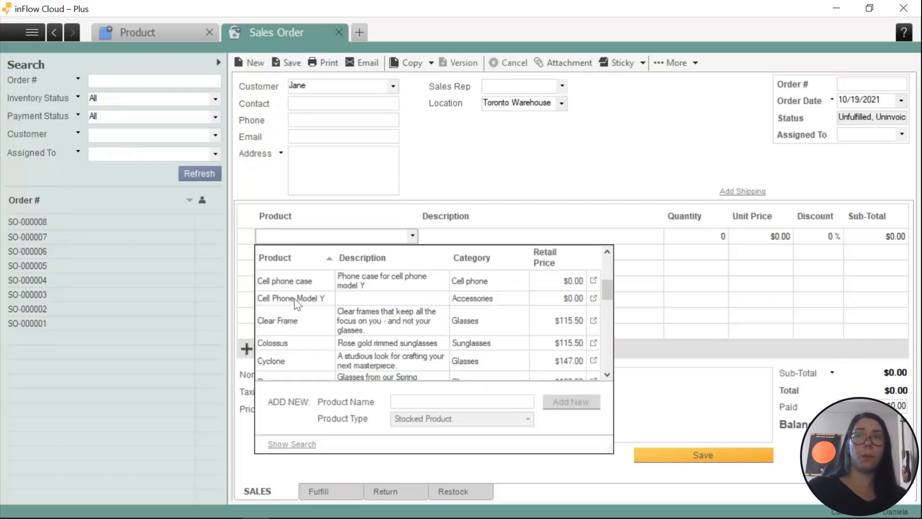
left_click(294, 299)
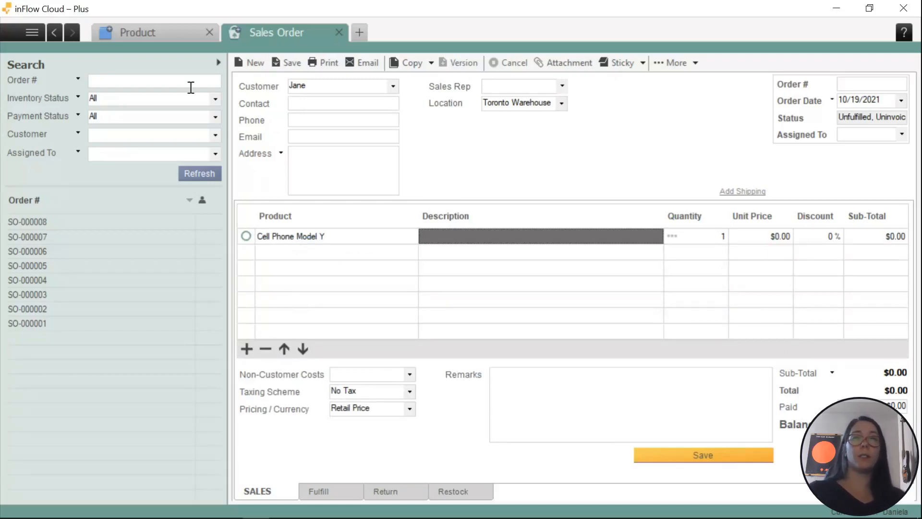
Set the barcode of Cell Phone Model Y to 1234567 in its product record and save the product.
left_click(153, 35)
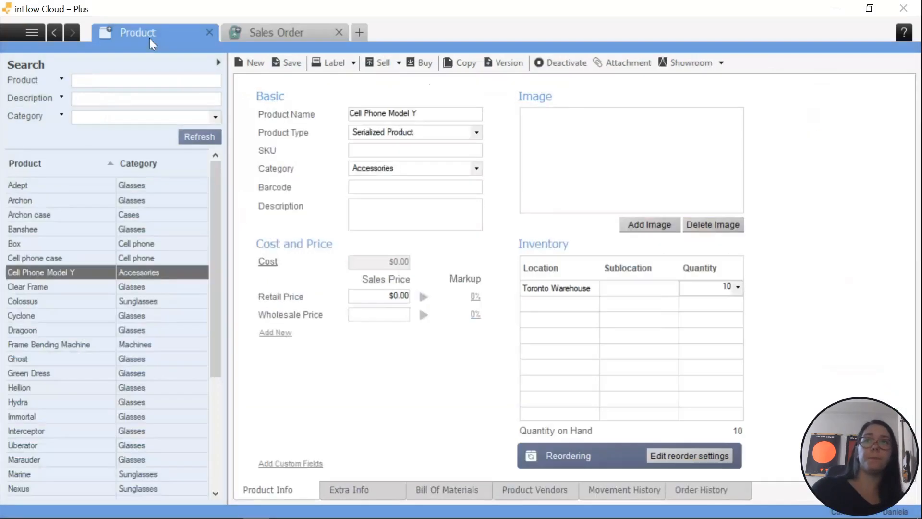
left_click(405, 190)
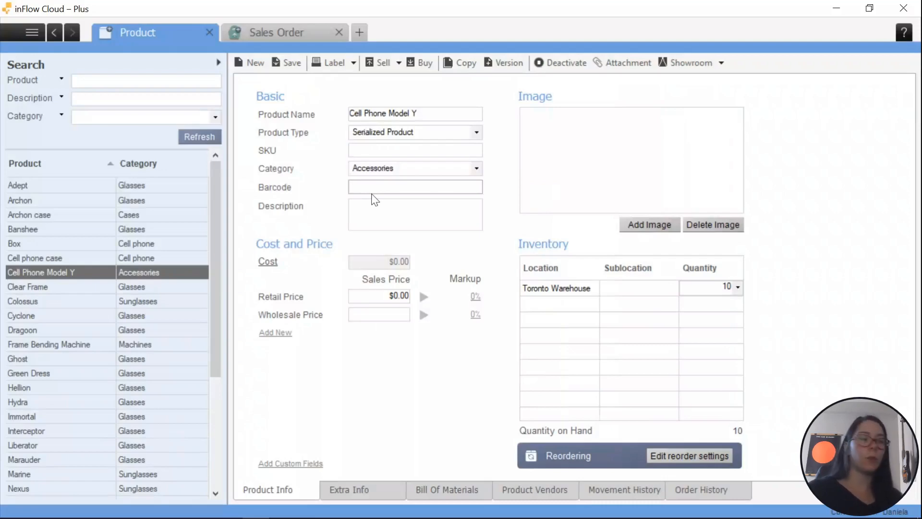
type("1234567")
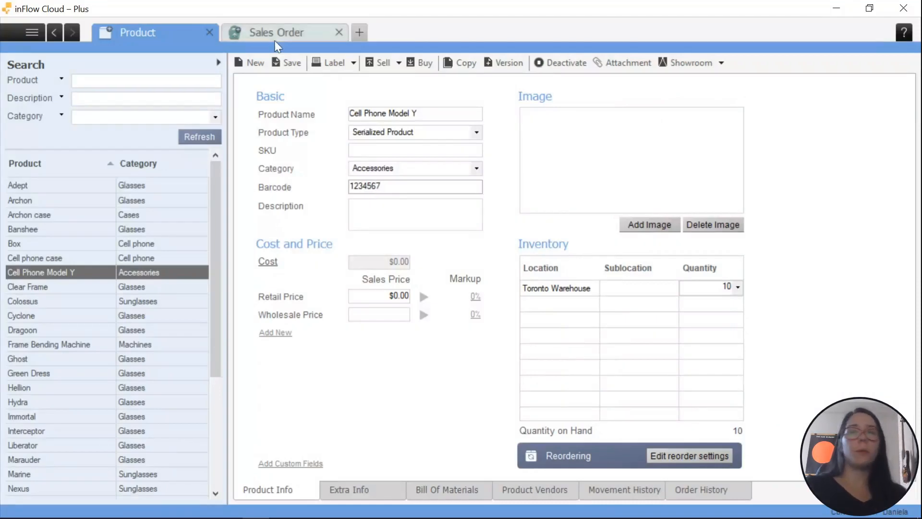
left_click(291, 70)
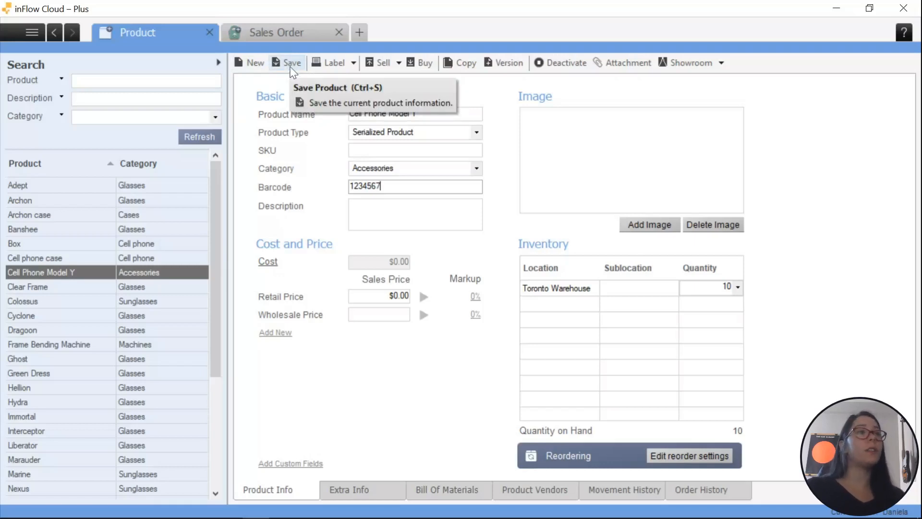
left_click(290, 63)
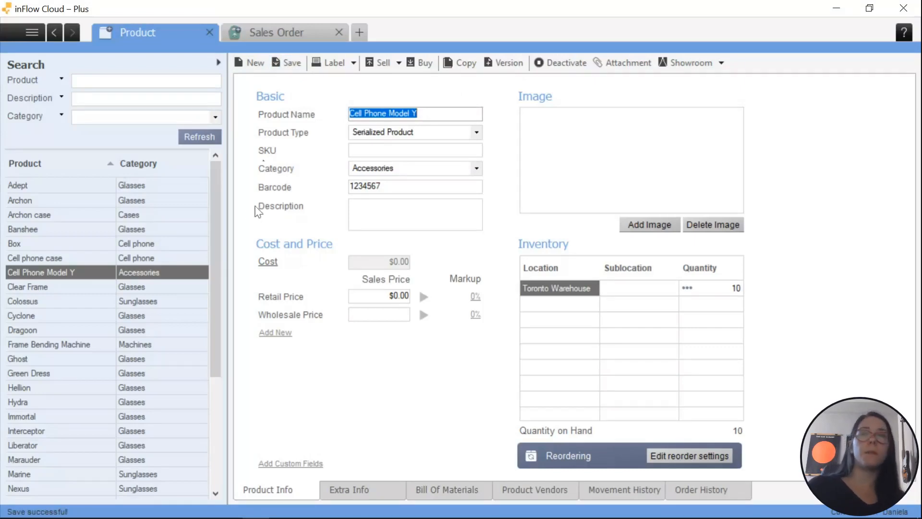
Return to the unsaved sales order and remove its Cell Phone Model Y line.
left_click(285, 37)
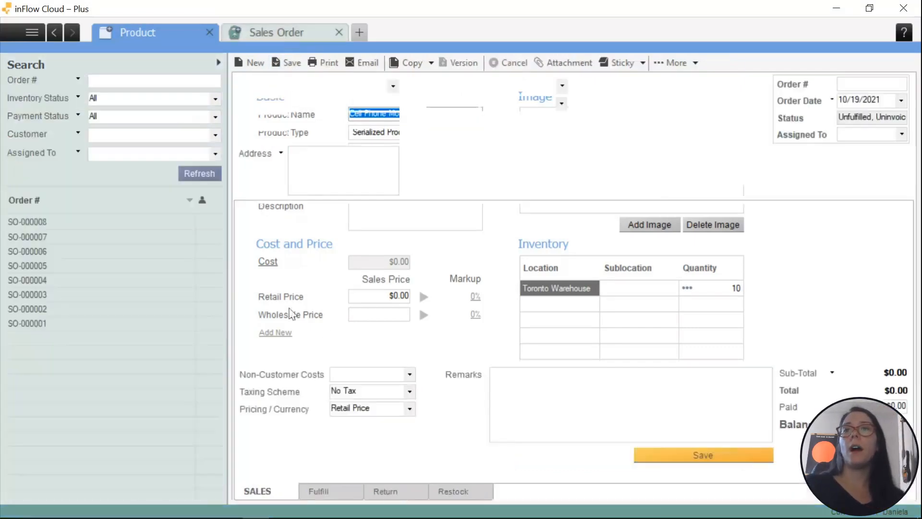
left_click(160, 29)
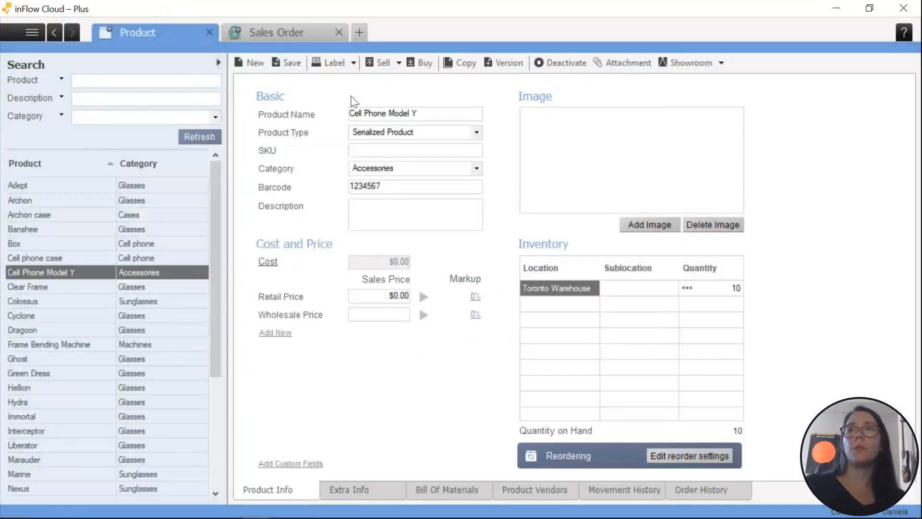
left_click(303, 32)
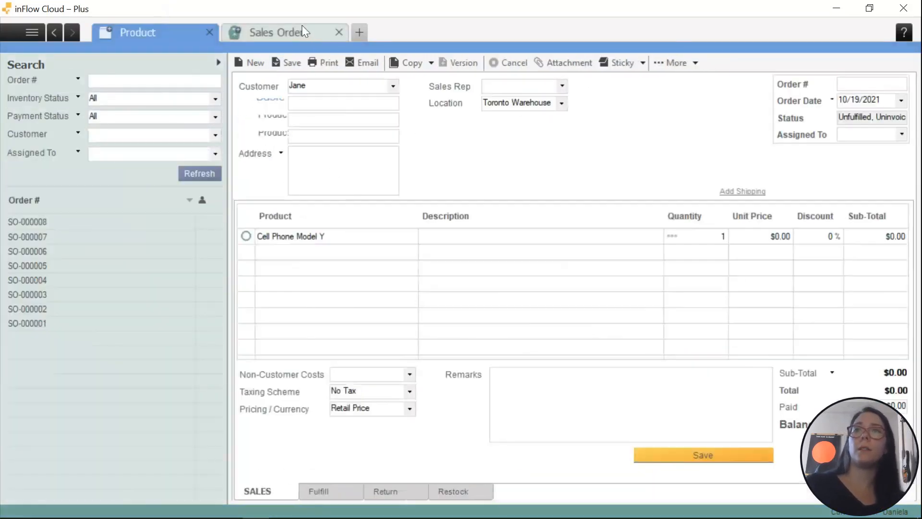
right_click(330, 243)
left_click(377, 256)
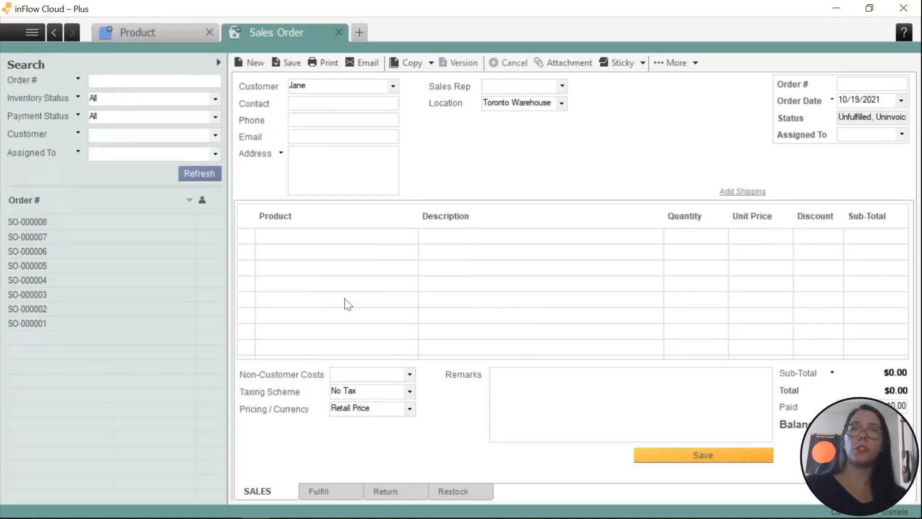
Add Cell Phone Model Y to the empty sales order by entering its barcode 1234567 as the product.
left_click(340, 250)
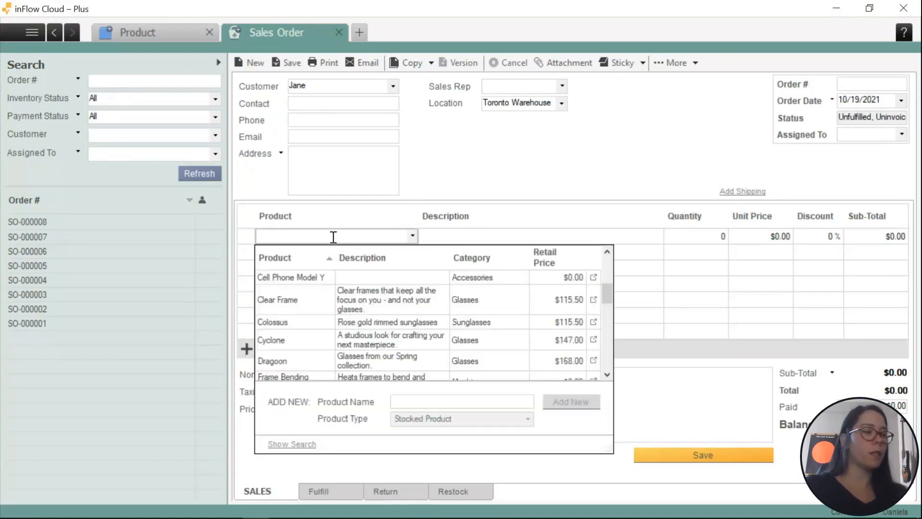
type("1234567")
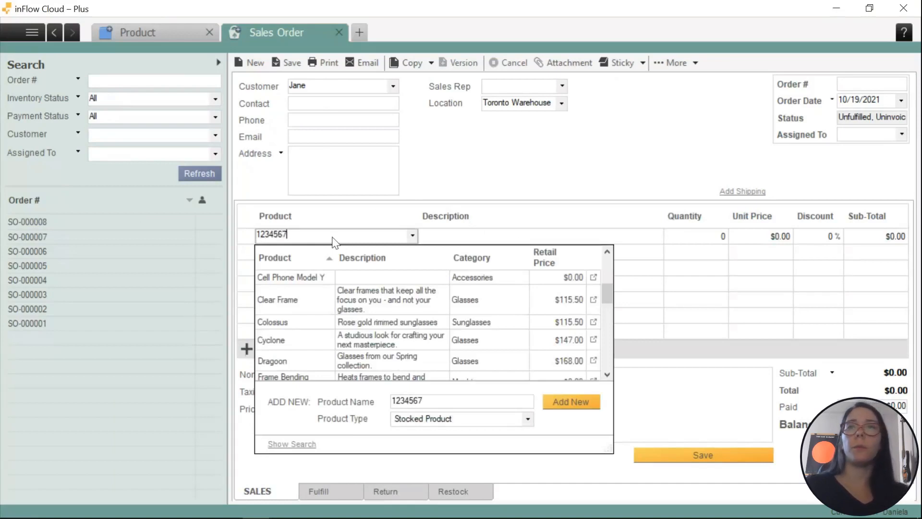
key("Return")
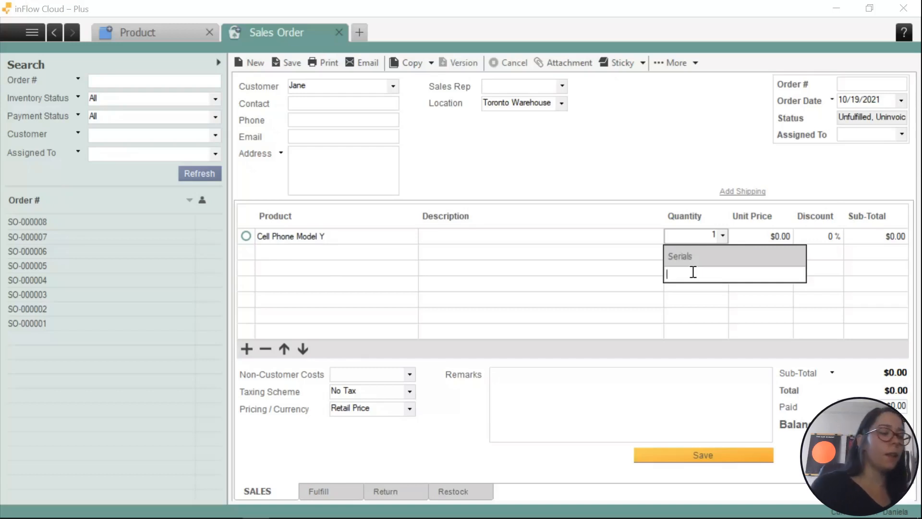
Assign serial SN 0010 to the Cell Phone Model Y line and save the sales order.
type("SN 0006")
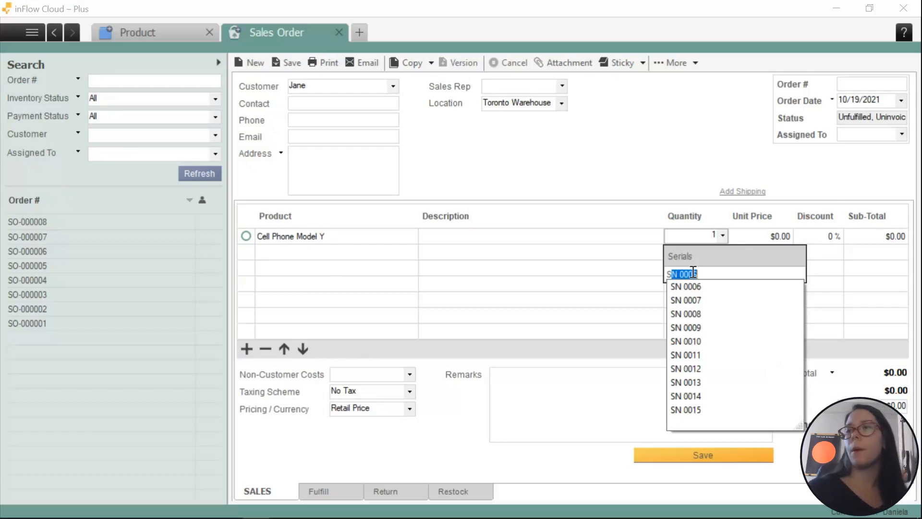
left_click(687, 341)
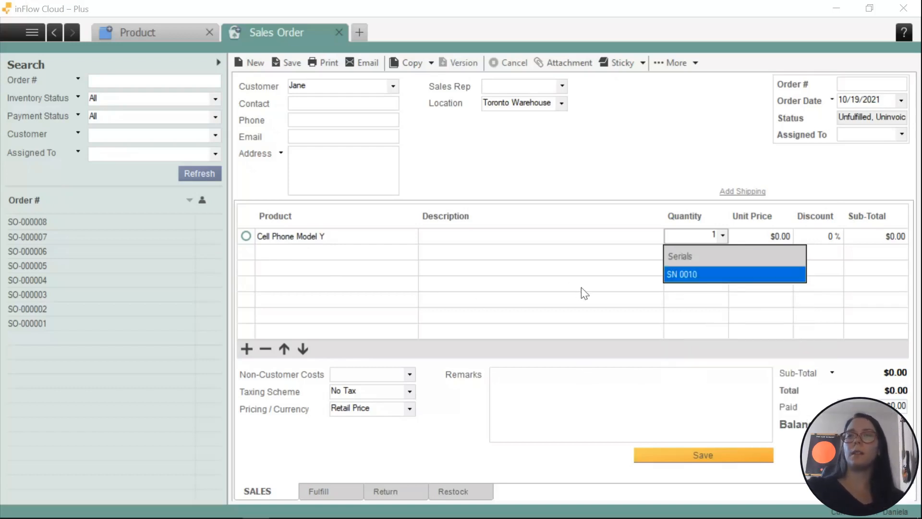
key("Return")
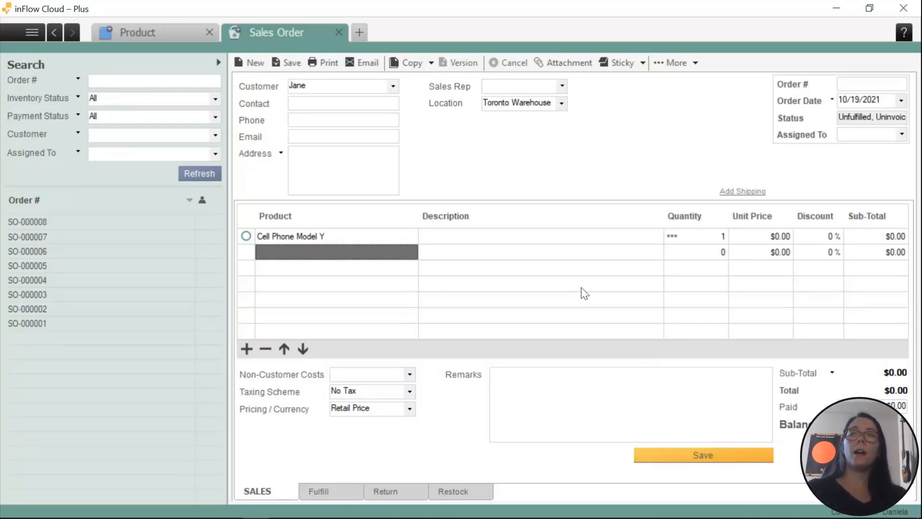
left_click(686, 458)
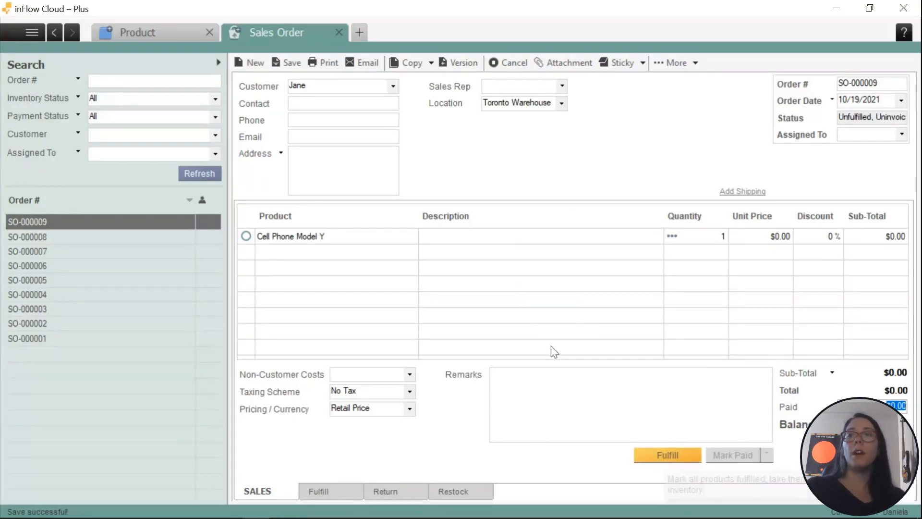
Mark the saved sales order as fulfilled and check the serial assigned to its Cell Phone Model Y line.
left_click(317, 492)
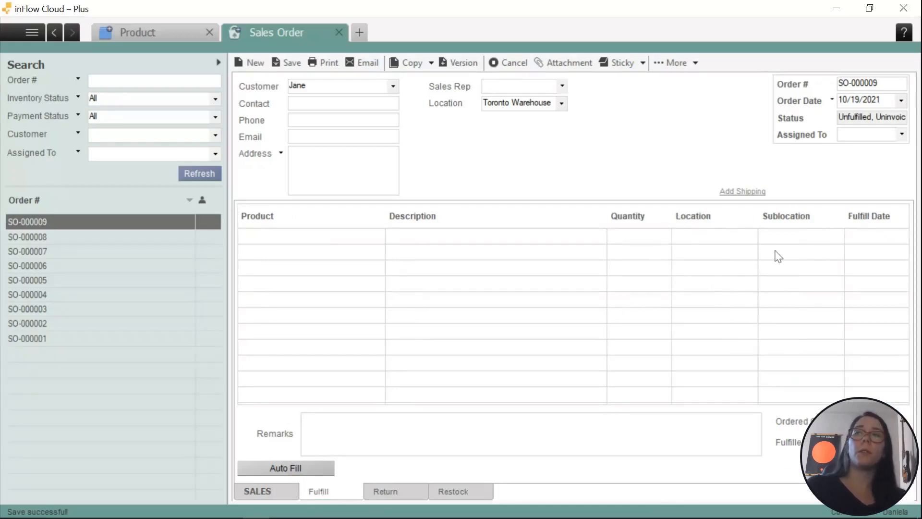
left_click(287, 492)
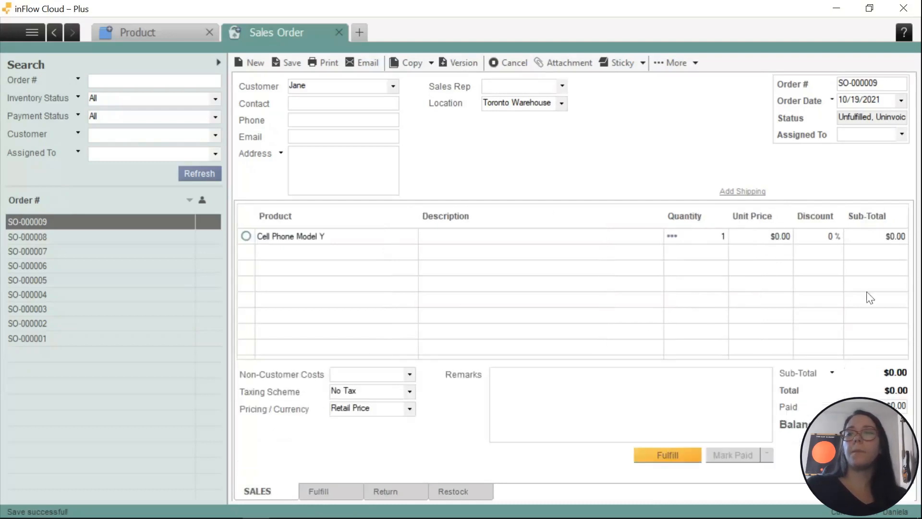
left_click(674, 457)
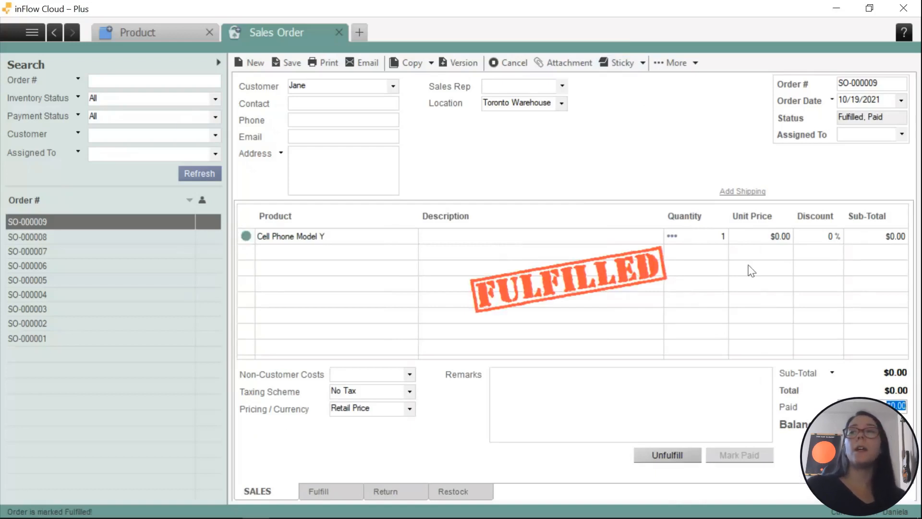
left_click(672, 237)
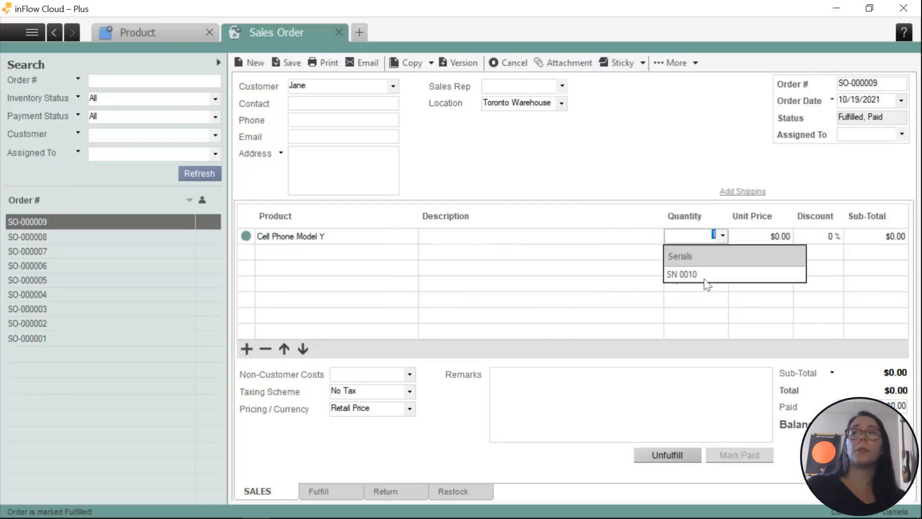
Reload the Cell Phone Model Y product record and review the serials remaining in stock at Toronto Warehouse.
left_click(180, 39)
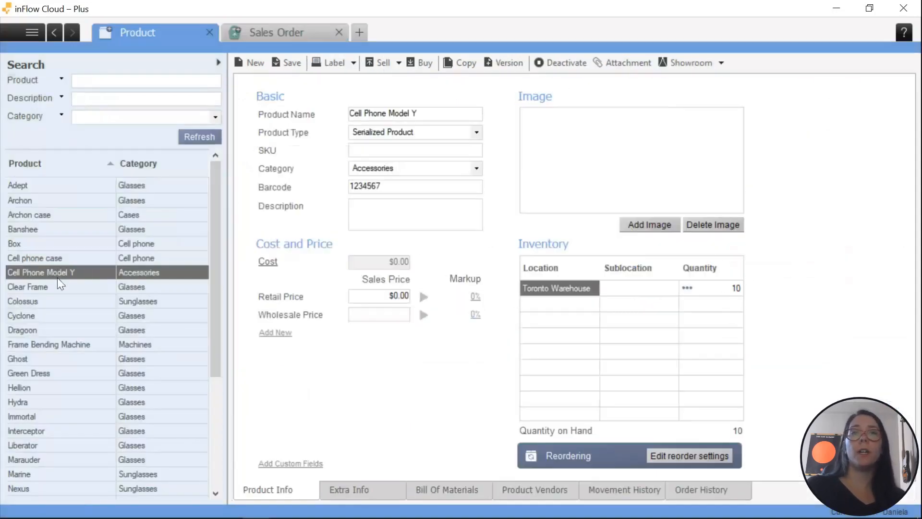
left_click(56, 272)
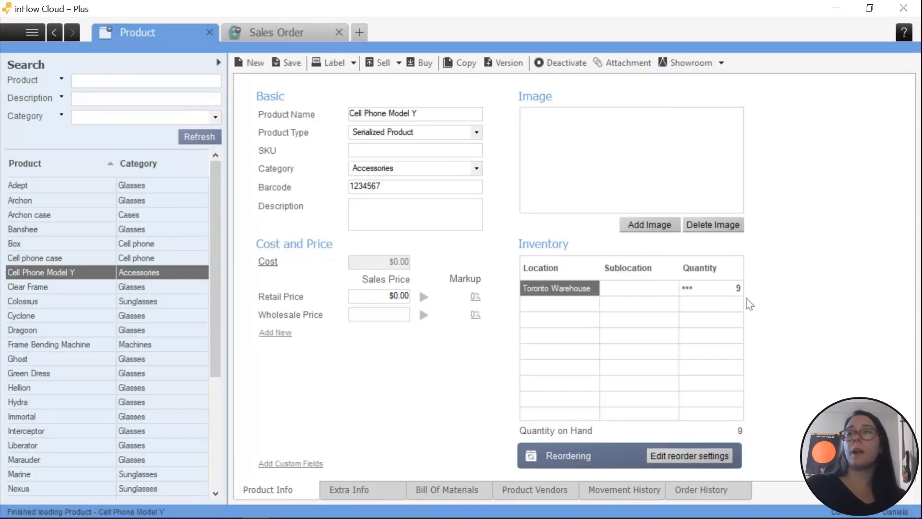
left_click(688, 289)
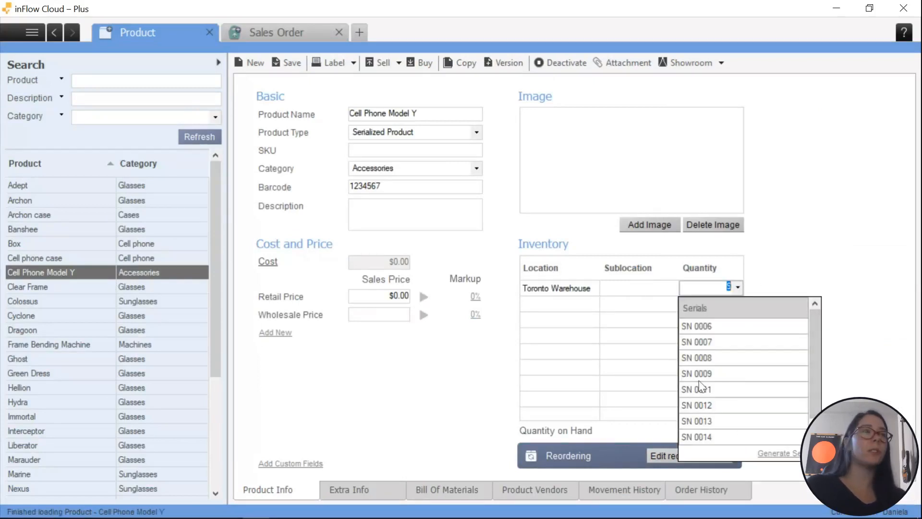
mouse_move(818, 326)
left_mouse_down()
mouse_move(818, 358)
mouse_move(819, 341)
left_mouse_up()
left_click(818, 253)
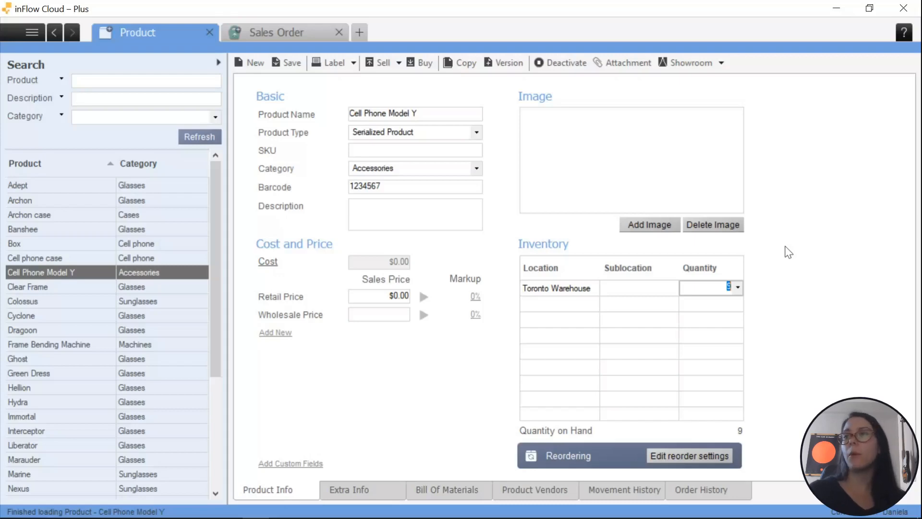
left_click(714, 288)
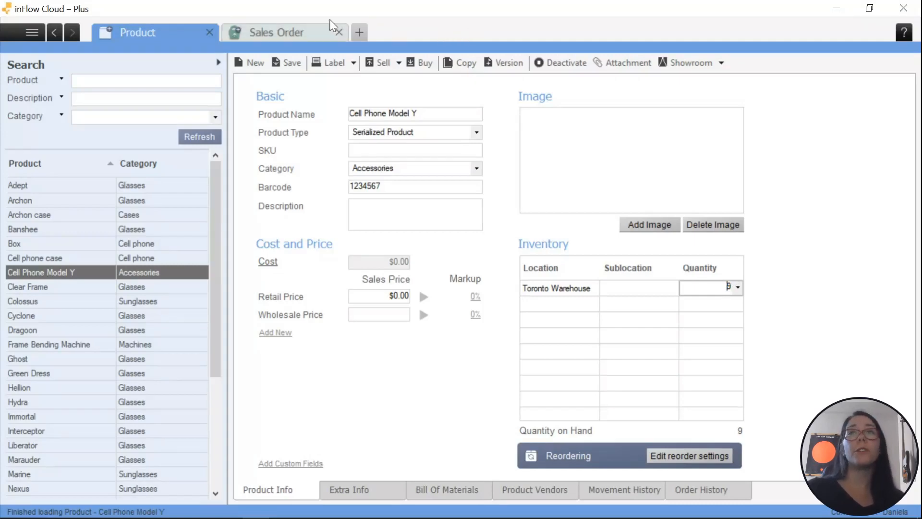
Start a new product record named Cell phone starter kit and set its product type to Serialized Product.
left_click(364, 30)
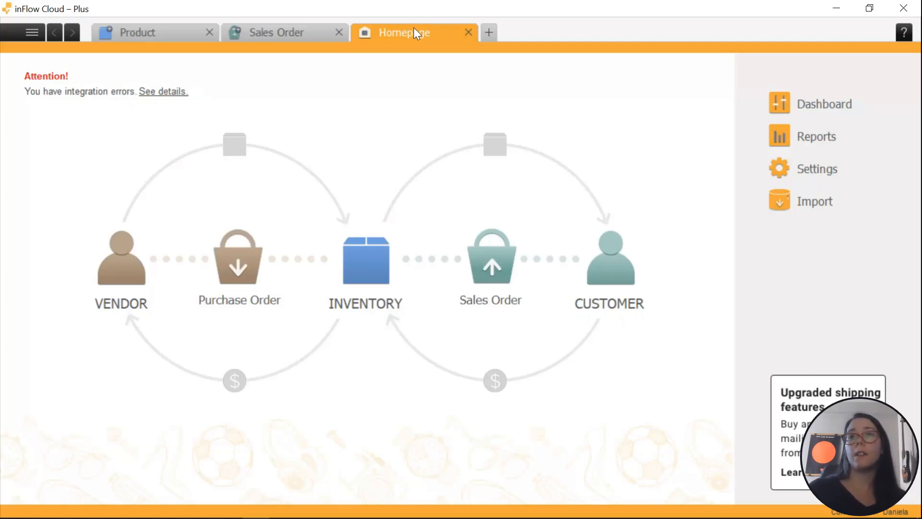
mouse_move(386, 267)
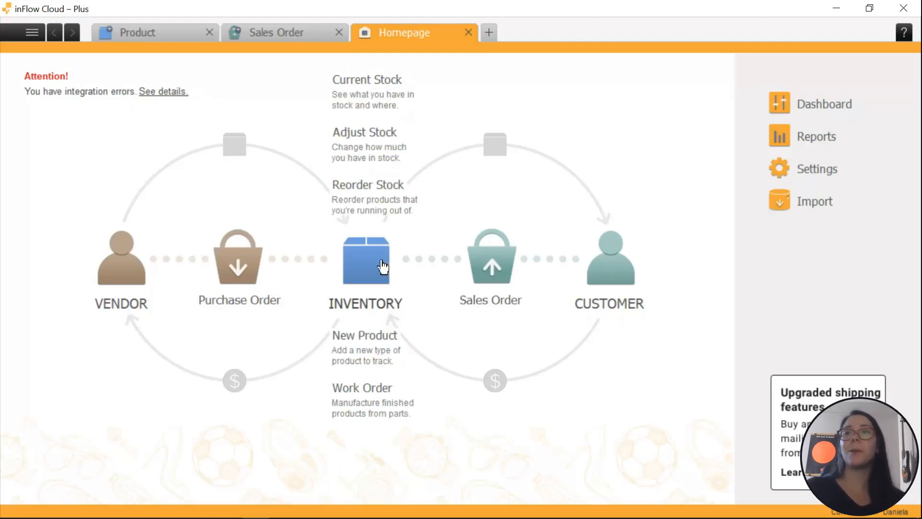
left_click(383, 266)
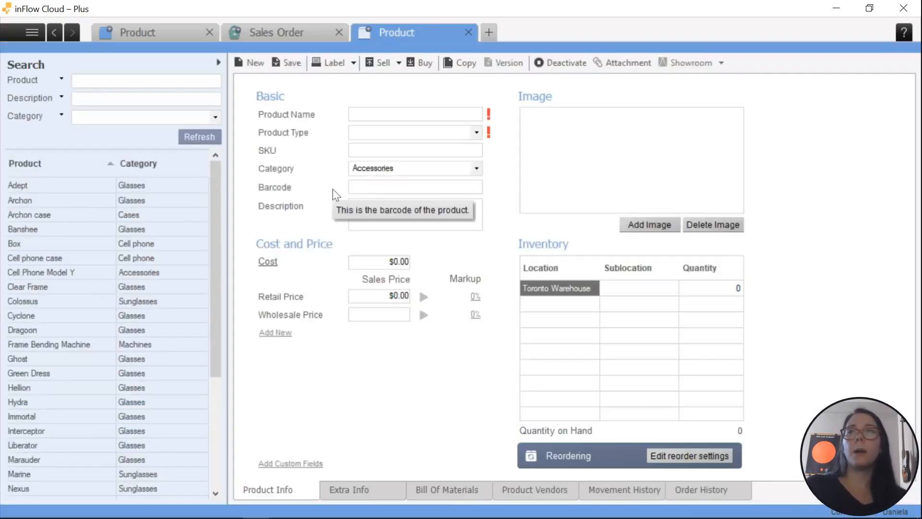
left_click(387, 113)
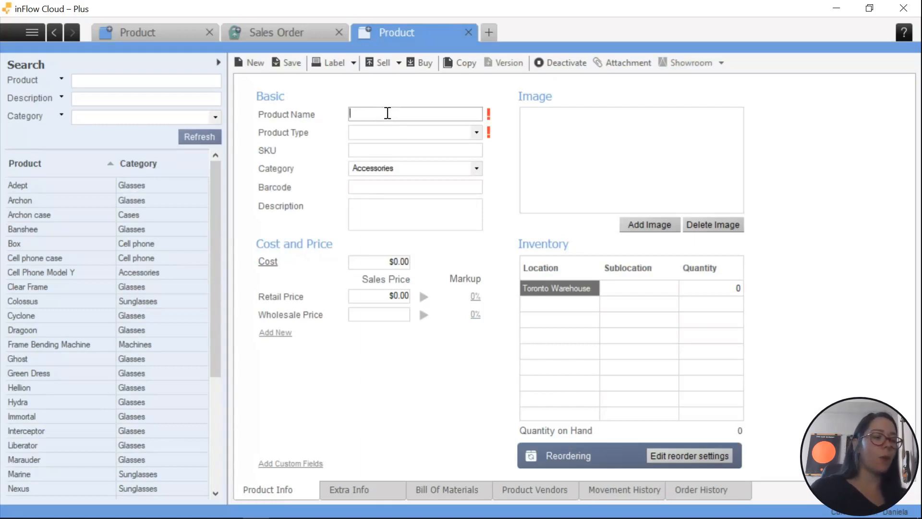
type("Cell phopne")
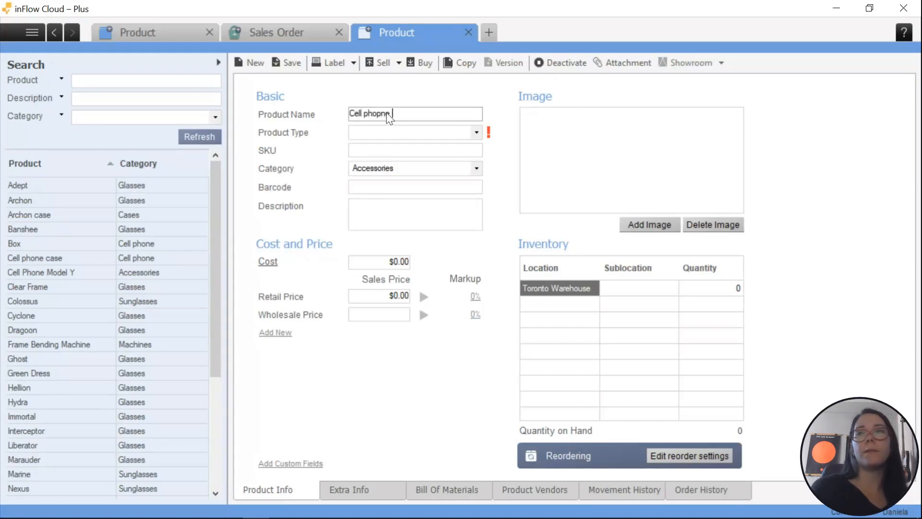
key("BackSpace")
key("BackSpace")
key("BackSpace")
type("ne starter ")
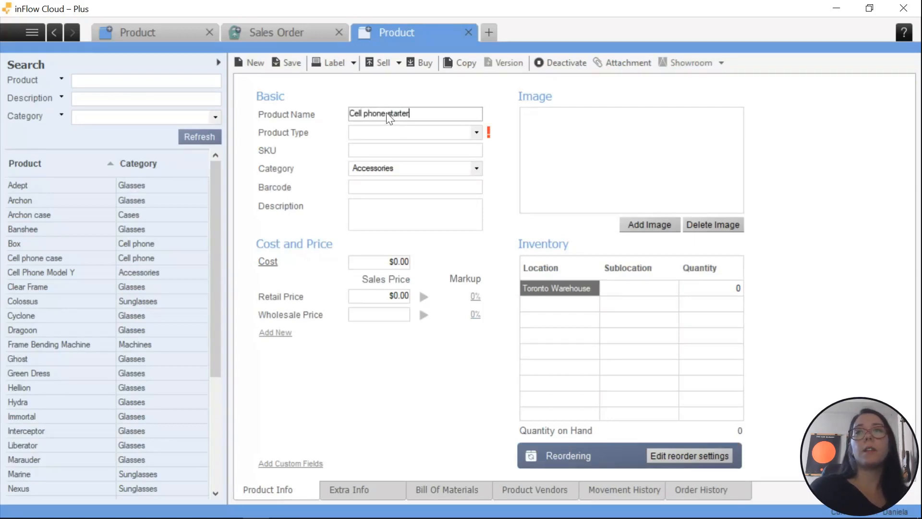
type("kit")
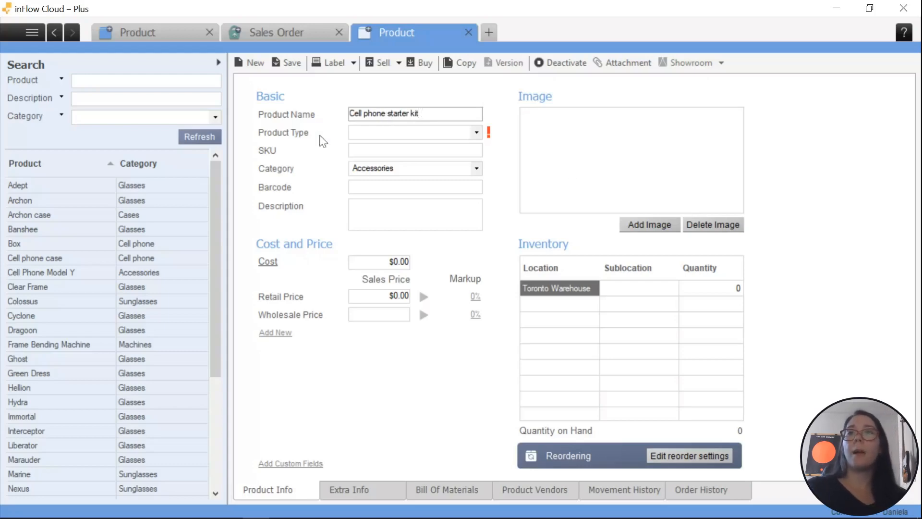
left_click(476, 132)
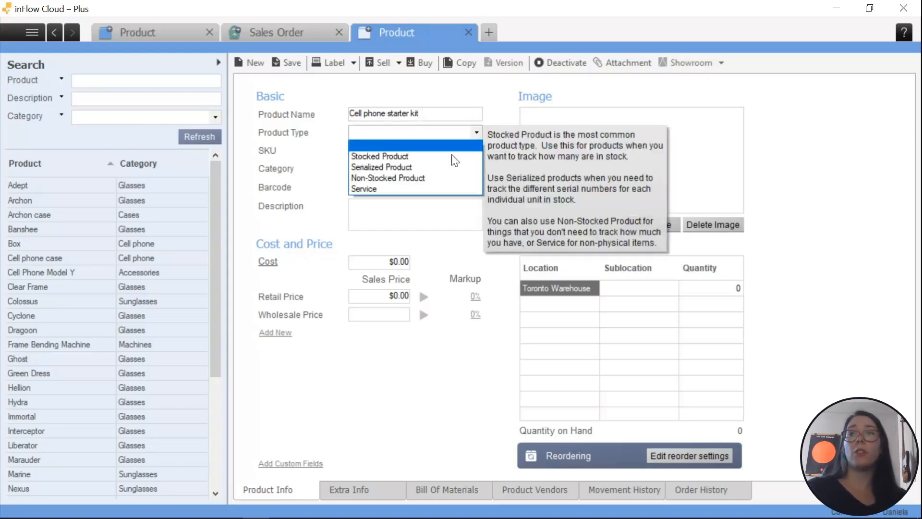
left_click(398, 168)
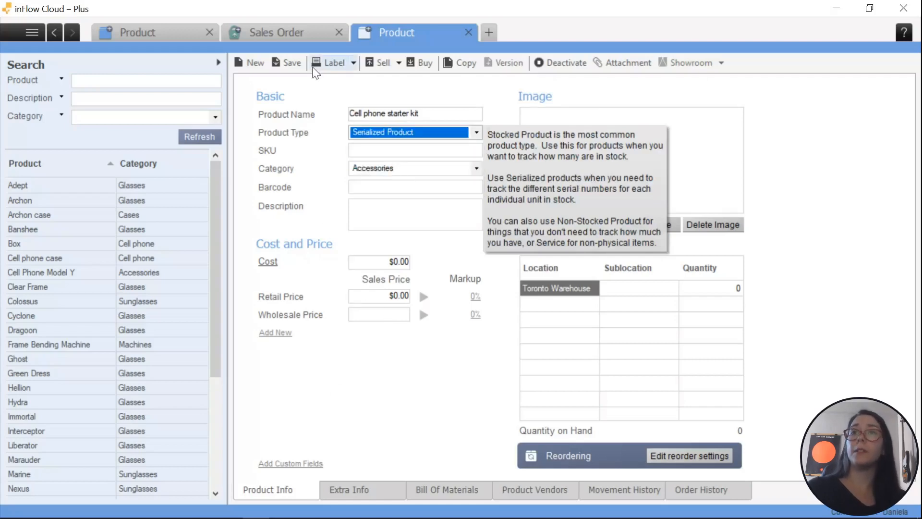
Add Cell Phone Model Y and Cell phone case, one of each, to the starter kit's bill of materials.
left_click(440, 494)
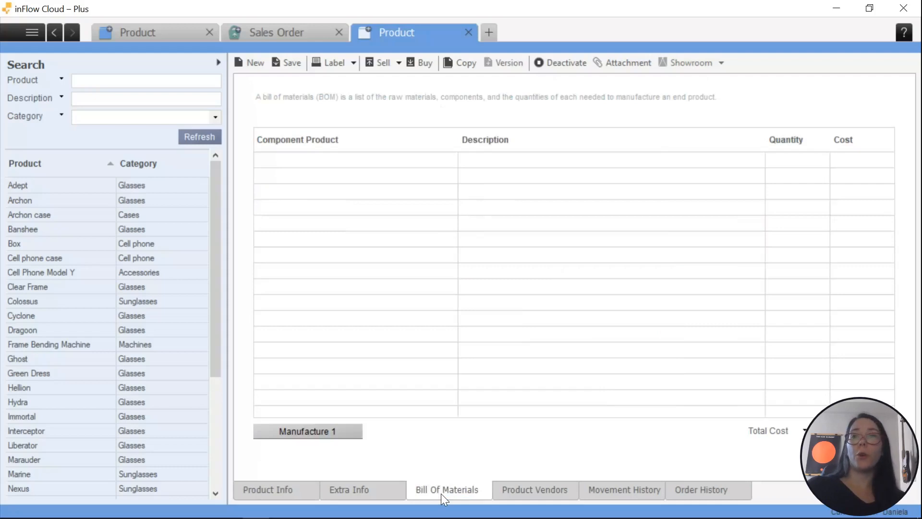
left_click(355, 160)
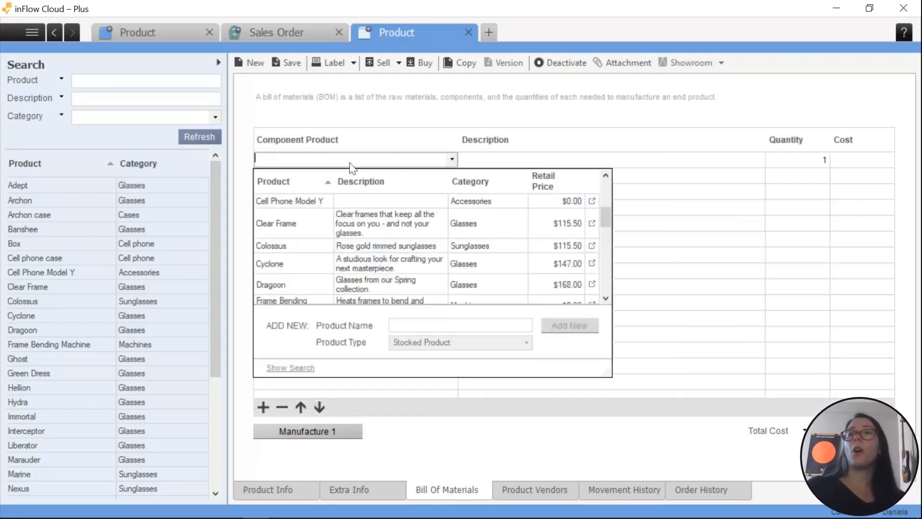
left_click(316, 202)
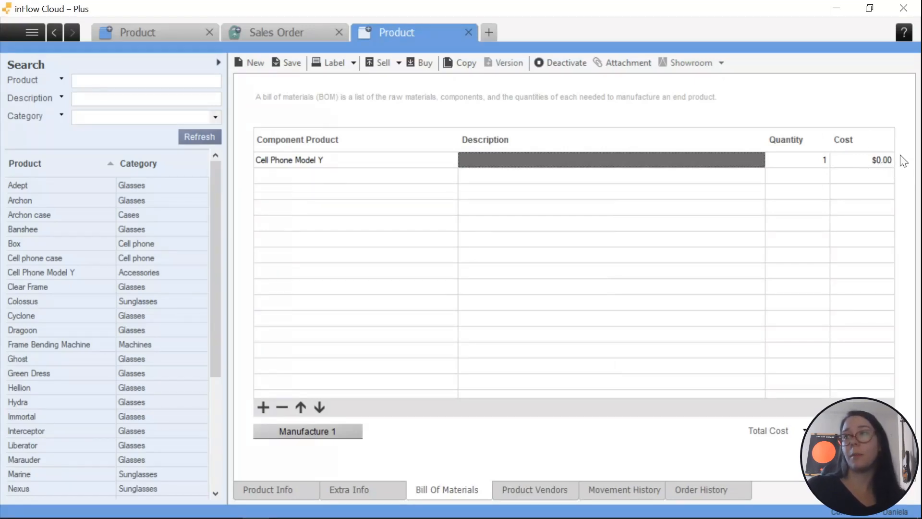
left_click(354, 179)
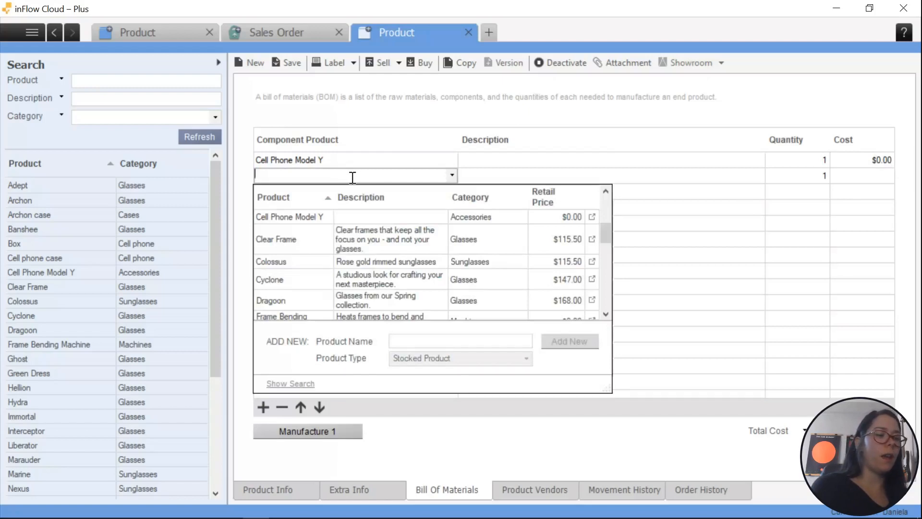
type("case")
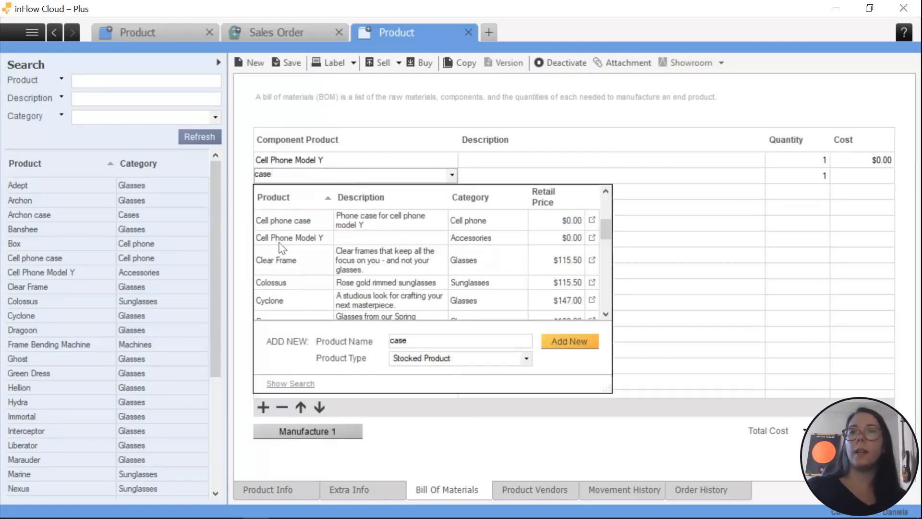
left_click(282, 222)
Add one Box as the third component of the bill of materials and save the Cell phone starter kit product.
left_click(278, 196)
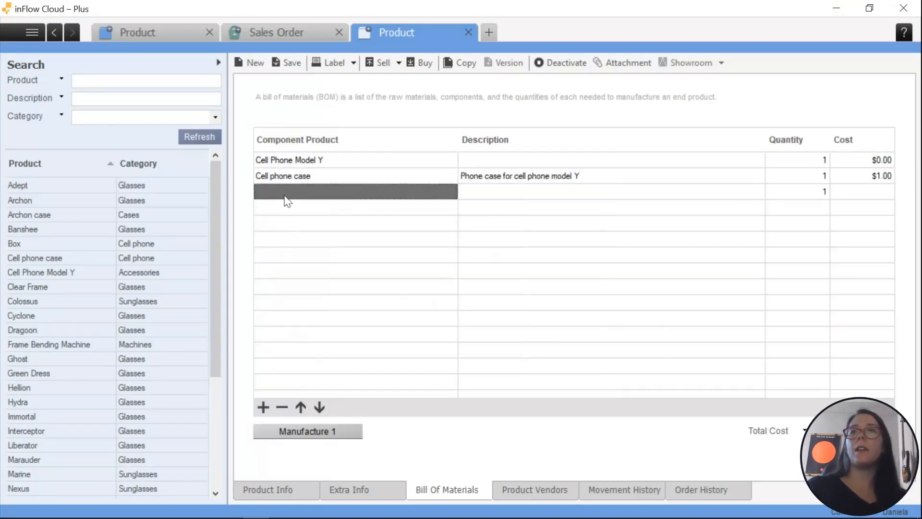
type("box")
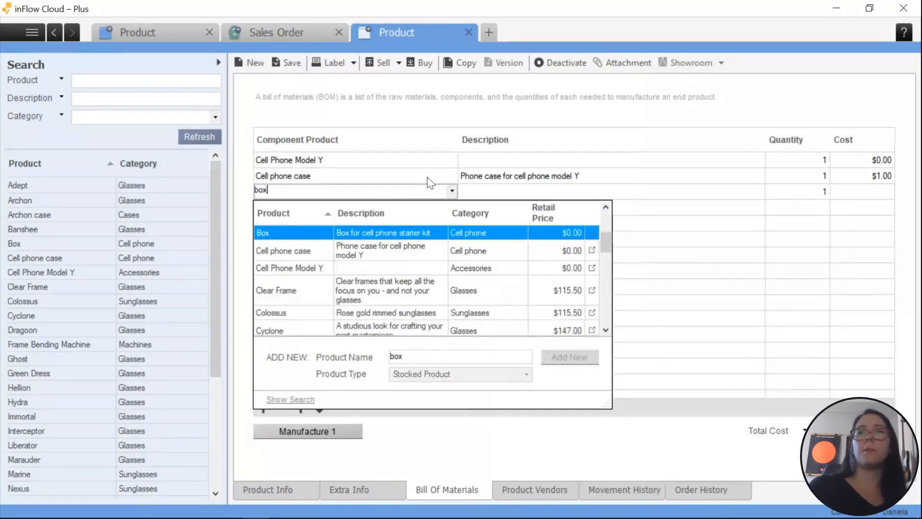
left_click(293, 233)
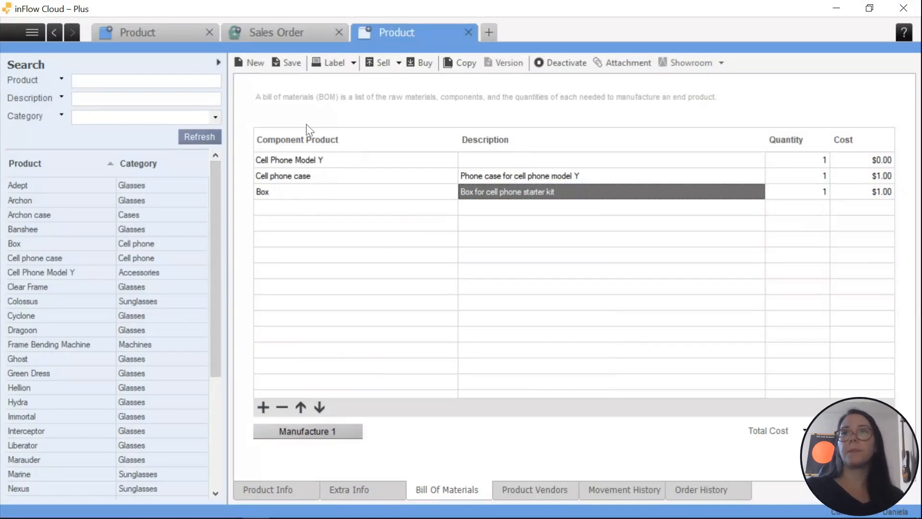
left_click(287, 62)
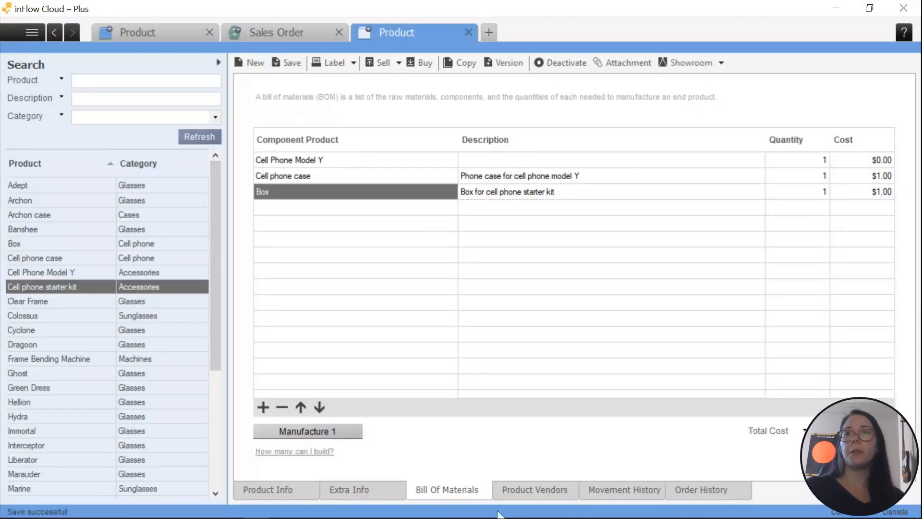
Review the starter kit's product information and calculate how many kits can be built from its bill of materials.
left_click(272, 489)
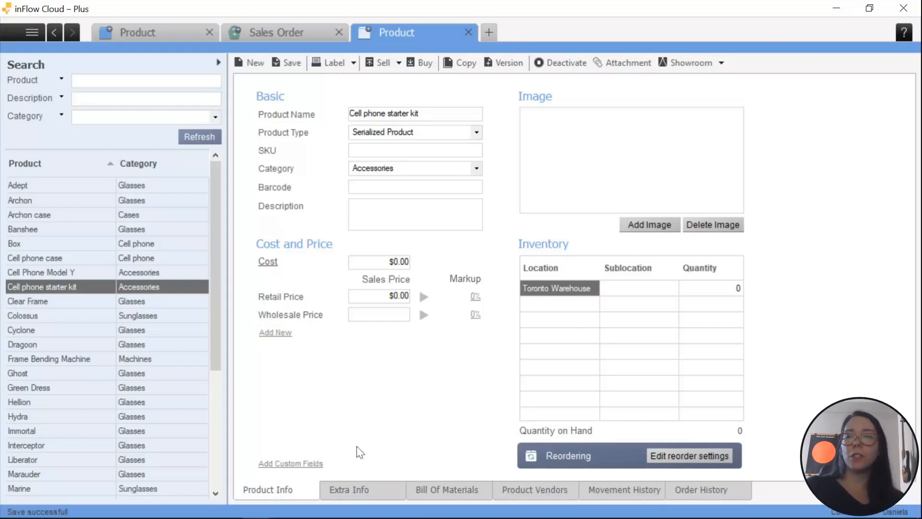
left_click(449, 489)
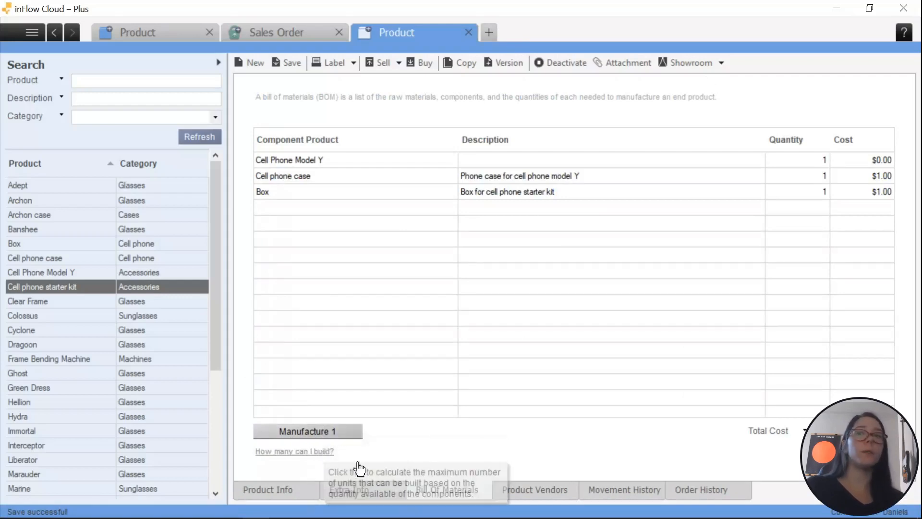
left_click(323, 453)
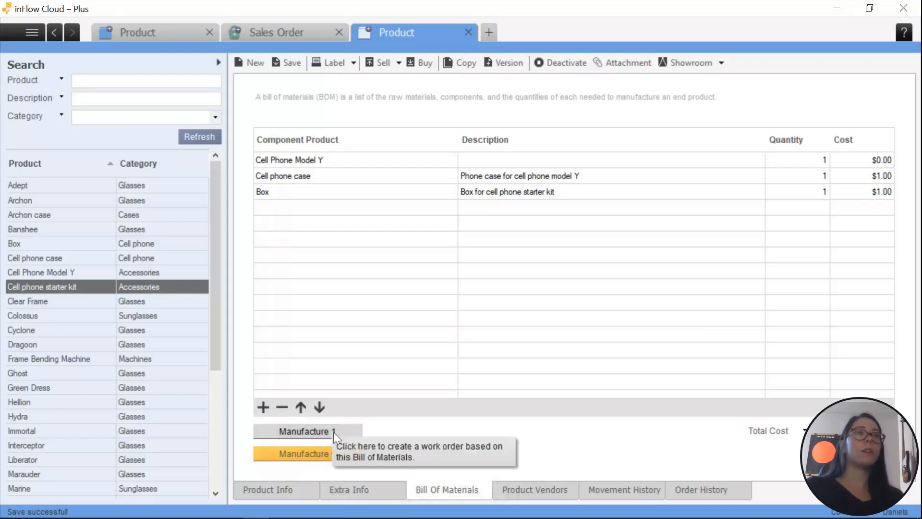
Start a new work order in a separate tab.
left_click(489, 32)
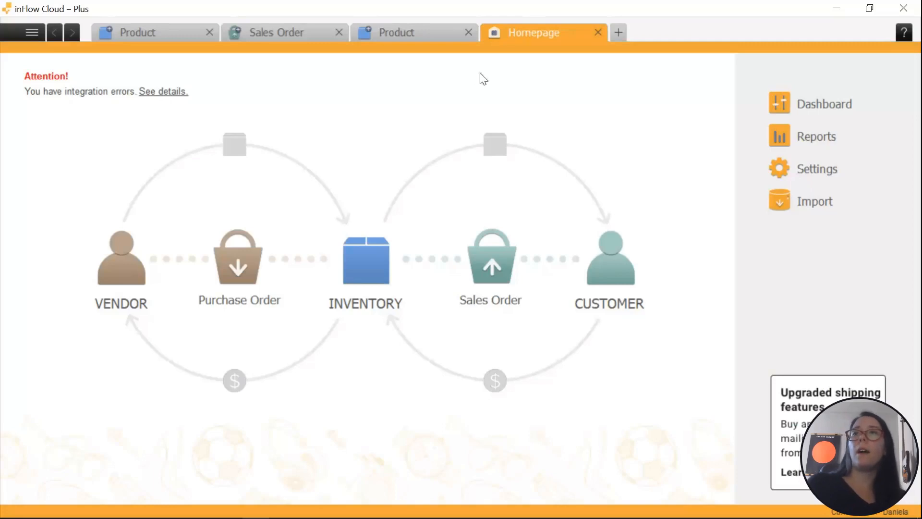
left_click(30, 34)
mouse_move(140, 305)
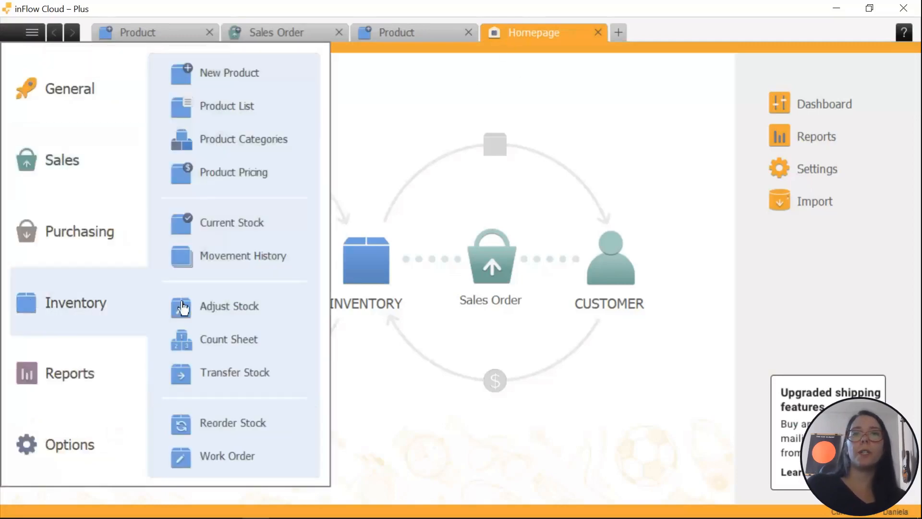
left_click(257, 461)
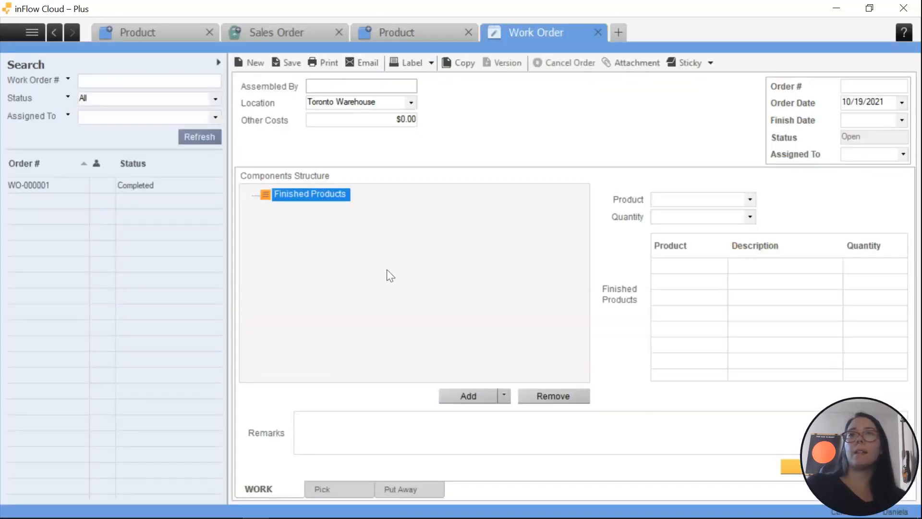
Add one Cell phone starter kit as the finished product of the work order.
mouse_move(290, 195)
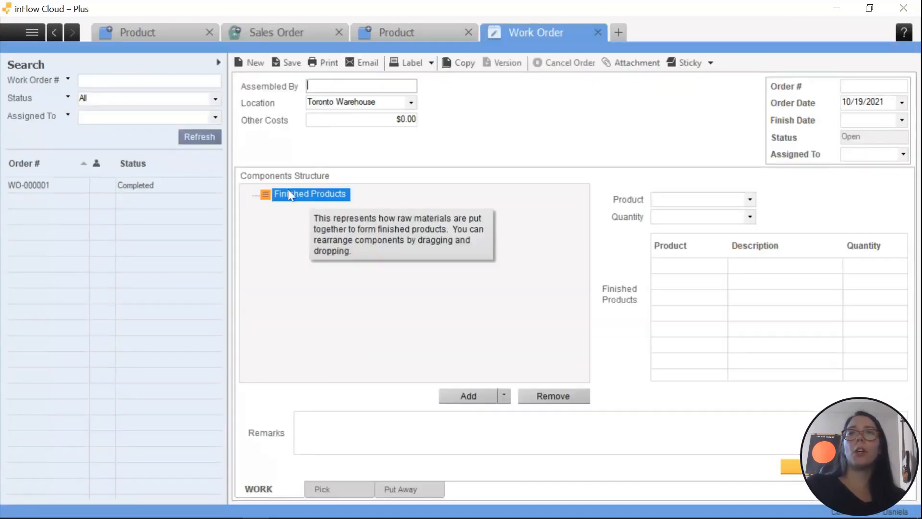
right_click(320, 195)
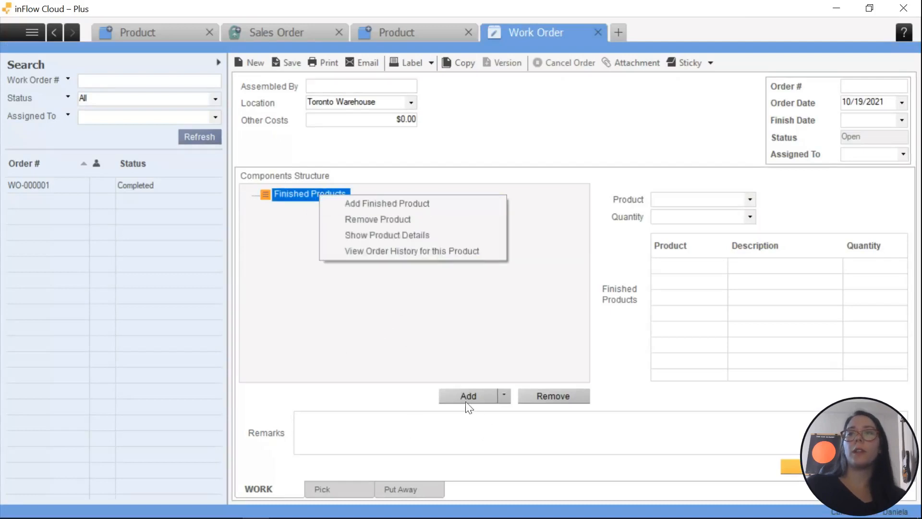
left_click(364, 201)
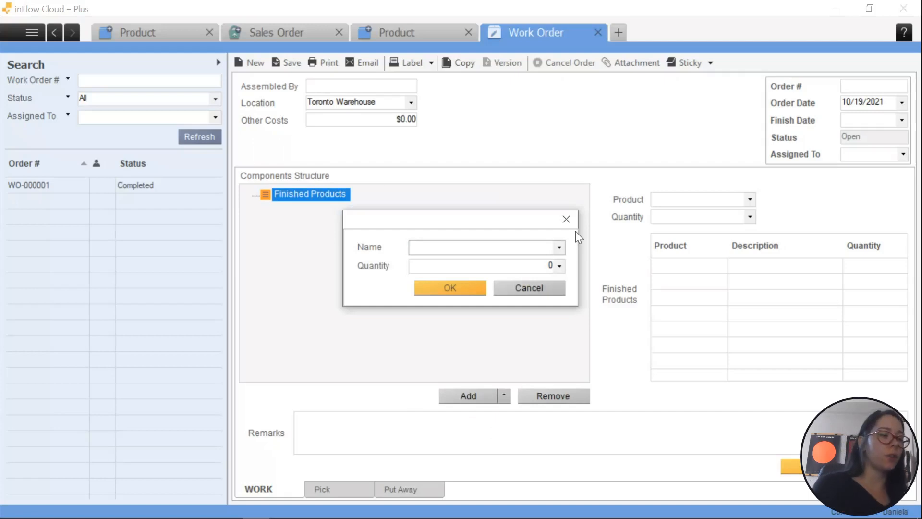
type("cell")
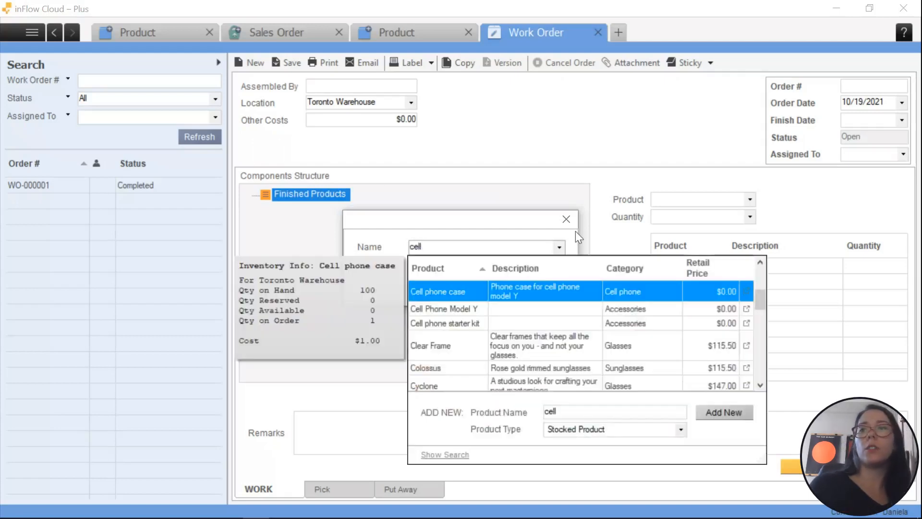
left_click(447, 324)
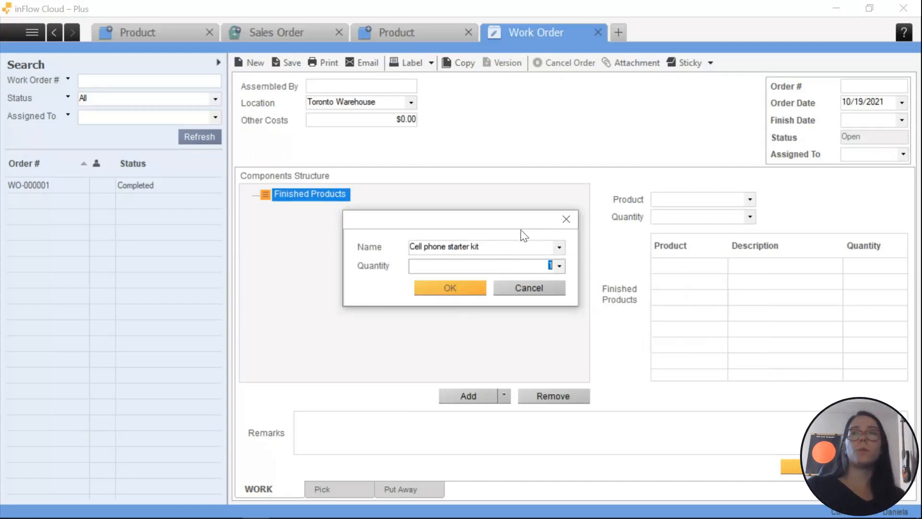
left_click(449, 288)
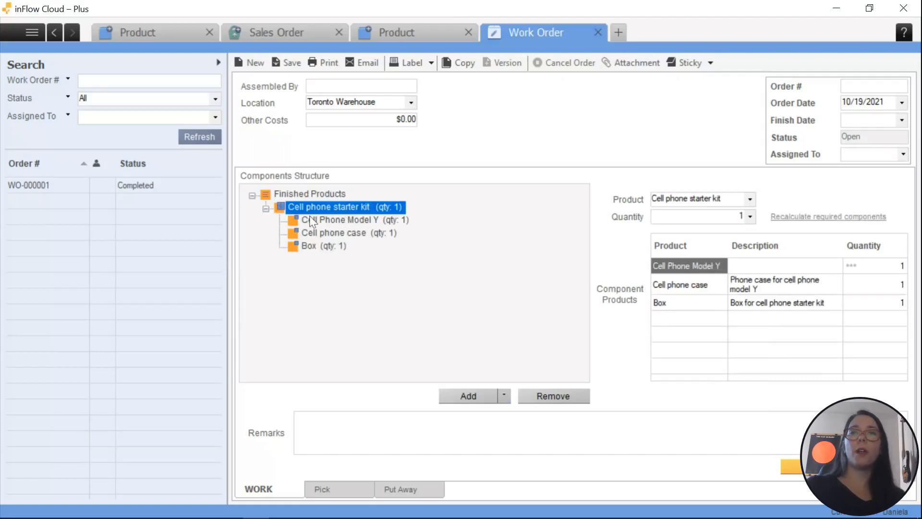
Examine the starter kit and each of its components in the work order, including the serials entry for Cell Phone Model Y.
left_click(336, 220)
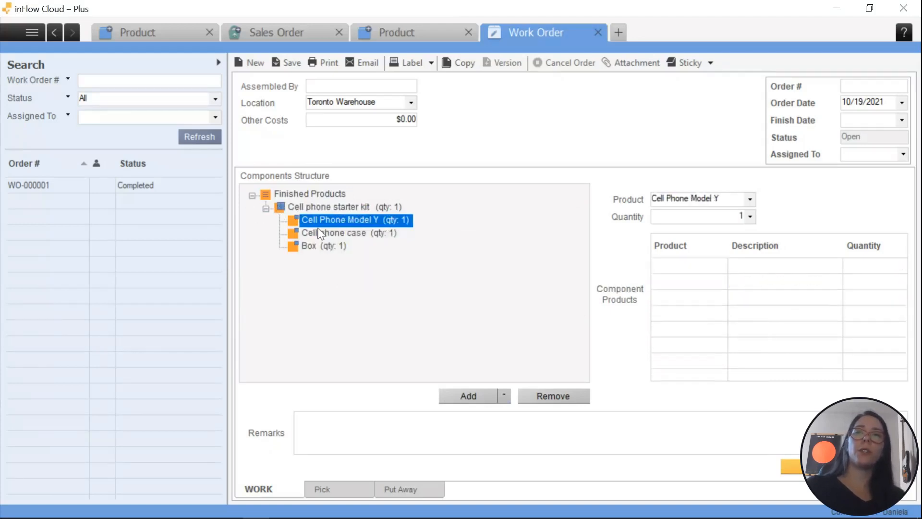
left_click(321, 233)
left_click(318, 246)
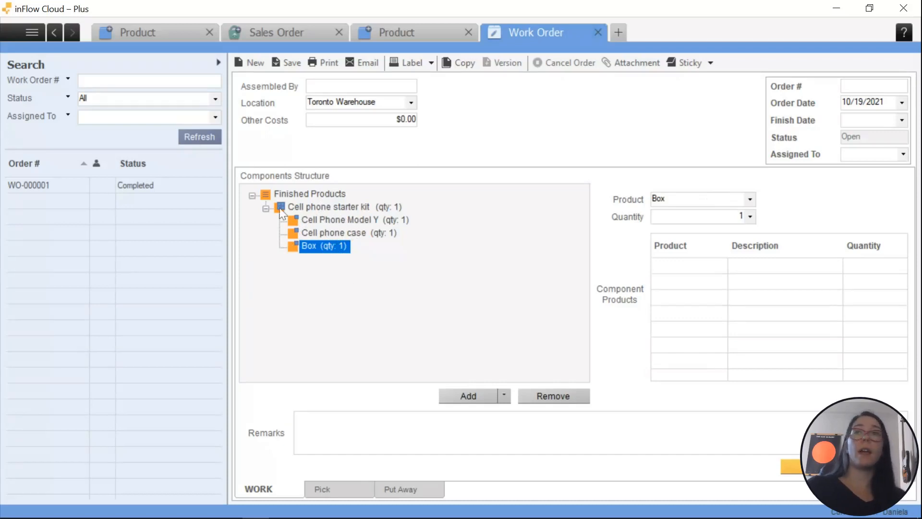
left_click(357, 208)
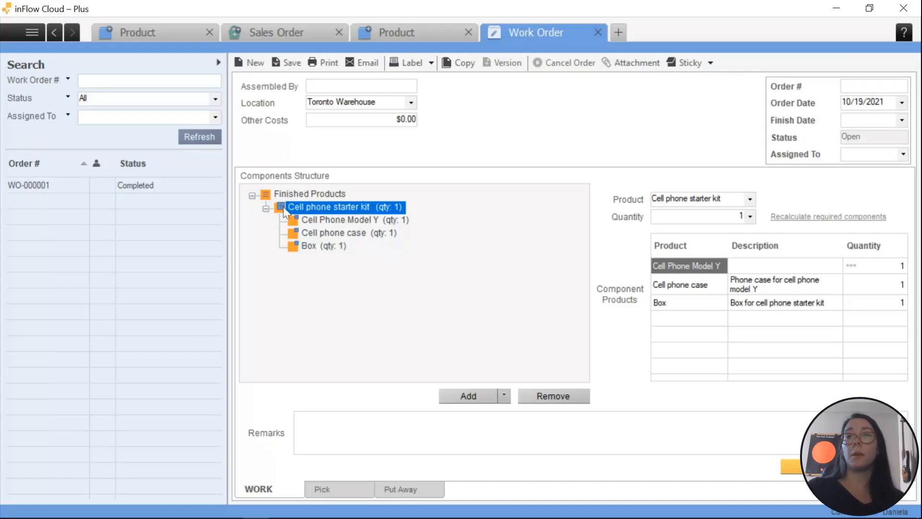
left_click(341, 221)
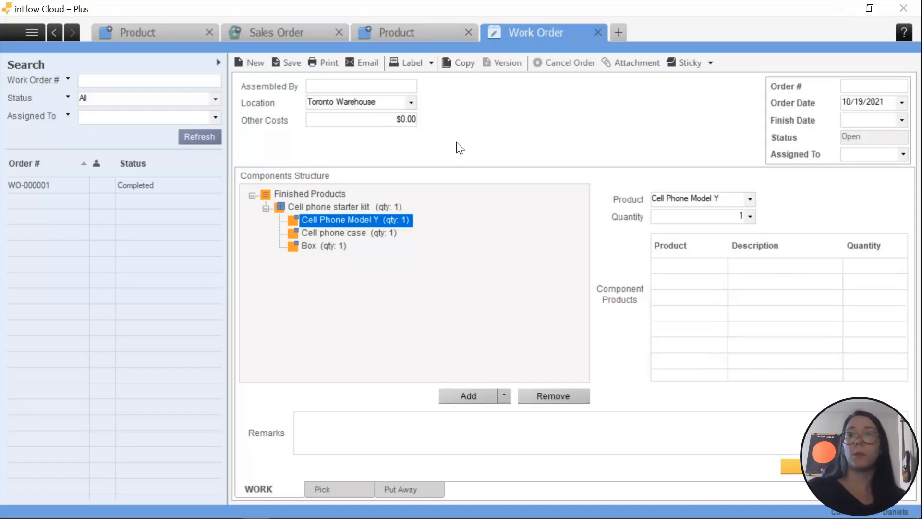
left_click(348, 209)
mouse_move(379, 277)
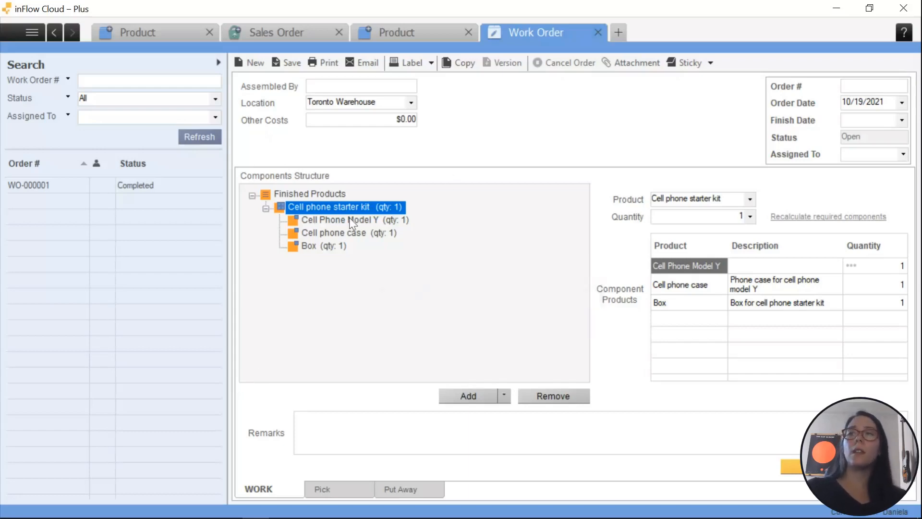
left_click(326, 232)
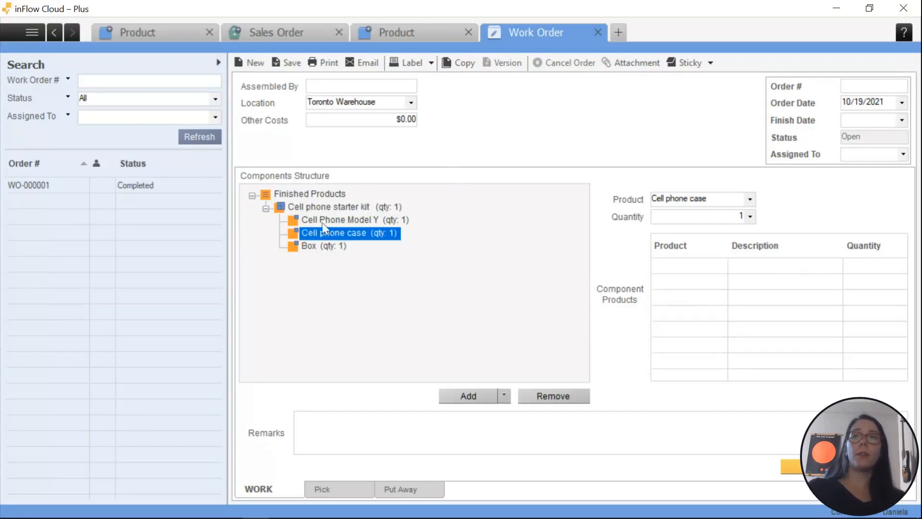
left_click(311, 211)
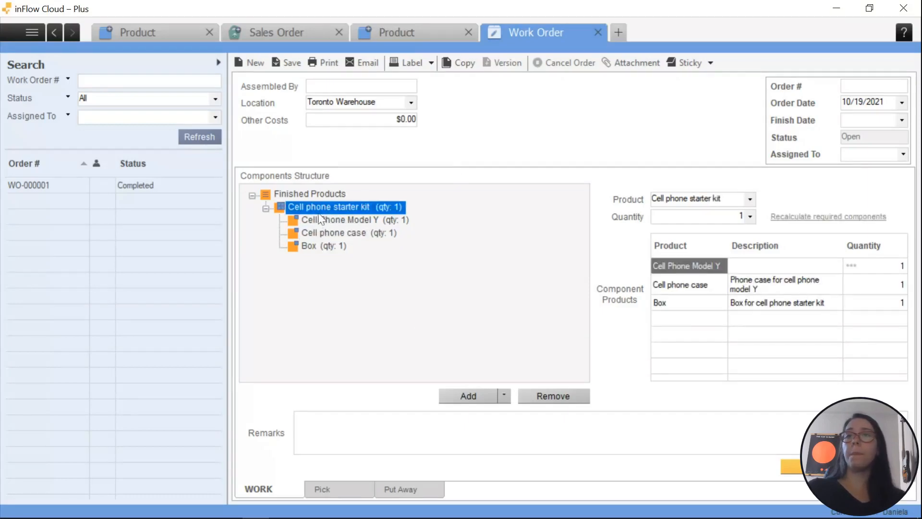
left_click(852, 266)
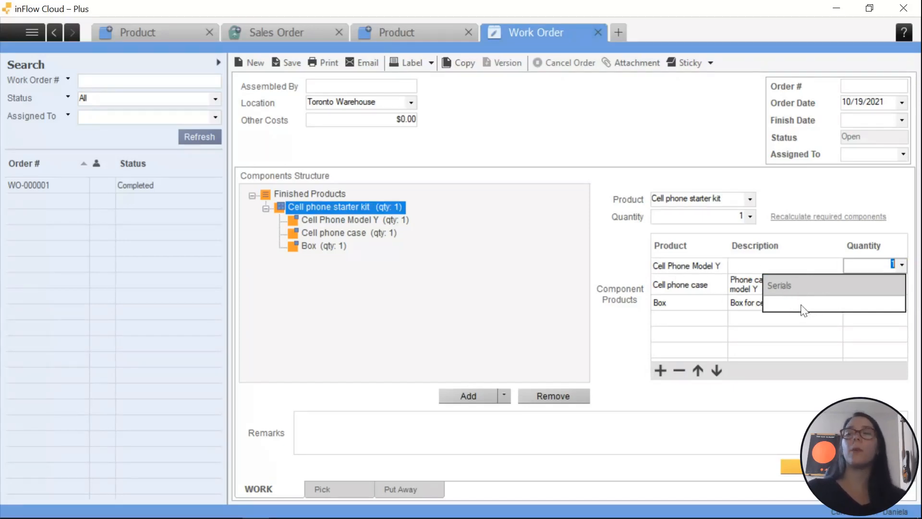
left_click(600, 185)
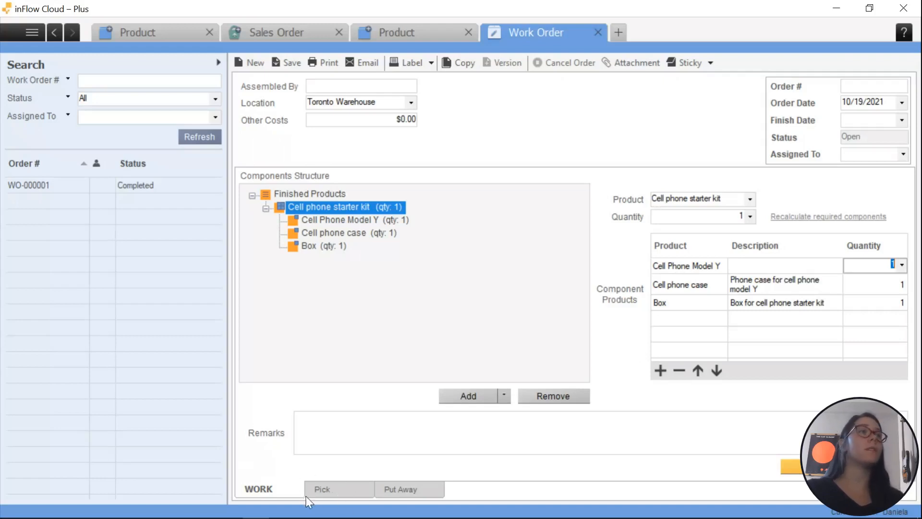
Auto-fill the work order's pick list and change the picked Cell Phone Model Y's serial number to SN 0009.
left_click(330, 491)
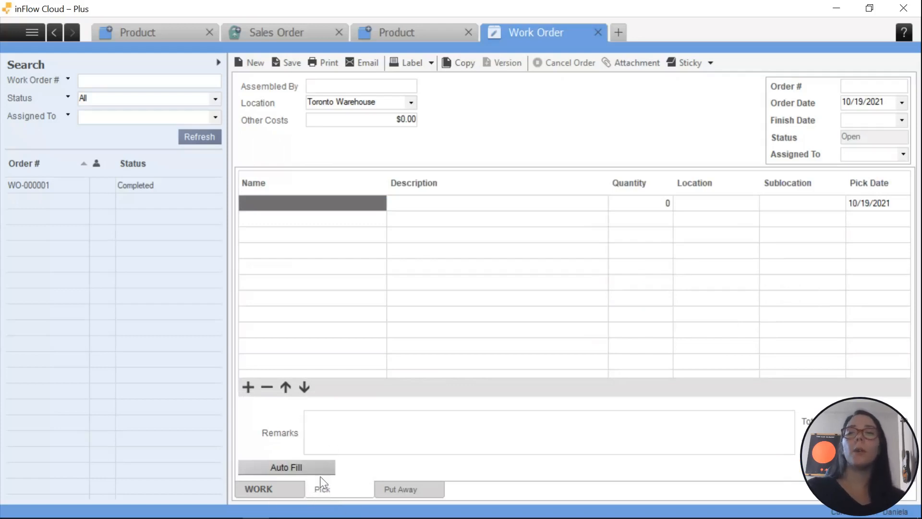
left_click(285, 468)
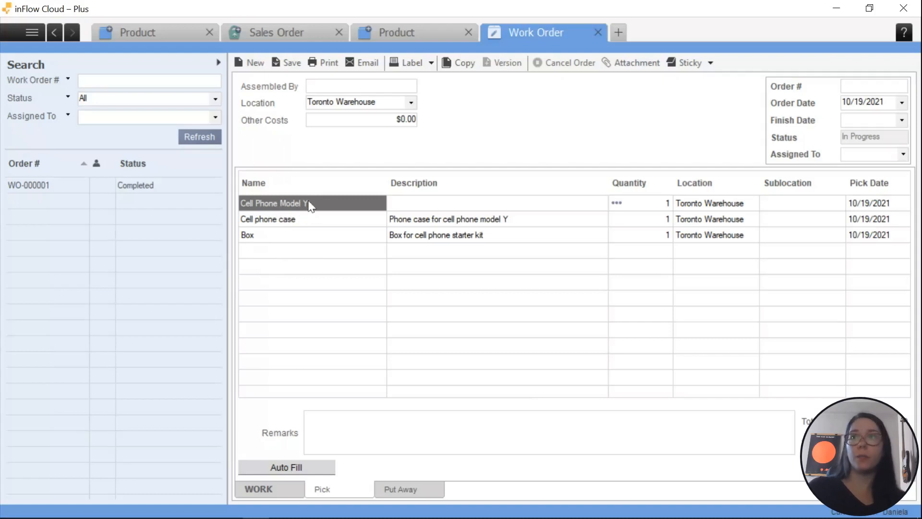
left_click(621, 202)
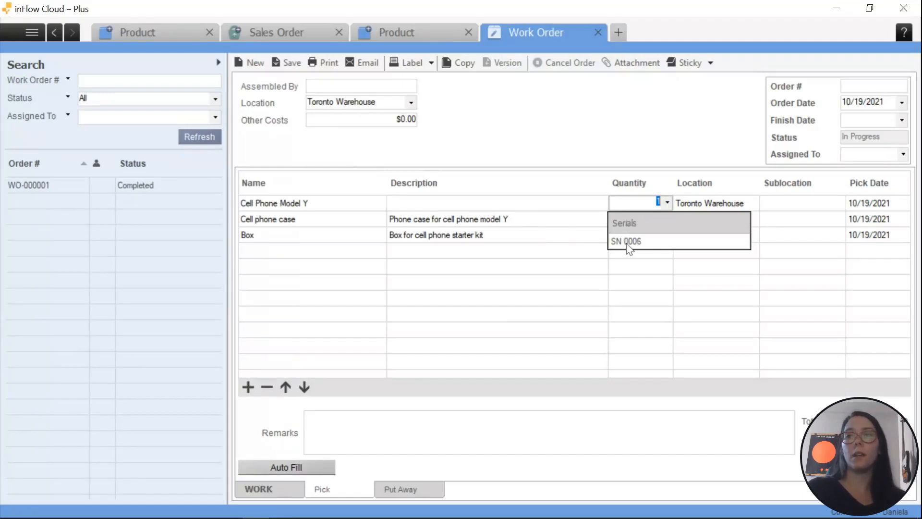
left_click(652, 247)
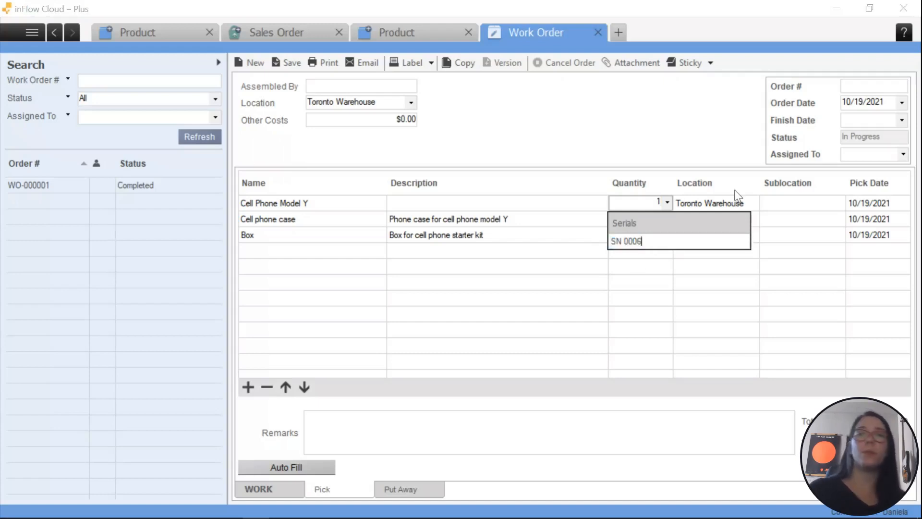
key("BackSpace")
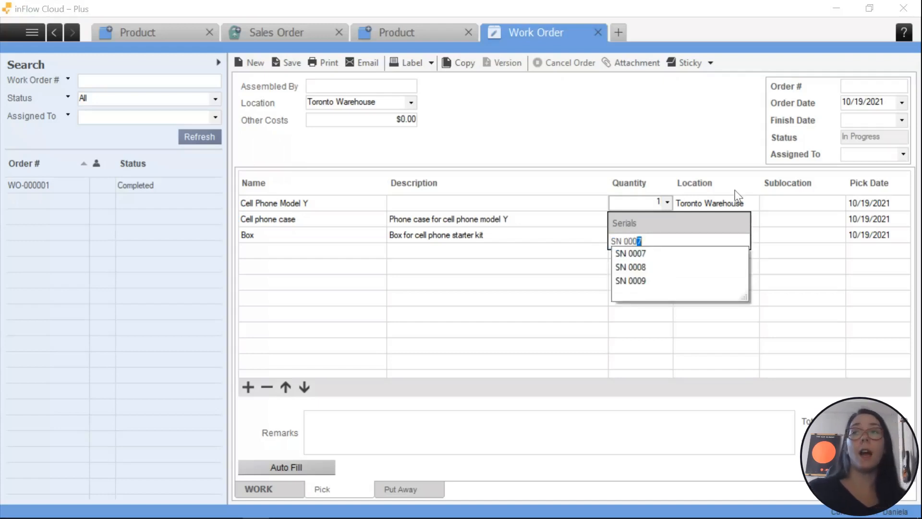
left_click(639, 282)
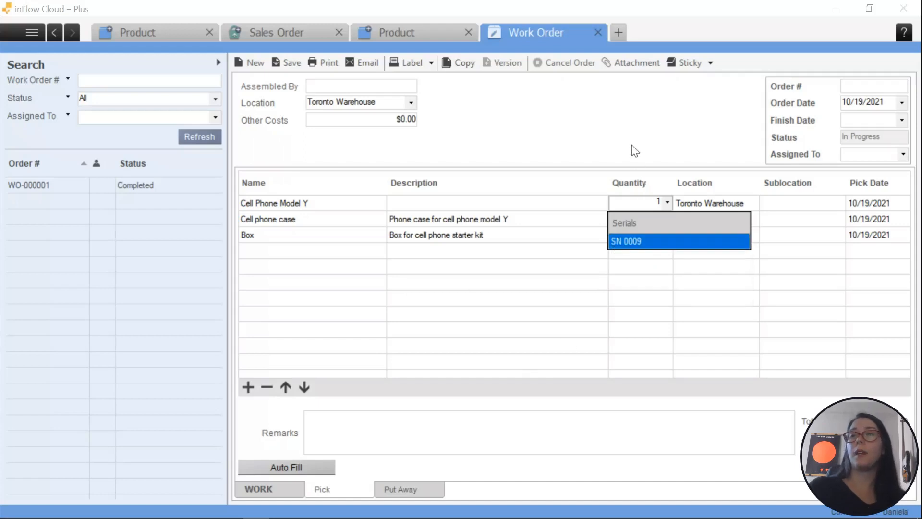
left_click(655, 145)
left_click(623, 288)
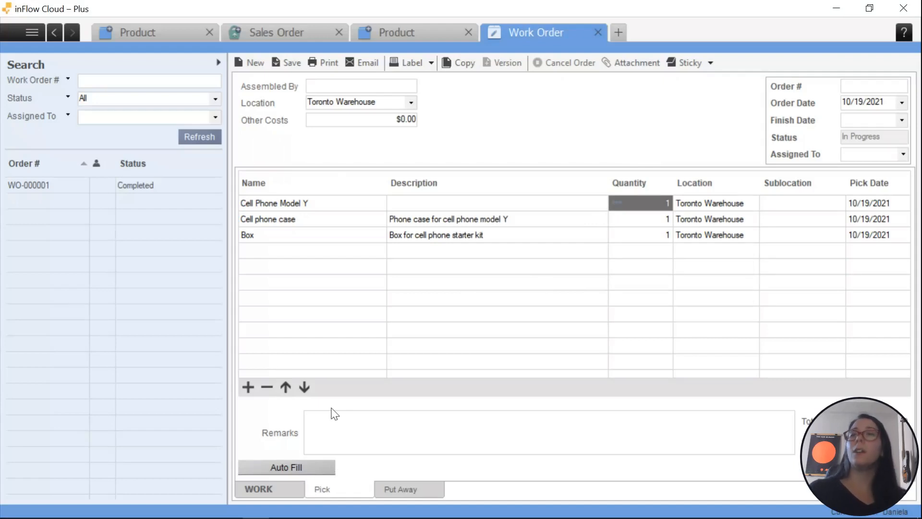
Auto-fill the put-away of the Cell phone starter kit with serial number SN 0001 and save the work order.
left_click(425, 491)
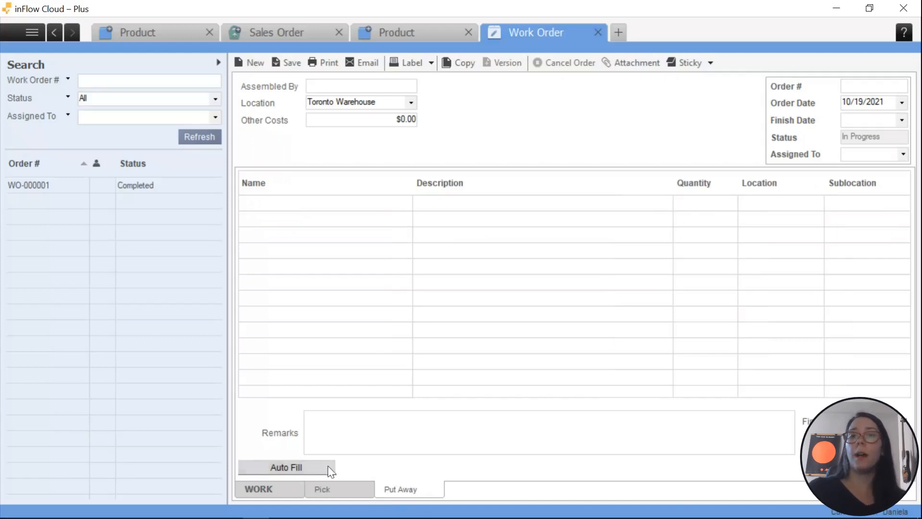
left_click(313, 470)
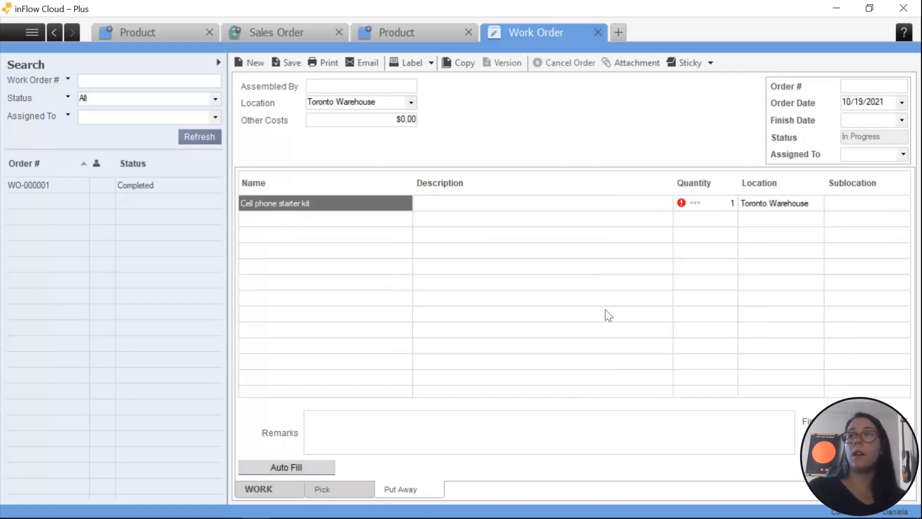
mouse_move(684, 208)
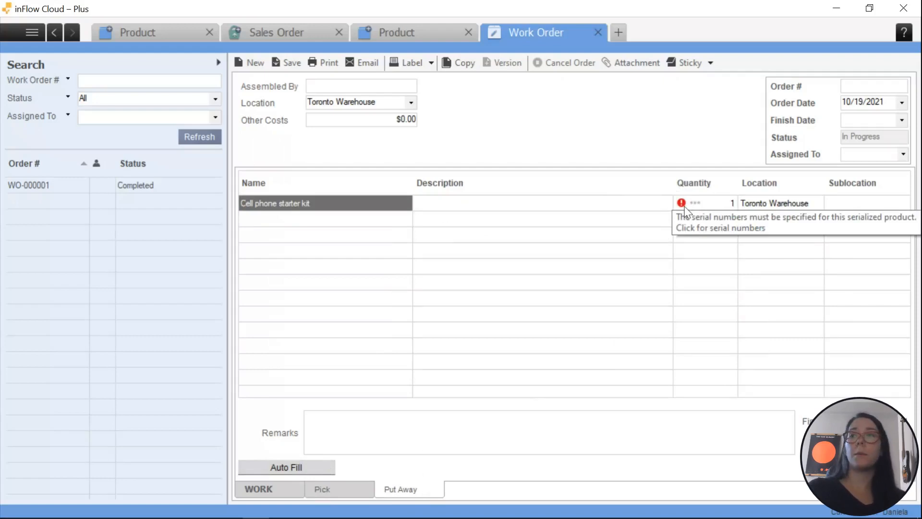
left_click(695, 205)
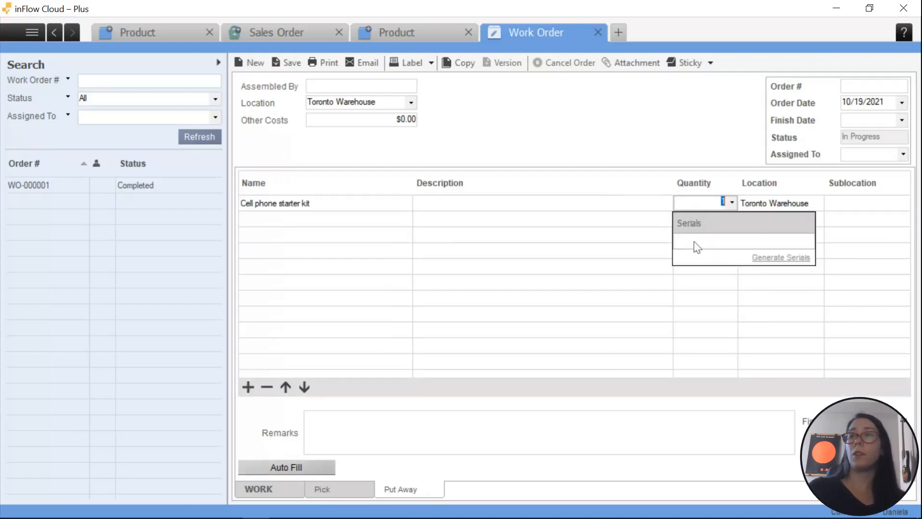
left_click(697, 244)
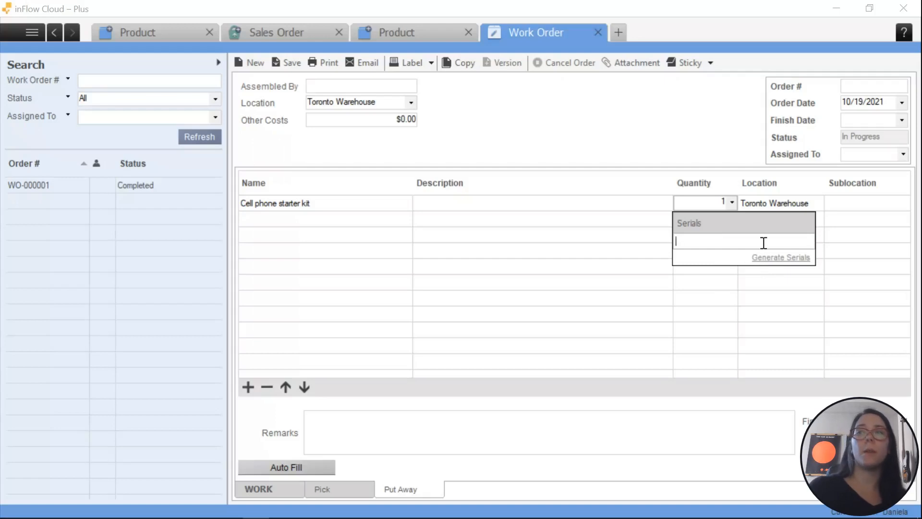
type("SN")
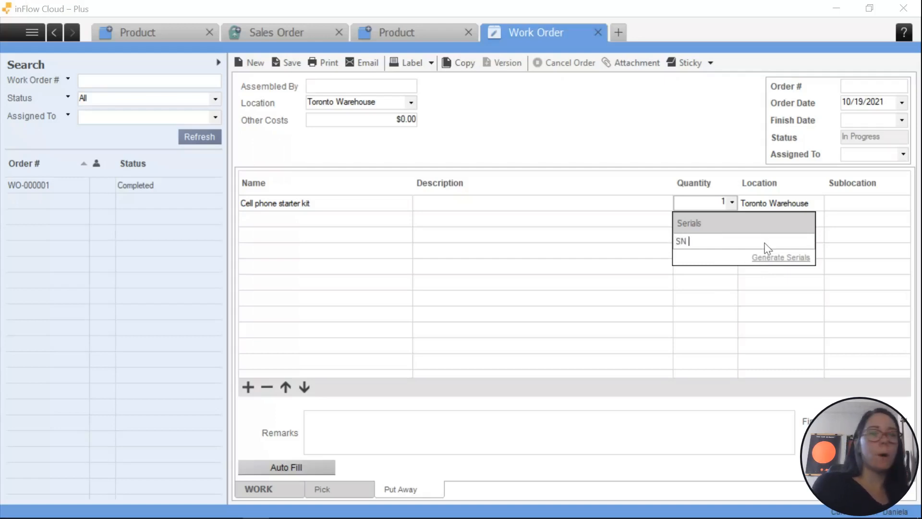
type(" 0001")
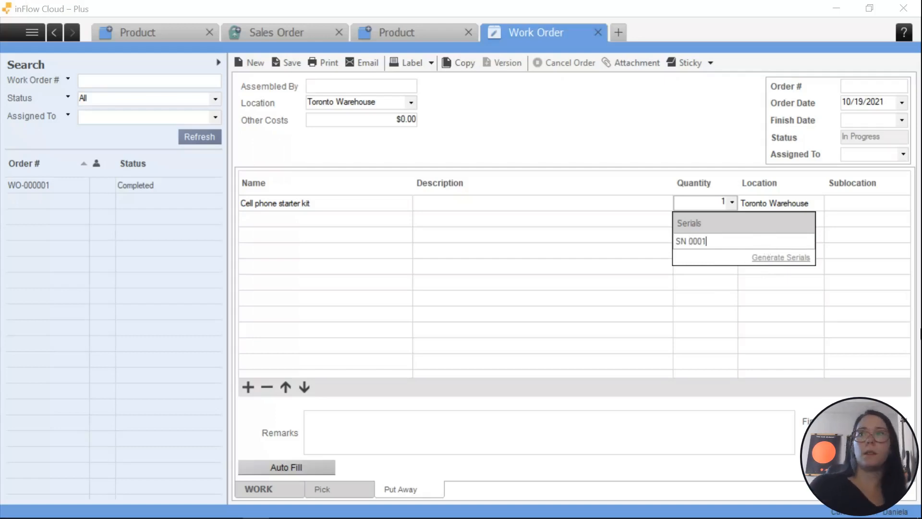
key("Return")
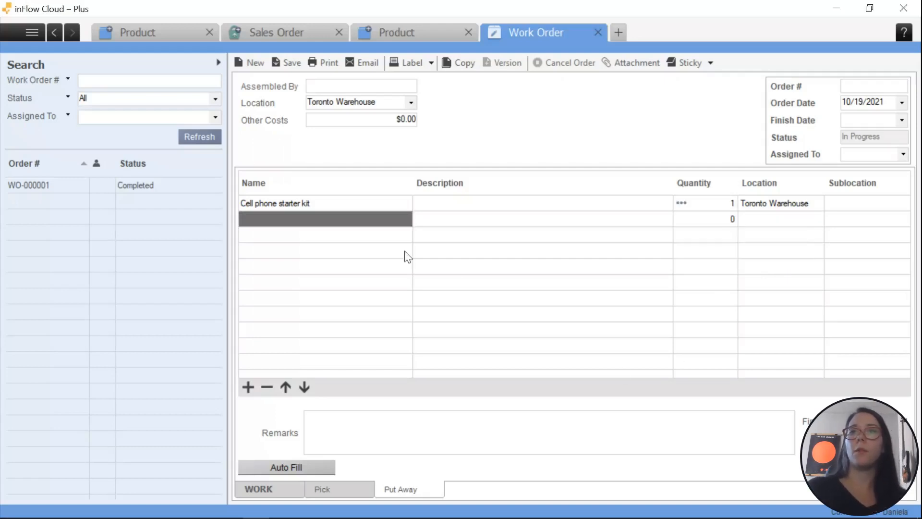
left_click(269, 494)
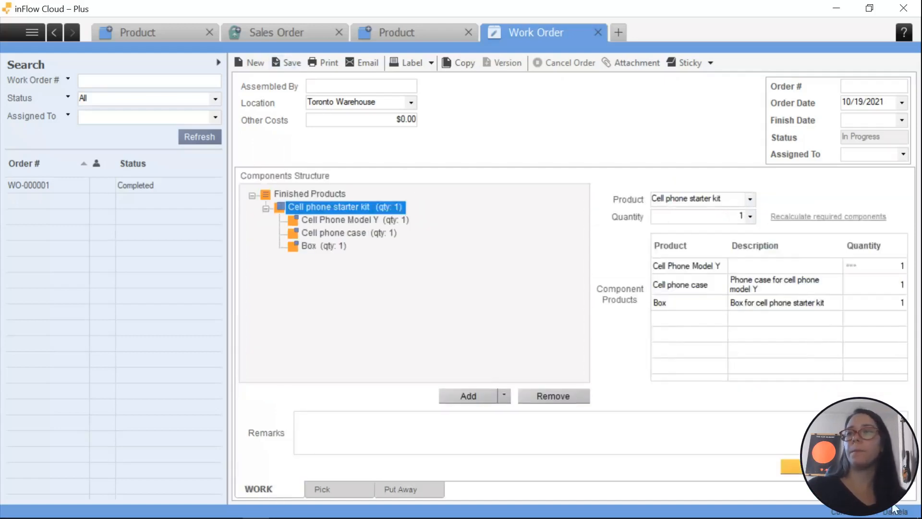
key("ctrl+s")
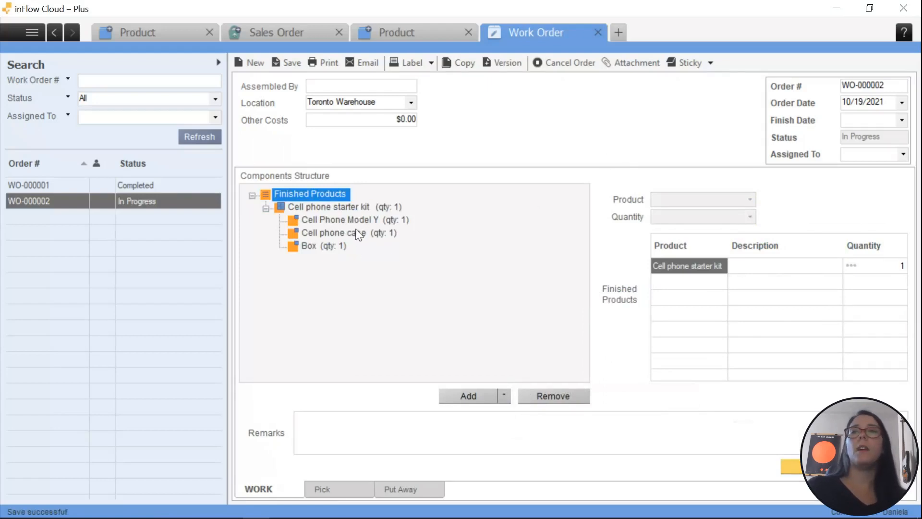
Complete the work order for the Cell phone starter kit.
left_click(327, 207)
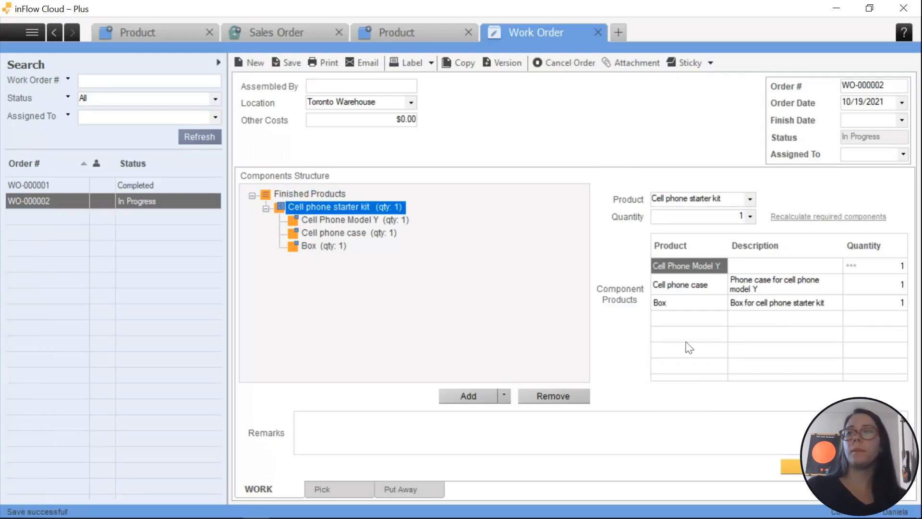
left_click(790, 467)
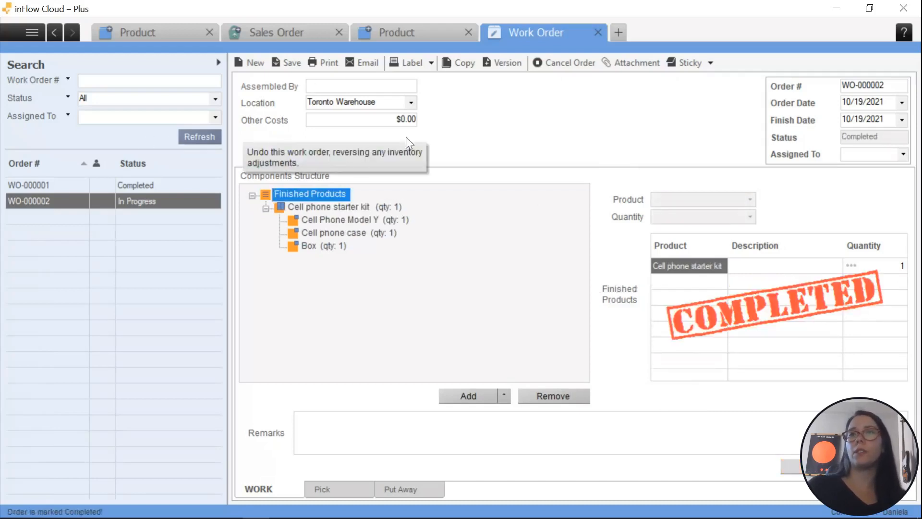
Open the Cell phone starter kit's product record from the work order and check the serials of its Toronto Warehouse stock.
right_click(325, 211)
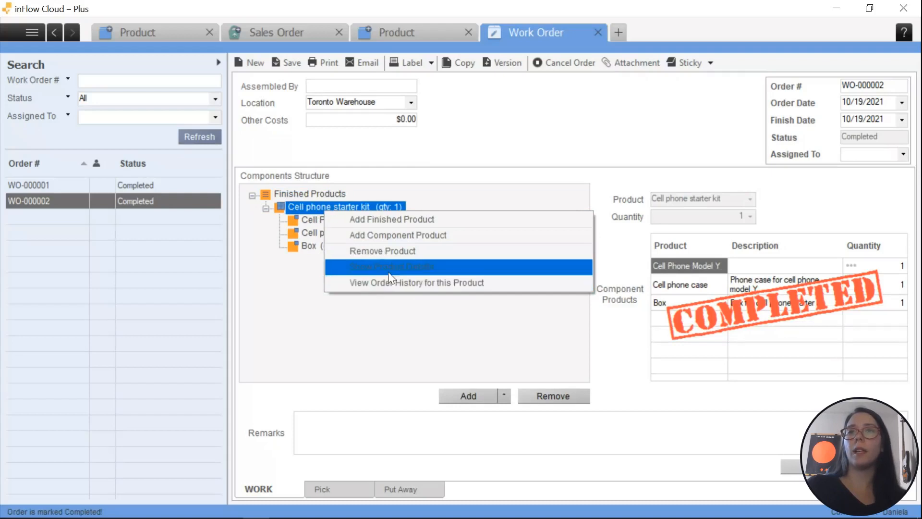
left_click(374, 301)
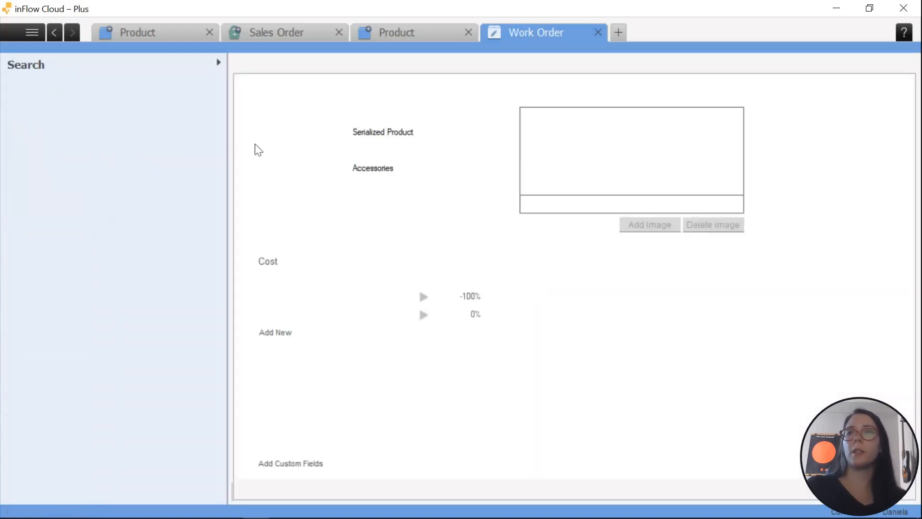
left_click_drag(444, 113, 342, 114)
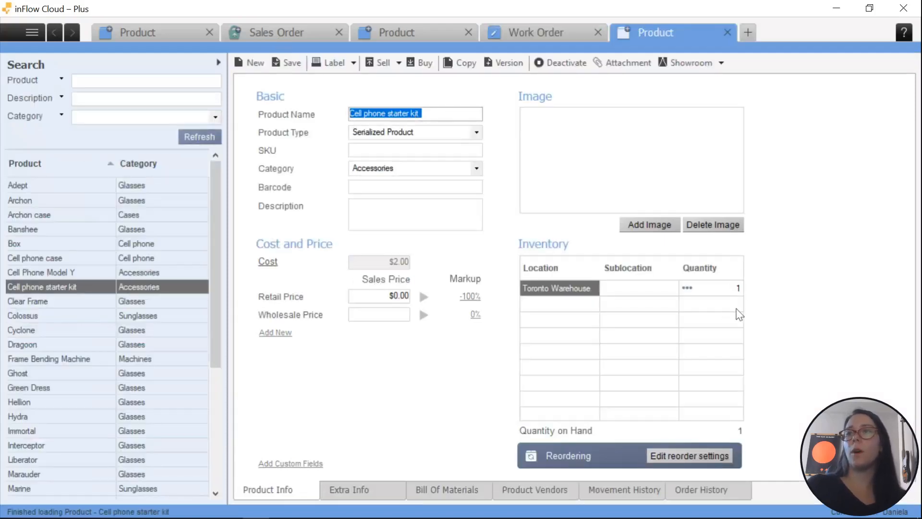
left_click(687, 287)
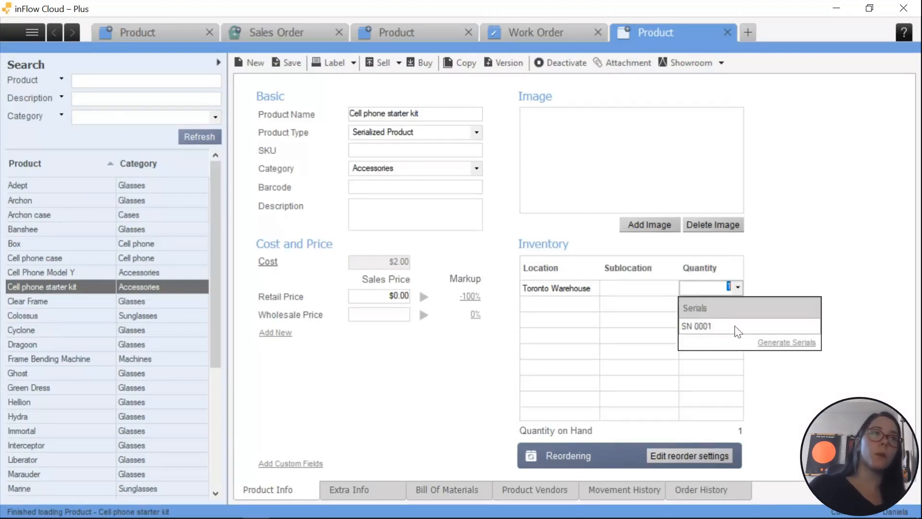
left_click(851, 227)
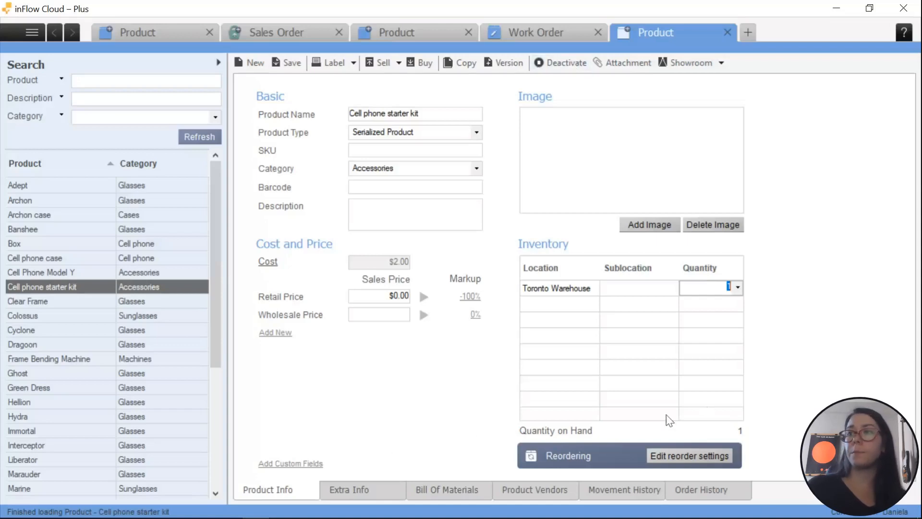
left_click(710, 284)
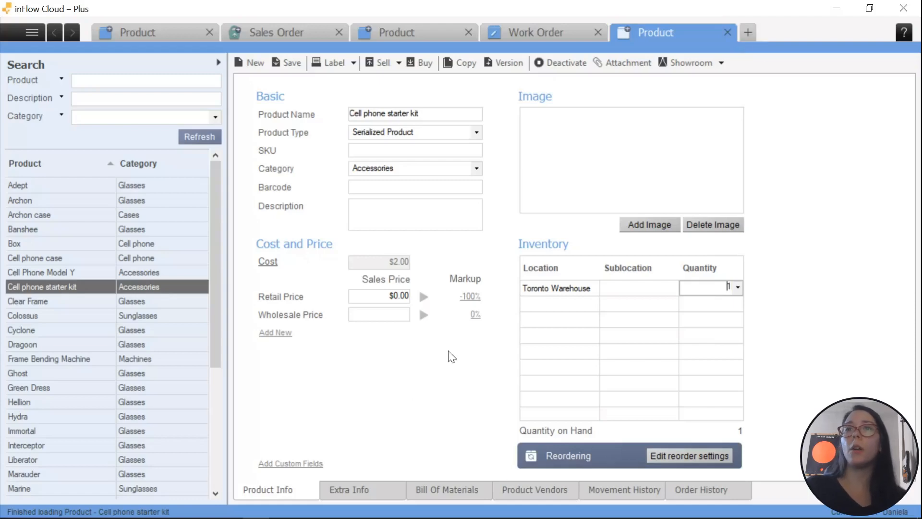
left_click(448, 116)
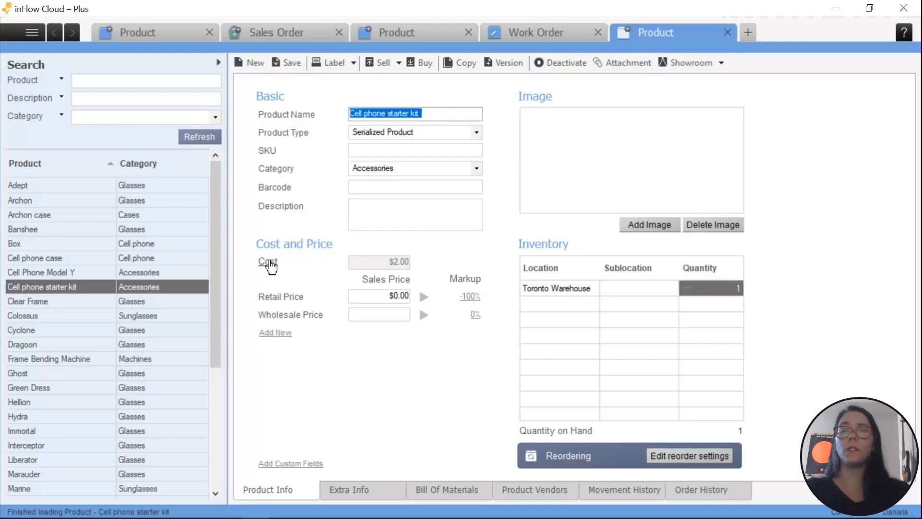
Create a sales order for the previous sale's customer with one Cell phone starter kit, serial number SN 0001.
left_click(747, 32)
left_click(506, 256)
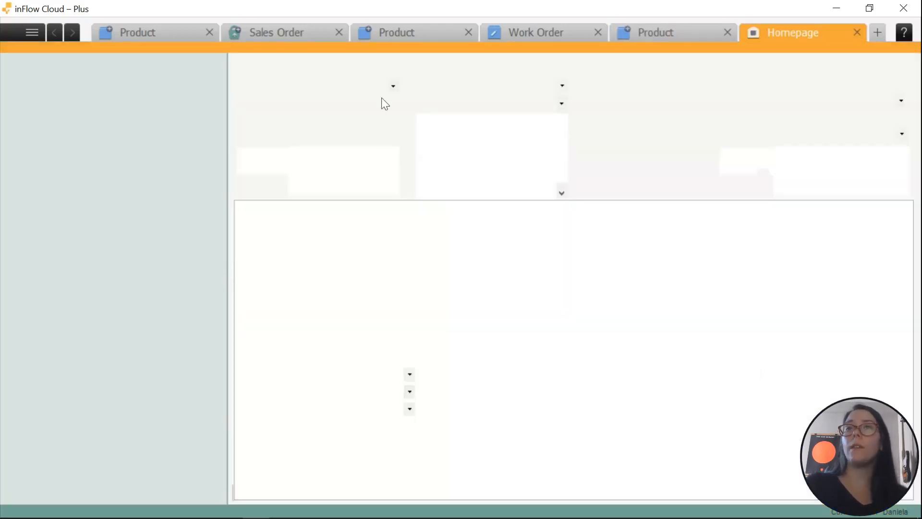
left_click(392, 87)
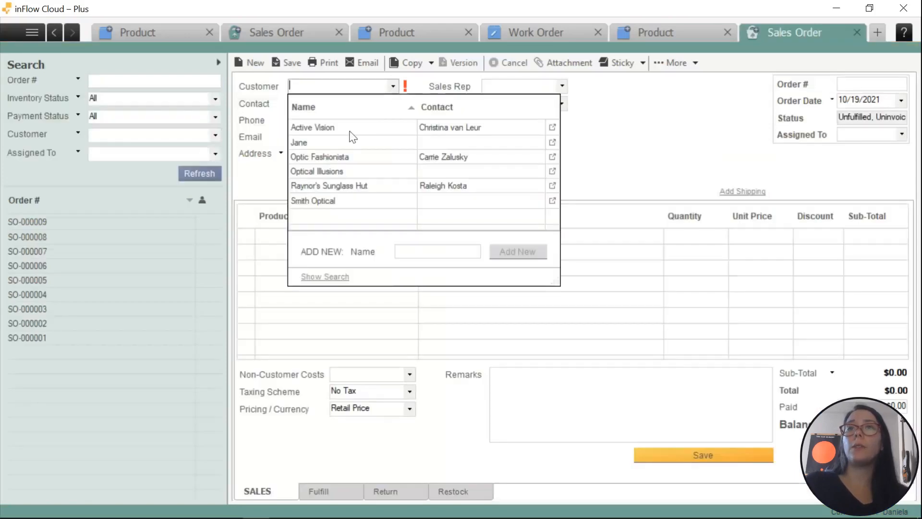
left_click(314, 143)
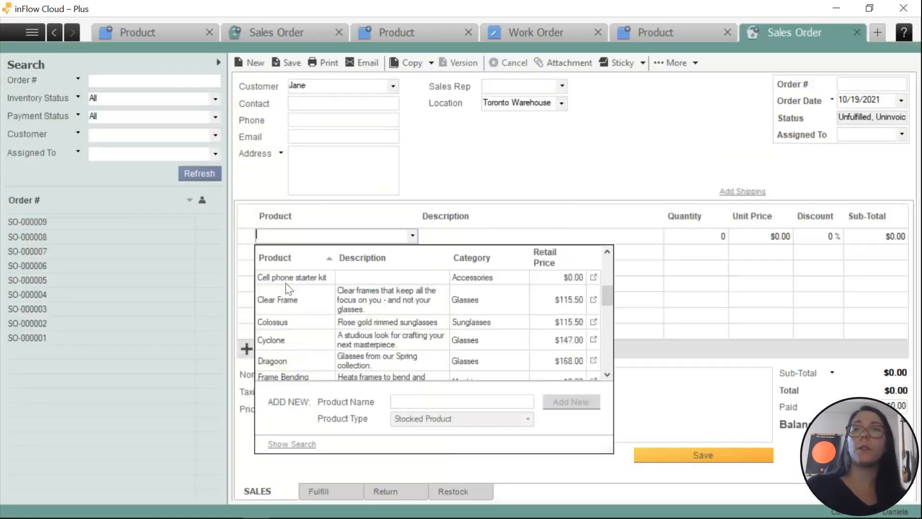
left_click(287, 281)
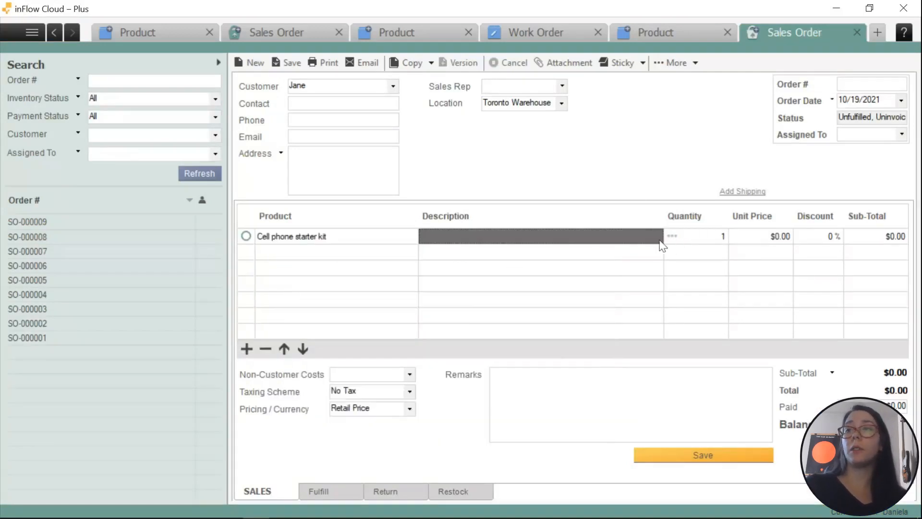
left_click(725, 239)
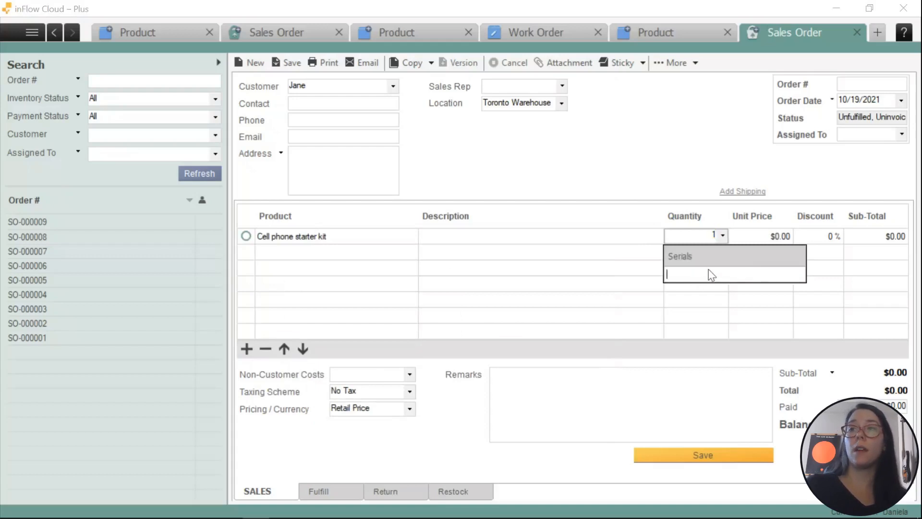
type("sn 0001")
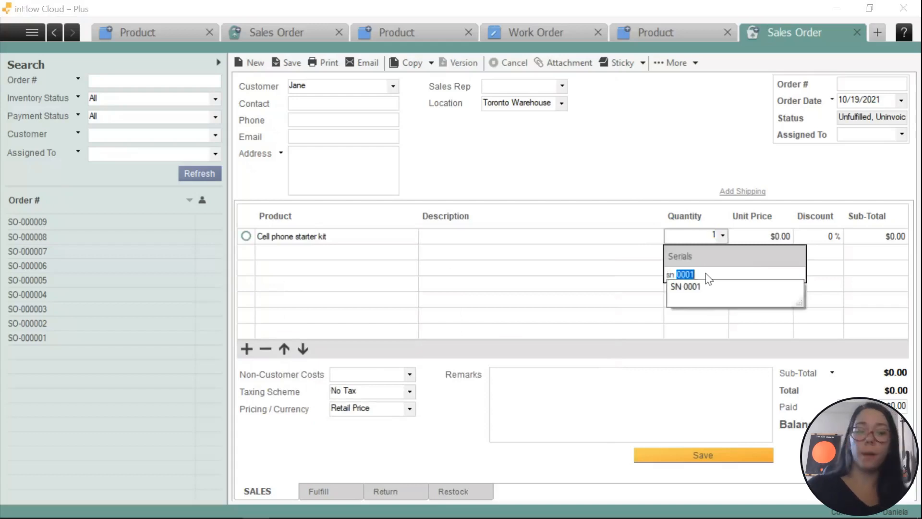
key("Return")
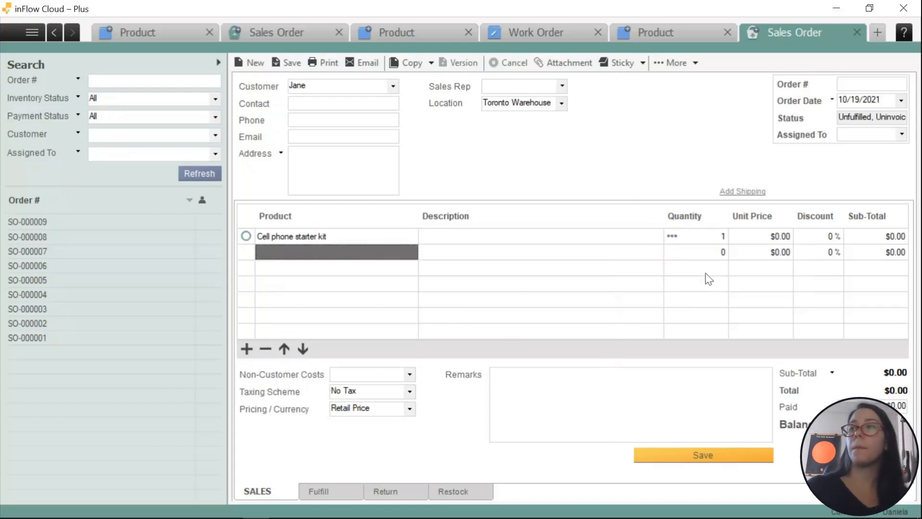
Save and fulfill the starter kit's sales order, and close it.
left_click(670, 455)
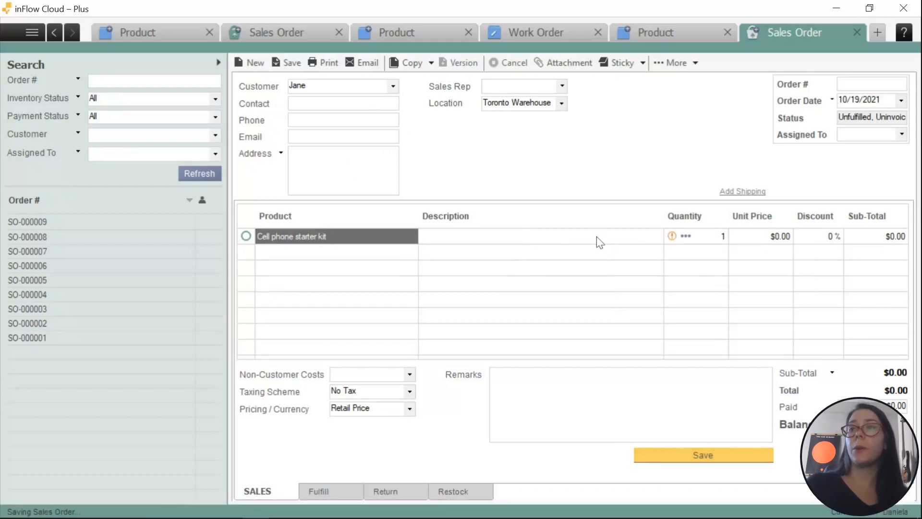
left_click(657, 455)
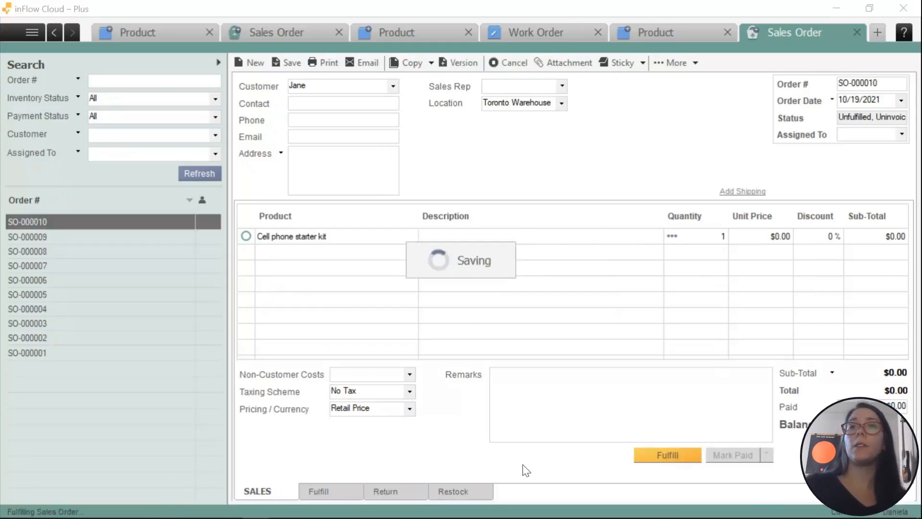
left_click(291, 65)
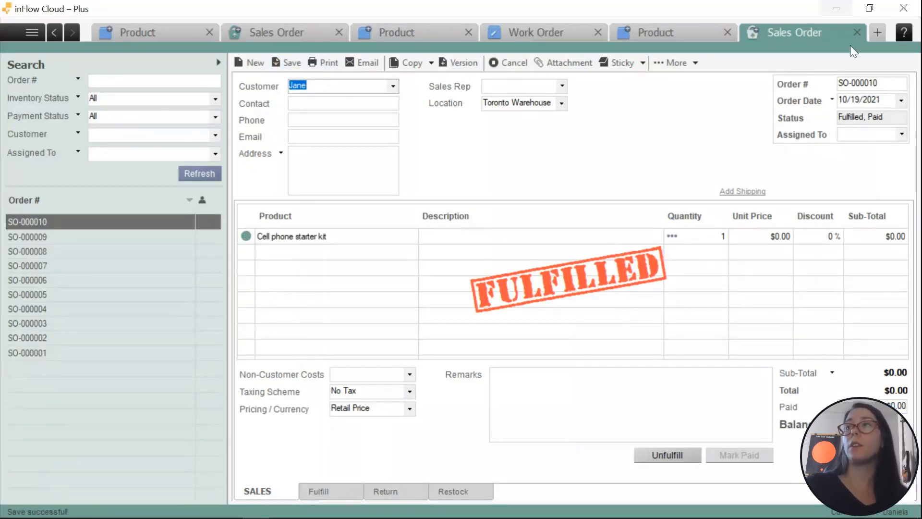
left_click(855, 33)
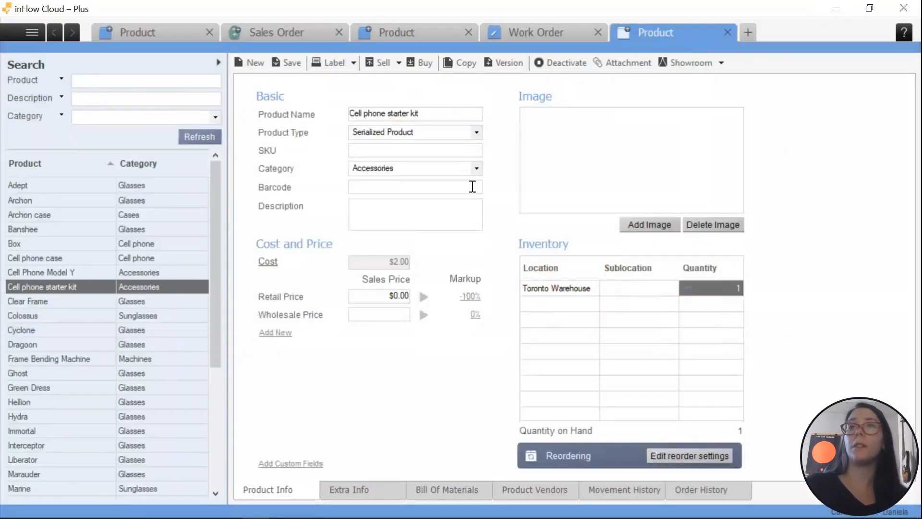
Reload the Cell phone starter kit's product record and search its order history for serial sn 0001.
left_click(43, 288)
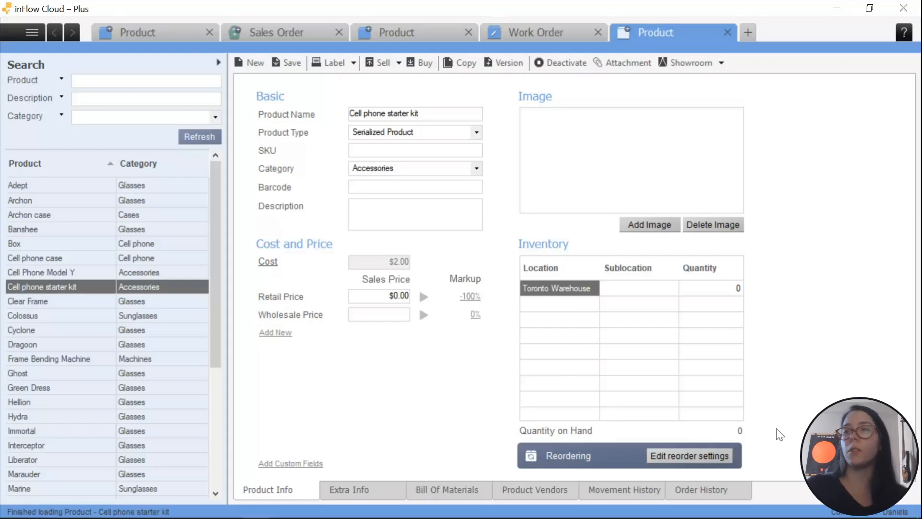
left_click(748, 493)
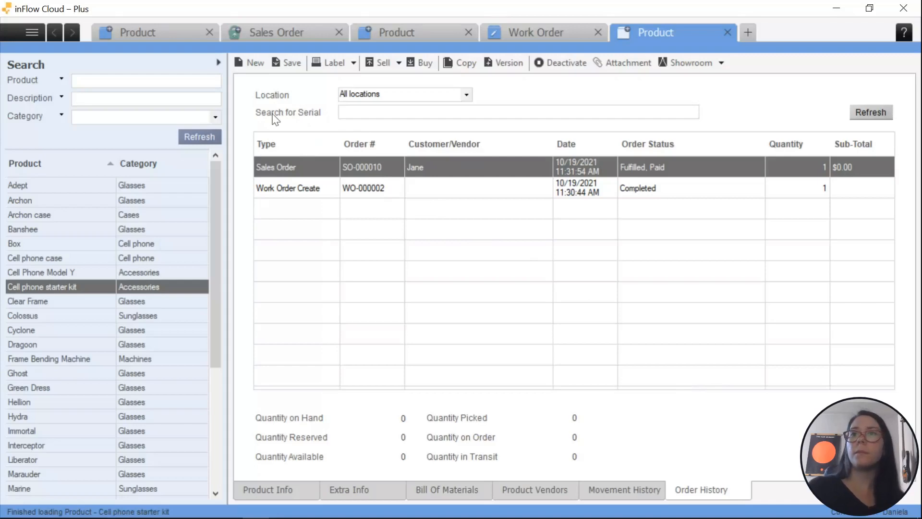
left_click(350, 113)
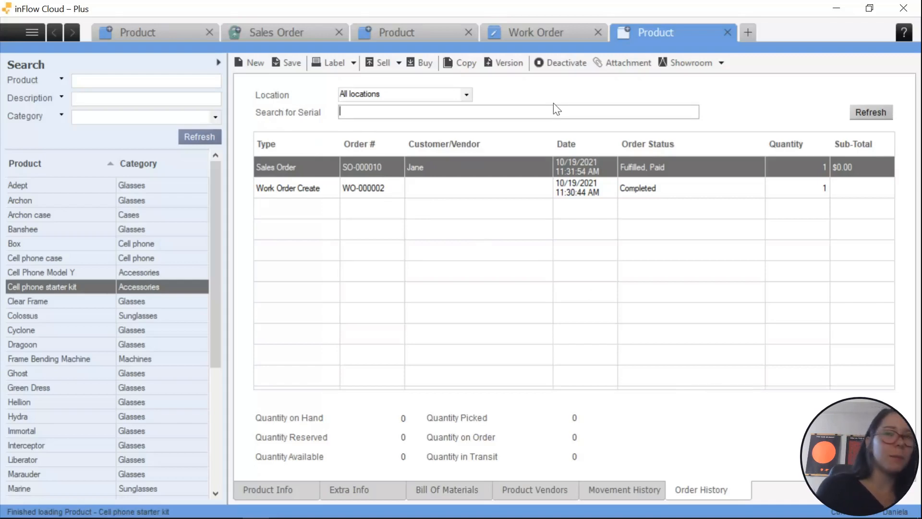
type("sn")
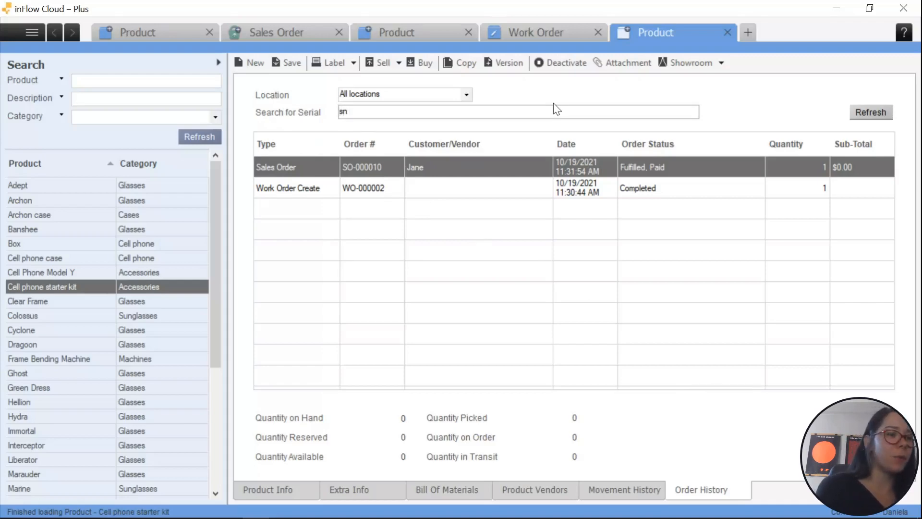
type(" 0001")
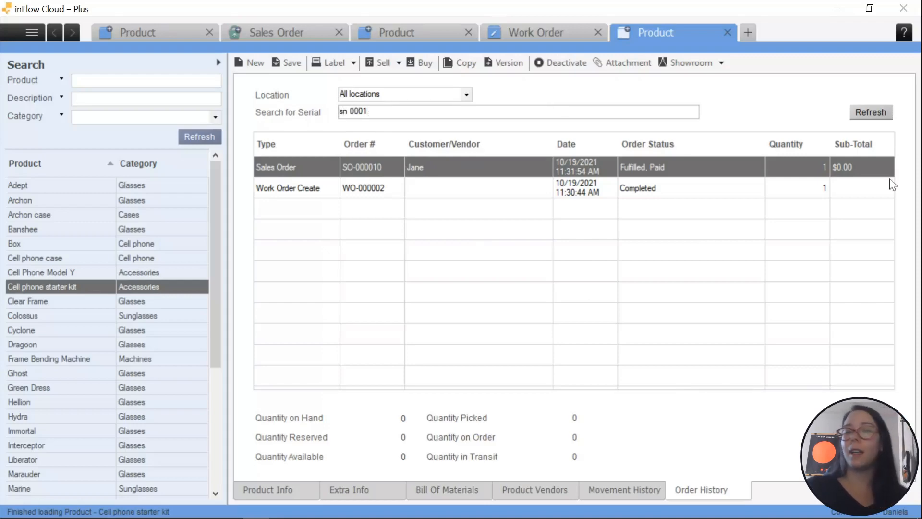
key("Return")
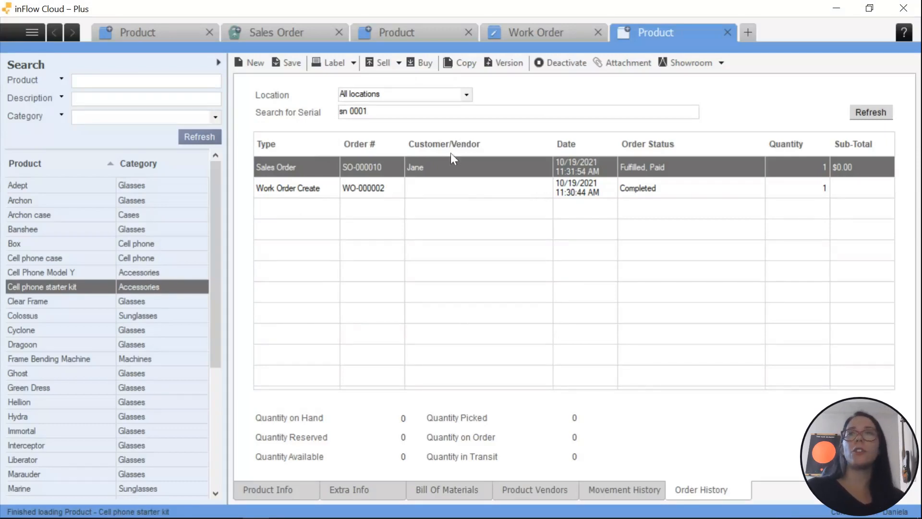
Open the work order listed in the kit's order history and check the serial of the picked Cell Phone Model Y.
left_click(312, 186)
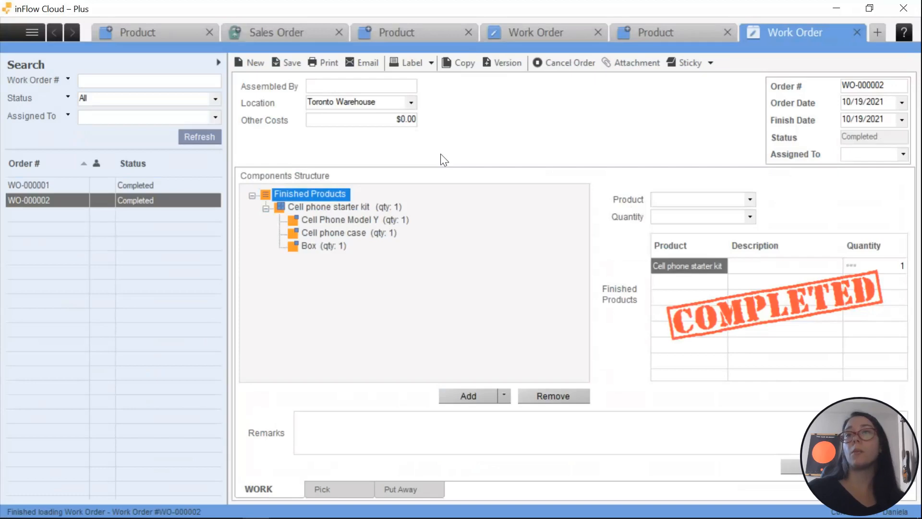
left_click(352, 221)
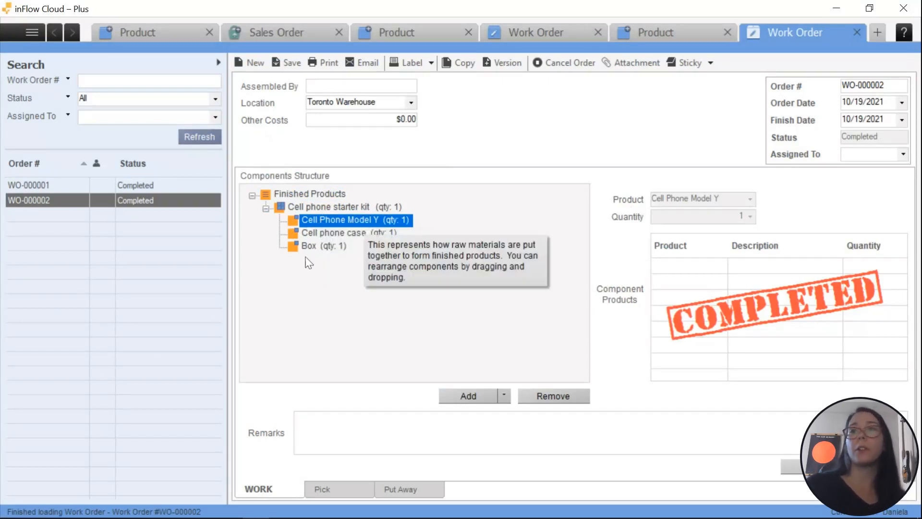
left_click(339, 488)
left_click(617, 203)
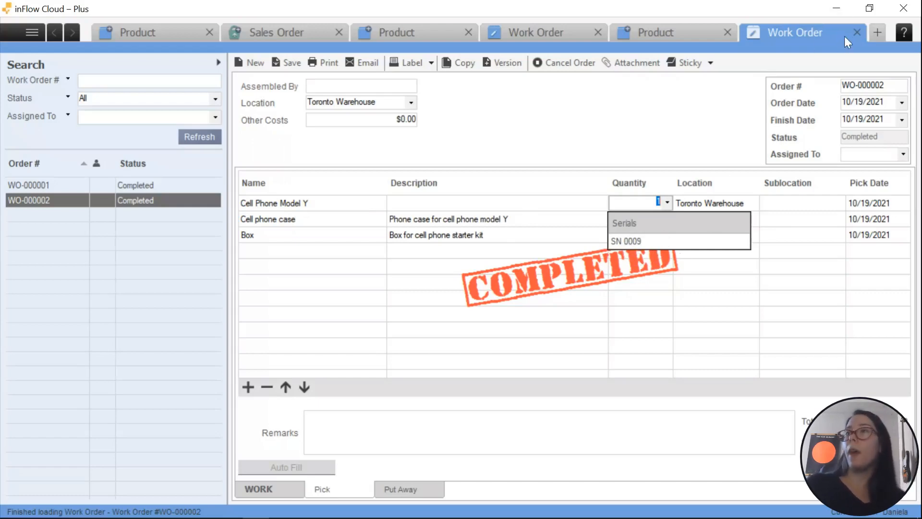
left_click(859, 30)
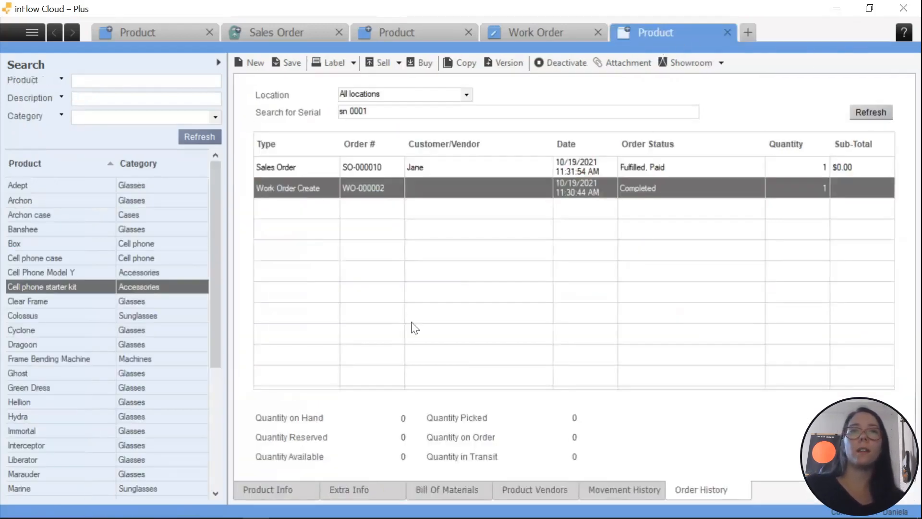
Search Cell Phone Model Y's order history for serial sn 0009 and open the purchase order from Cell Phone Supplier.
left_click(28, 272)
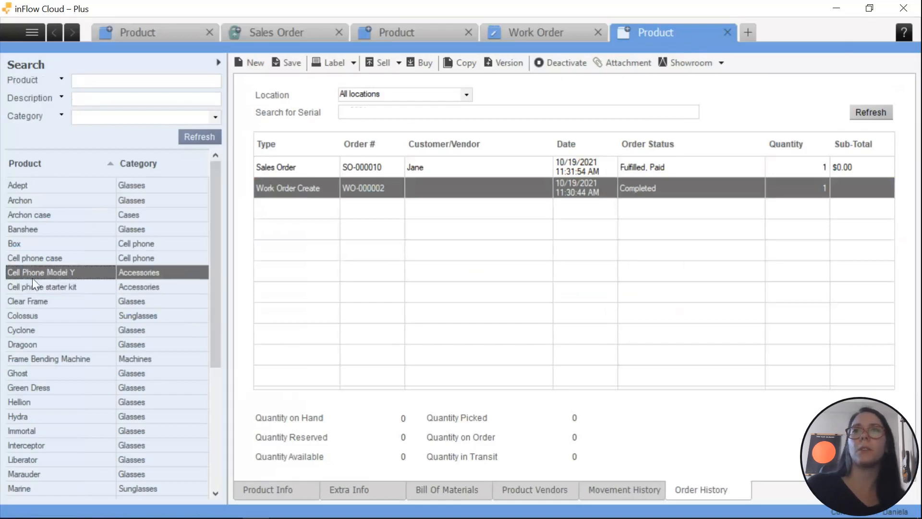
left_click(268, 488)
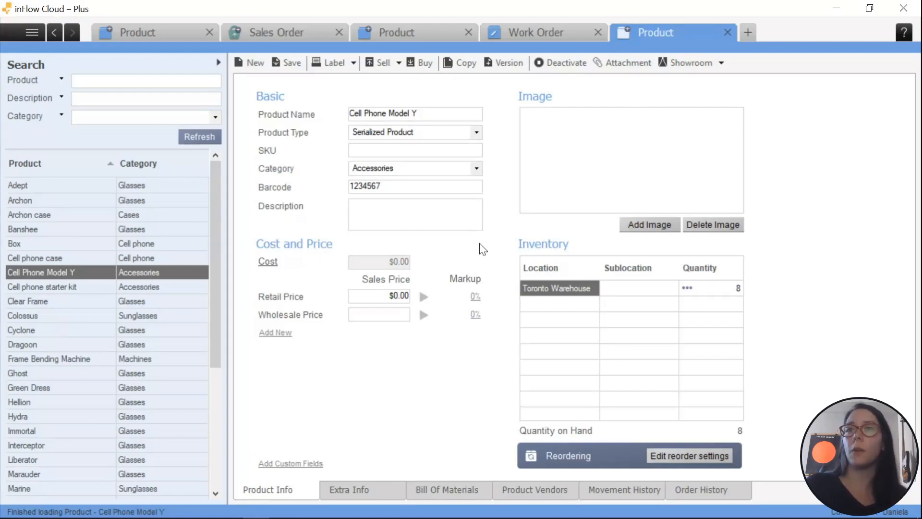
left_click(453, 115)
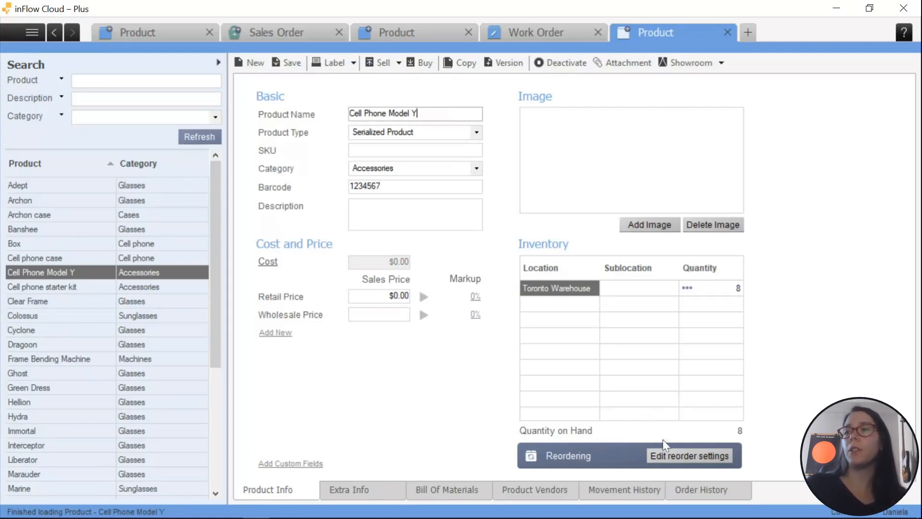
left_click(689, 494)
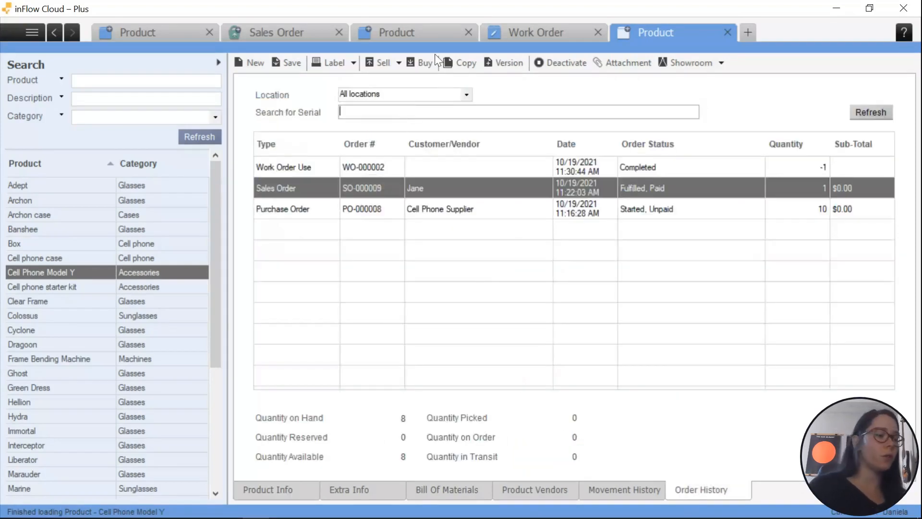
type("sn 0000")
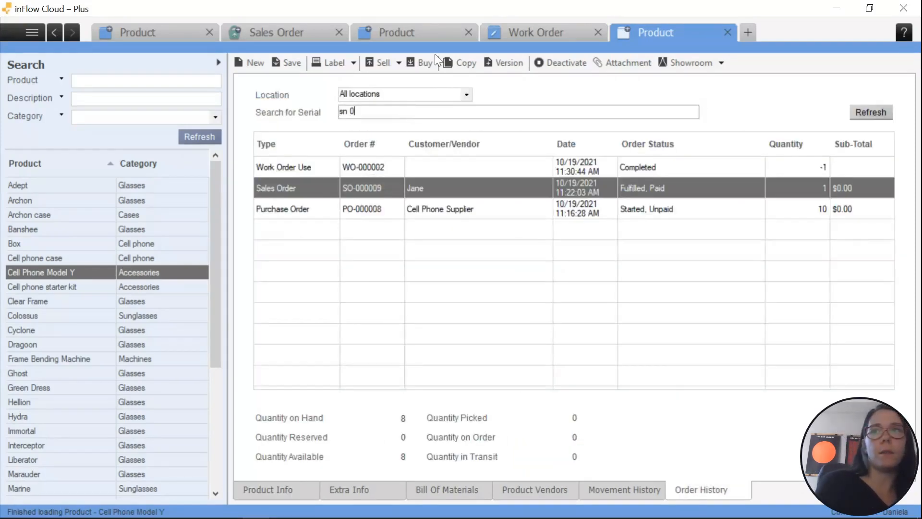
key("BackSpace")
key("BackSpace")
type("09")
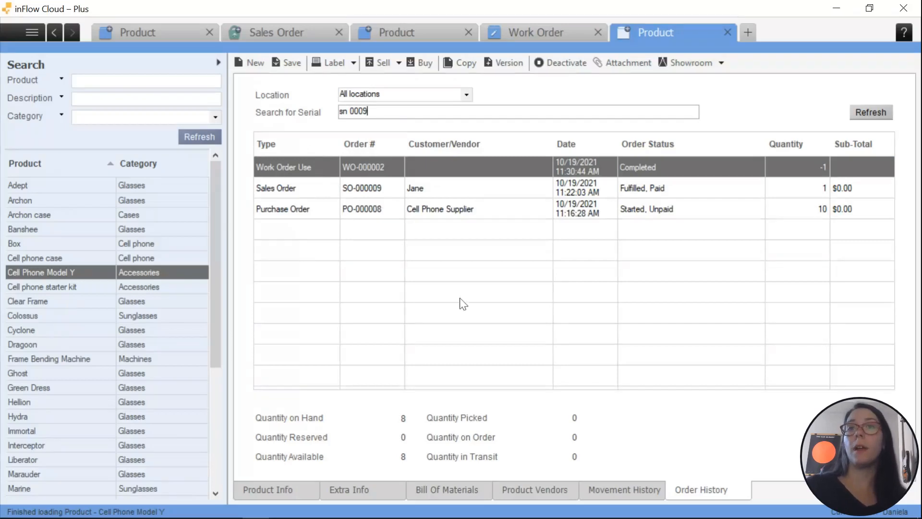
left_click(298, 216)
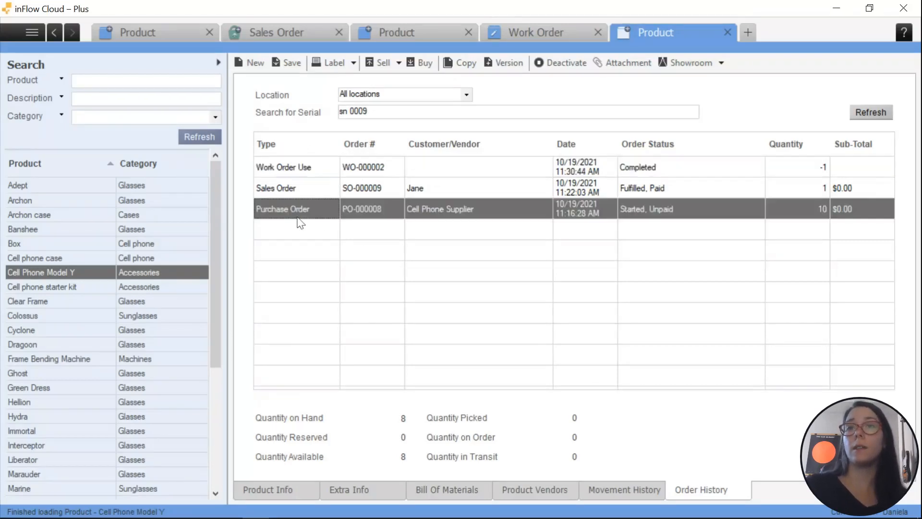
double_click(512, 213)
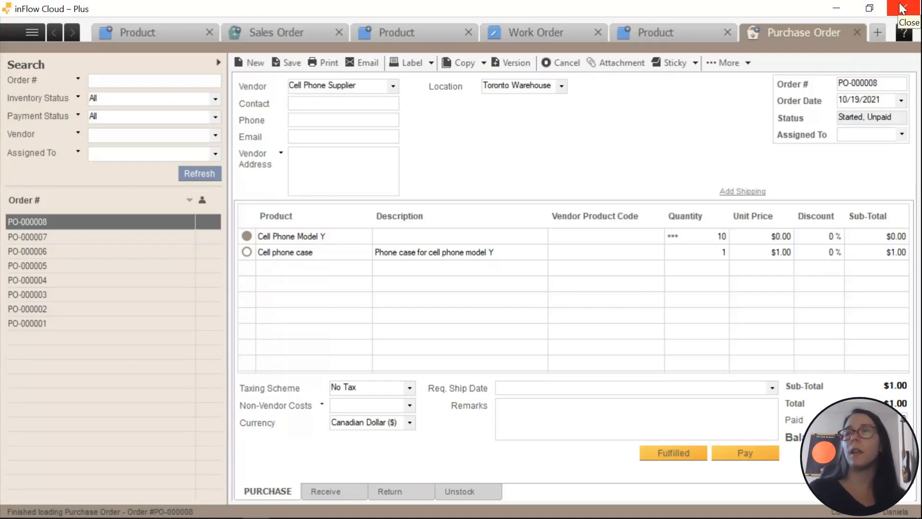
Load Cell Phone Model Y in the earlier product record and examine its movement history by serial.
left_click(423, 38)
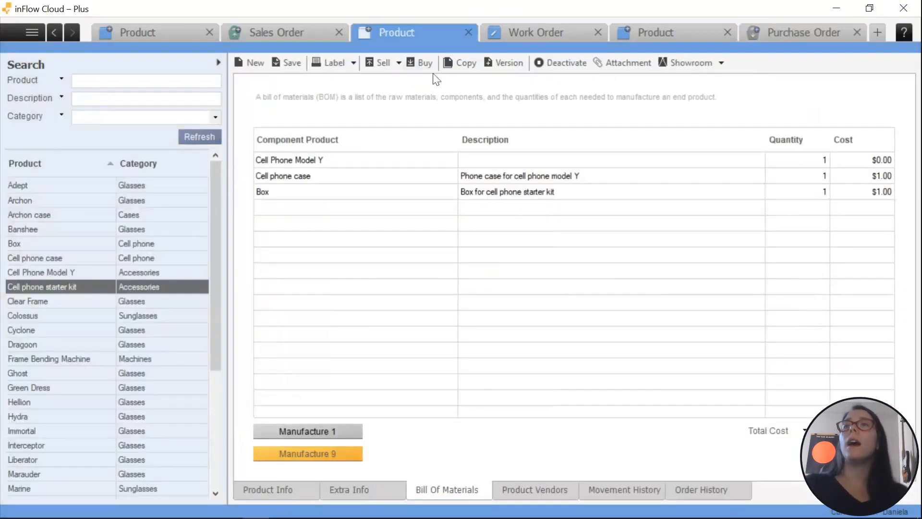
left_click(288, 491)
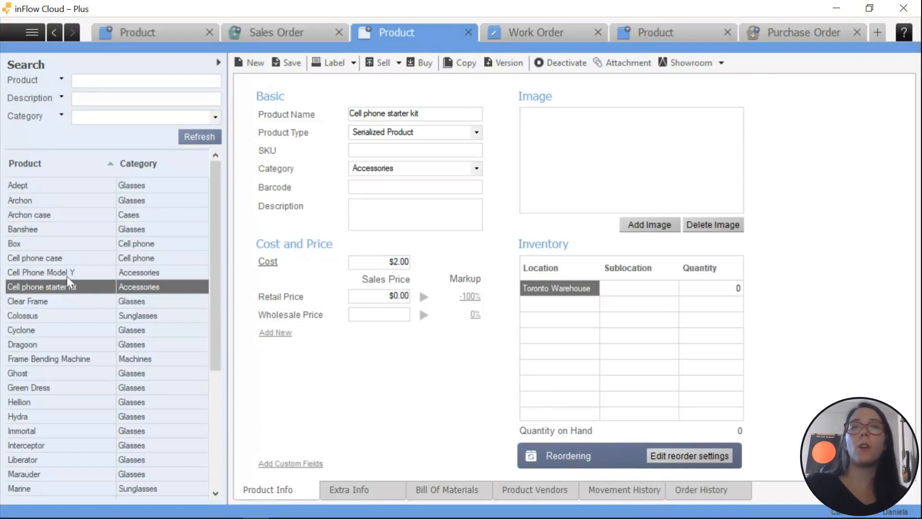
left_click(52, 274)
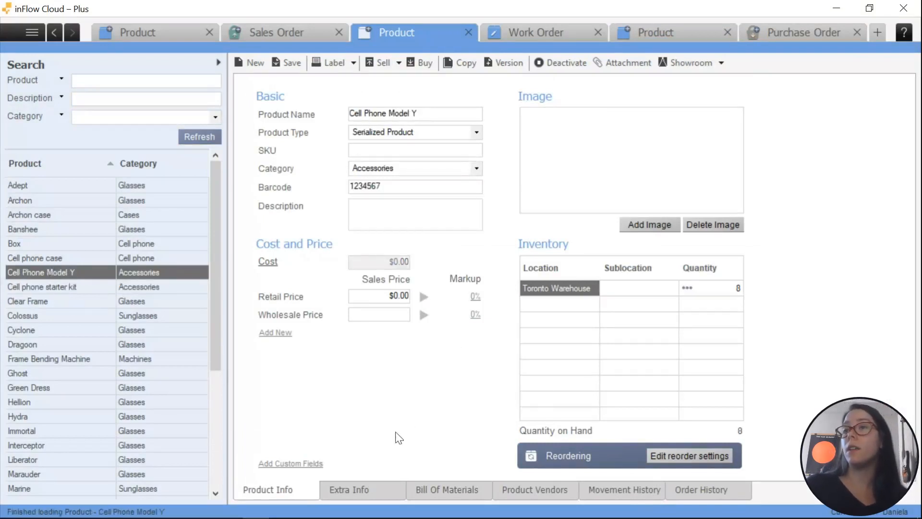
left_click(646, 495)
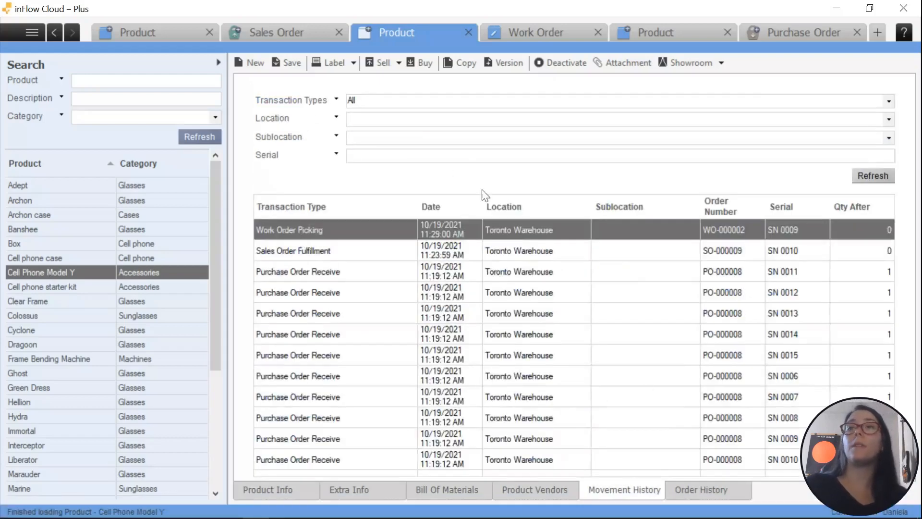
left_click(427, 156)
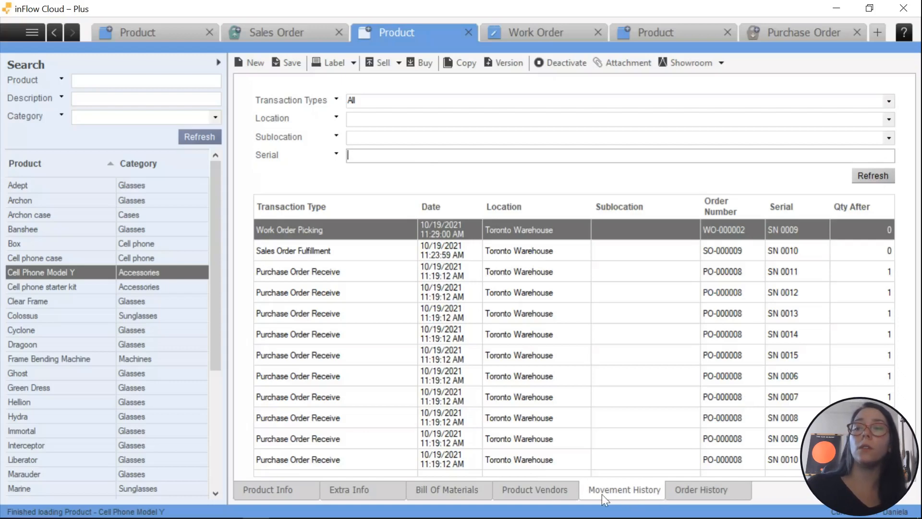
Close all the open product, sales order, work order and purchase order records to return to the homepage.
left_click(178, 30)
left_click(209, 33)
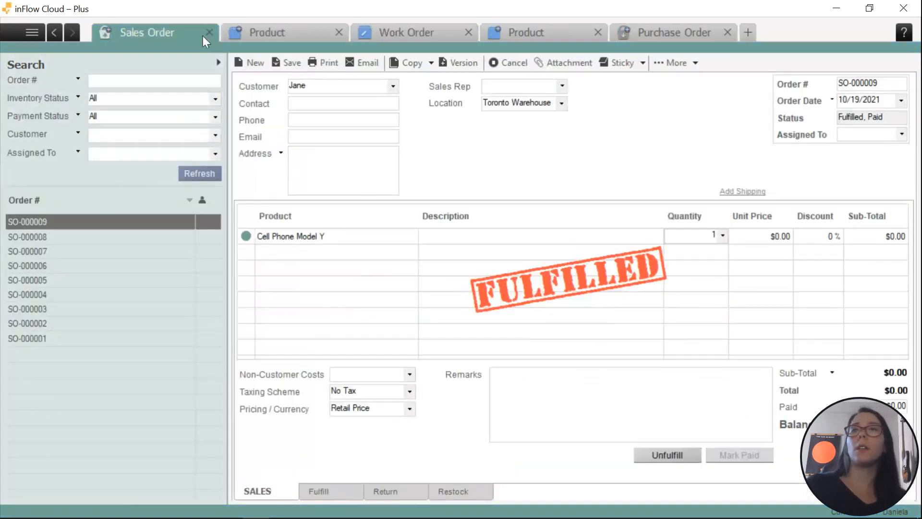
left_click(208, 33)
left_click(209, 33)
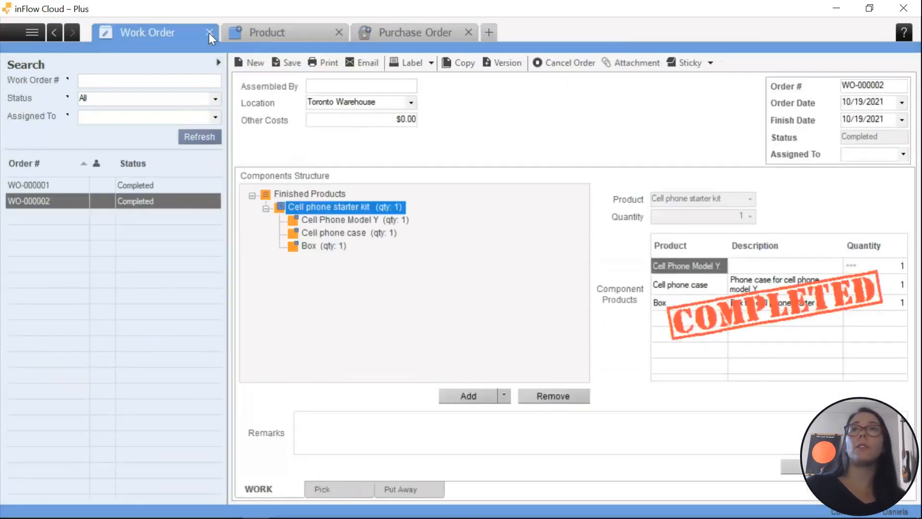
left_click(209, 34)
left_click(209, 33)
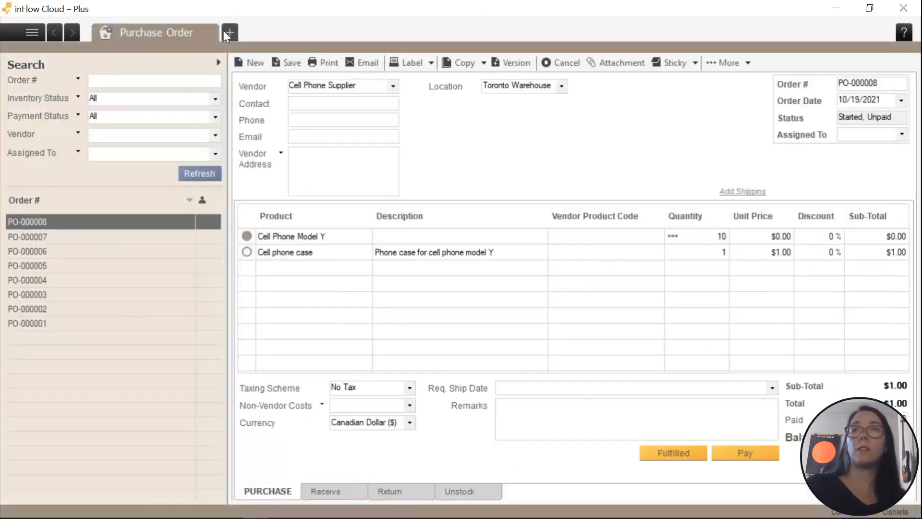
left_click(214, 29)
left_click(214, 32)
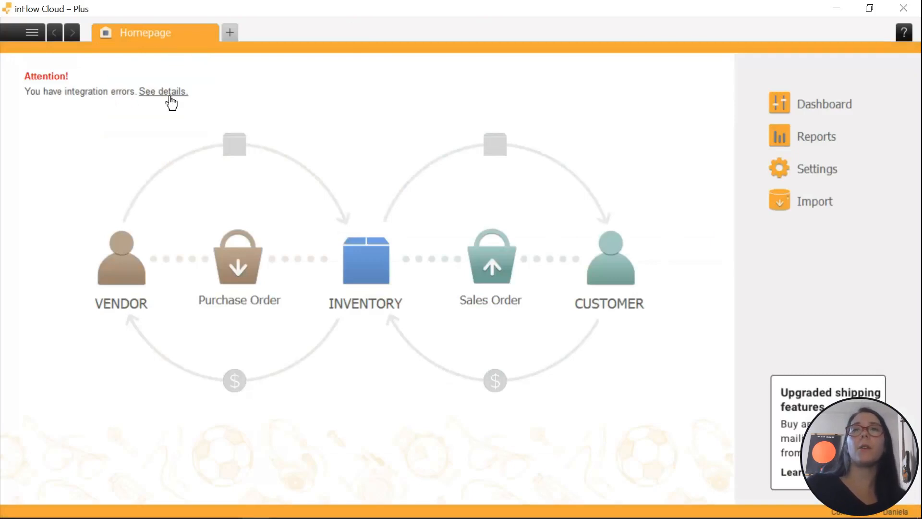
Open the current stock list and filter it by the product Cell Phone Model Y.
left_click(32, 35)
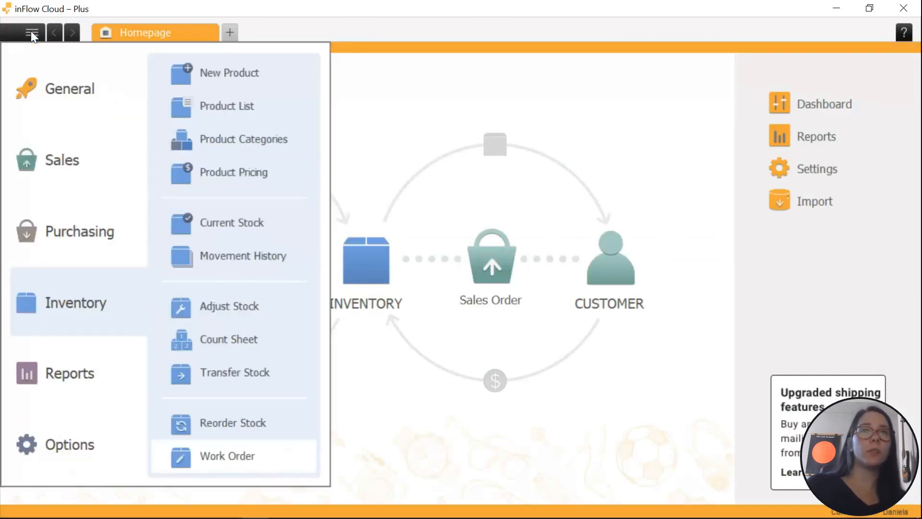
left_click(32, 35)
left_click(32, 34)
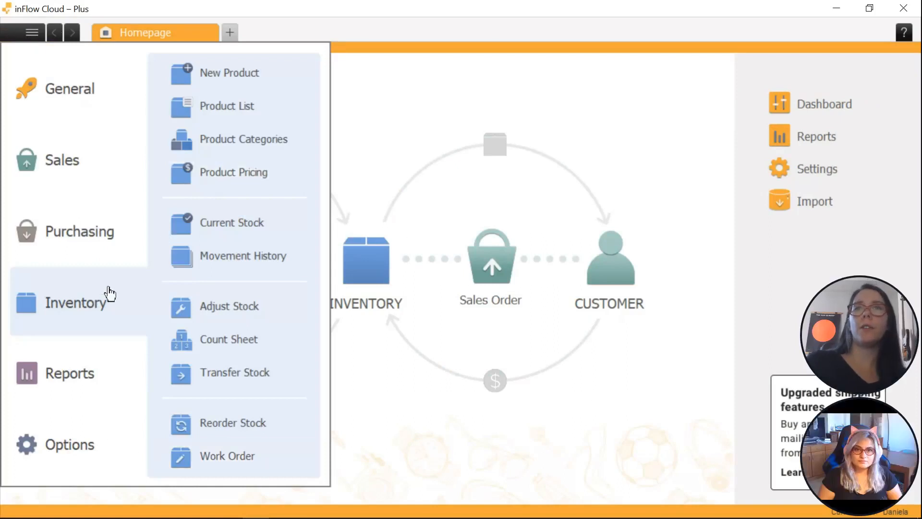
left_click(245, 224)
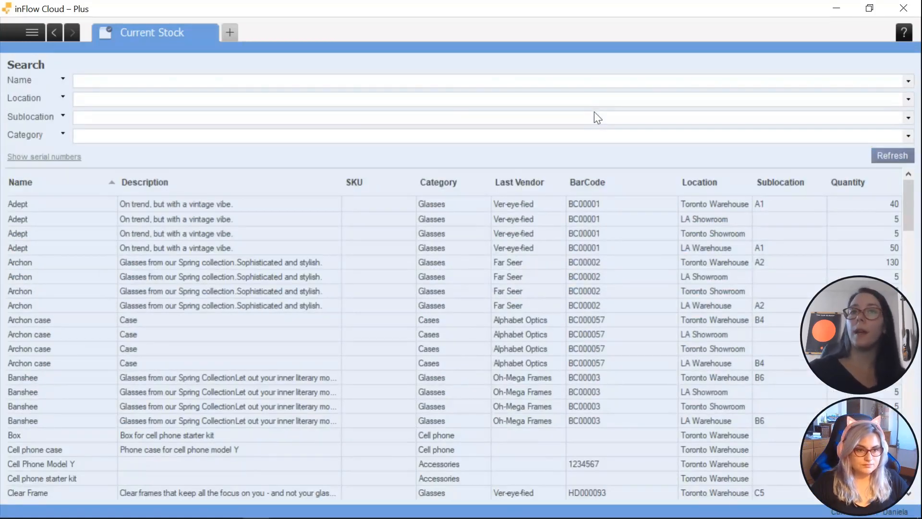
left_click(143, 80)
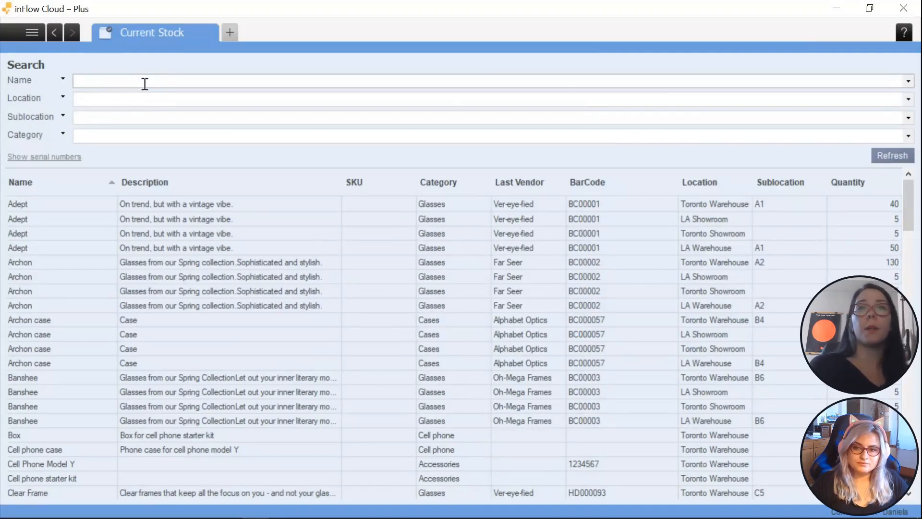
type("cell")
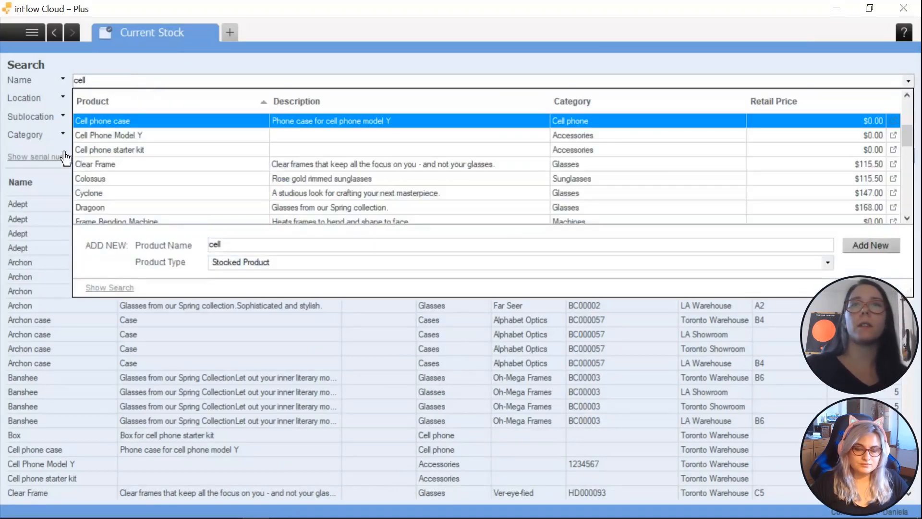
left_click(118, 136)
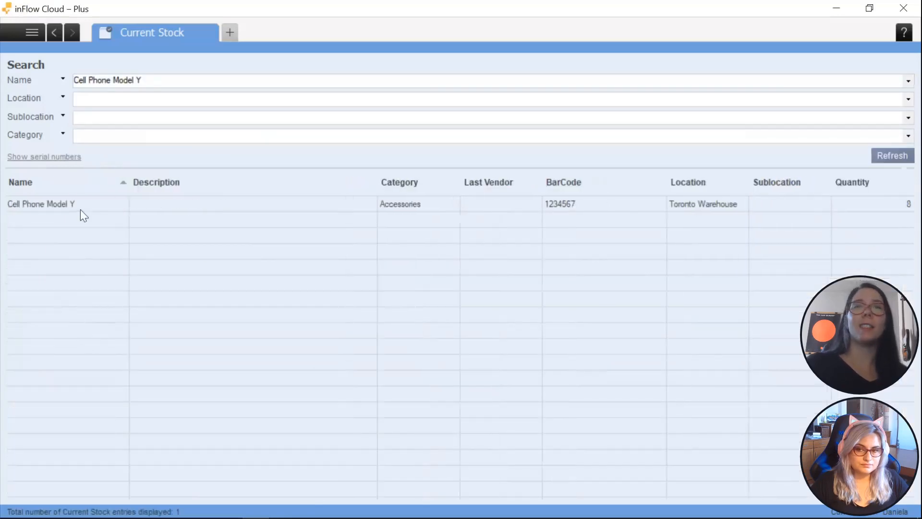
Show the serial numbers for Cell Phone Model Y's current stock and check the units in stock.
left_click(65, 209)
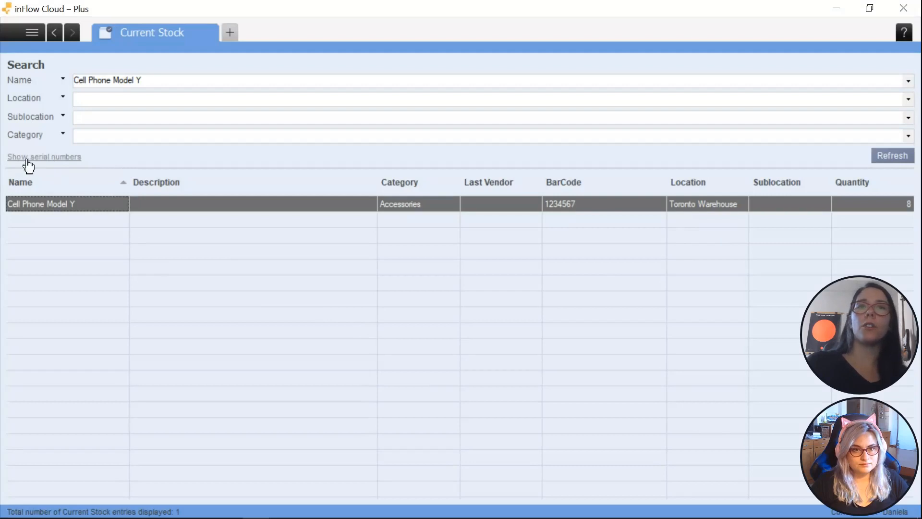
left_click(63, 157)
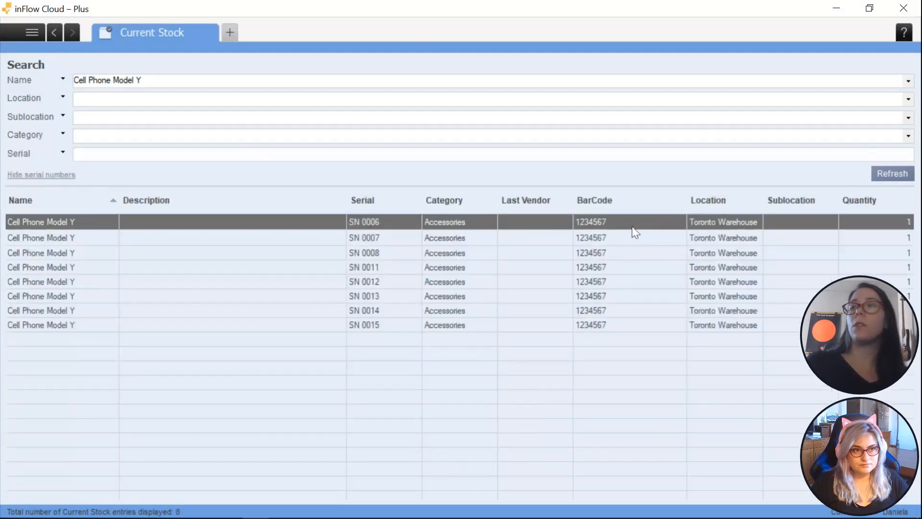
left_click(393, 249)
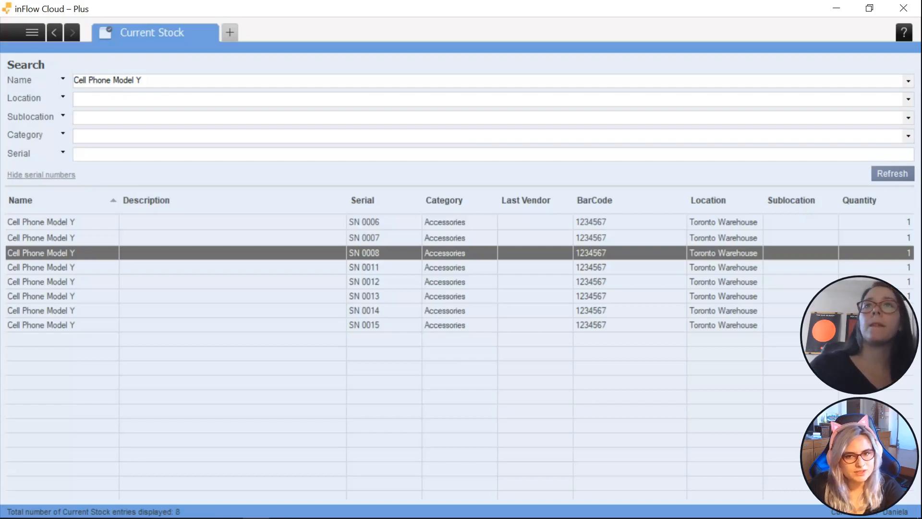
Start a new sales order alongside the stock list for the same customer as the previous sales.
left_click(230, 32)
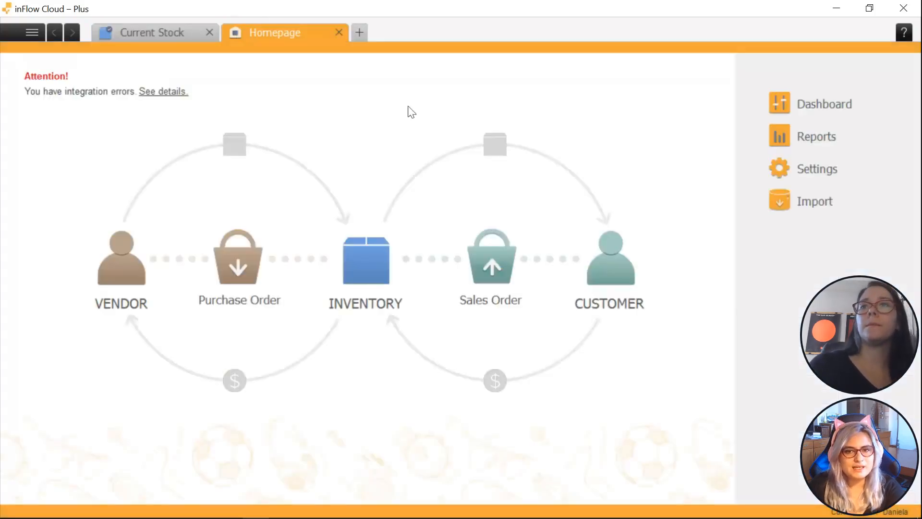
left_click(494, 281)
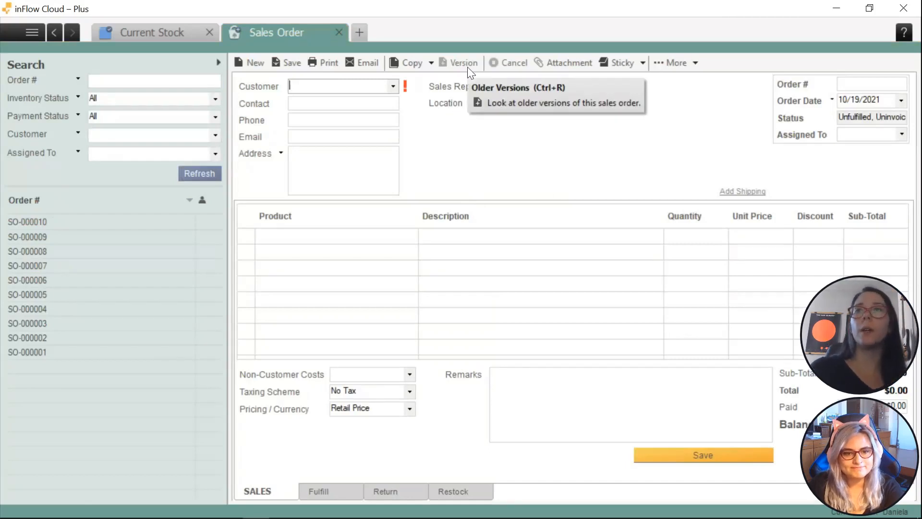
left_click(392, 87)
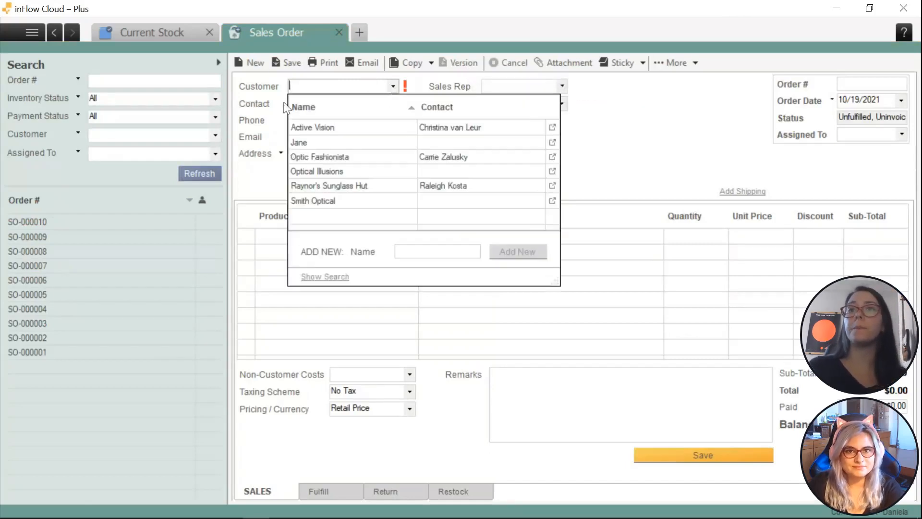
left_click(312, 143)
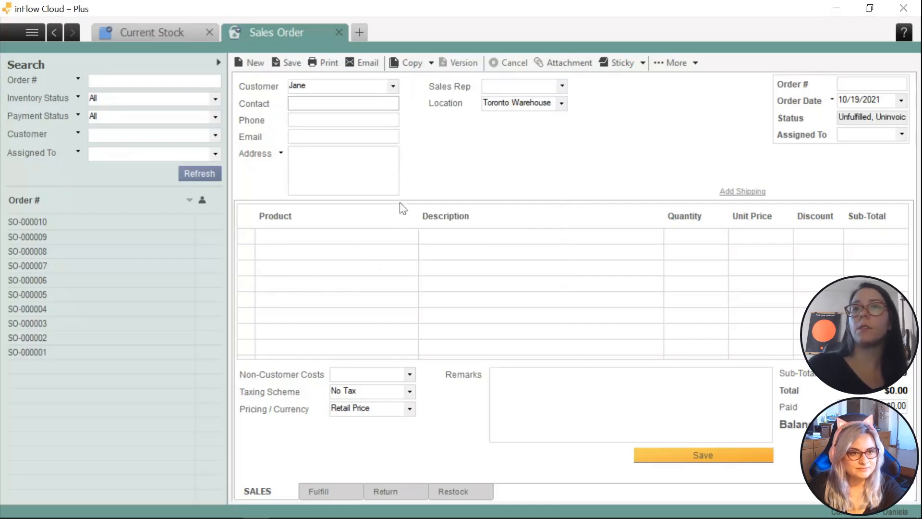
left_click(325, 240)
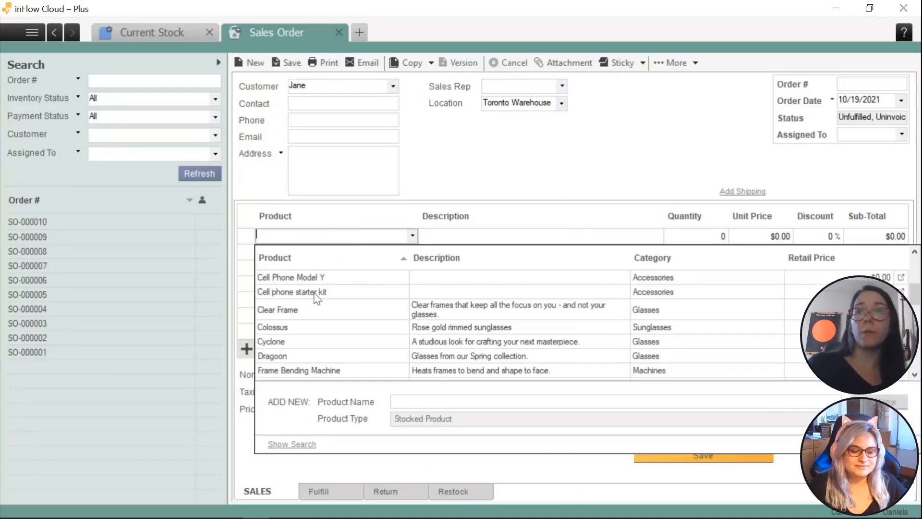
left_click(349, 471)
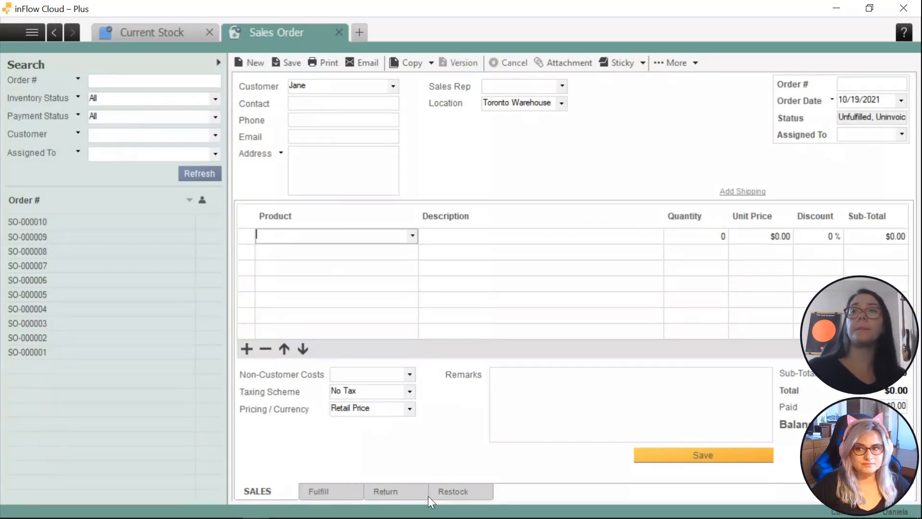
left_click(412, 236)
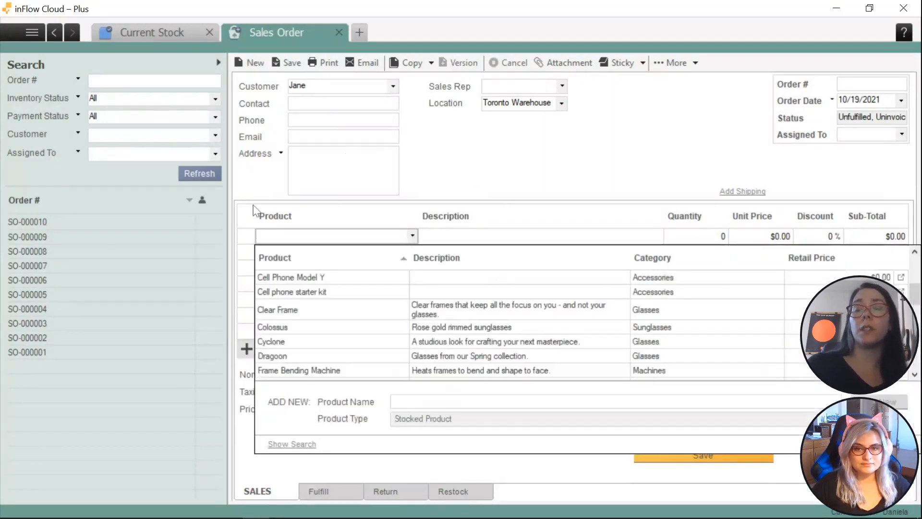
left_click(344, 278)
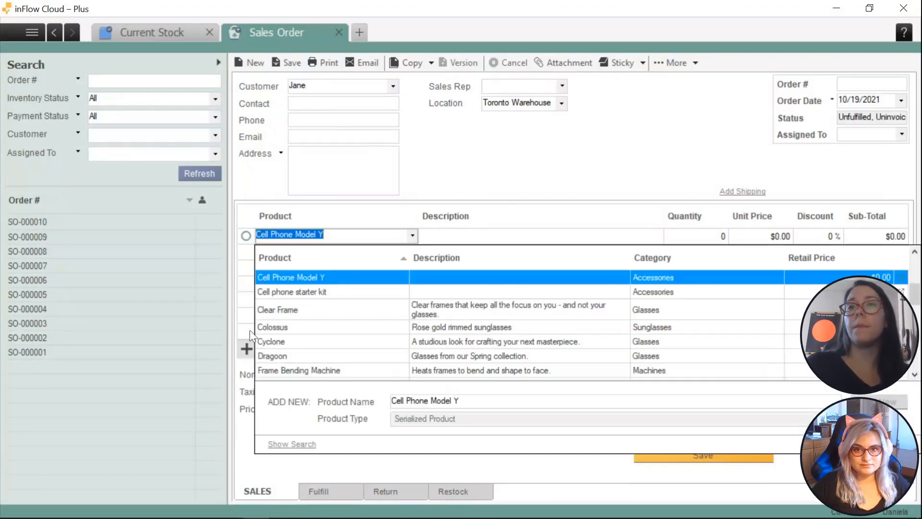
key("Return")
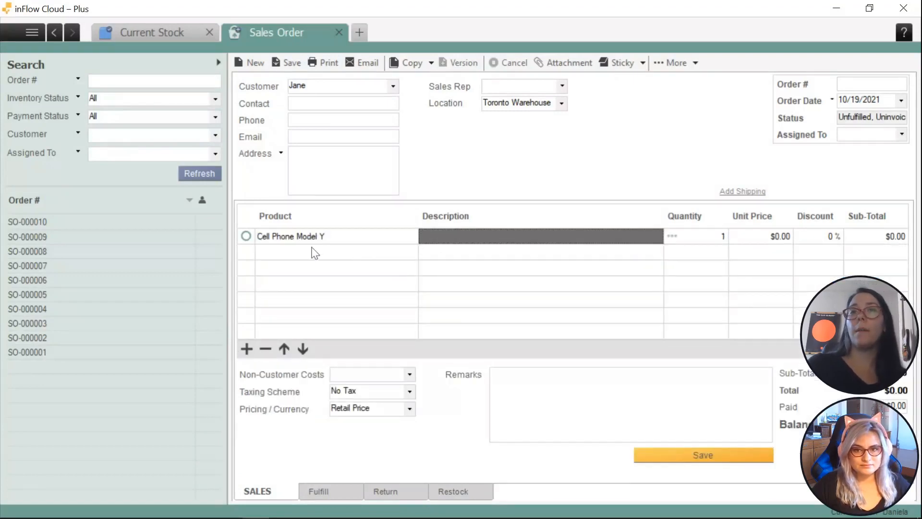
right_click(326, 239)
left_click(347, 247)
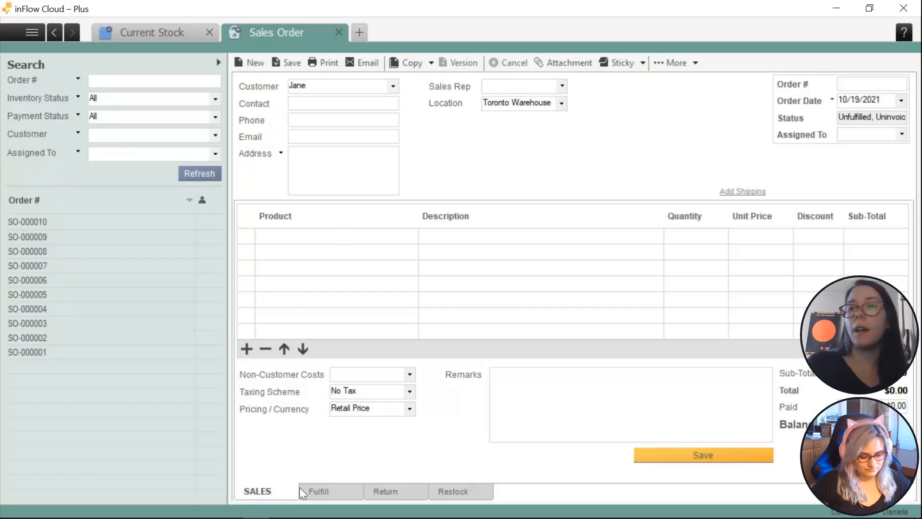
Add Cell Phone Model Y as a return item on the sales order and open its quantity's serial entry.
left_click(396, 492)
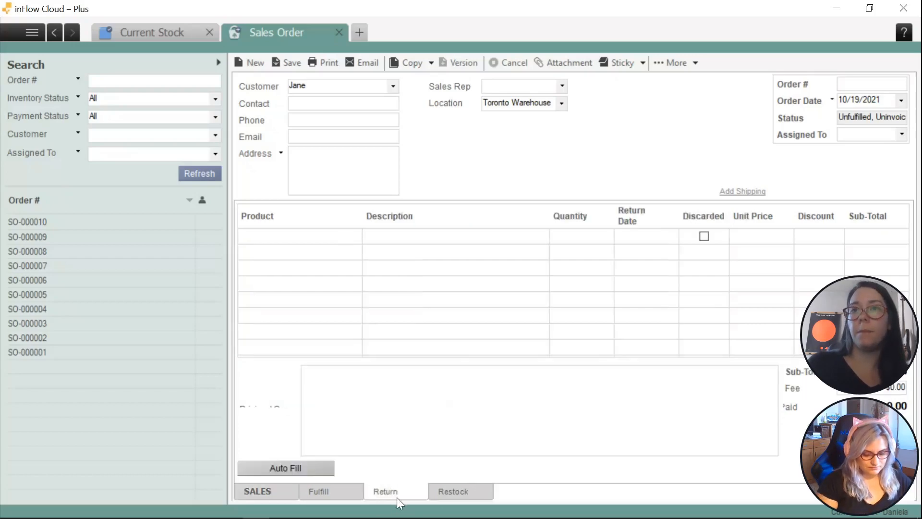
left_click(292, 239)
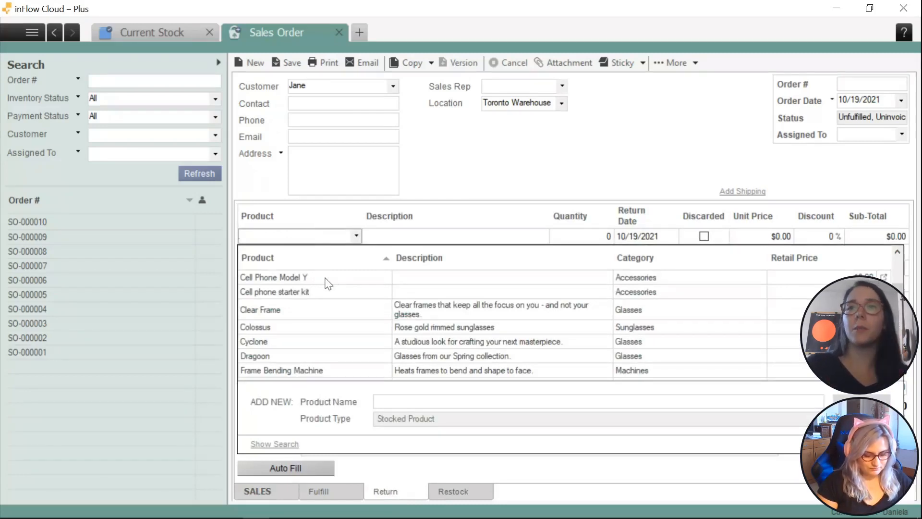
left_click(291, 280)
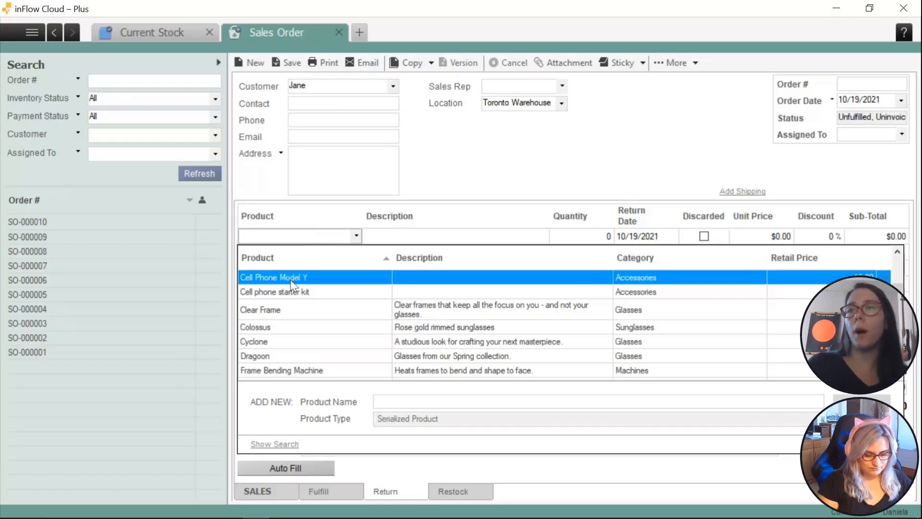
left_click(569, 237)
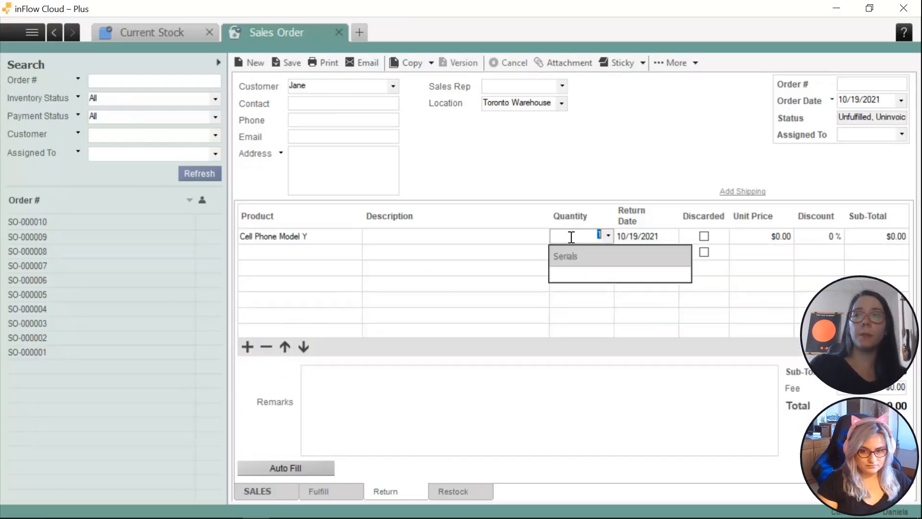
Assign serial SN 123 to the returned Cell Phone Model Y and auto-fill the restock list from the return.
left_click(583, 269)
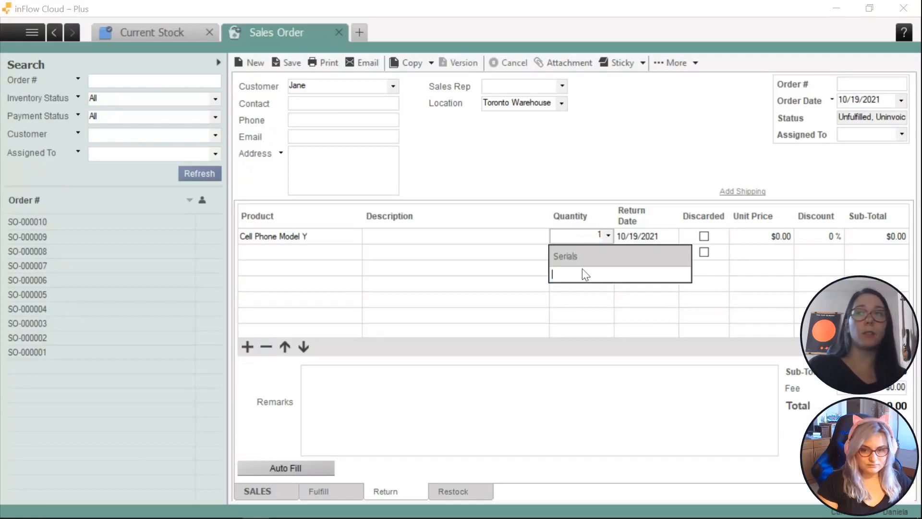
type("SN ")
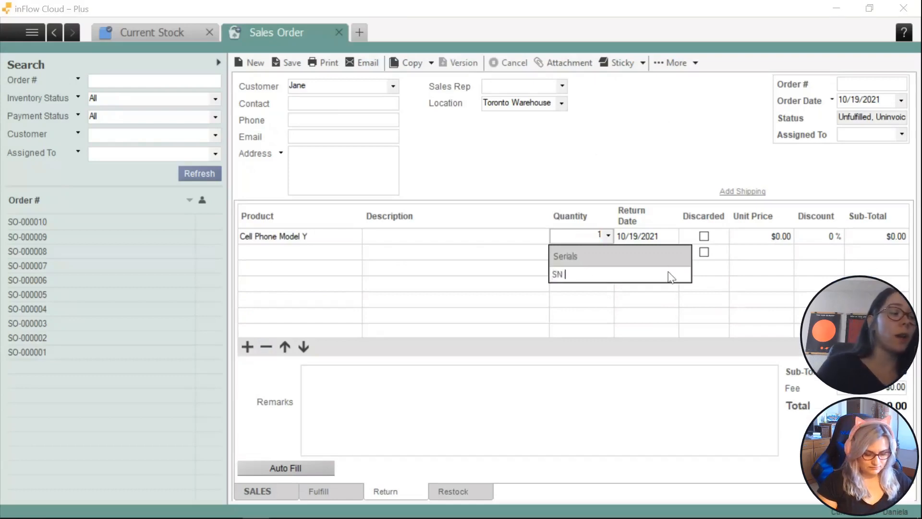
type("123")
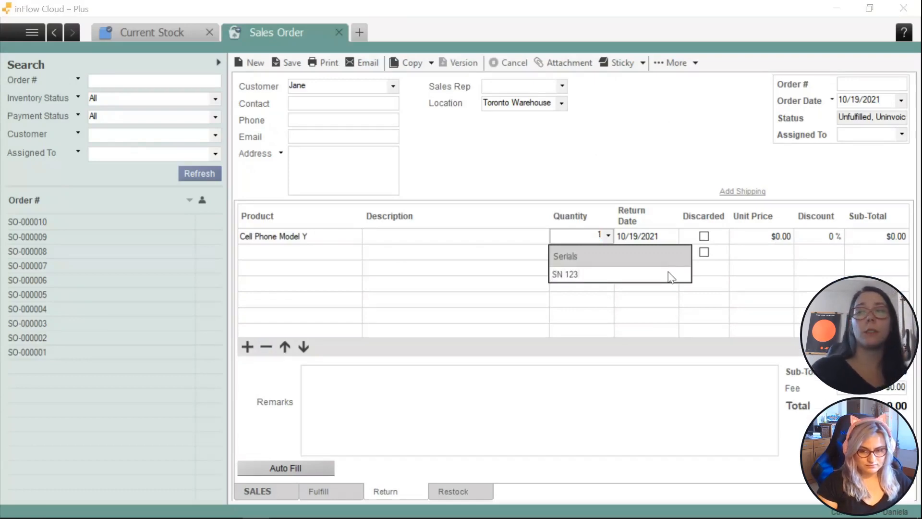
key("Return")
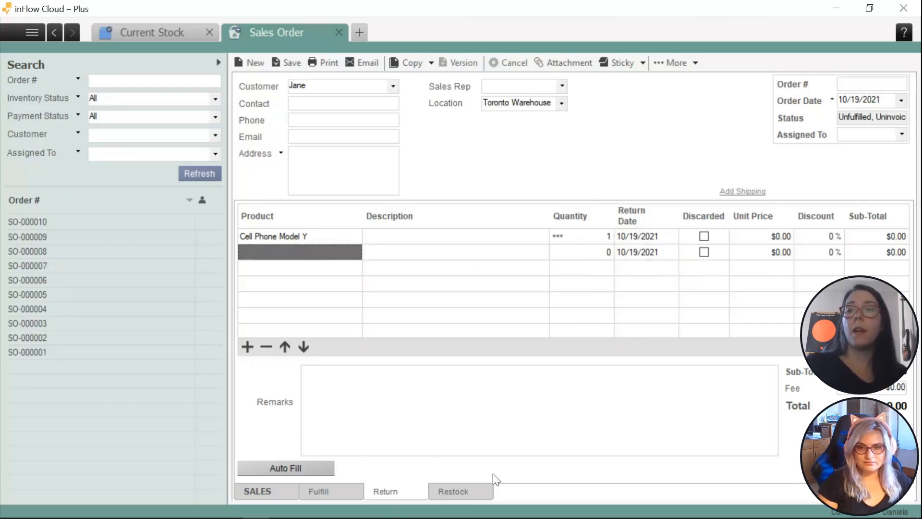
left_click(448, 492)
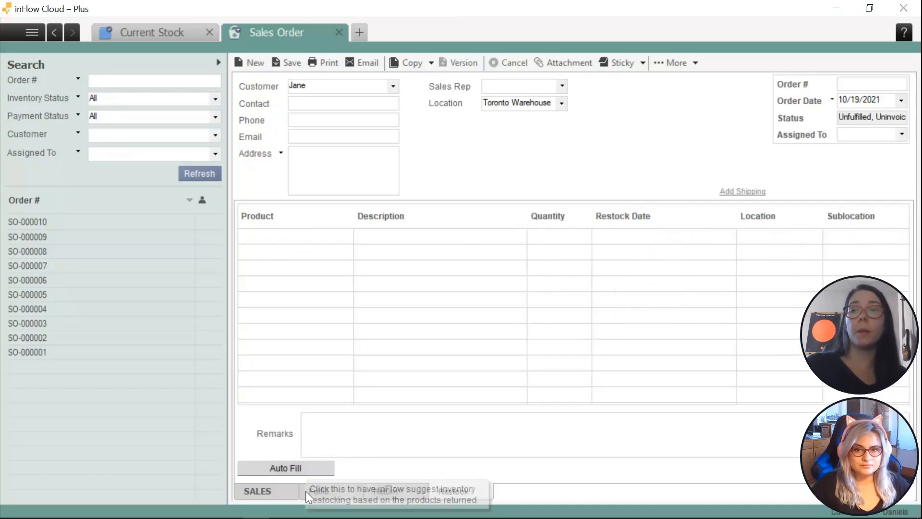
left_click(297, 468)
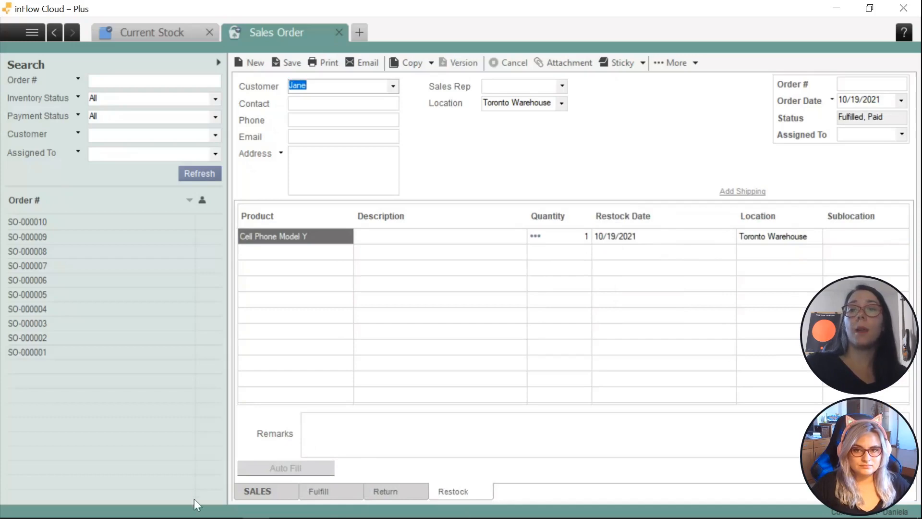
Check the serial on the sales order's Cell Phone Model Y return line and save the order.
left_click(257, 497)
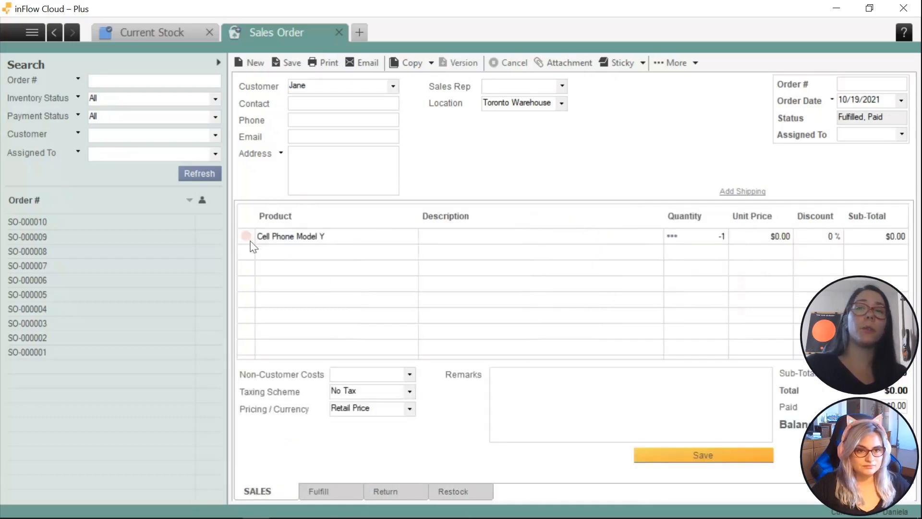
mouse_move(251, 248)
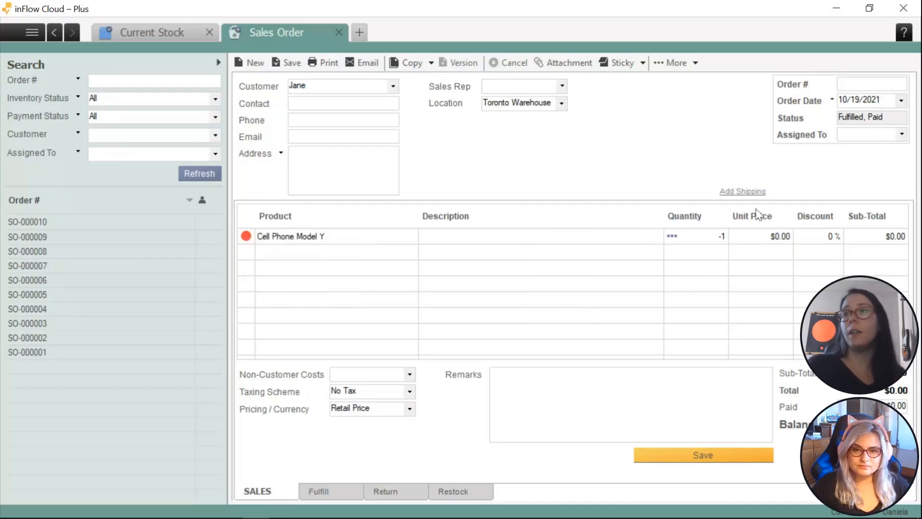
left_click(685, 238)
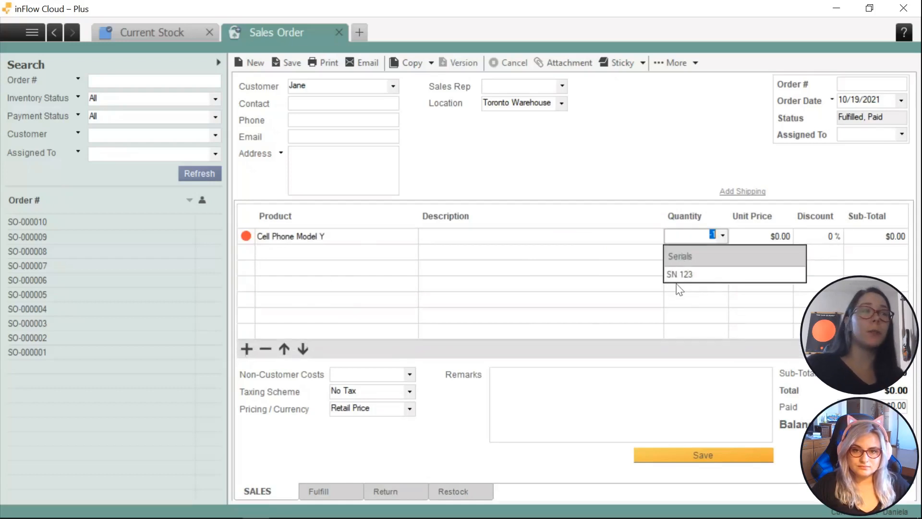
left_click(514, 179)
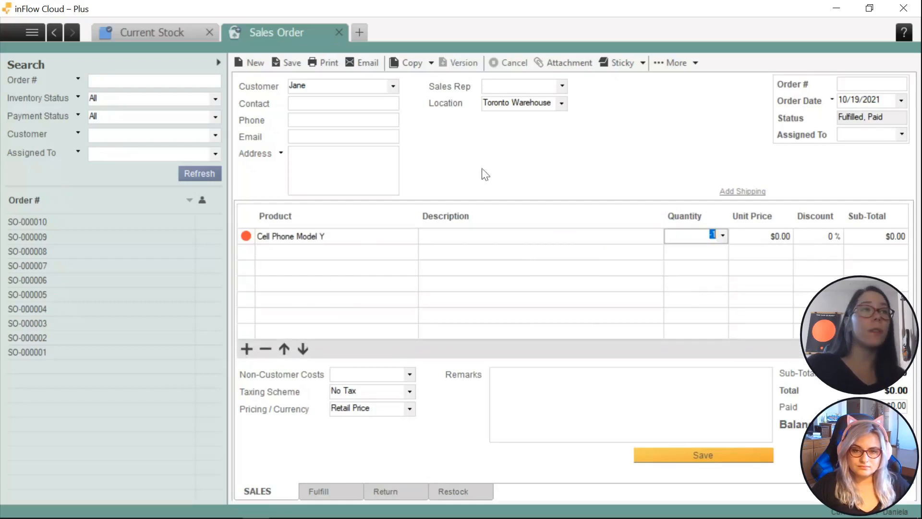
left_click(288, 63)
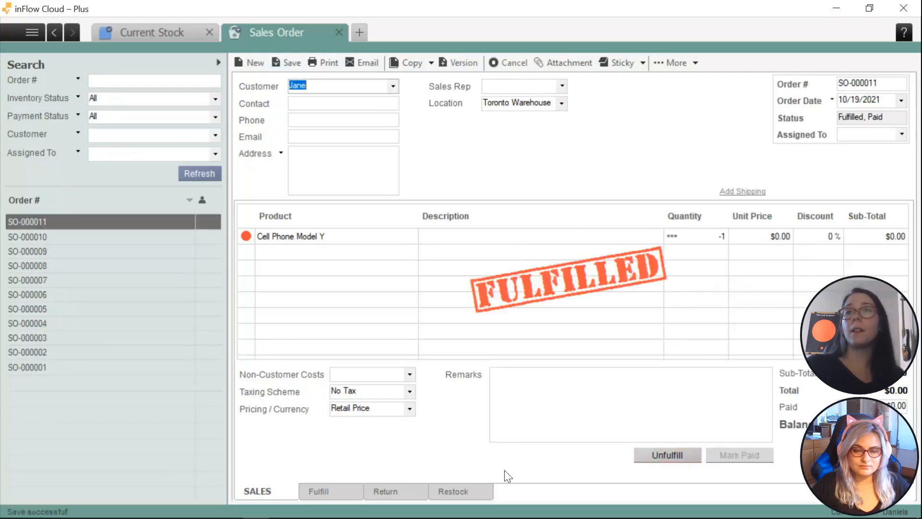
Open the product record of Cell Phone Model Y from the order line and examine its Toronto Warehouse serials.
left_click(310, 237)
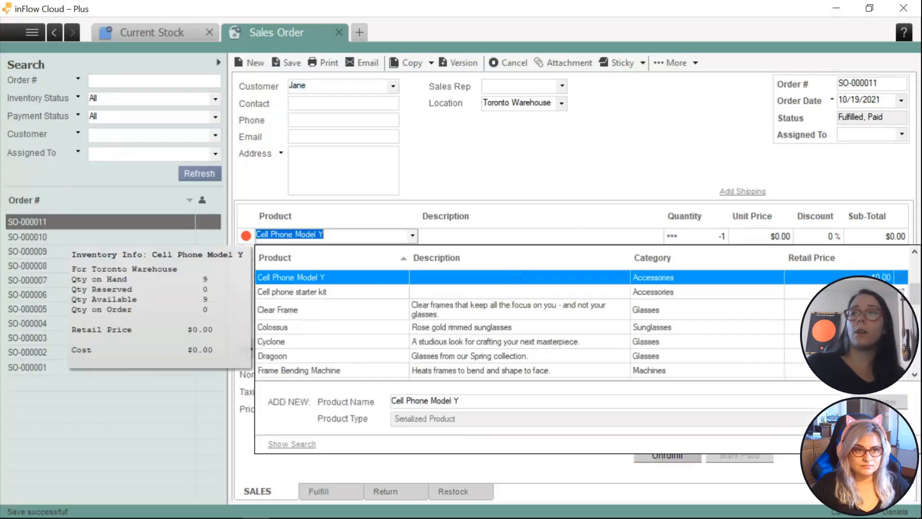
left_click(900, 279)
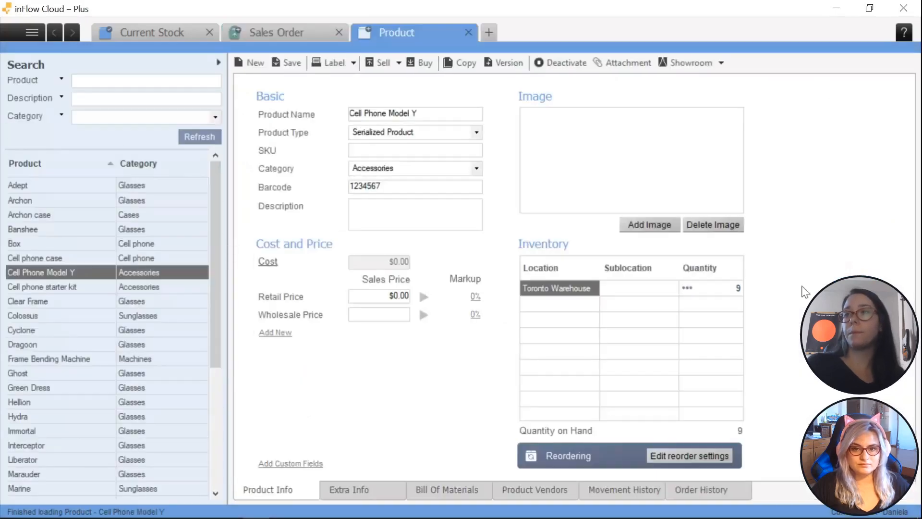
left_click(687, 289)
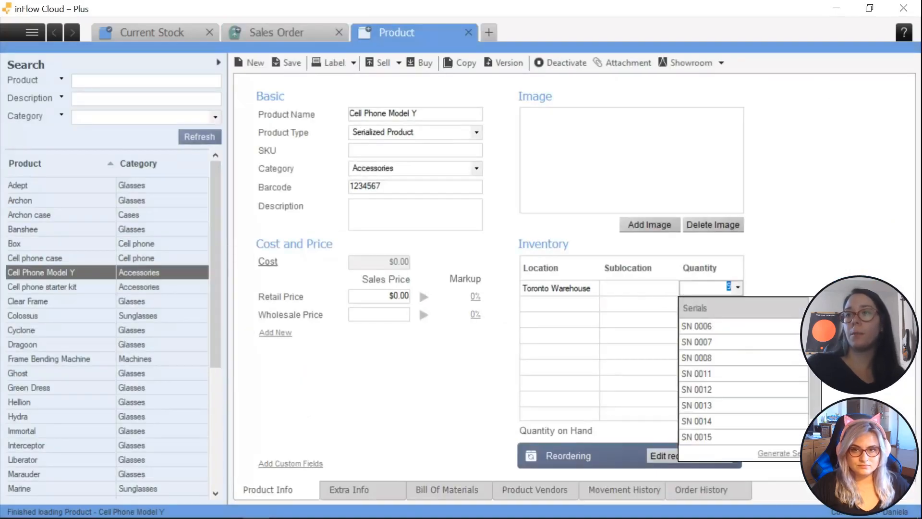
scroll(702, 438, "down", 1)
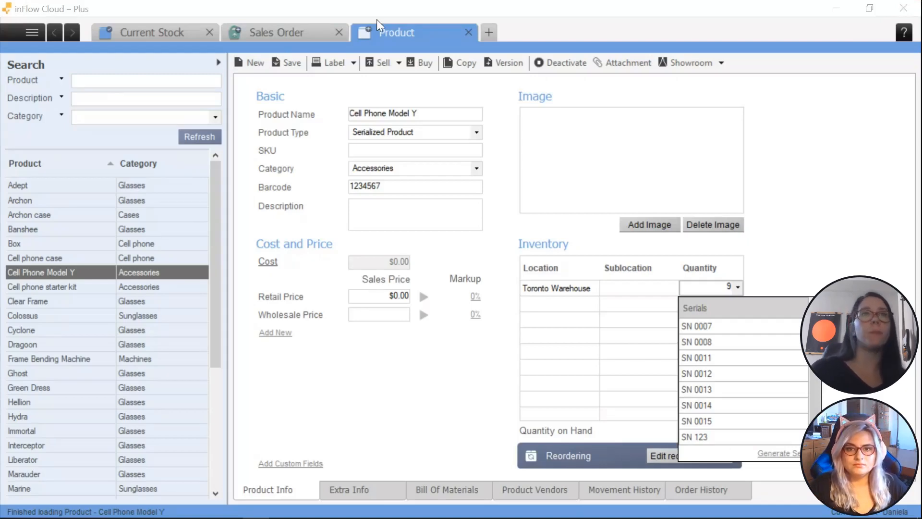
Start a new purchase order in a separate tab and look up the stocked serials of Cell Phone Model Y.
left_click(315, 31)
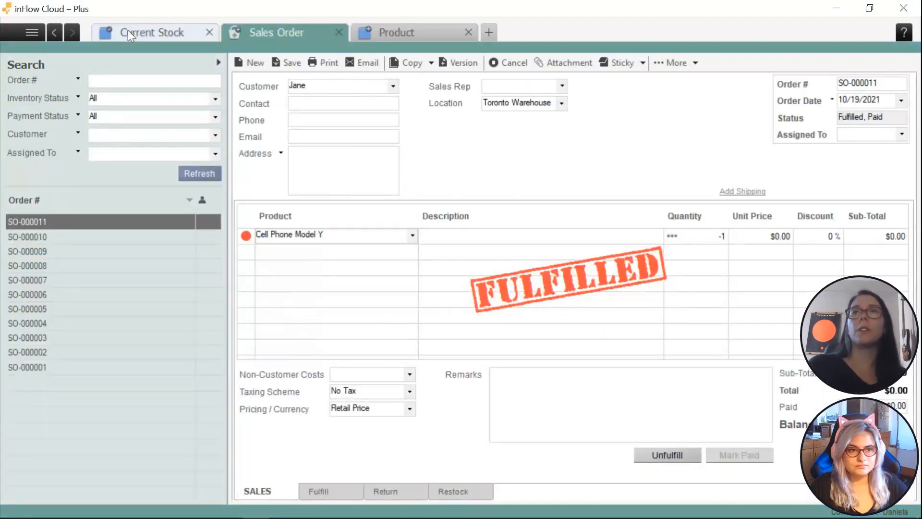
left_click(489, 33)
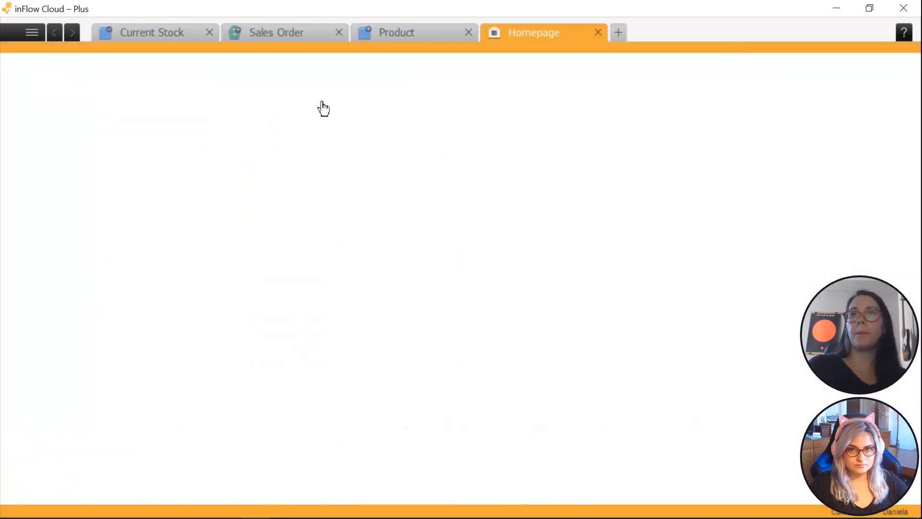
left_click(399, 33)
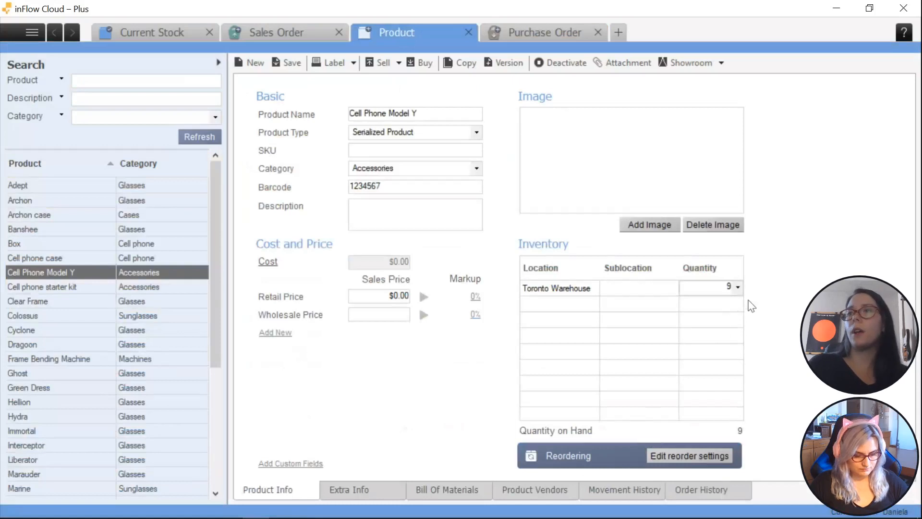
left_click(738, 287)
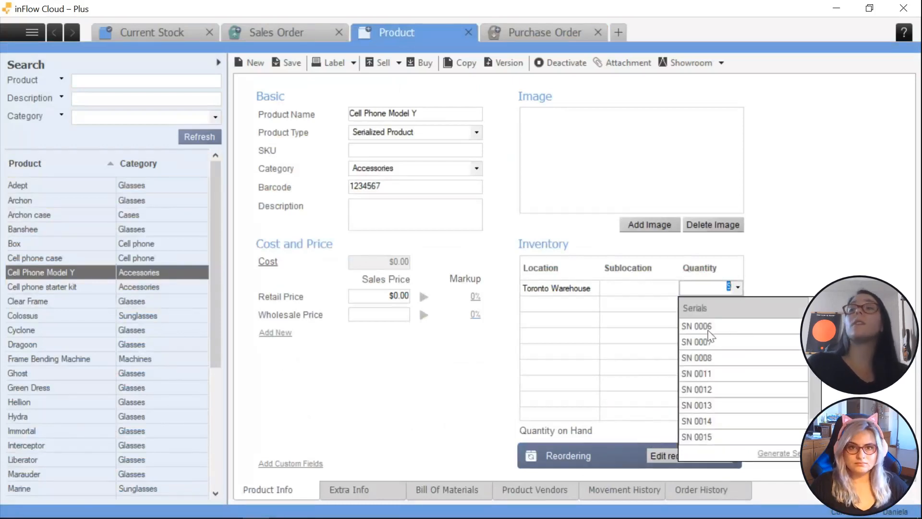
Add Cell Phone Model Y as the first product line of the new purchase order.
left_click(513, 26)
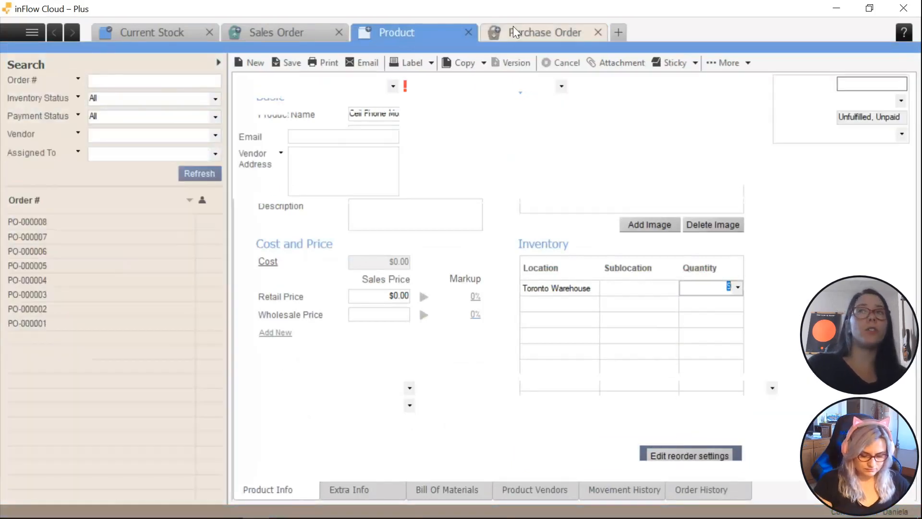
left_click(364, 239)
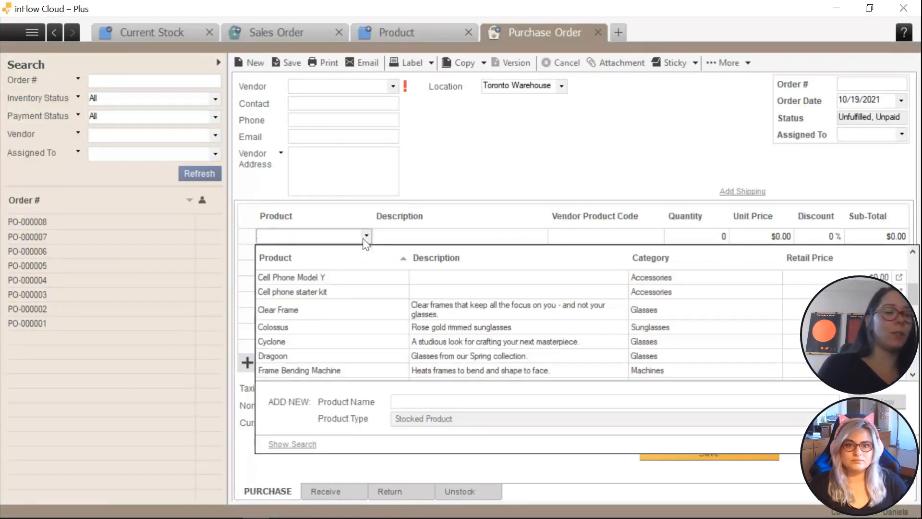
type("p")
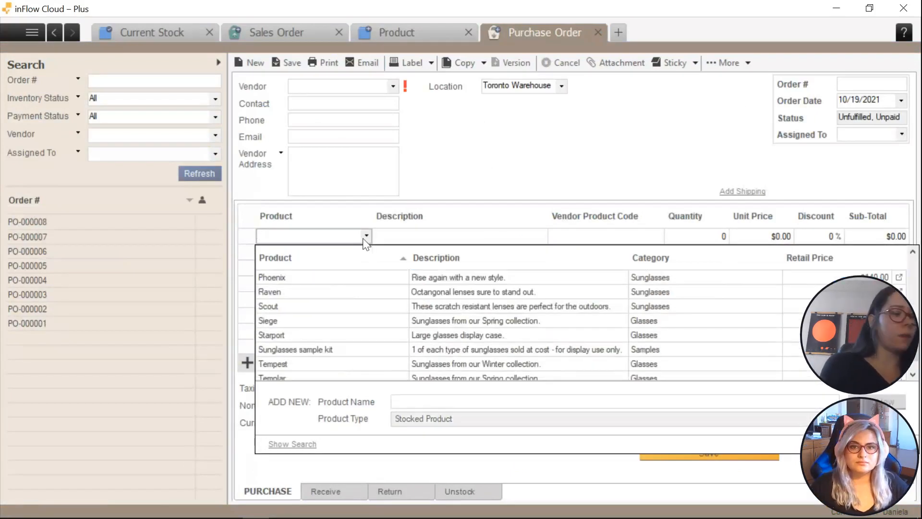
type("cell")
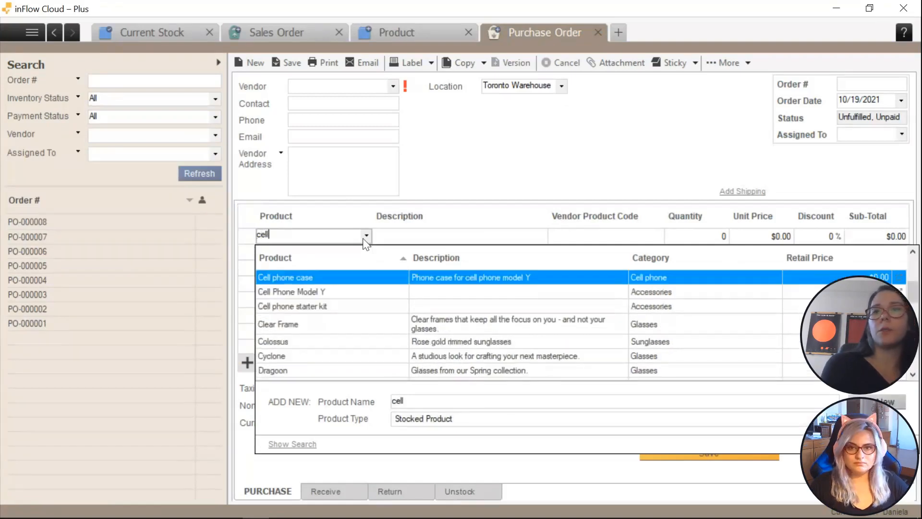
left_click(303, 293)
Enter serial sn 0006 for the Cell Phone Model Y line of the purchase order.
left_click(701, 238)
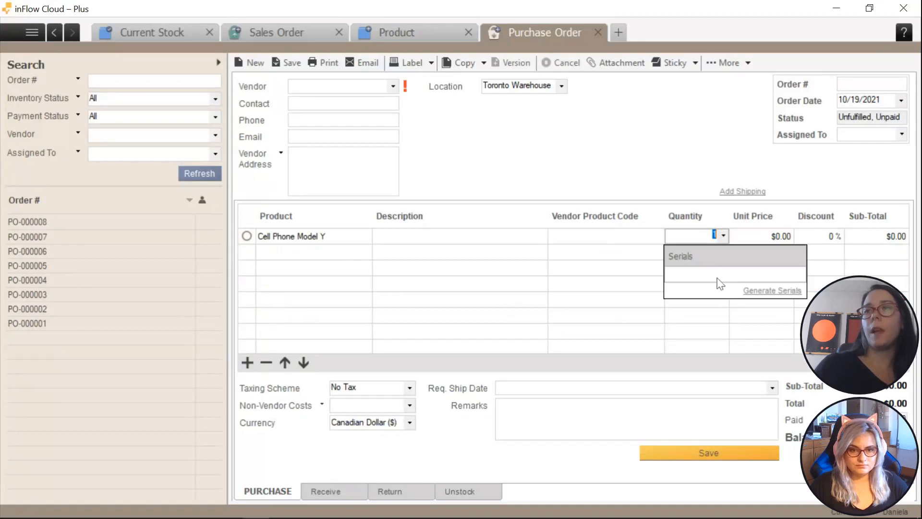
type("sn 0-0")
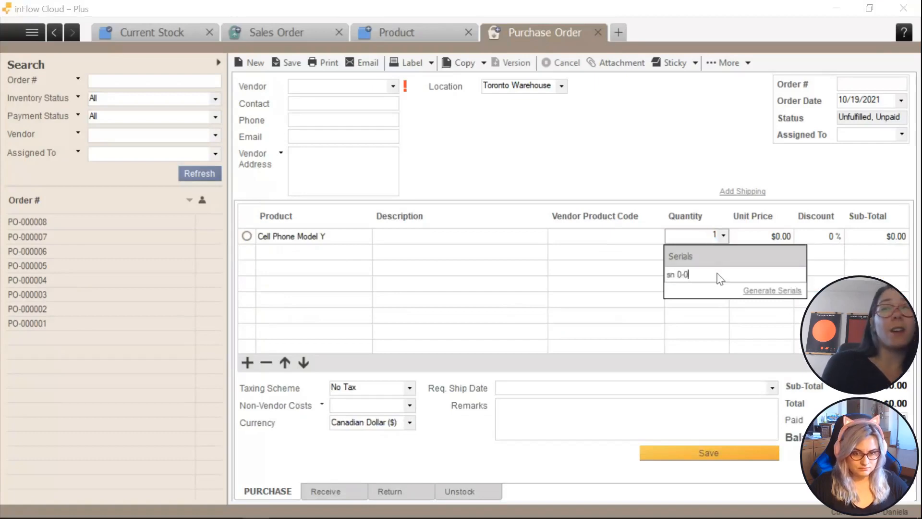
key("BackSpace")
key("BackSpace")
type("00")
key("BackSpace")
type("06")
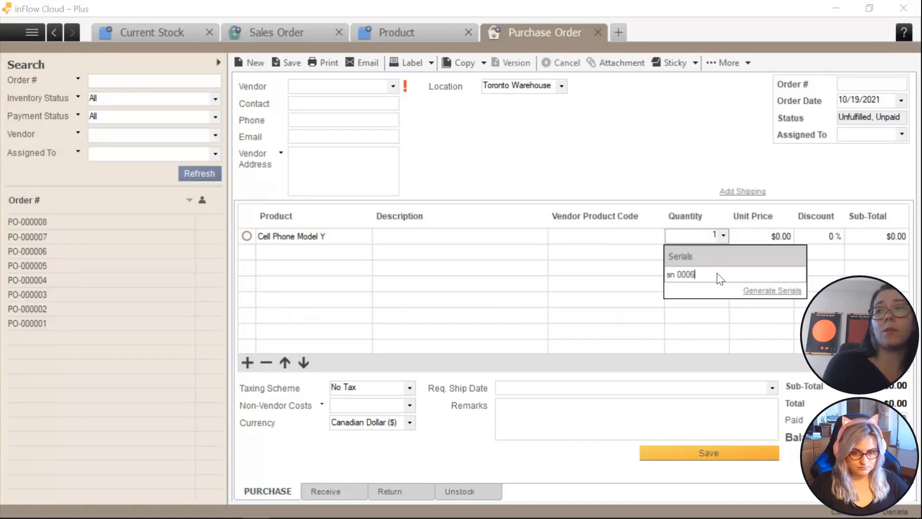
key("Return")
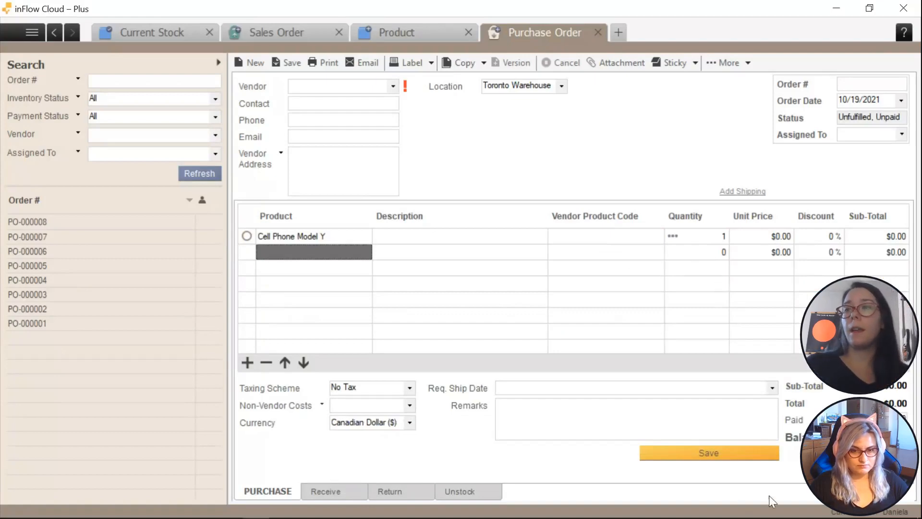
Set the purchase order's vendor to Cell Phone Supplier and save the order.
left_click(698, 456)
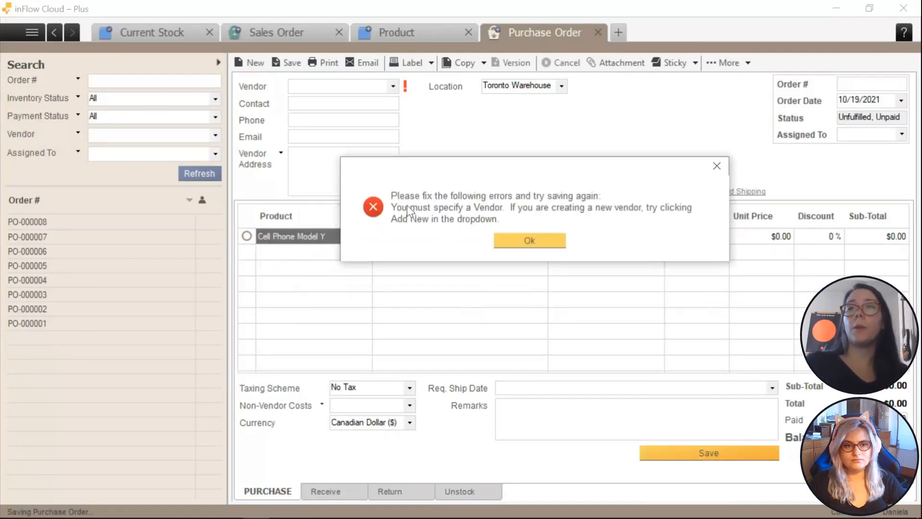
left_click(508, 241)
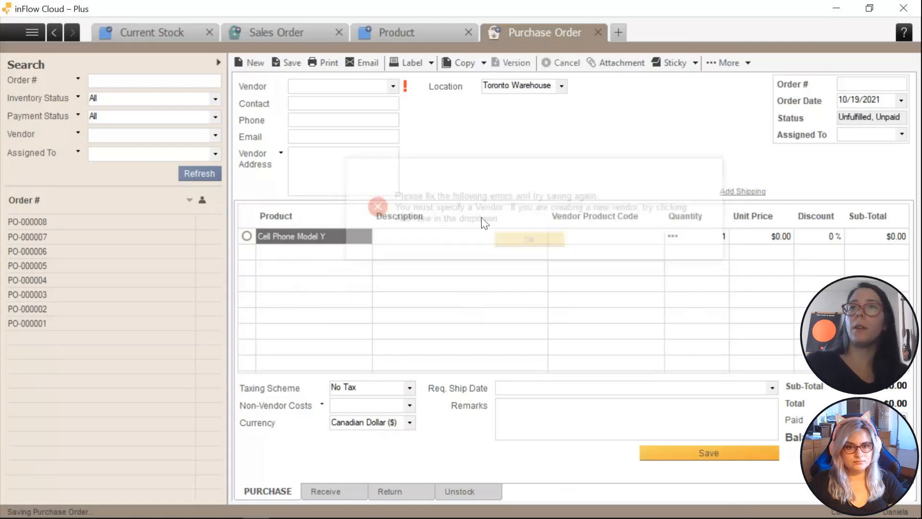
left_click(393, 86)
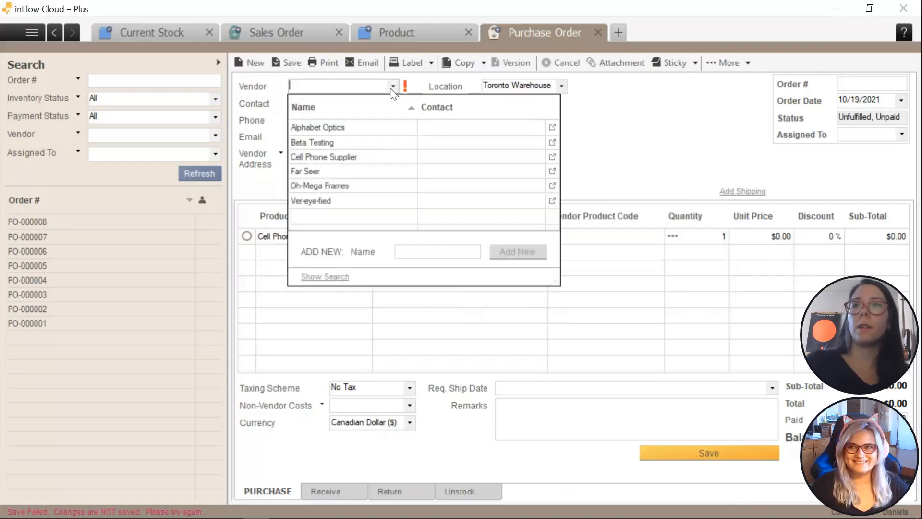
left_click(328, 159)
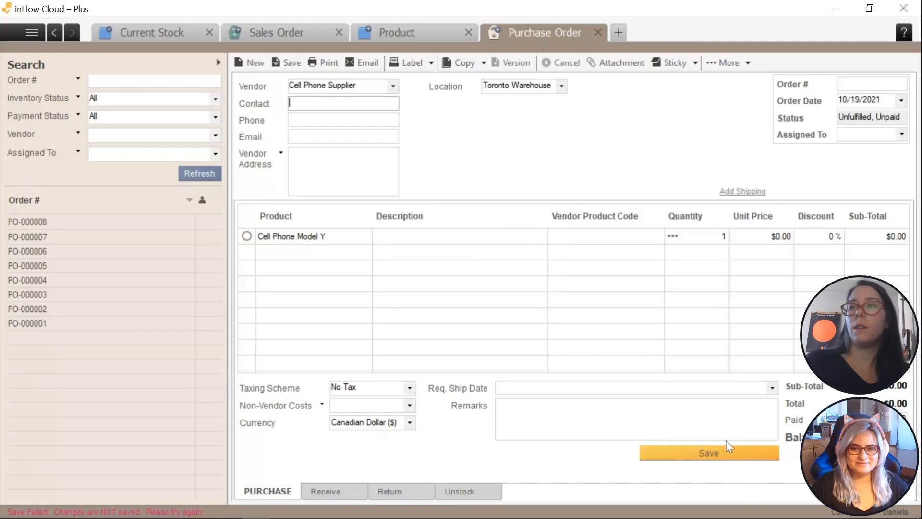
left_click(697, 459)
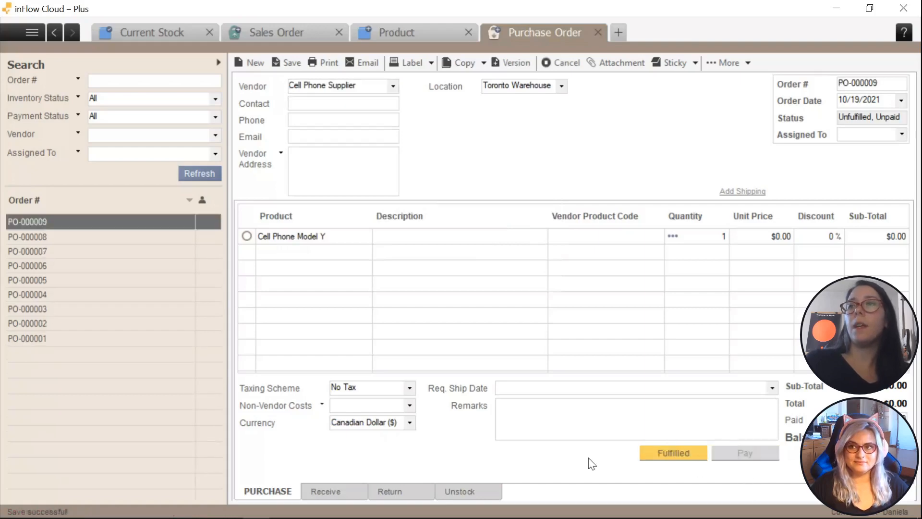
Auto-fill the purchase order's receiving list with the ordered Cell Phone Model Y.
left_click(677, 237)
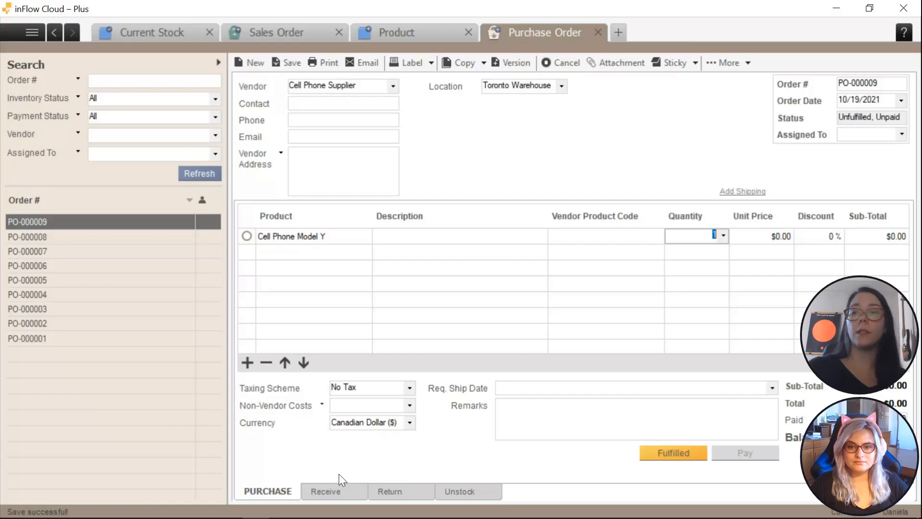
left_click(332, 489)
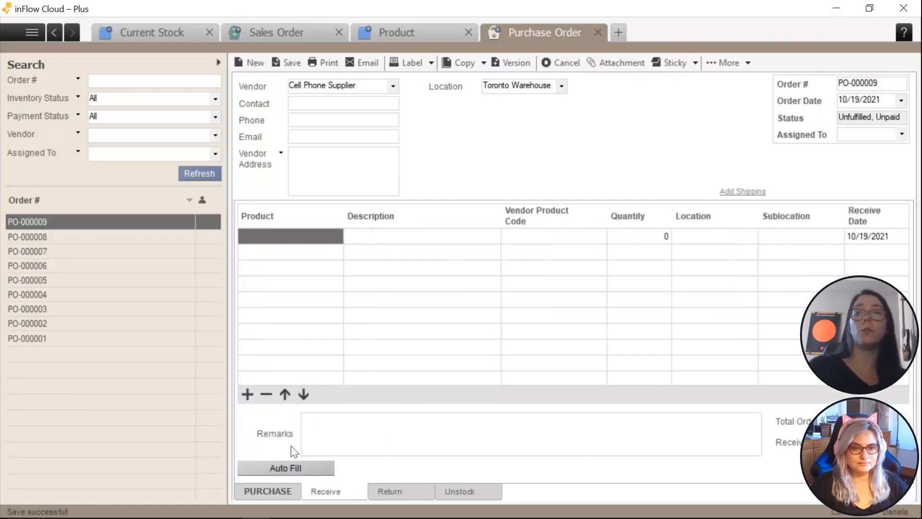
left_click(285, 467)
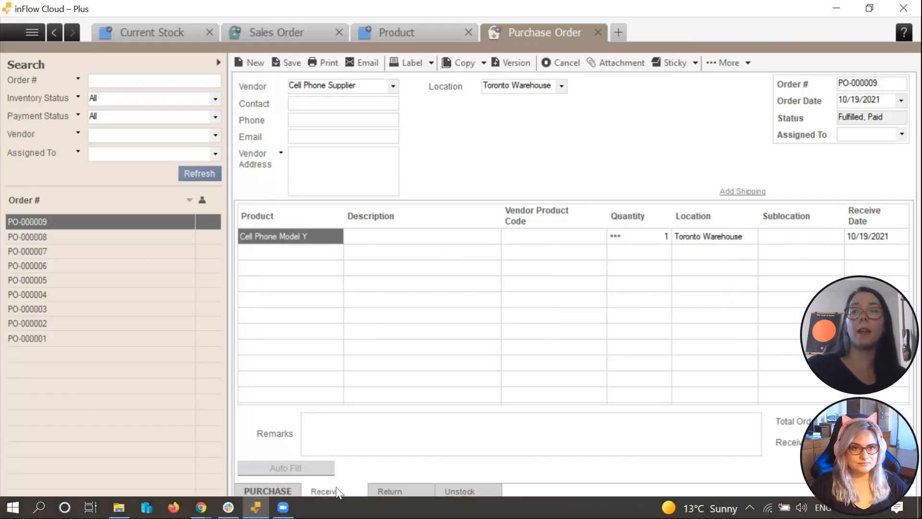
Check serial sn 0006 on the received Cell Phone Model Y line and try to save the purchase order.
left_click(625, 237)
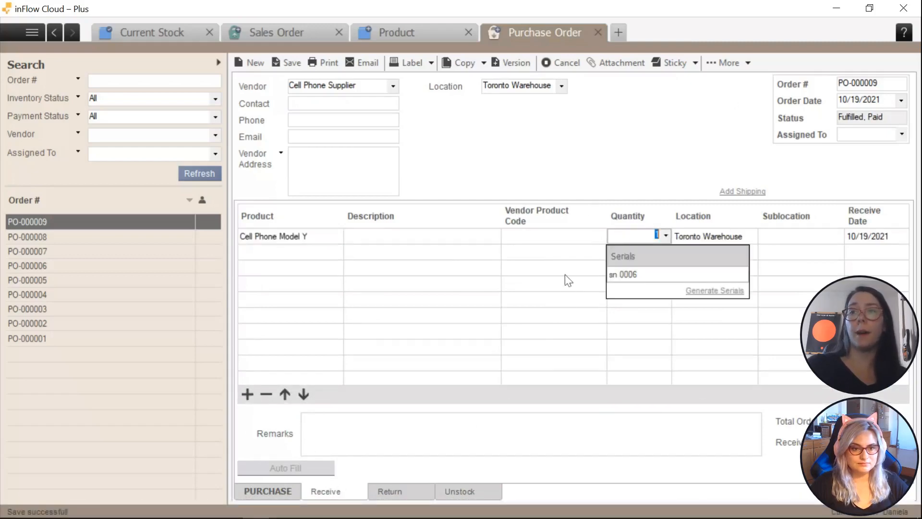
left_click(560, 153)
left_click(294, 64)
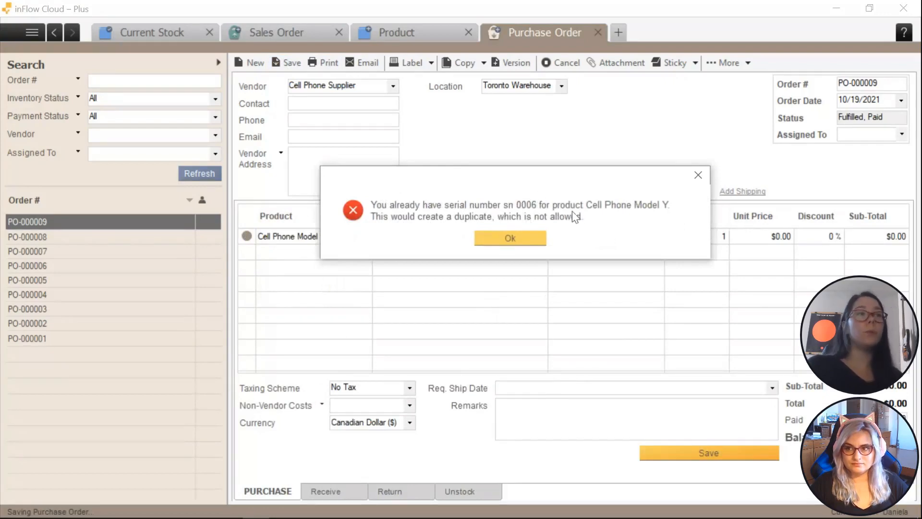
left_click(524, 236)
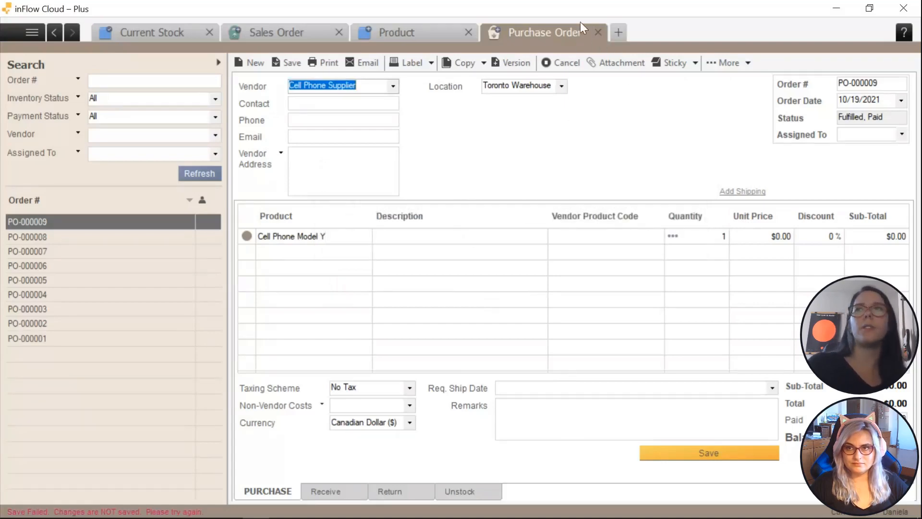
Close the purchase order without keeping its changes, and close the Cell Phone Model Y product record.
left_click(598, 33)
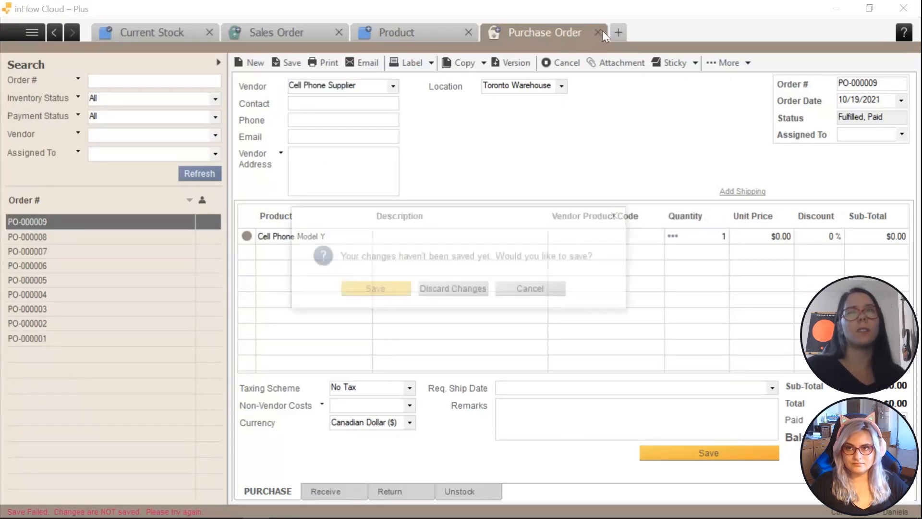
left_click(457, 284)
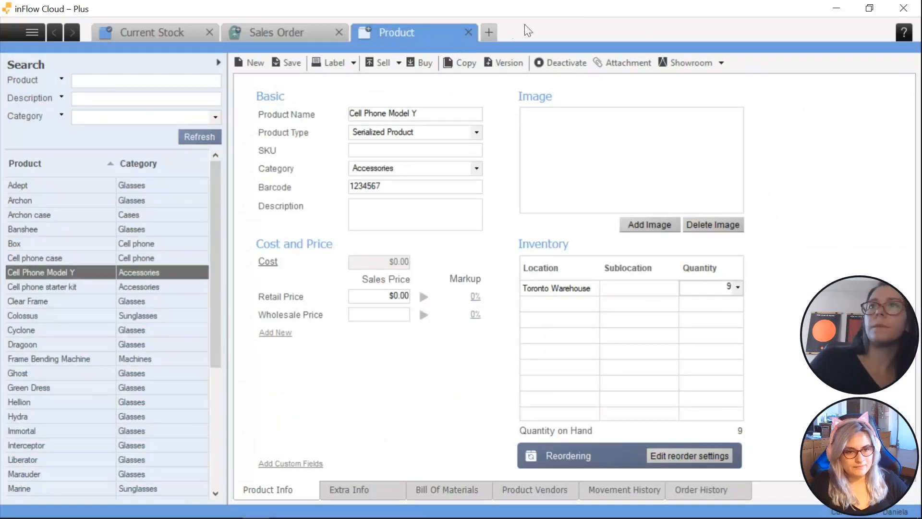
left_click(470, 33)
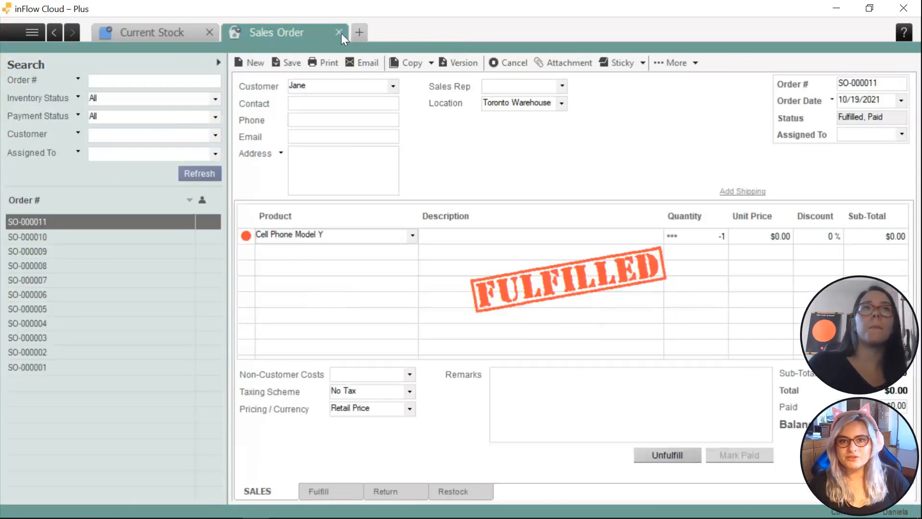
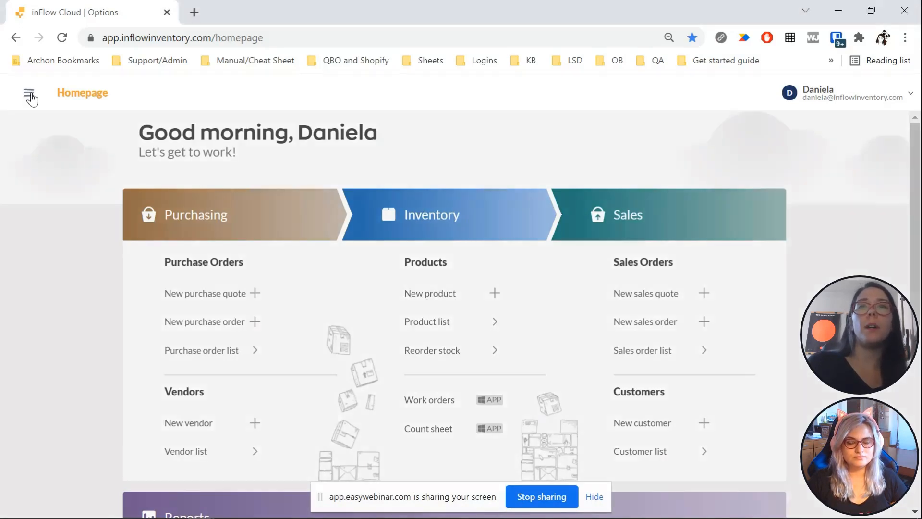
Create a new product named Car with the product type Serialized Product in the inFlow web app.
left_click(30, 96)
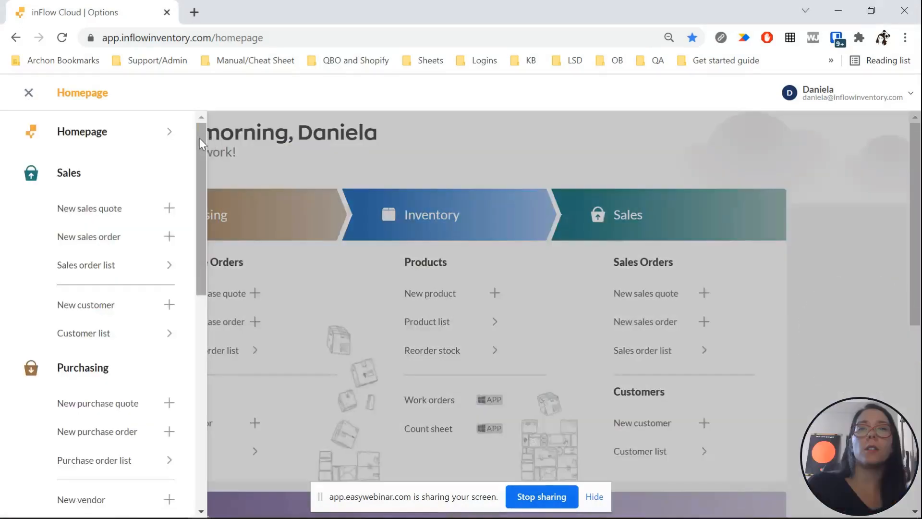
scroll(194, 192, "down", 3)
scroll(188, 225, "down", 3)
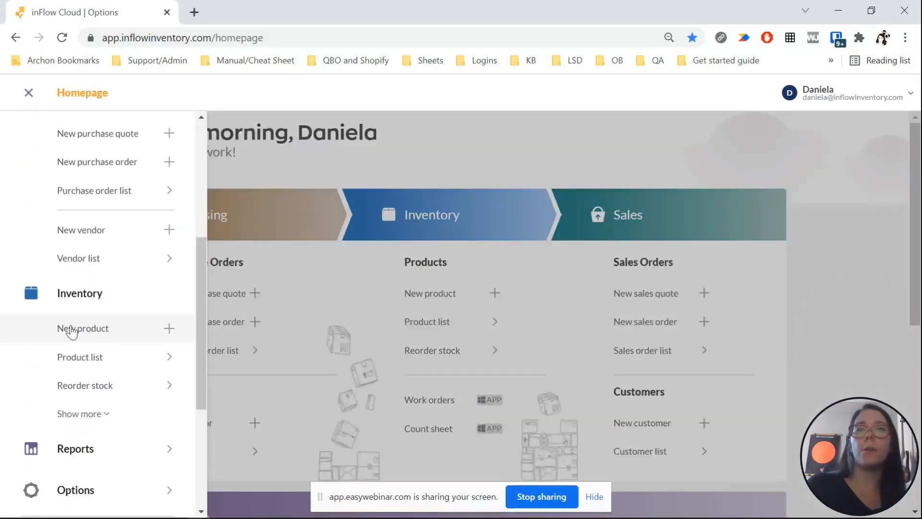
left_click(72, 330)
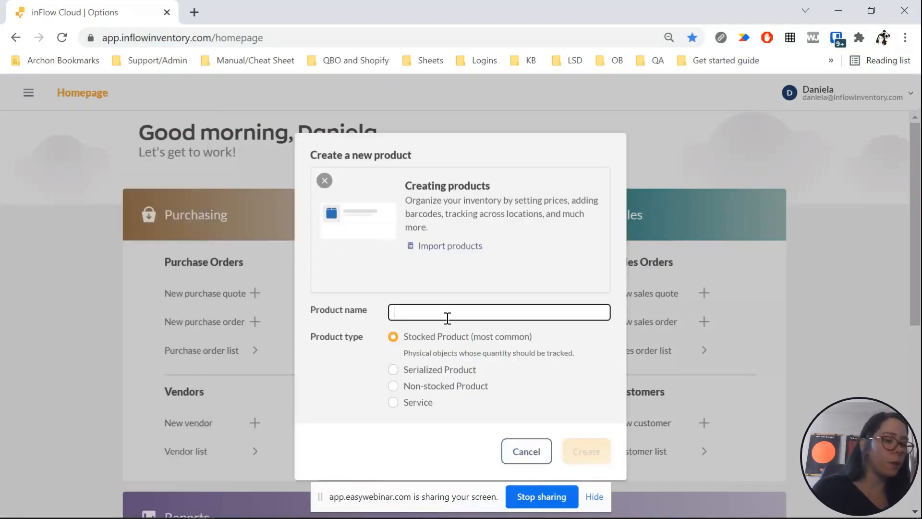
type("Car")
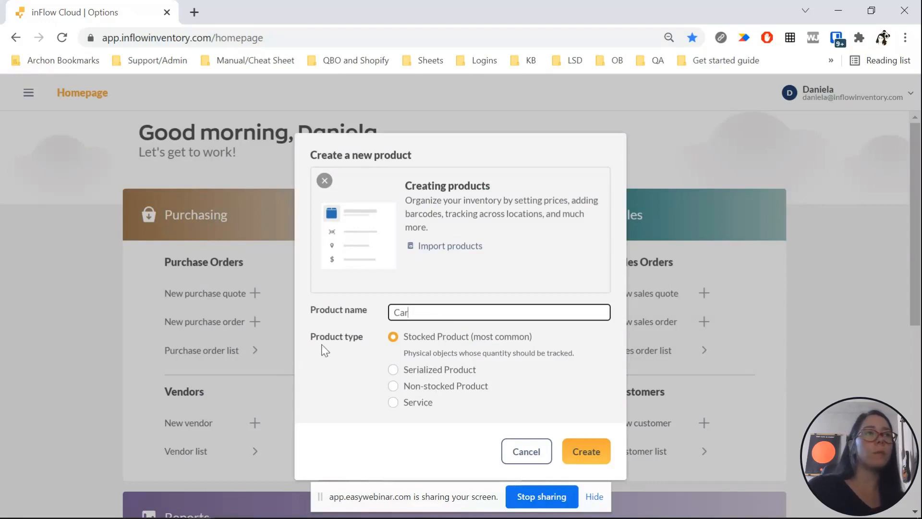
left_click(432, 374)
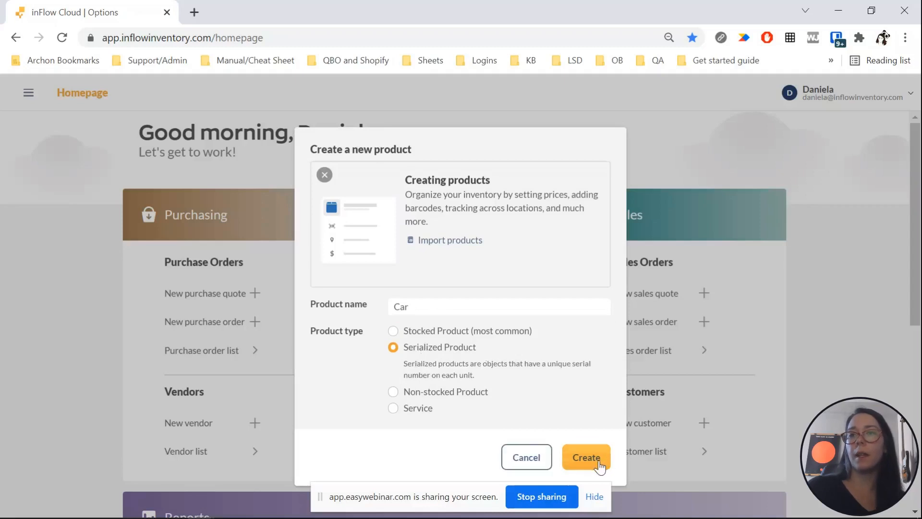
left_click(599, 464)
left_click(594, 497)
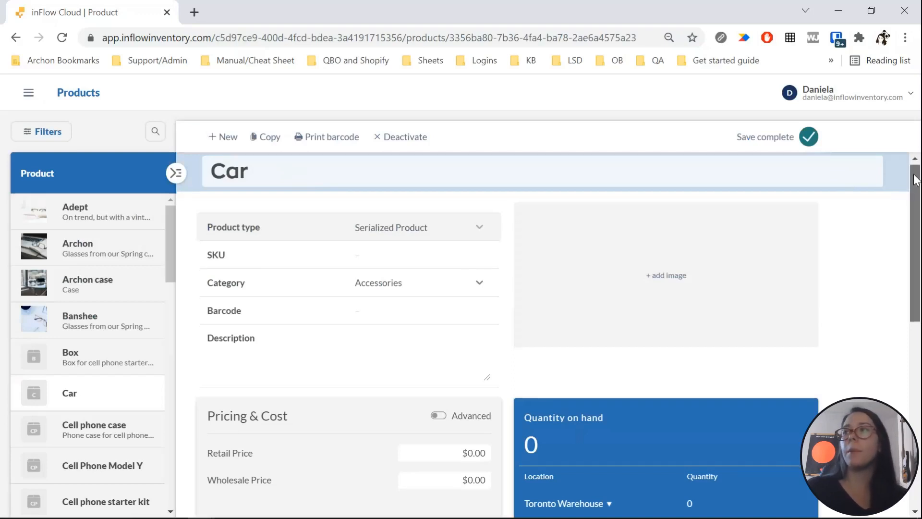
Set the Car product's quantity on hand at Toronto Warehouse to 5.
scroll(911, 173, "down", 2)
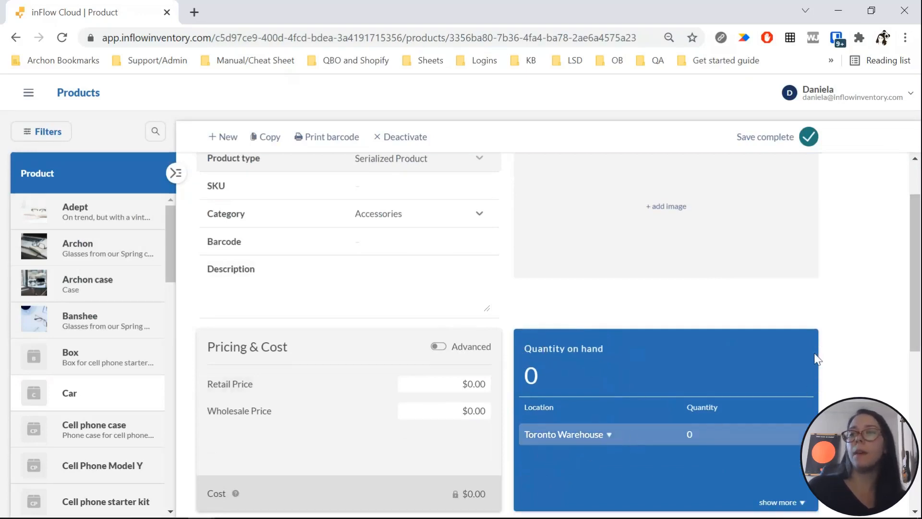
left_click(609, 435)
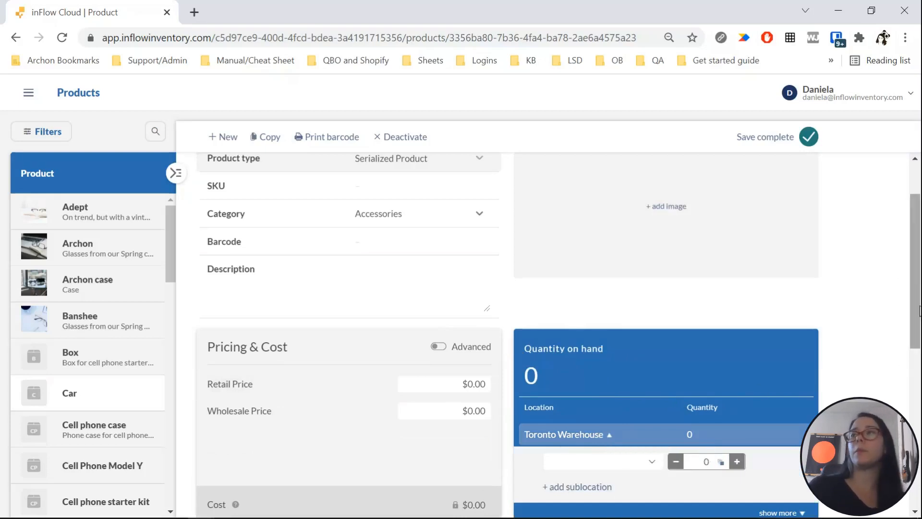
left_click_drag(917, 302, 916, 323)
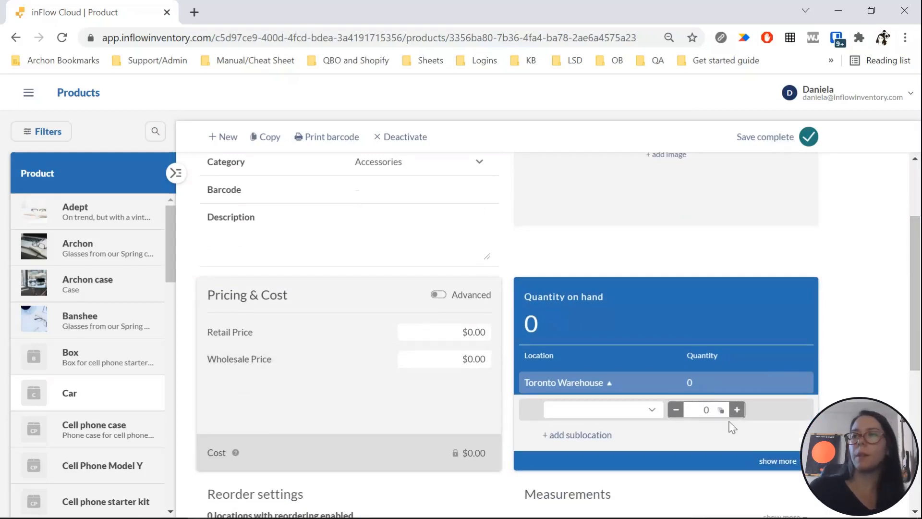
left_click(720, 411)
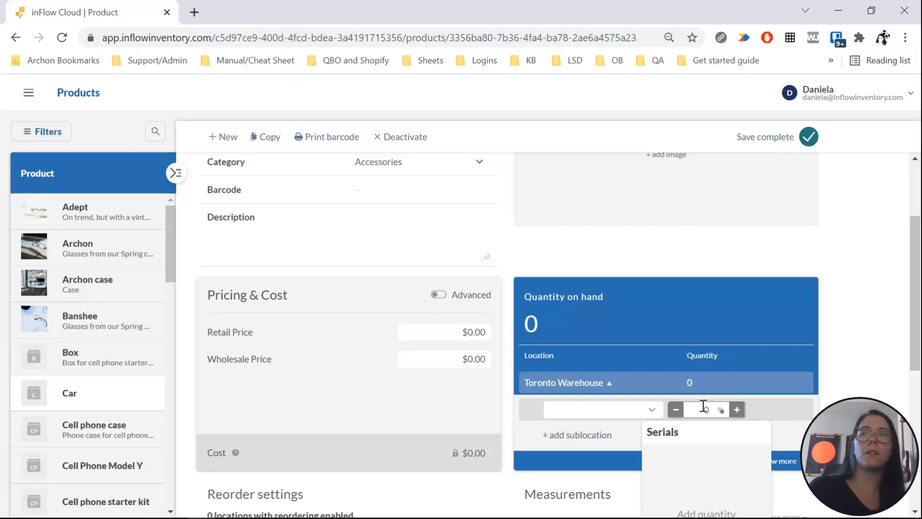
scroll(816, 324, "down", 2)
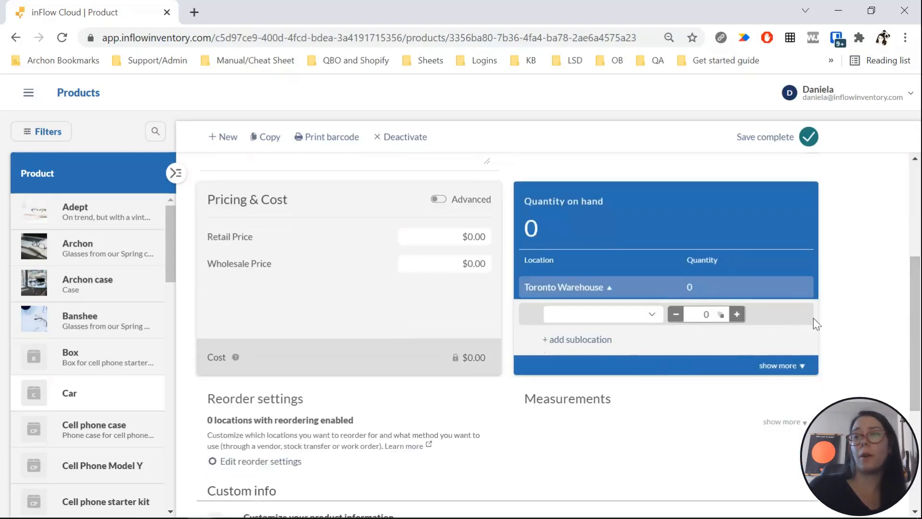
left_click(726, 317)
scroll(917, 308, "down", 1)
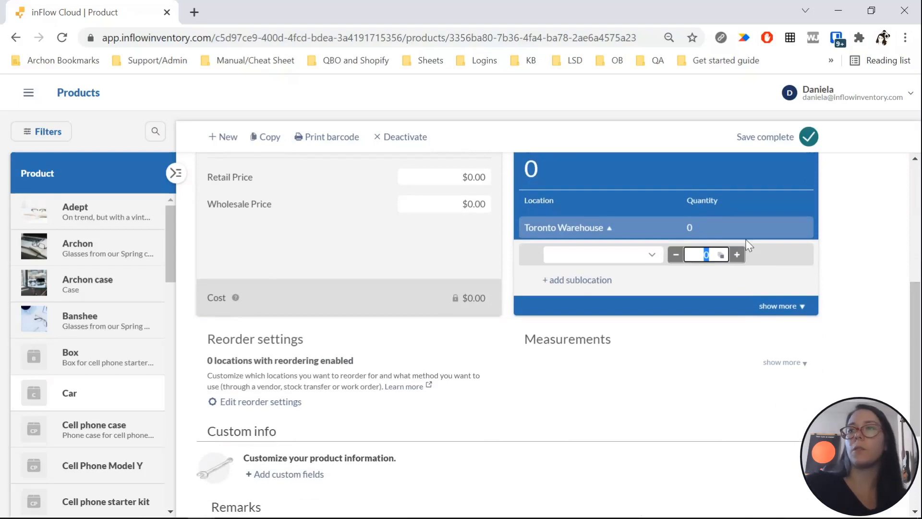
type("5")
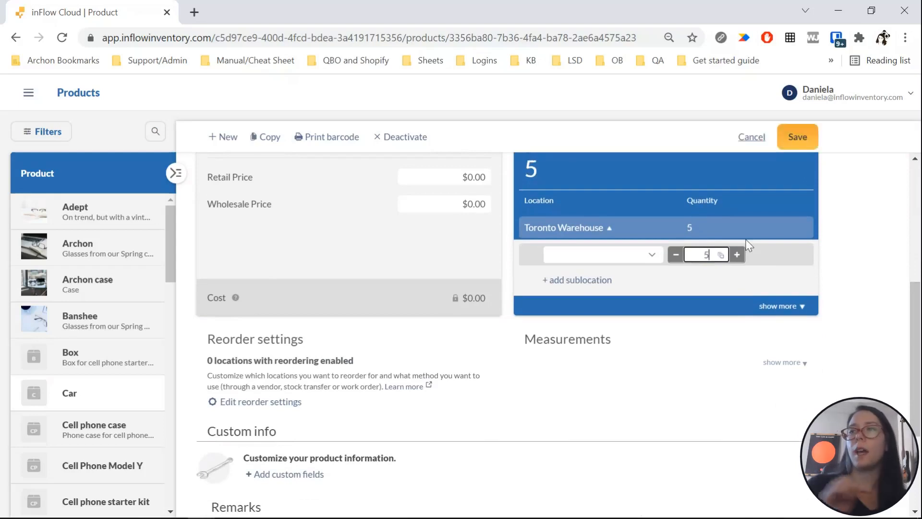
Enter serials 1, 2, 3, 4 and 5 for the five Car units at Toronto Warehouse.
left_click(720, 256)
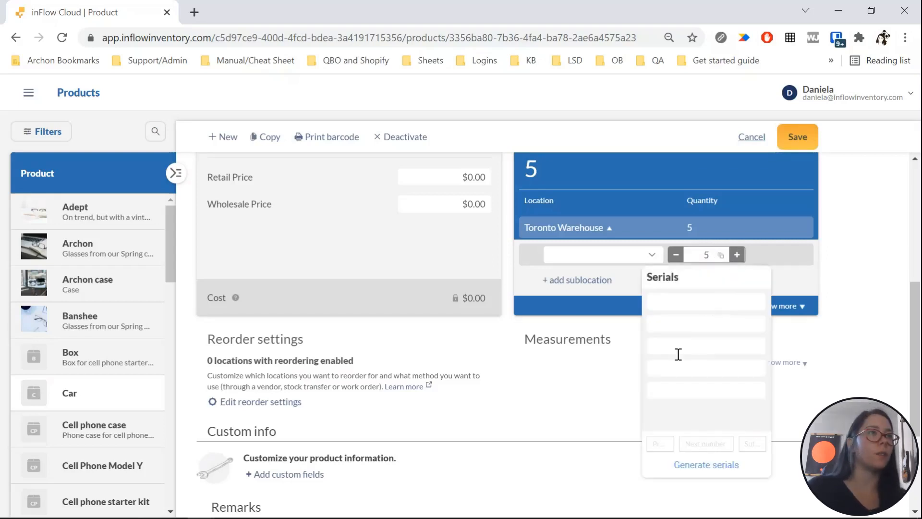
left_click(690, 300)
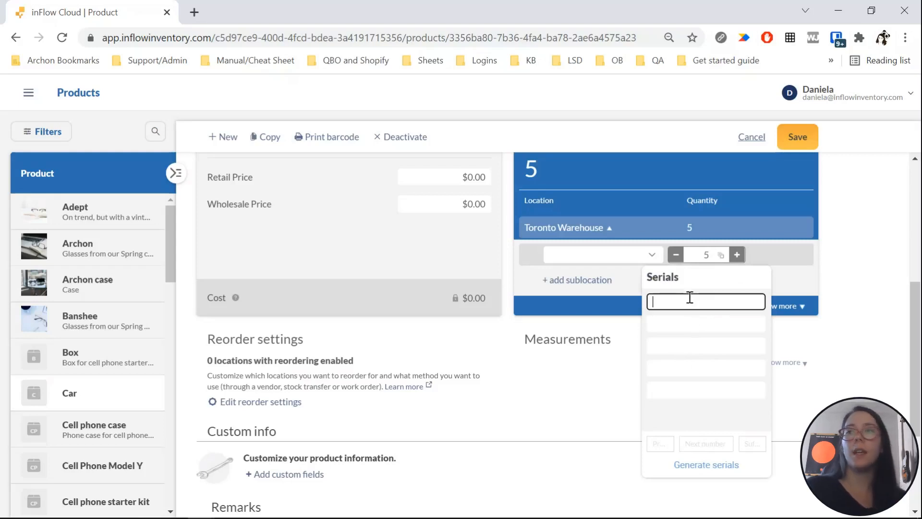
type("1")
left_click(686, 324)
type("2")
left_click(677, 345)
type("3")
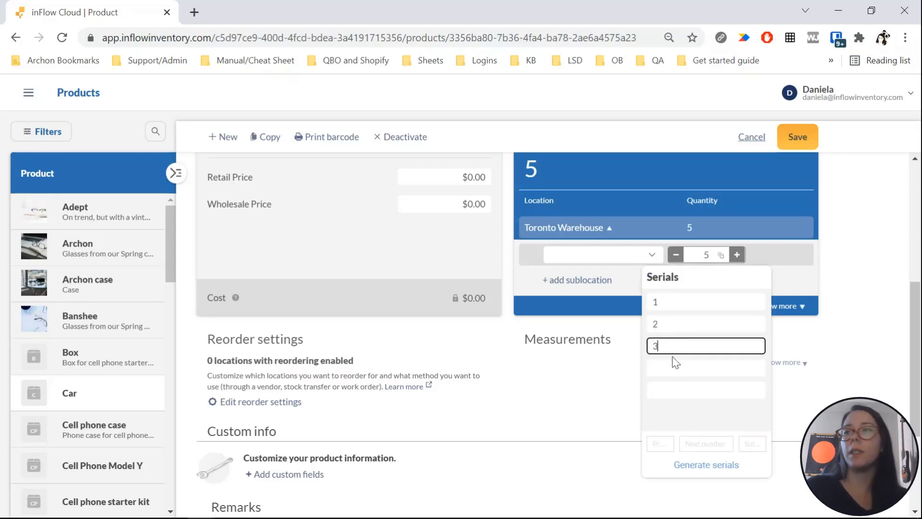
left_click(666, 366)
type("4")
left_click(664, 387)
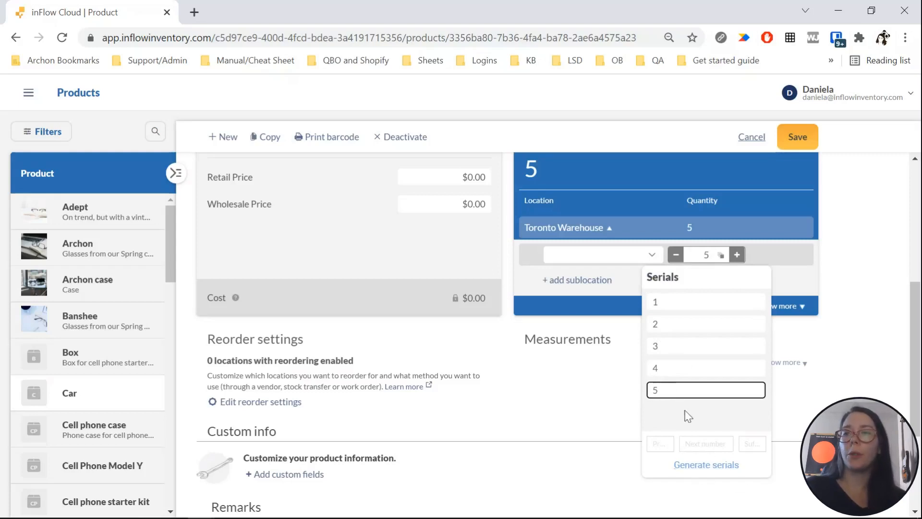
left_click(826, 370)
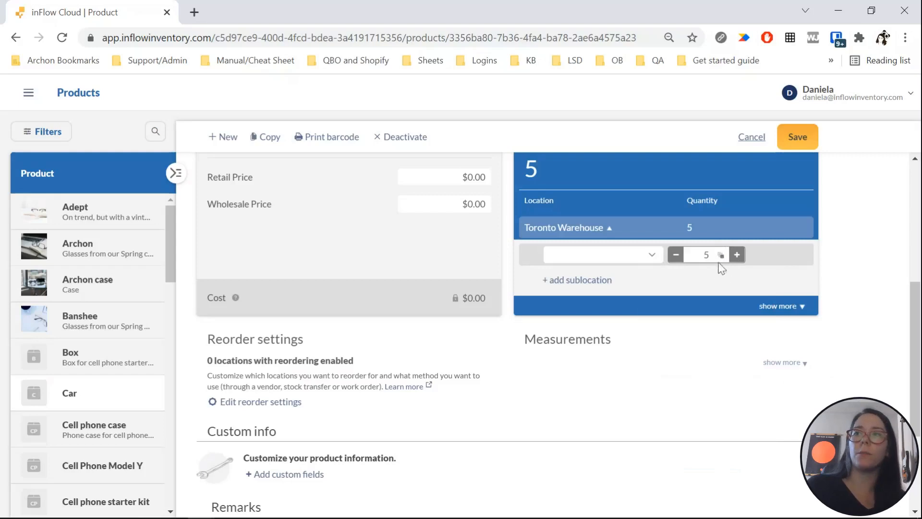
Clear the Car product's quantity at Toronto Warehouse and save the product.
left_click(706, 255)
key("BackSpace")
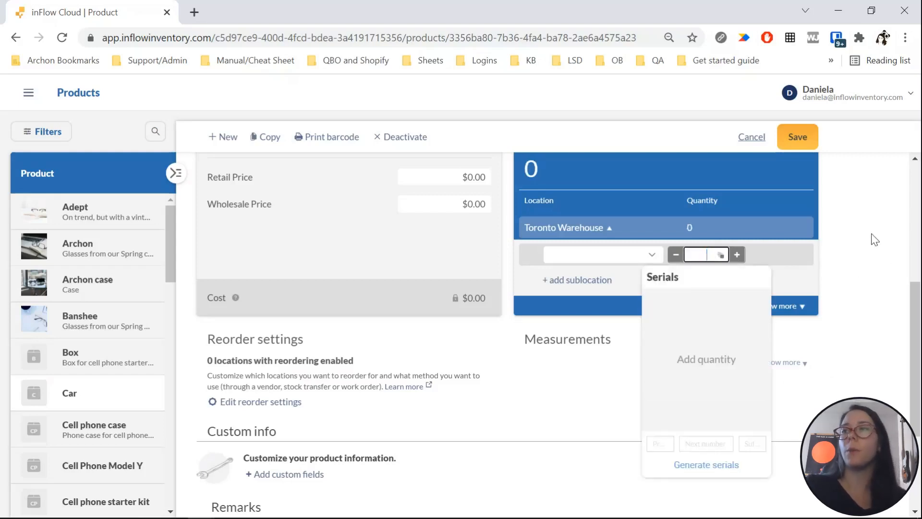
left_click(874, 239)
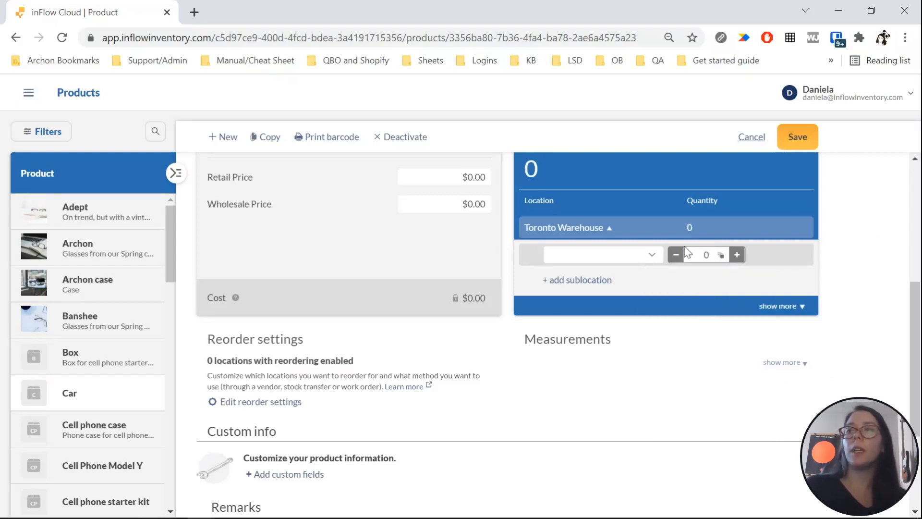
scroll(837, 329, "up", 5)
scroll(822, 322, "down", 5)
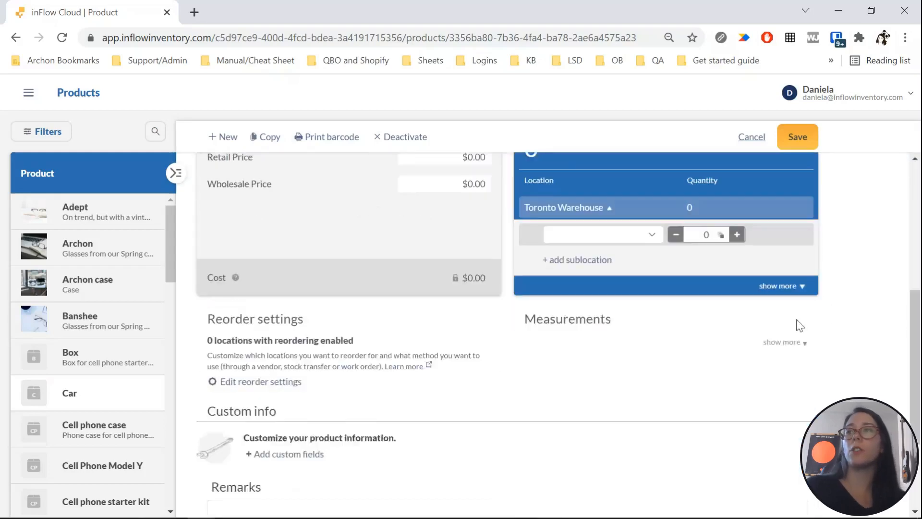
left_click_drag(914, 335, 894, 204)
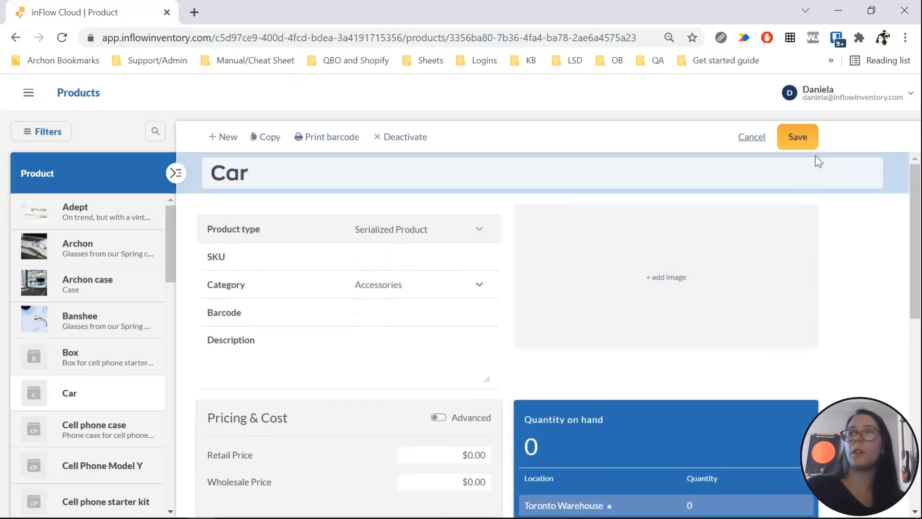
left_click(797, 137)
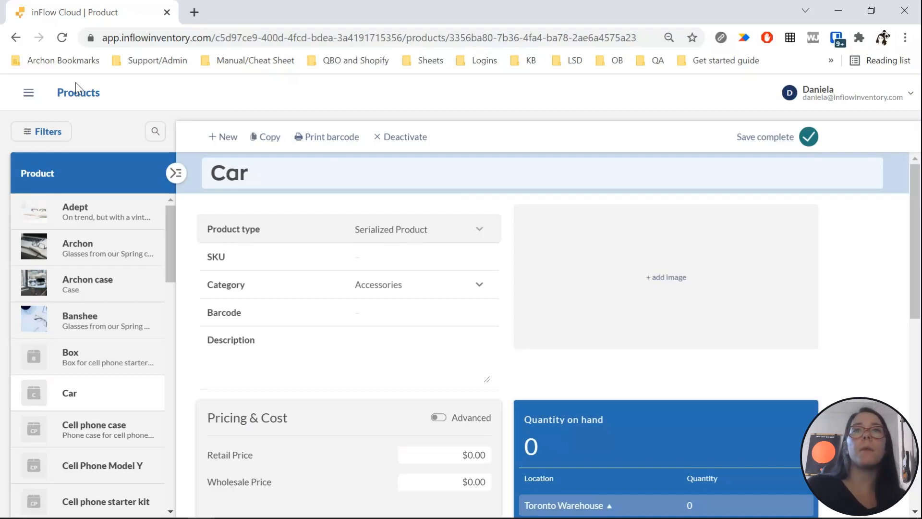
Start a new purchase order and search the vendor selection for Car Vendor.
left_click(29, 98)
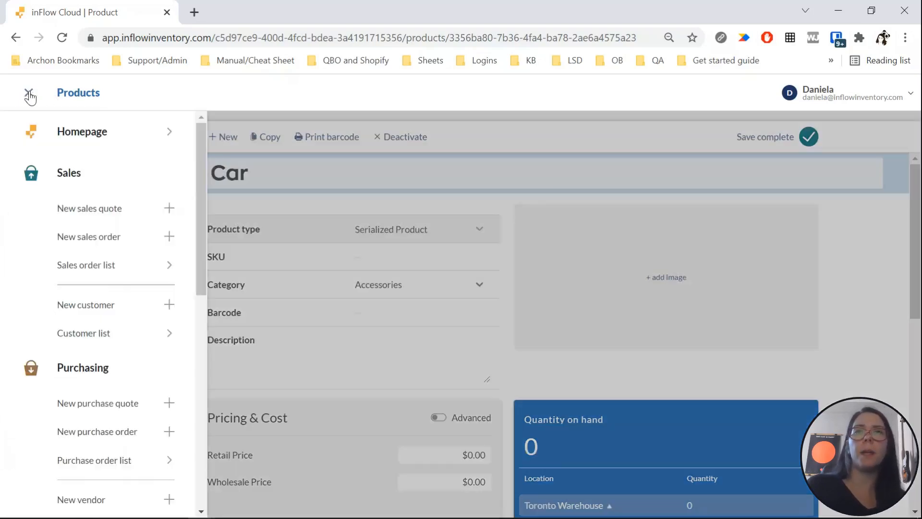
scroll(203, 150, "down", 2)
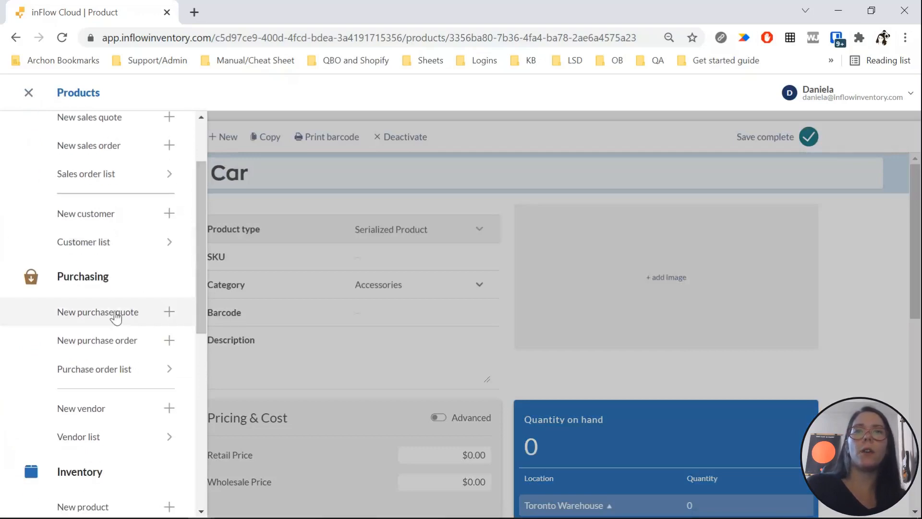
right_click(158, 285)
right_click(116, 341)
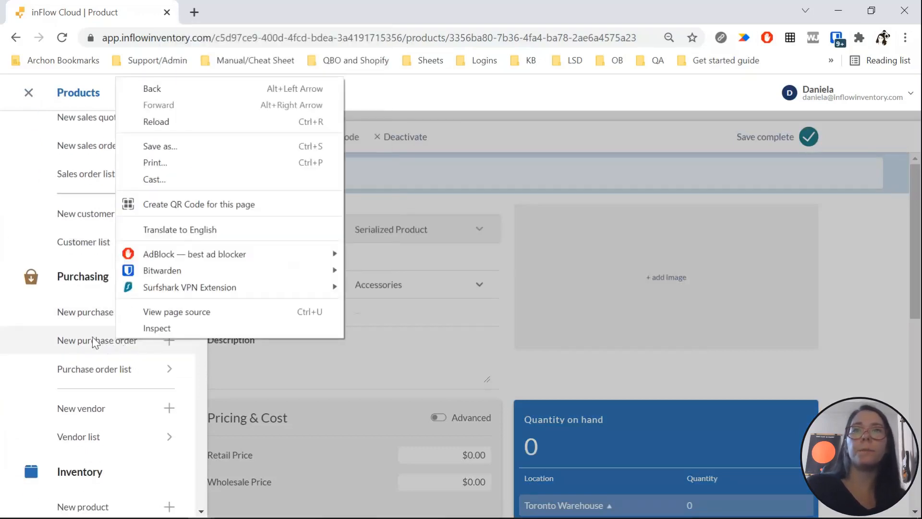
left_click(92, 339)
left_click(92, 340)
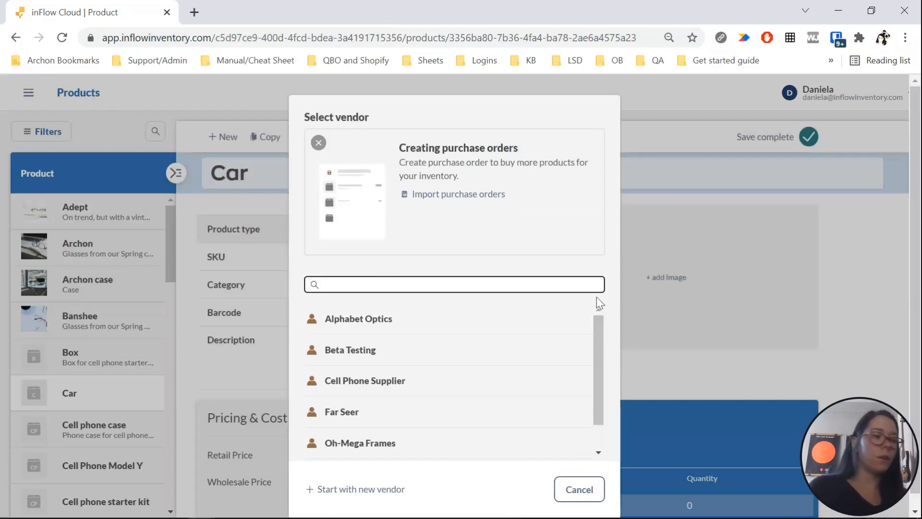
type("Car Ve")
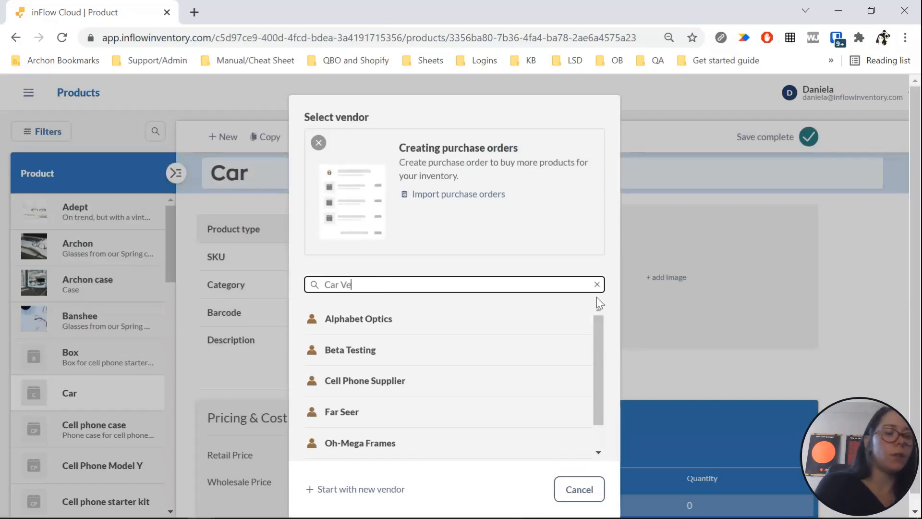
type("bndndor")
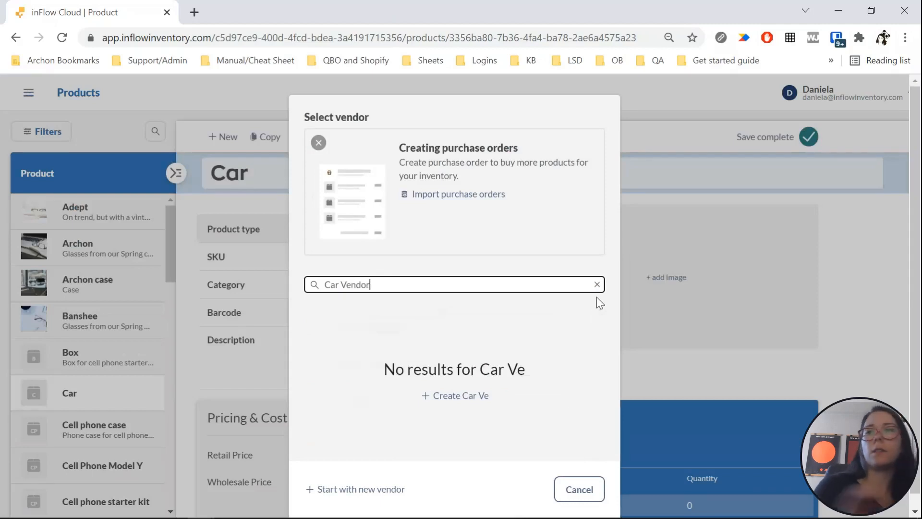
left_click(454, 396)
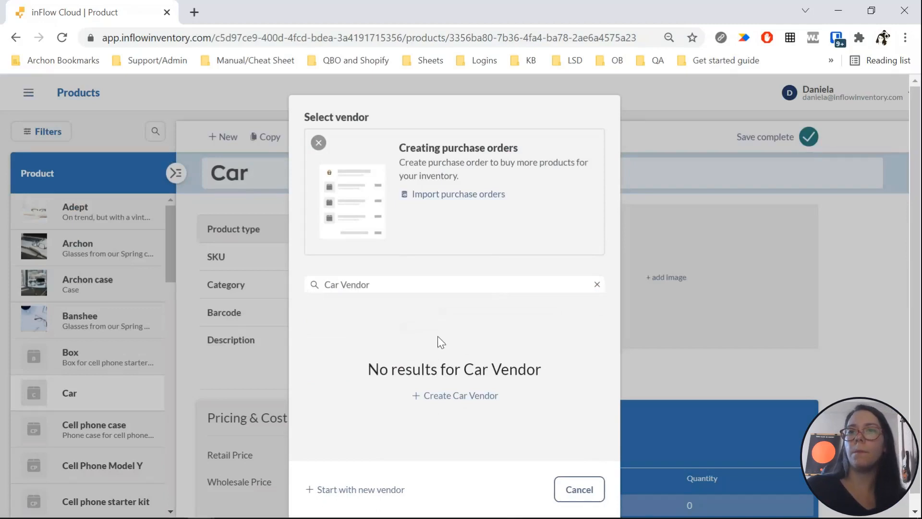
Create a new vendor named Car Vendor for the purchase order.
left_click(349, 492)
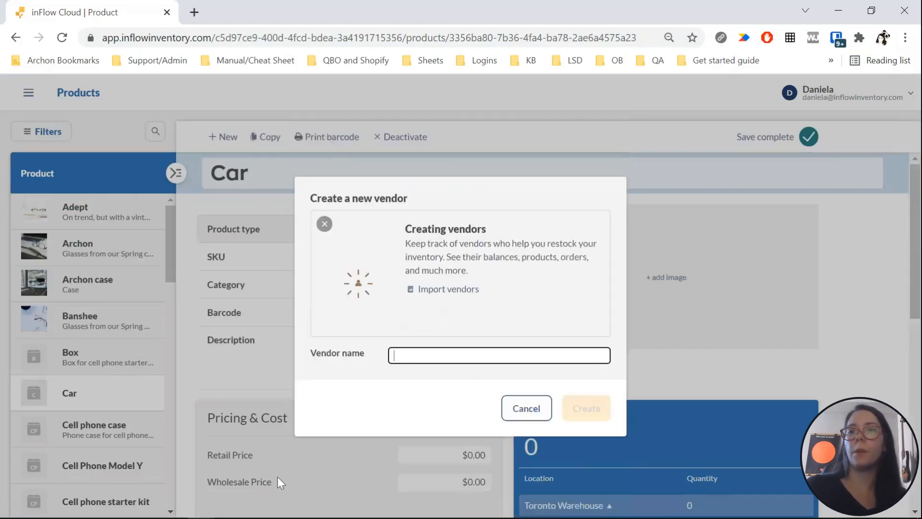
type("Car V")
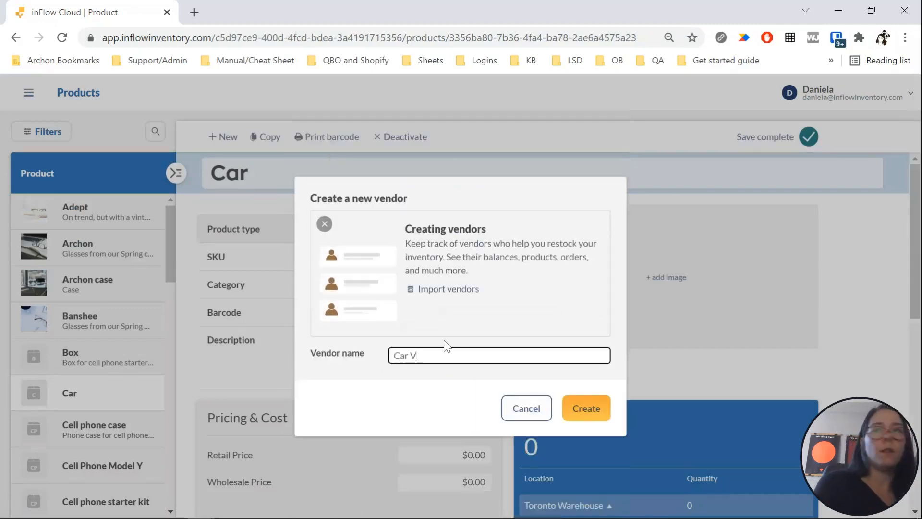
type("endor")
left_click(587, 407)
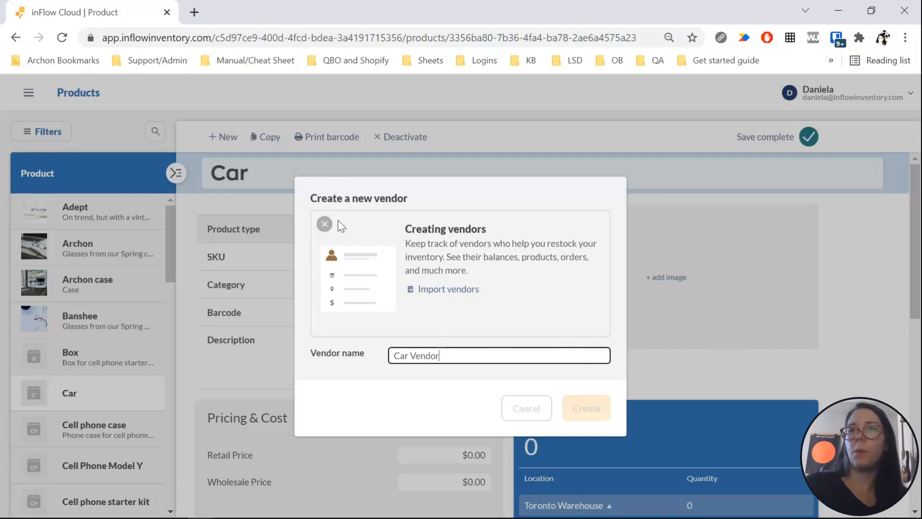
Return to the homepage and dismiss the stuck vendor creation dialog.
left_click(324, 224)
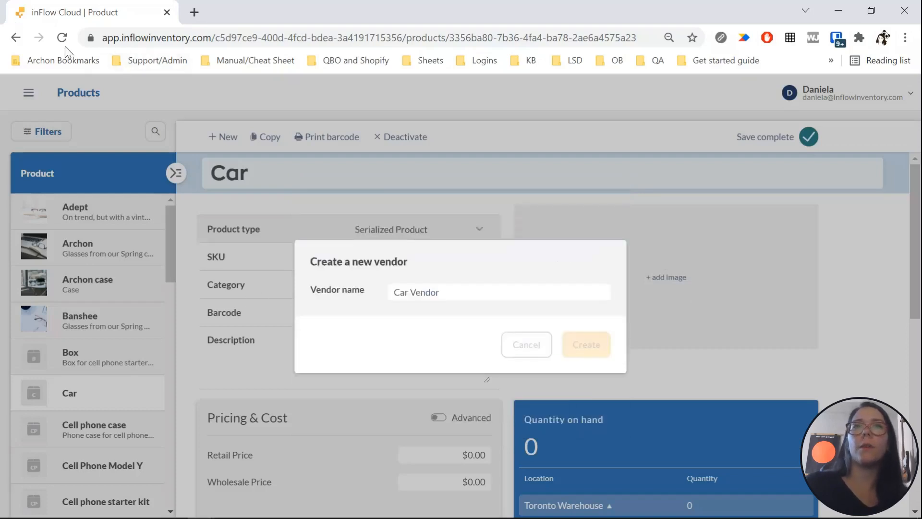
left_click(432, 290)
left_click_drag(468, 292, 148, 224)
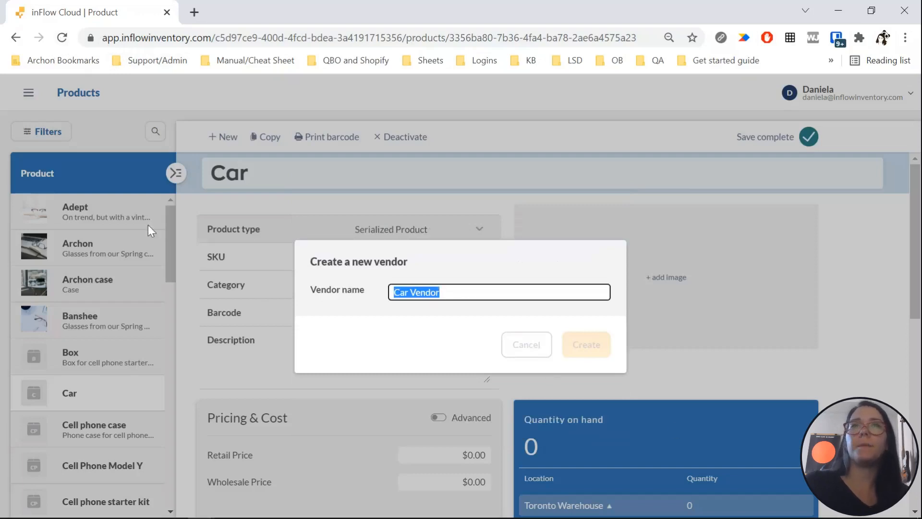
left_click(16, 38)
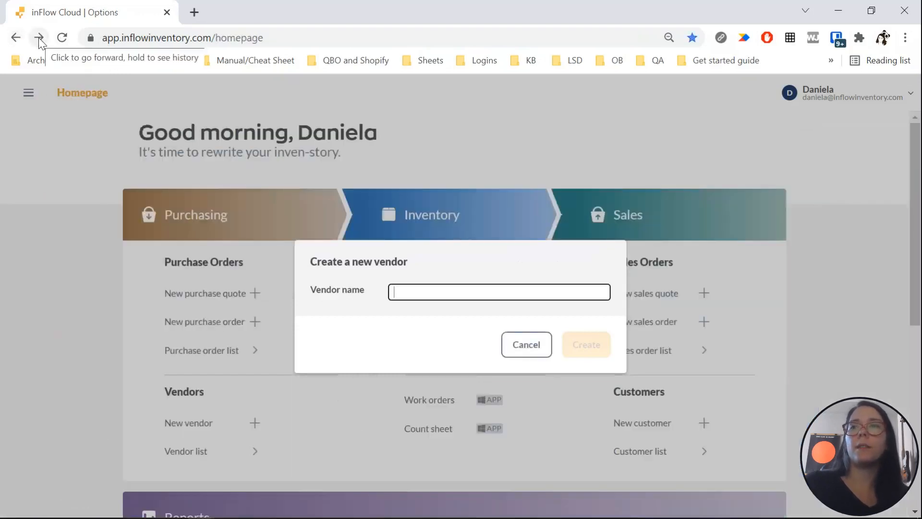
left_click(547, 349)
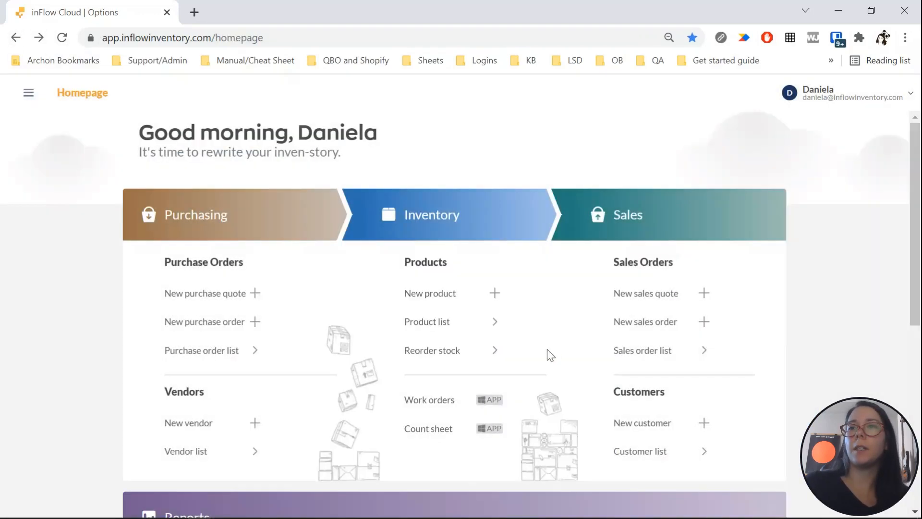
Start a new purchase order with Car Vendor as the vendor.
left_click(214, 323)
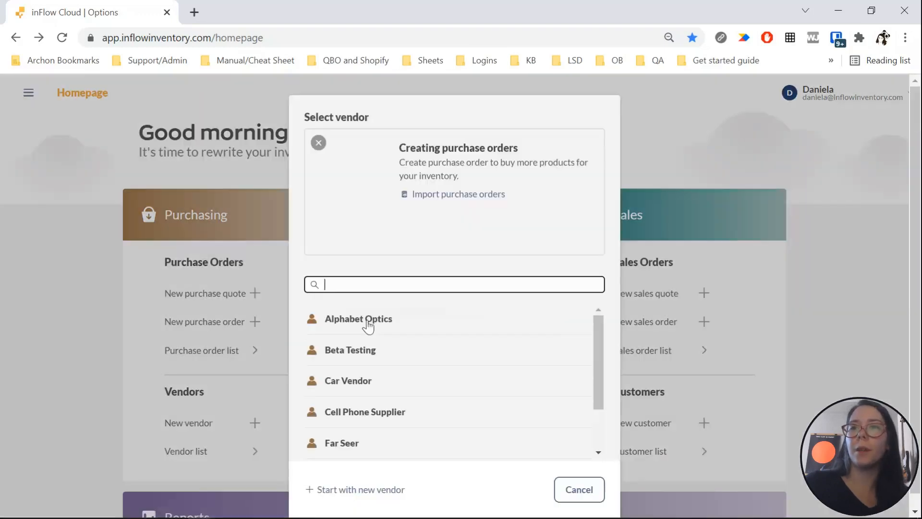
left_click(354, 387)
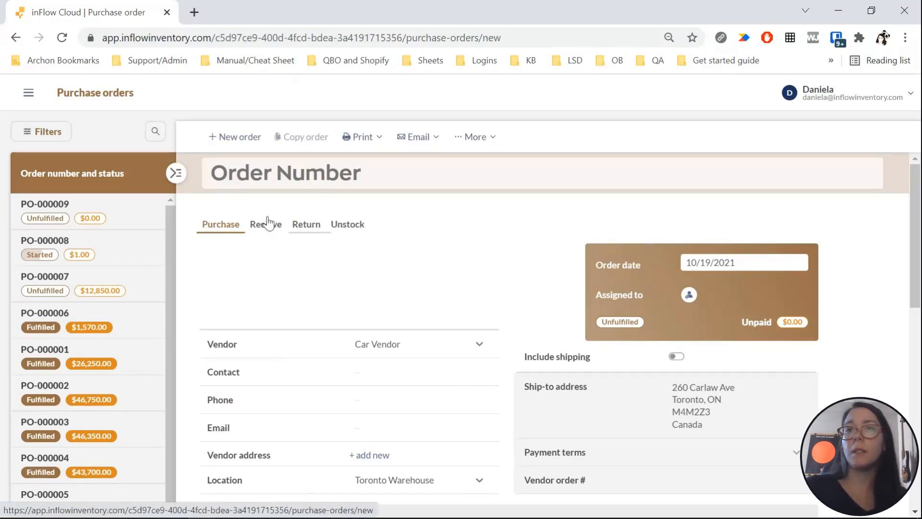
left_click(264, 225)
left_click(230, 231)
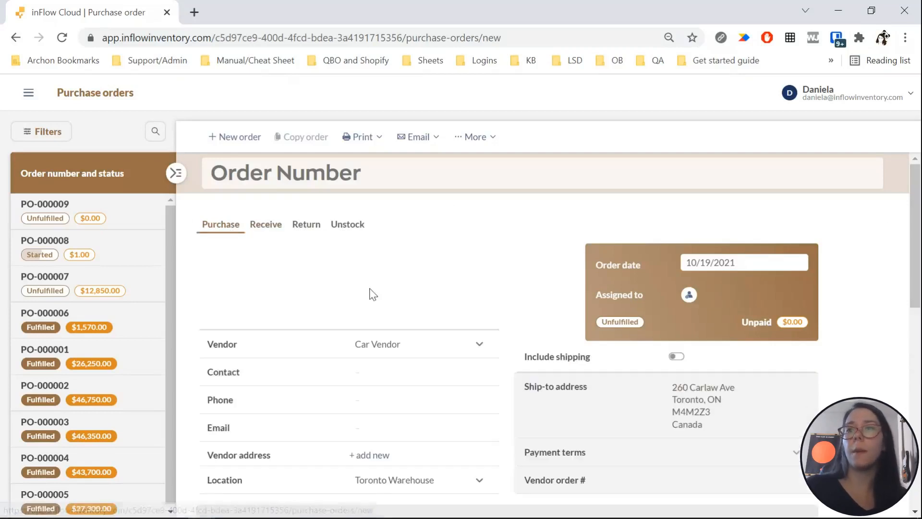
Add the Car product to the purchase order with a quantity of 10.
scroll(920, 181, "down", 3)
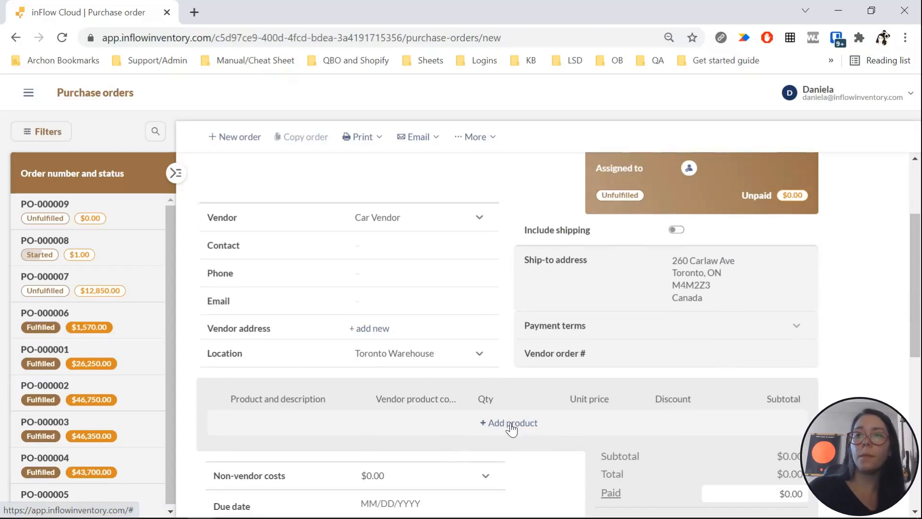
left_click(512, 423)
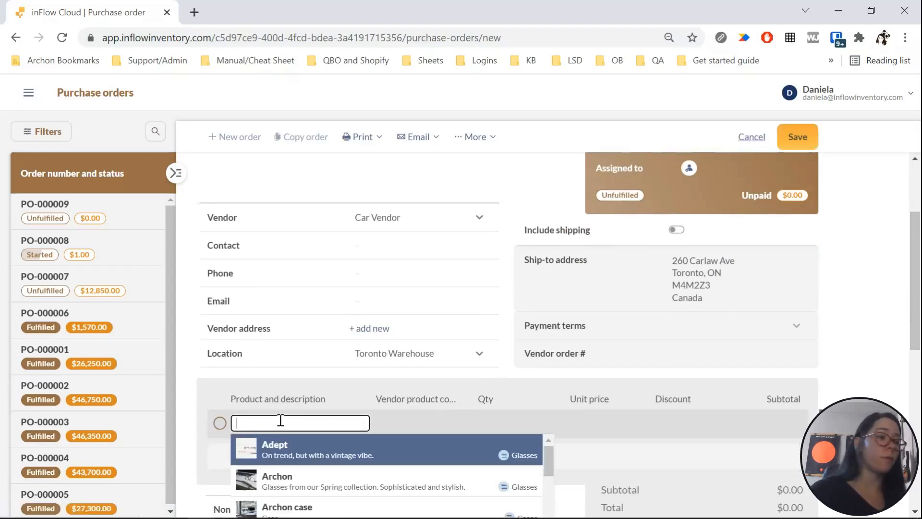
type("cA")
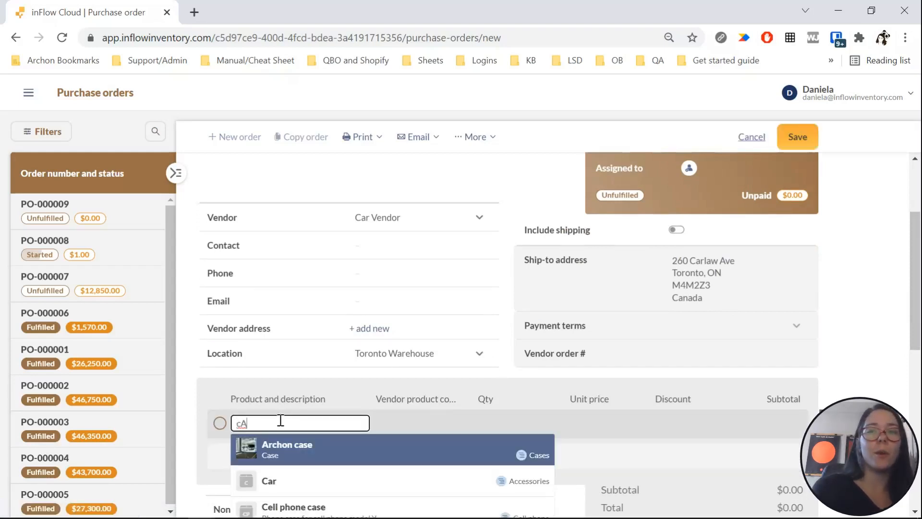
key("BackSpace")
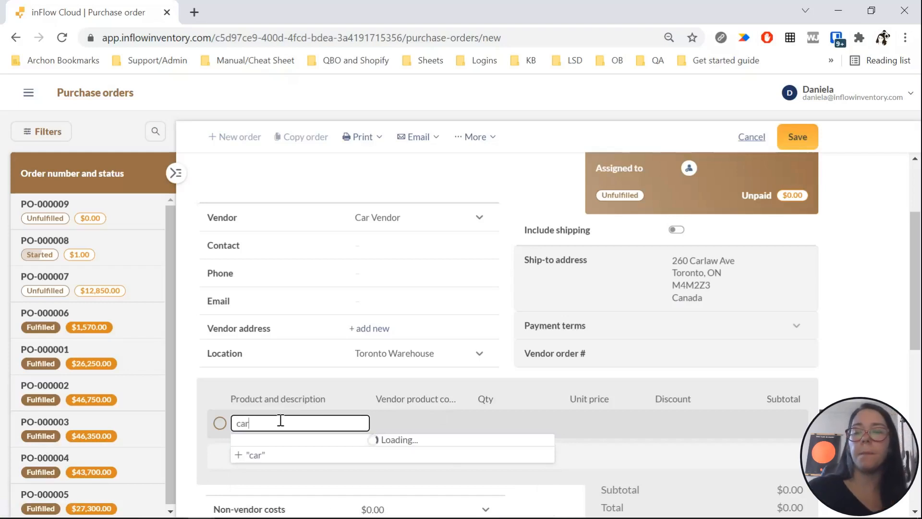
left_click(274, 446)
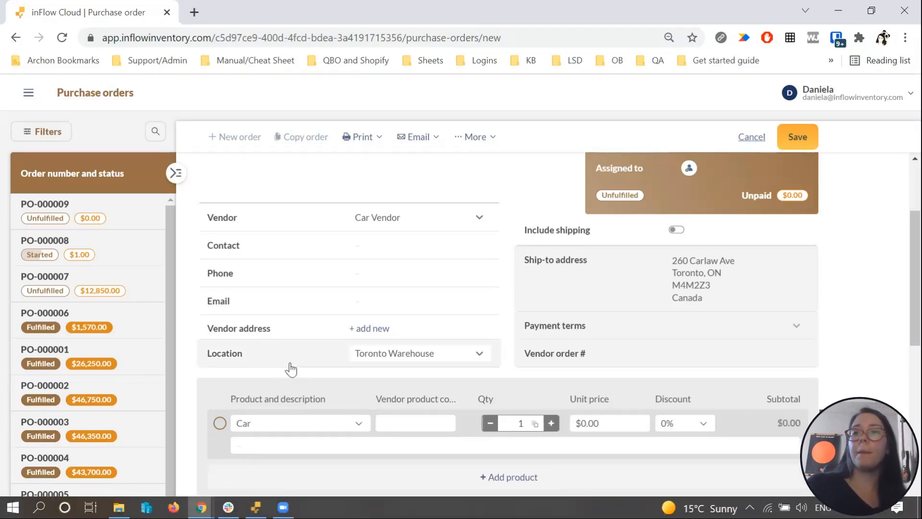
left_click(522, 424)
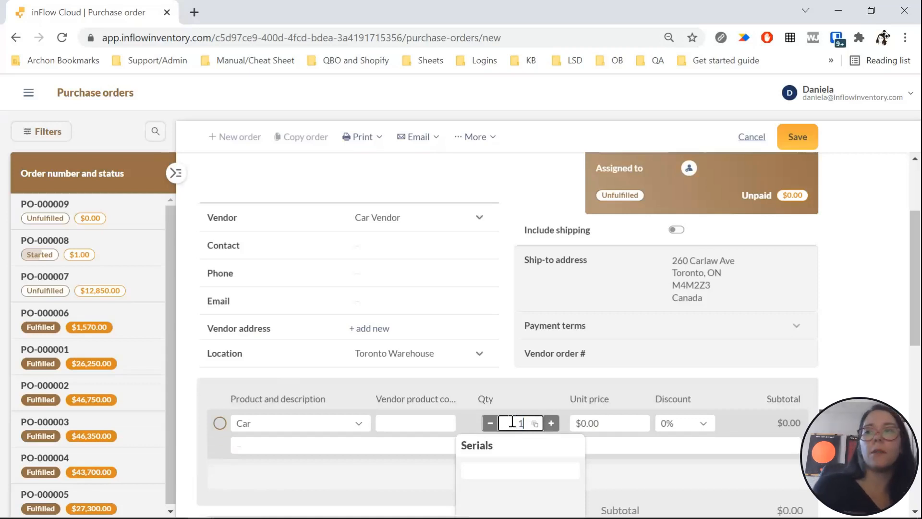
type("0")
Generate serials automatically for the 10 Car units on the purchase order line.
scroll(407, 324, "down", 3)
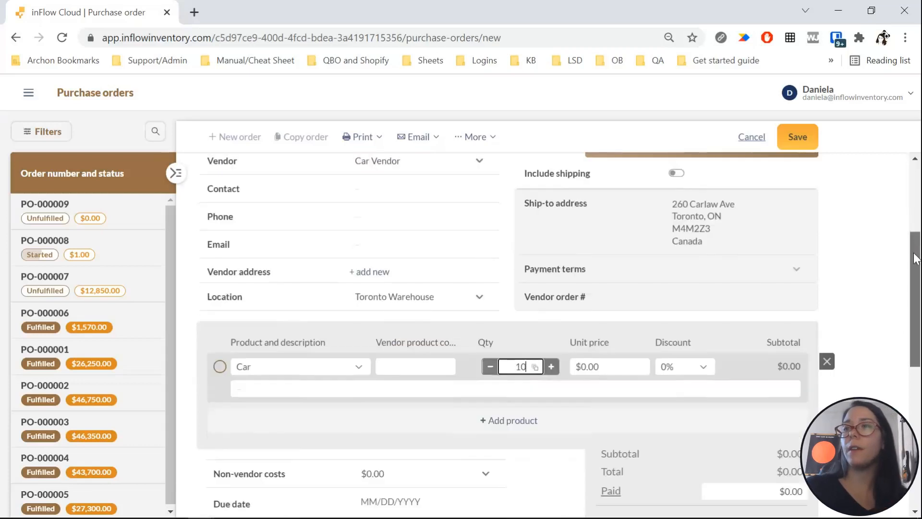
left_click(535, 308)
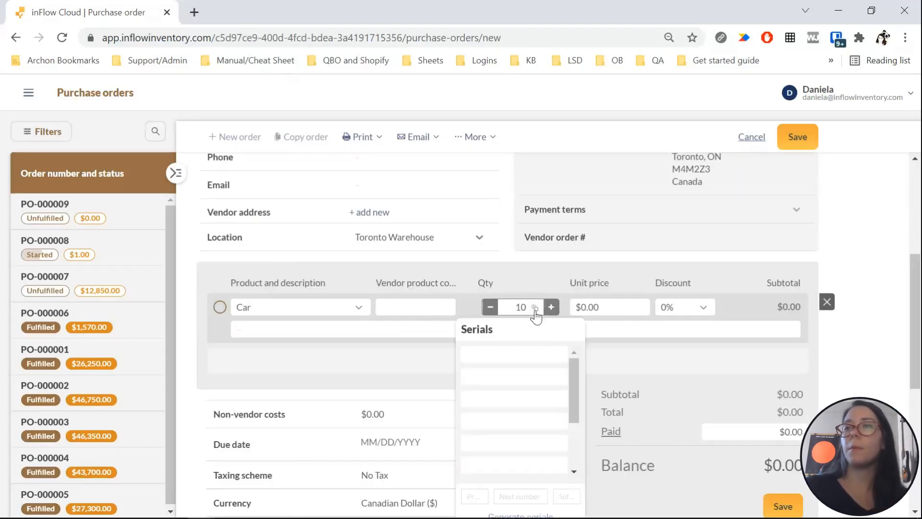
scroll(567, 361, "down", 5)
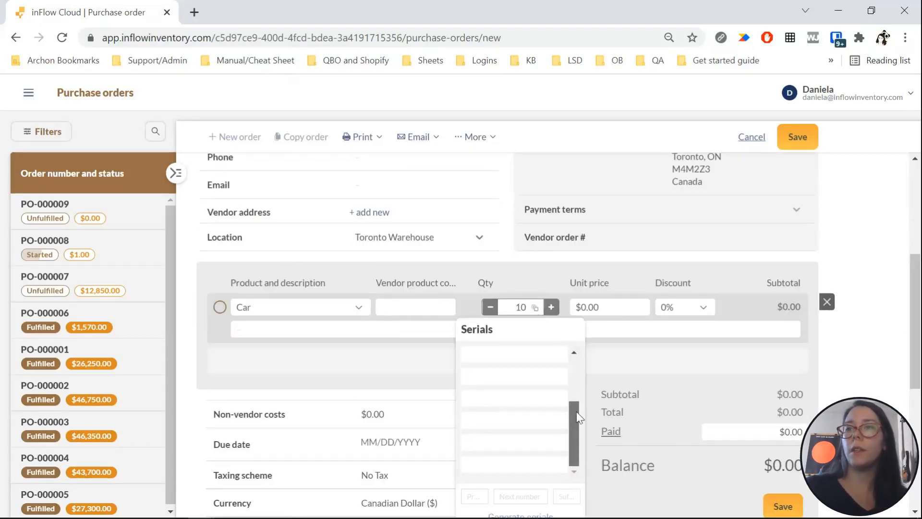
left_click_drag(577, 412, 575, 367)
left_click_drag(913, 298, 913, 306)
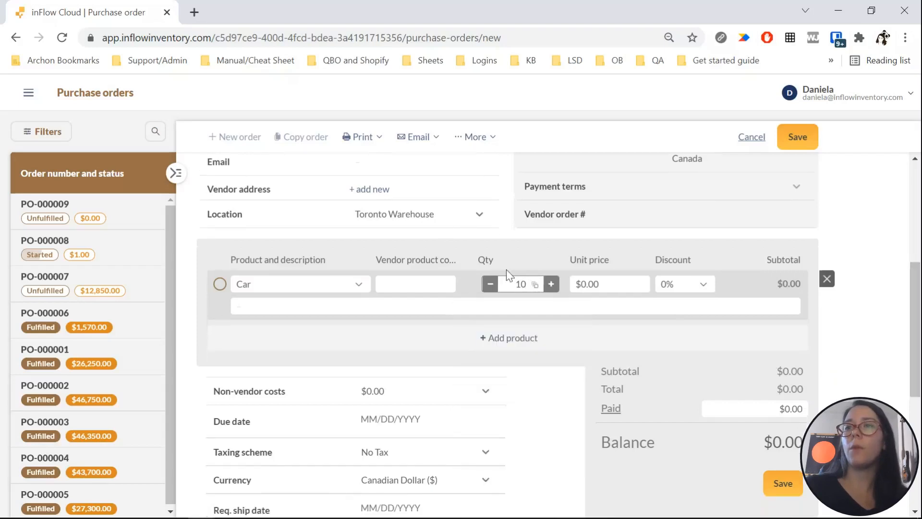
left_click(535, 285)
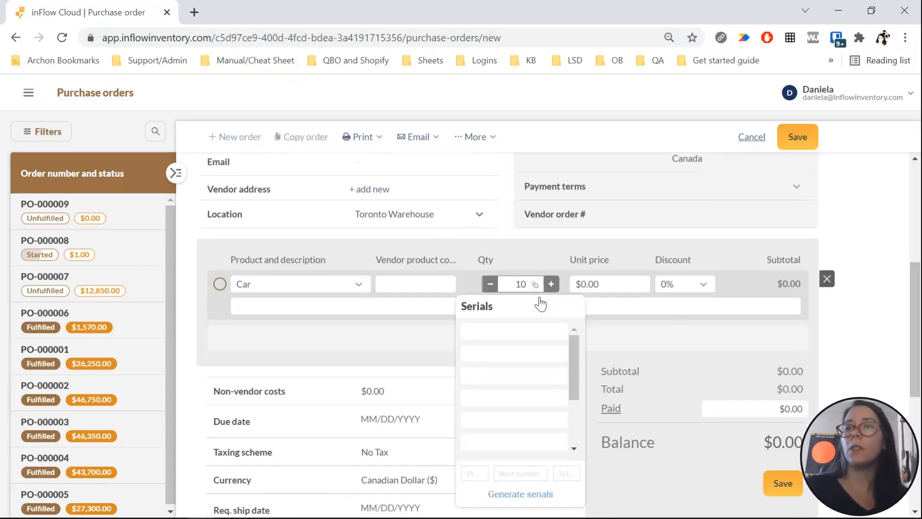
left_click(529, 498)
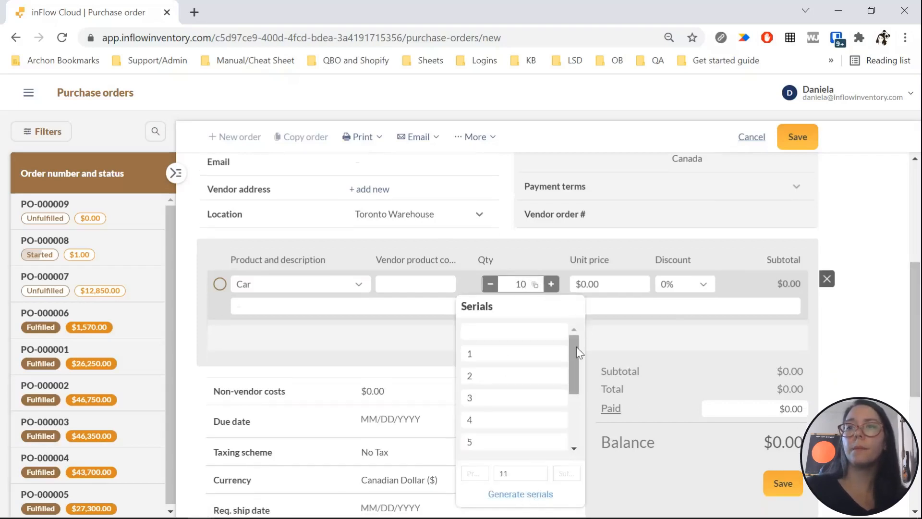
Fill the blank first serial of the Car line with 123 and close the serials list.
left_click(525, 333)
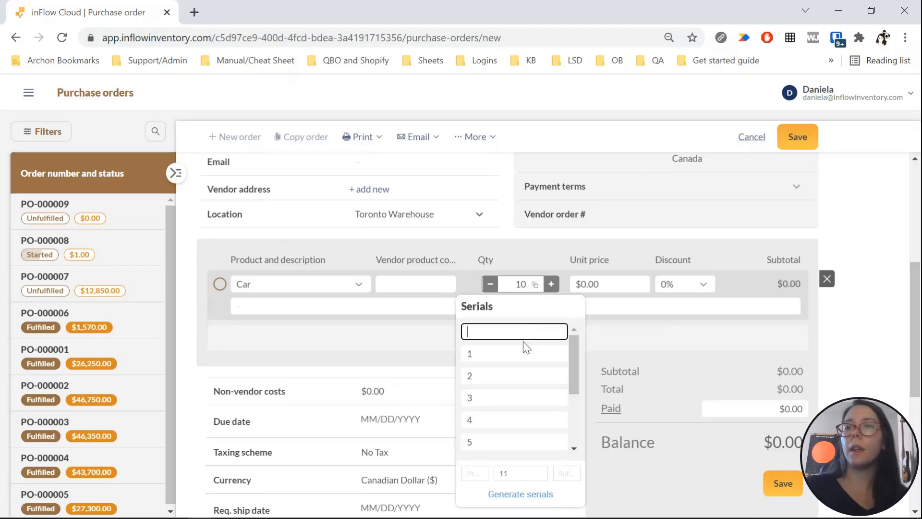
left_click(506, 497)
left_click(484, 333)
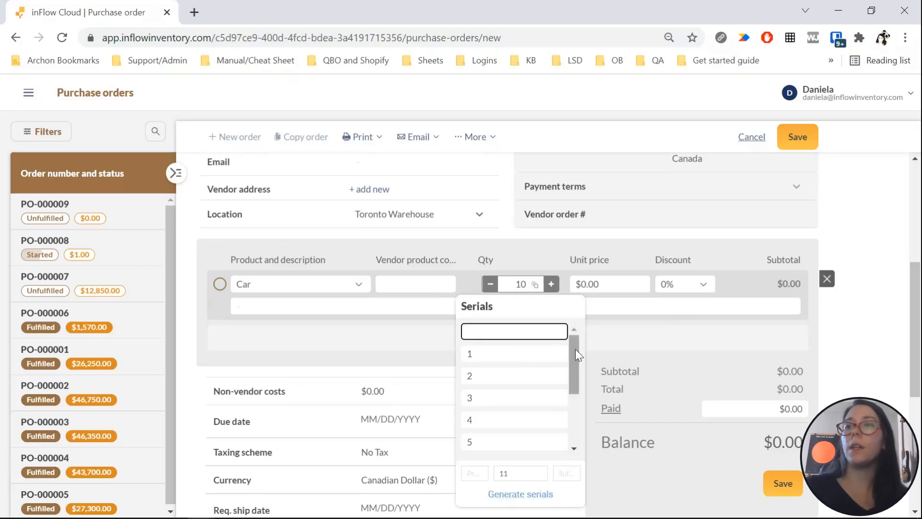
left_click_drag(576, 355, 572, 428)
scroll(512, 336, "up", 3)
left_click(513, 329)
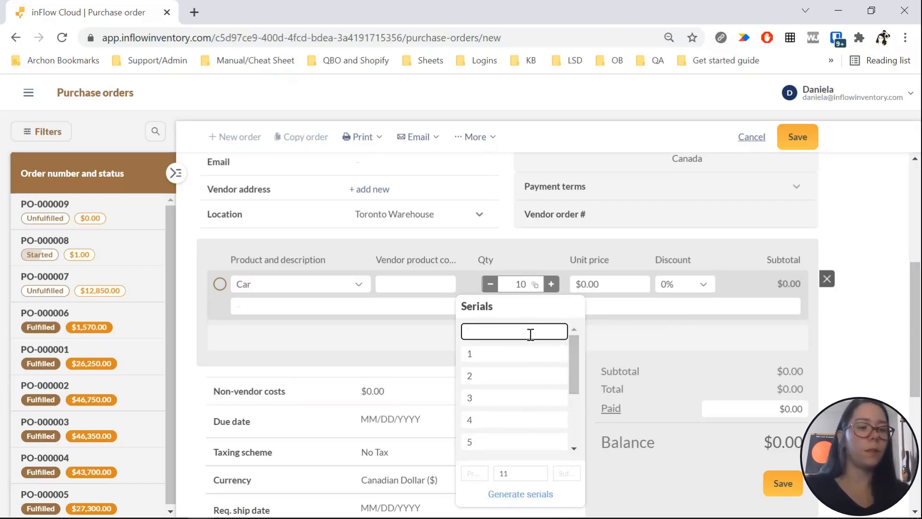
type("123")
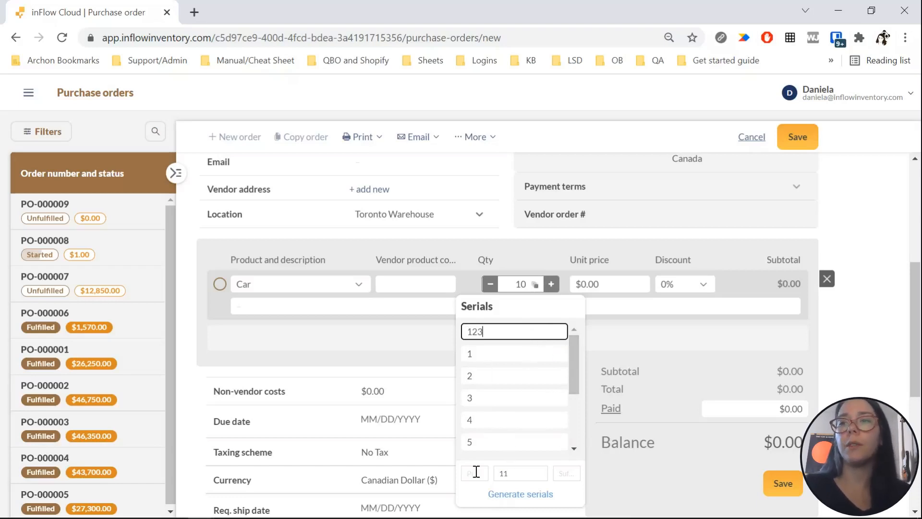
left_click(636, 485)
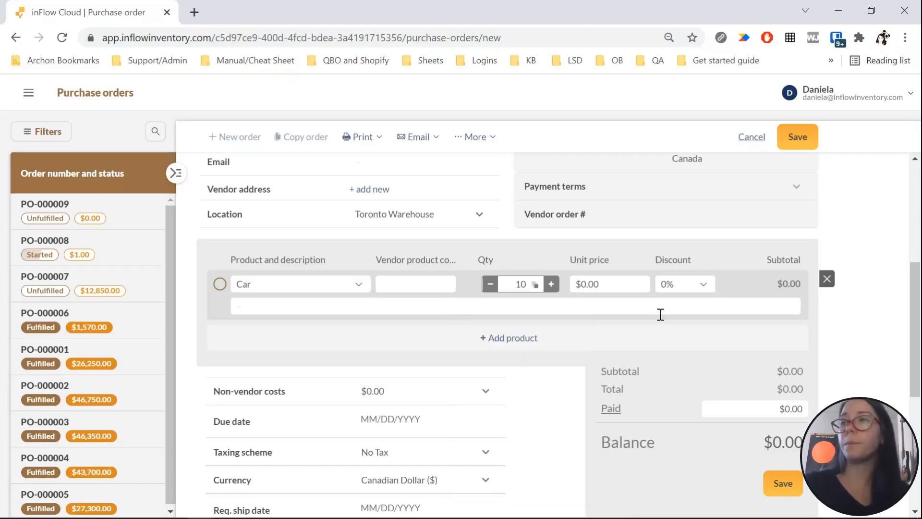
Set the Car line's unit price to 10,000 and save the purchase order.
left_click(588, 280)
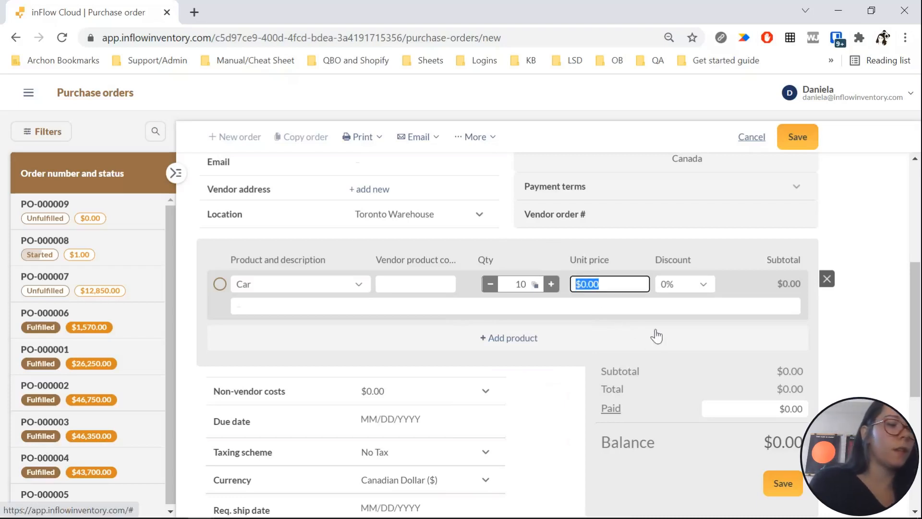
type("10")
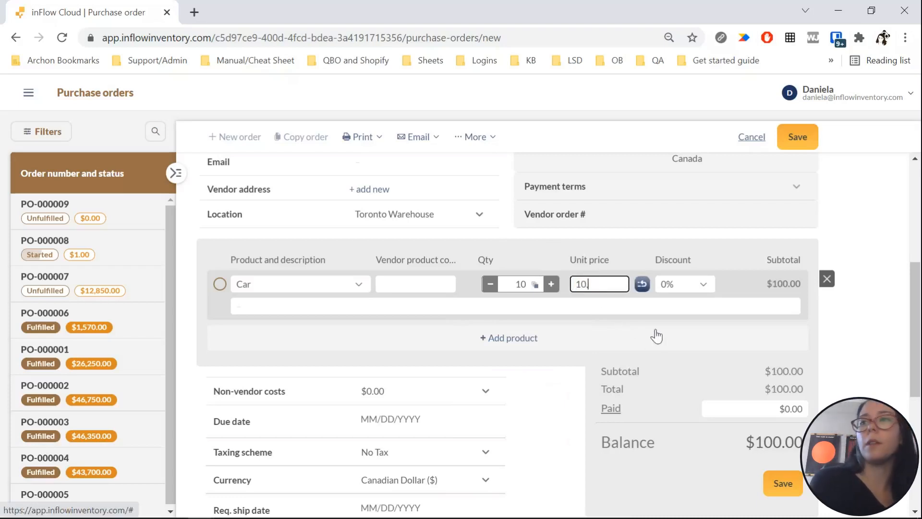
type(",000")
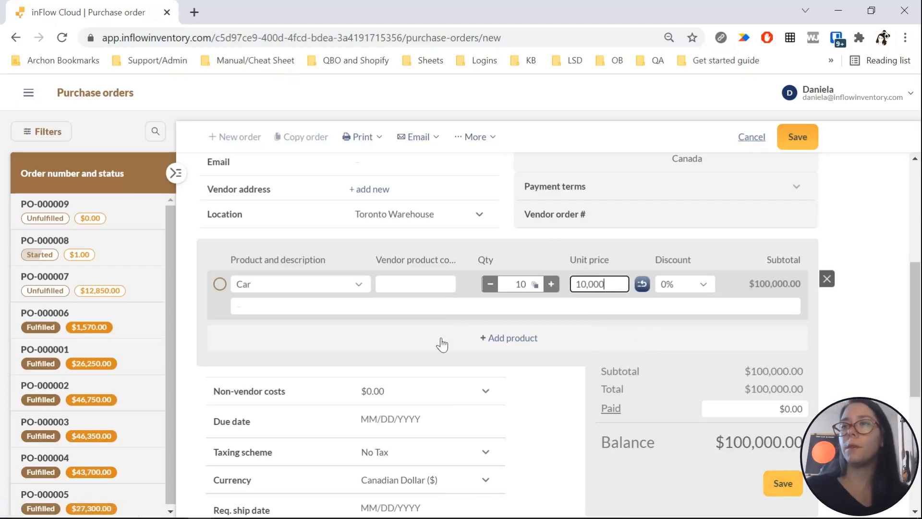
key("ctrl+s")
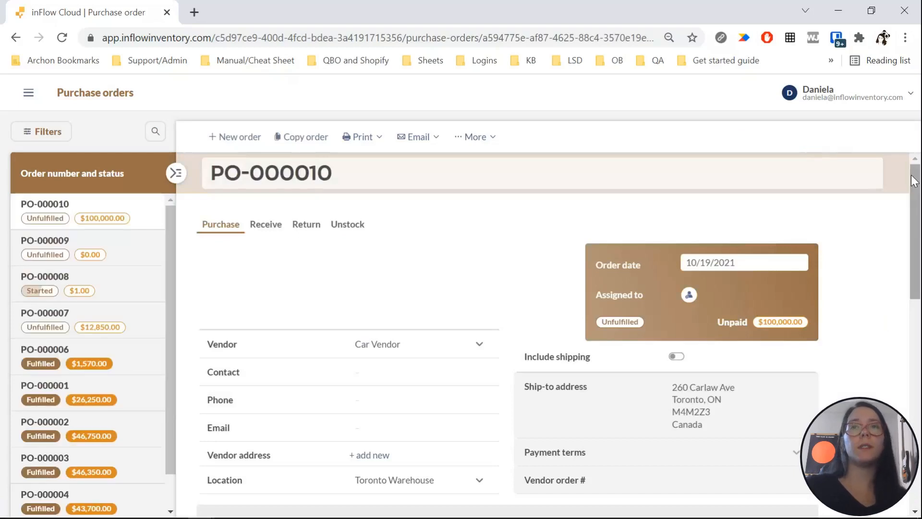
Auto-fill the receiving list of the saved purchase order with the ordered Car units.
left_click_drag(914, 180, 917, 214)
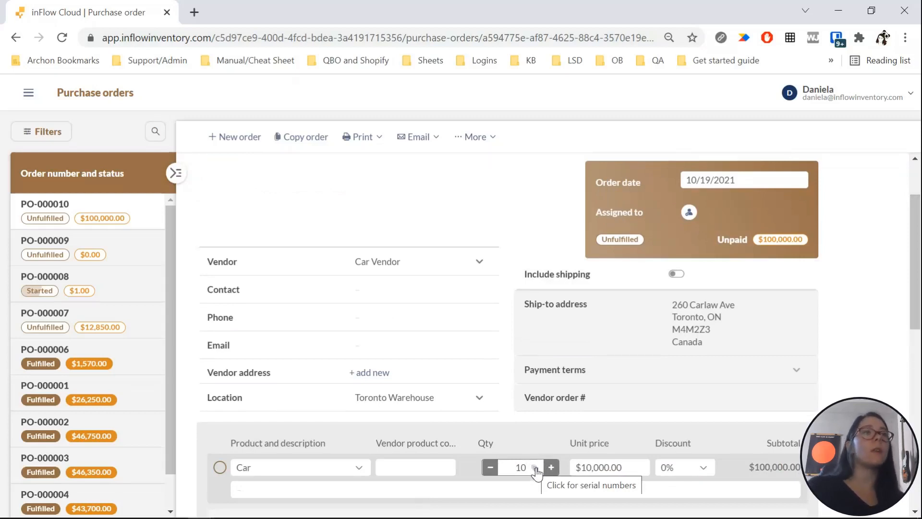
left_click_drag(915, 304, 914, 328)
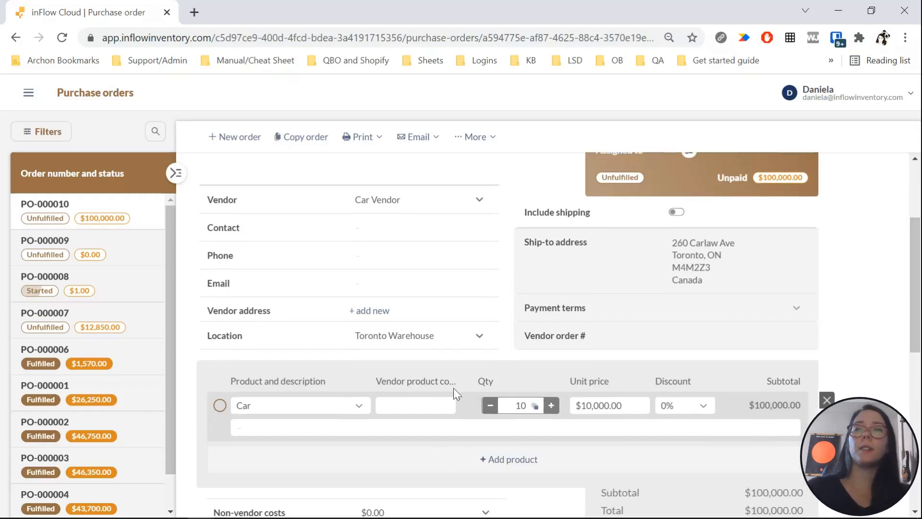
scroll(759, 423, "down", 3)
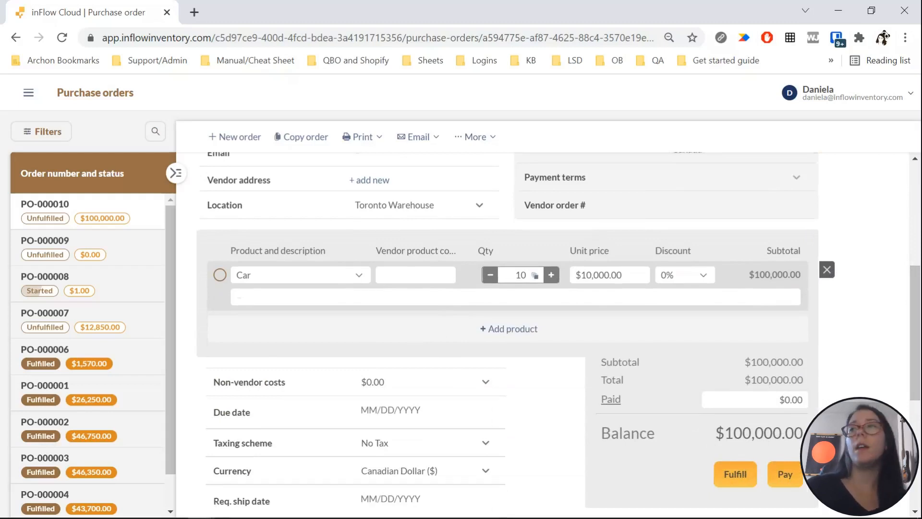
scroll(917, 319, "up", 1)
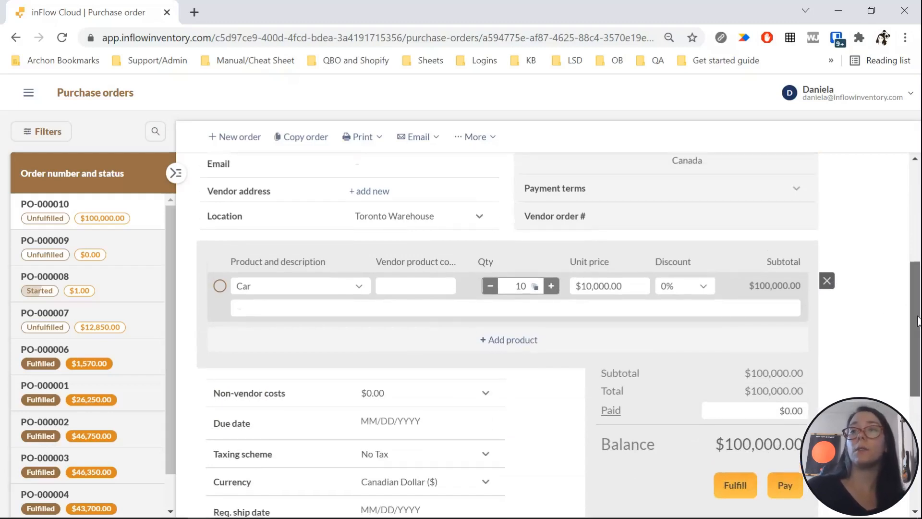
scroll(917, 319, "up", 5)
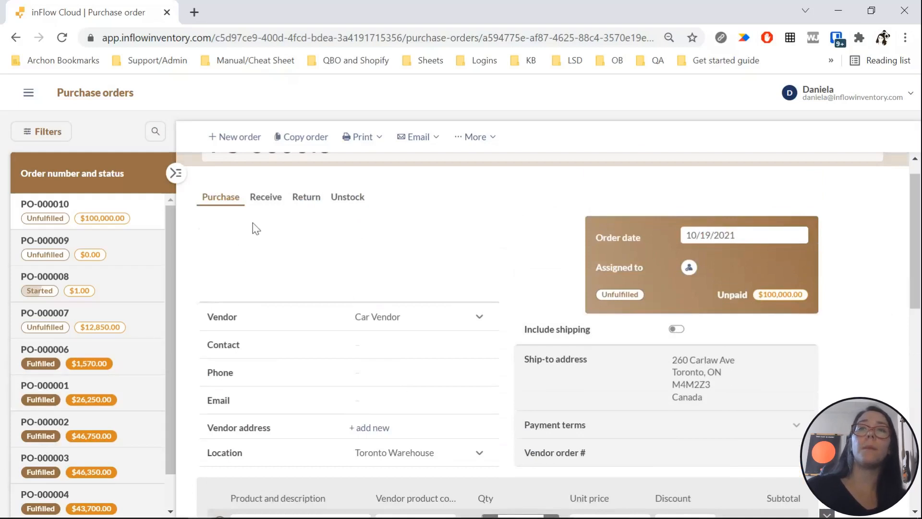
left_click(257, 211)
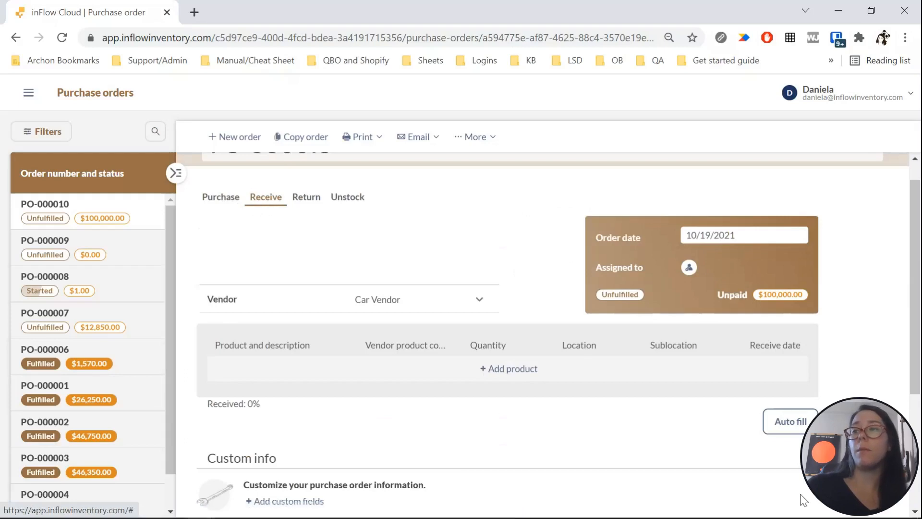
left_click(790, 422)
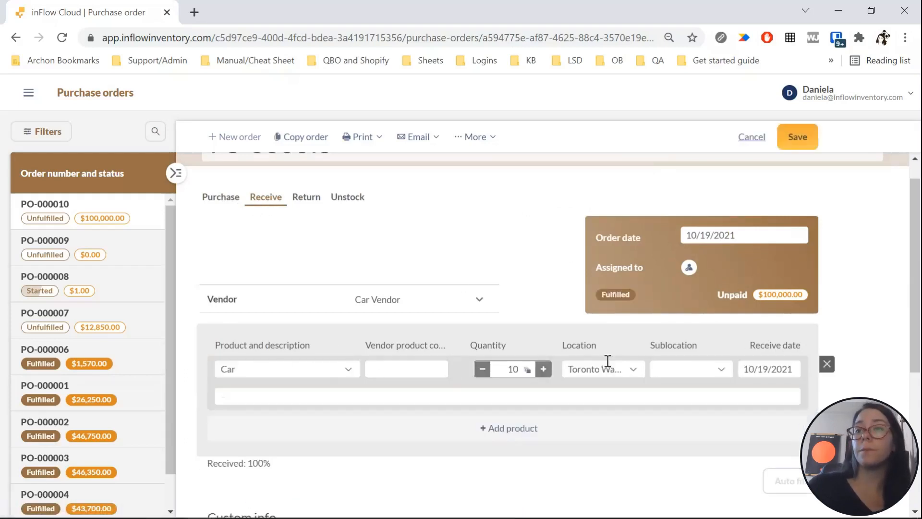
Review the serials on the received Car line and save the fulfilled purchase order.
left_click(528, 369)
scroll(566, 475, "down", 3)
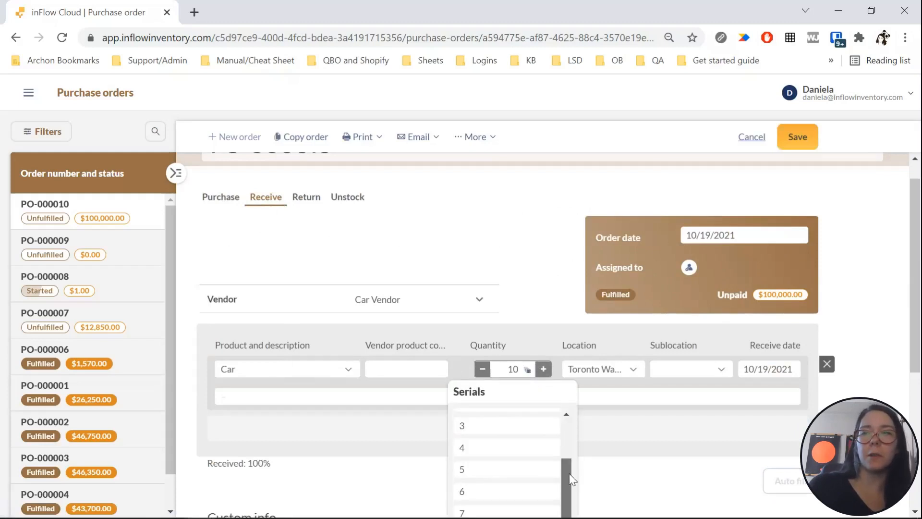
scroll(552, 408, "up", 3)
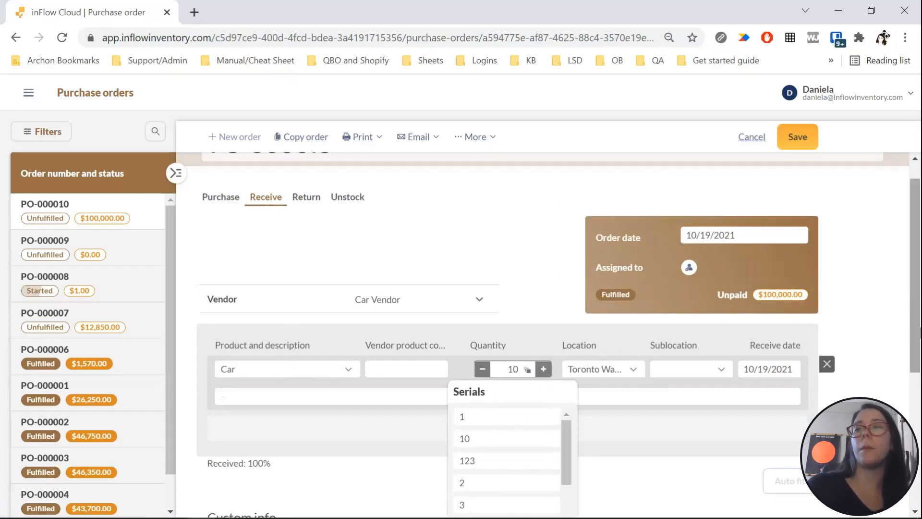
left_click(886, 313)
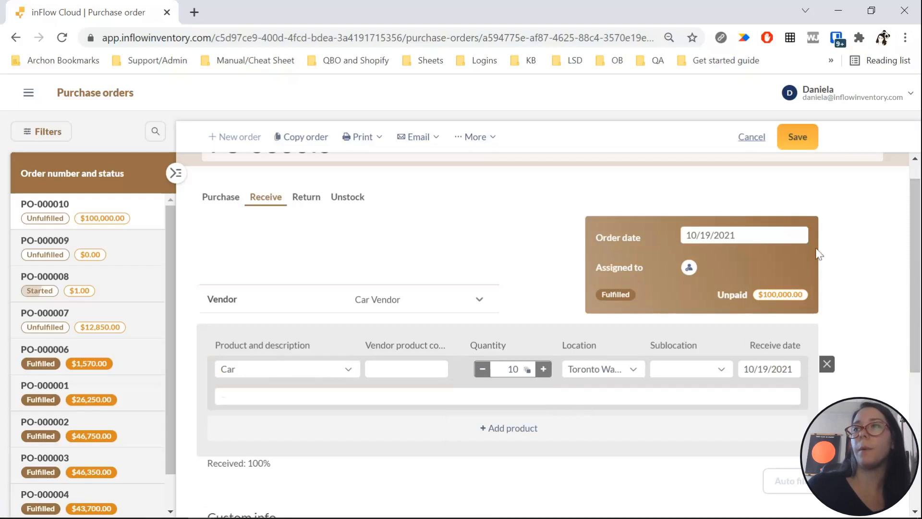
left_click(797, 137)
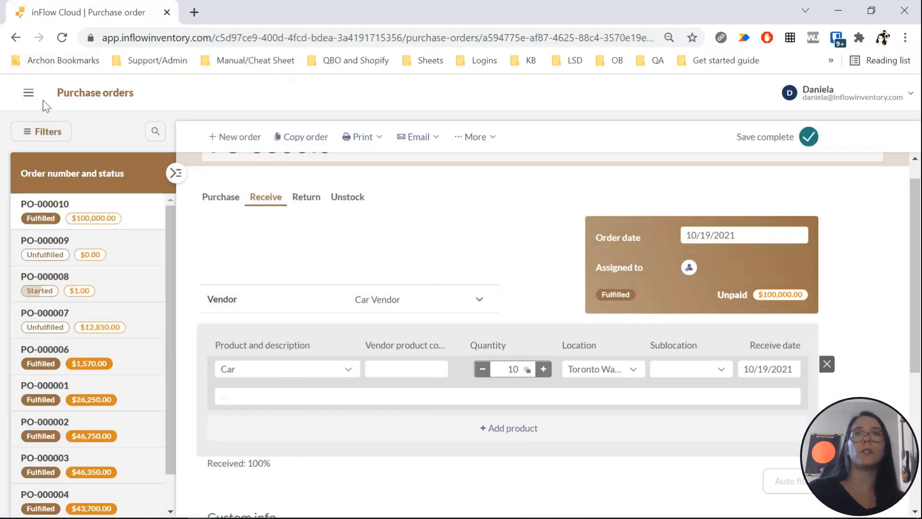
Open the product list in a new browser tab and display the Car product record.
left_click(29, 92)
left_click_drag(205, 243, 202, 364)
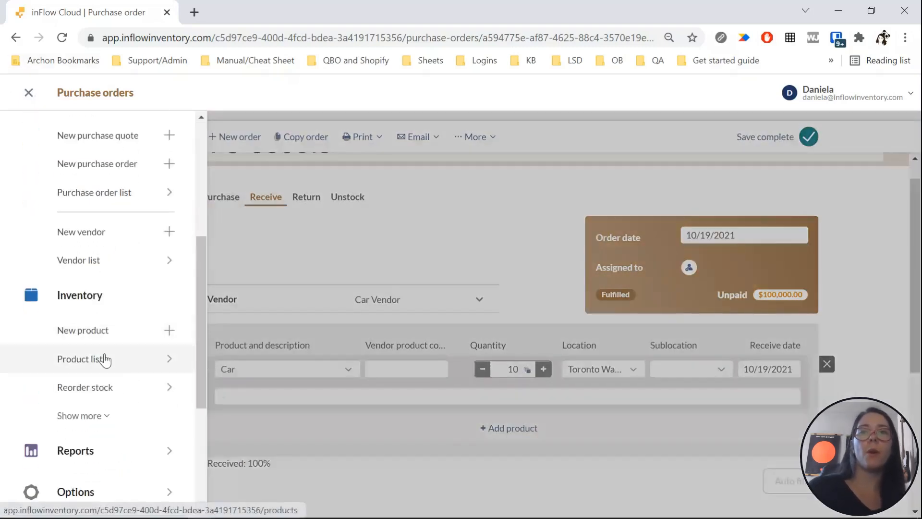
right_click(103, 357)
left_click(171, 367)
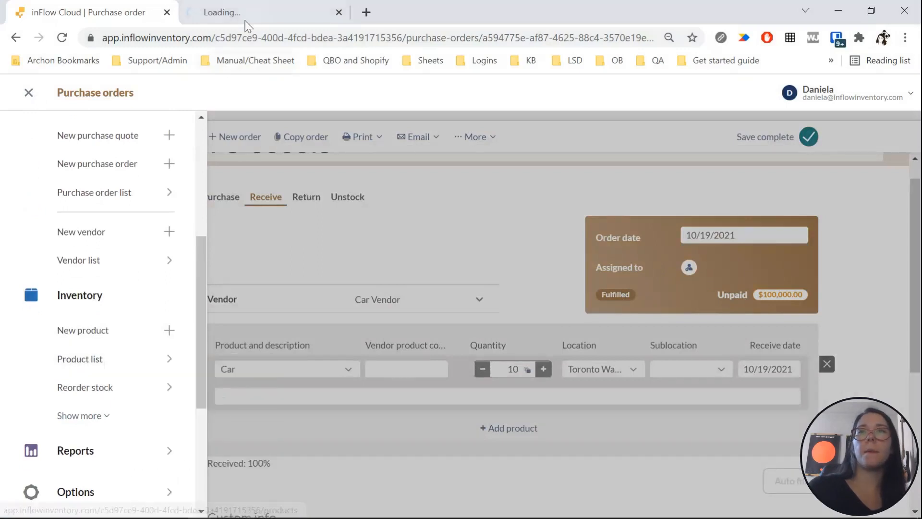
key("ctrl+Tab")
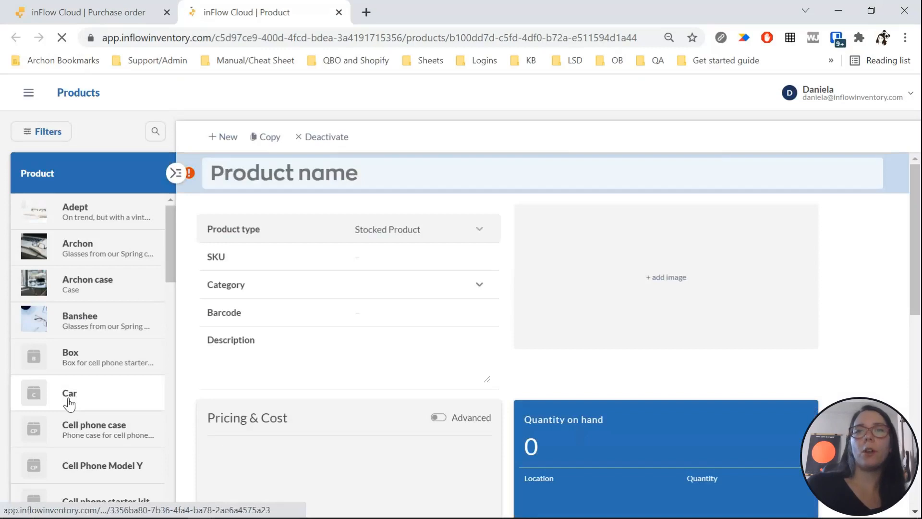
left_click(65, 398)
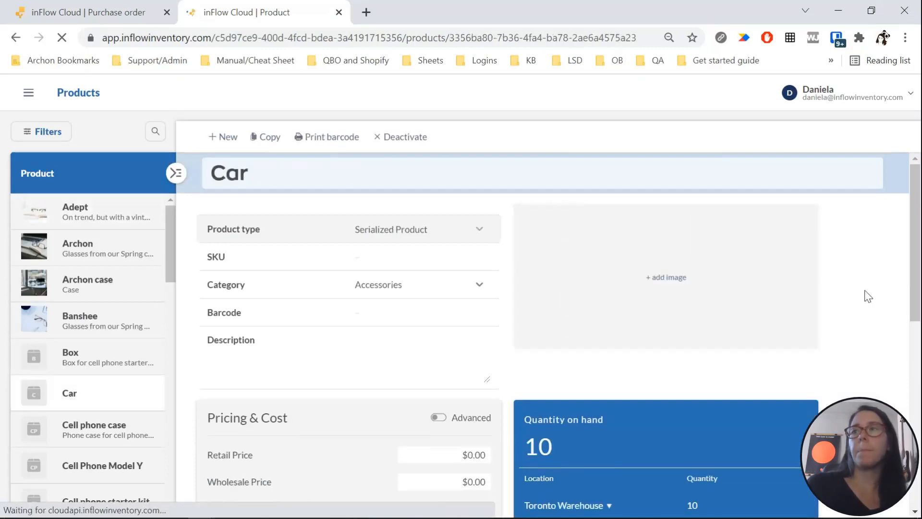
Examine the Car product's quantity on hand and its serials stocked at Toronto Warehouse.
scroll(919, 227, "down", 2)
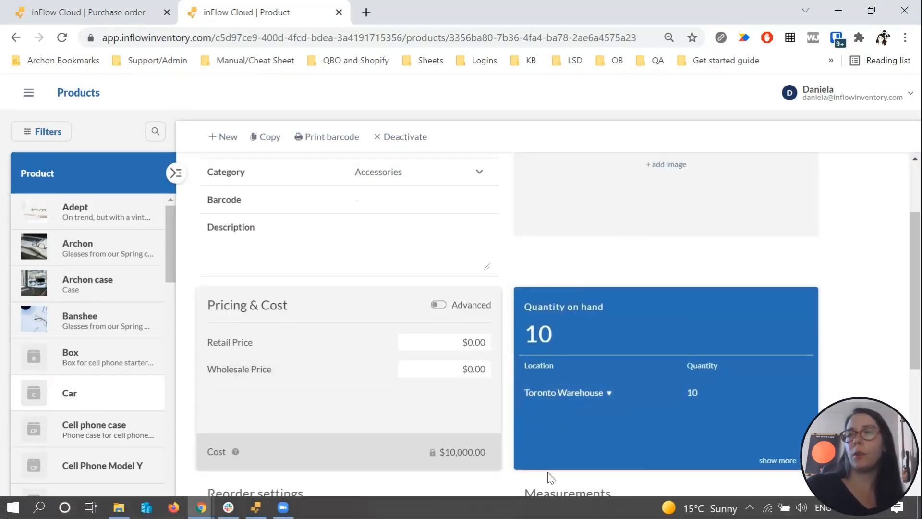
left_click(609, 392)
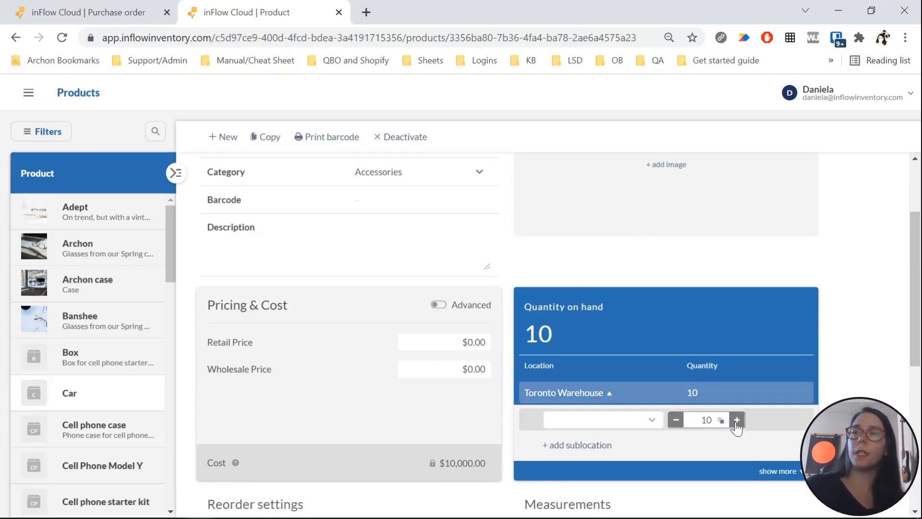
left_click(721, 422)
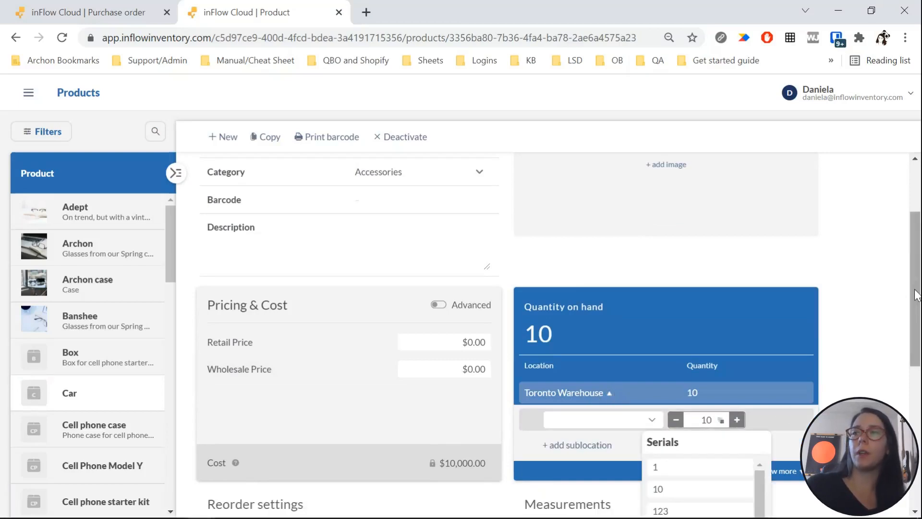
scroll(722, 421, "down", 3)
left_click(720, 292)
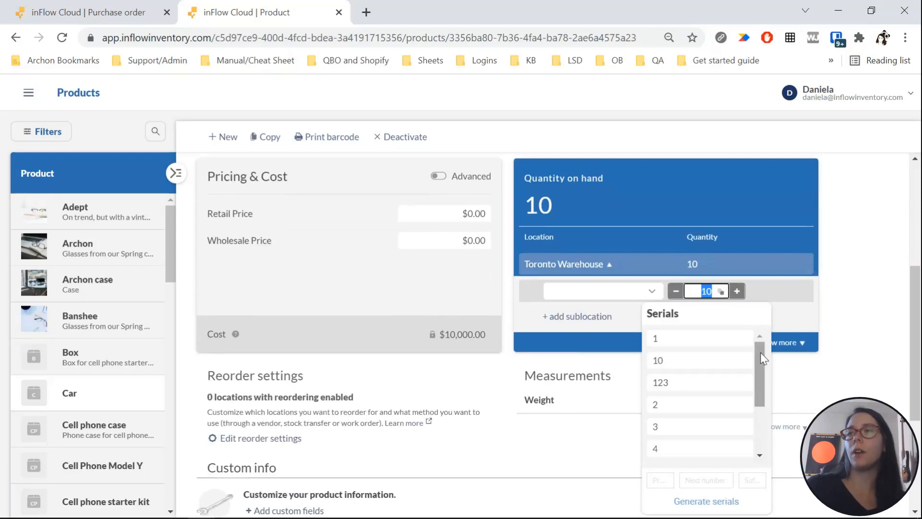
scroll(756, 375, "down", 3)
left_click_drag(756, 376, 752, 318)
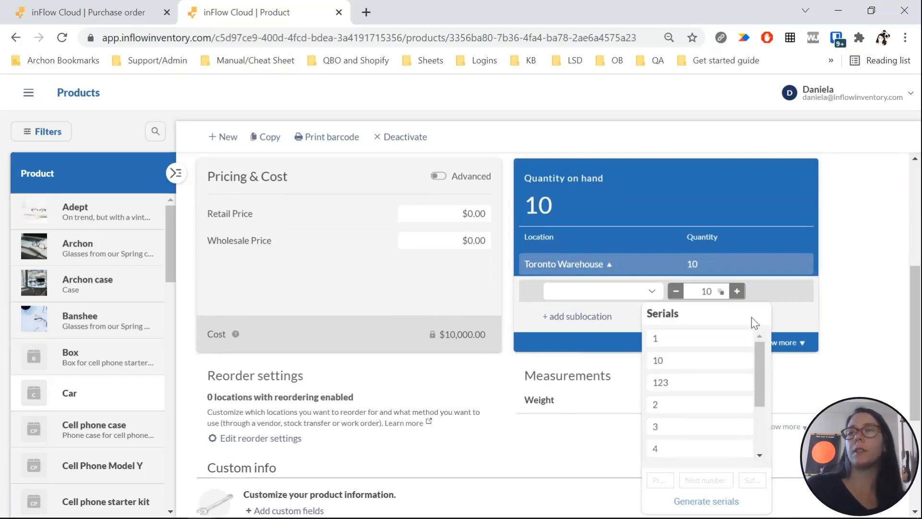
left_click(840, 332)
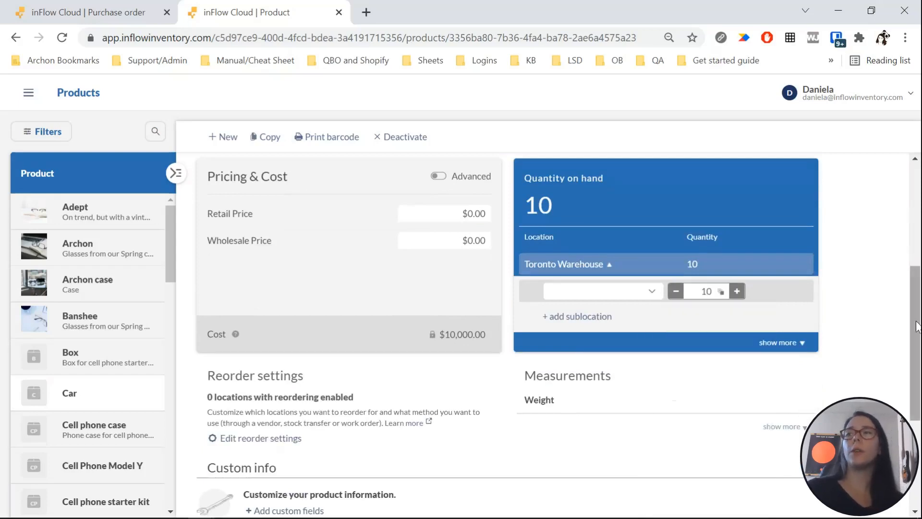
left_click_drag(917, 326, 919, 205)
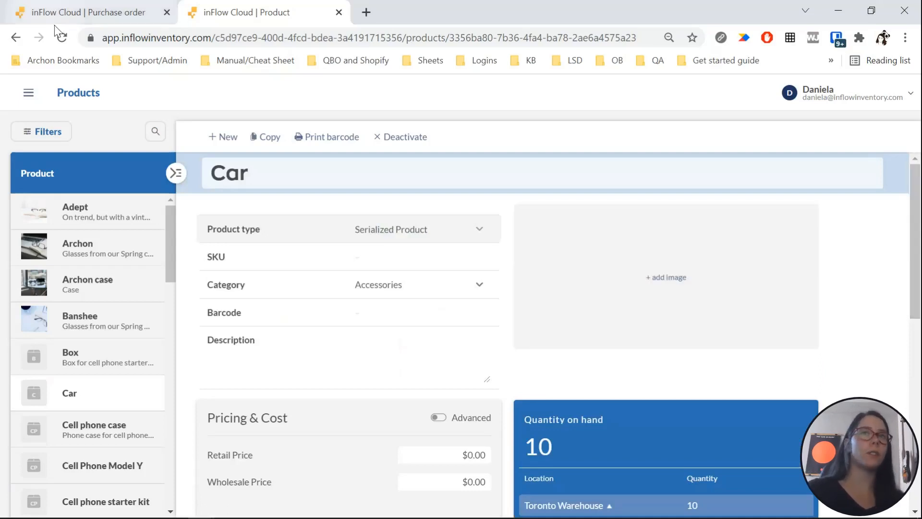
Return to the purchase order's browser tab and start a new sales order from there.
left_click(126, 22)
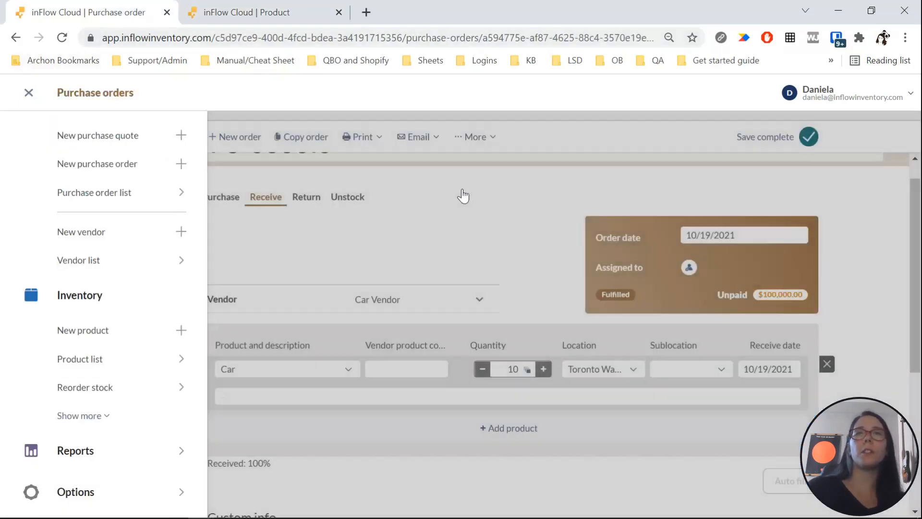
left_click(28, 93)
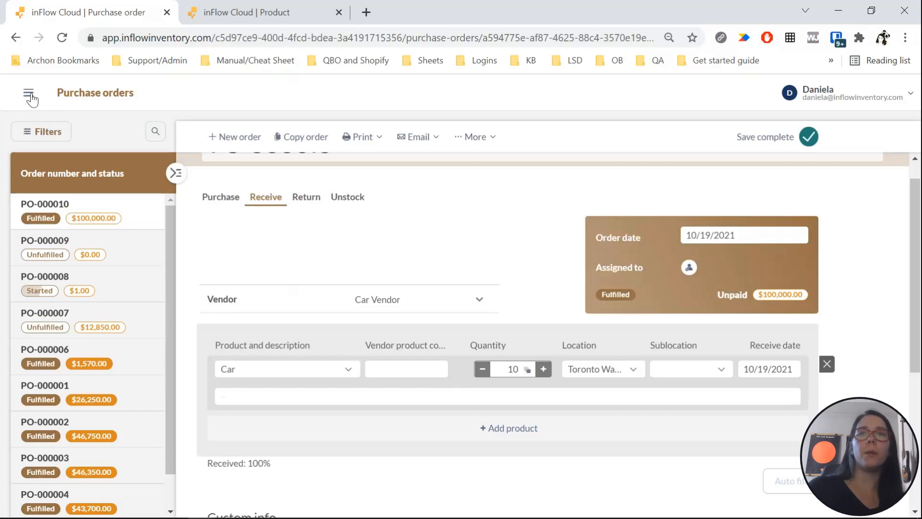
left_click(29, 94)
scroll(201, 168, "up", 6)
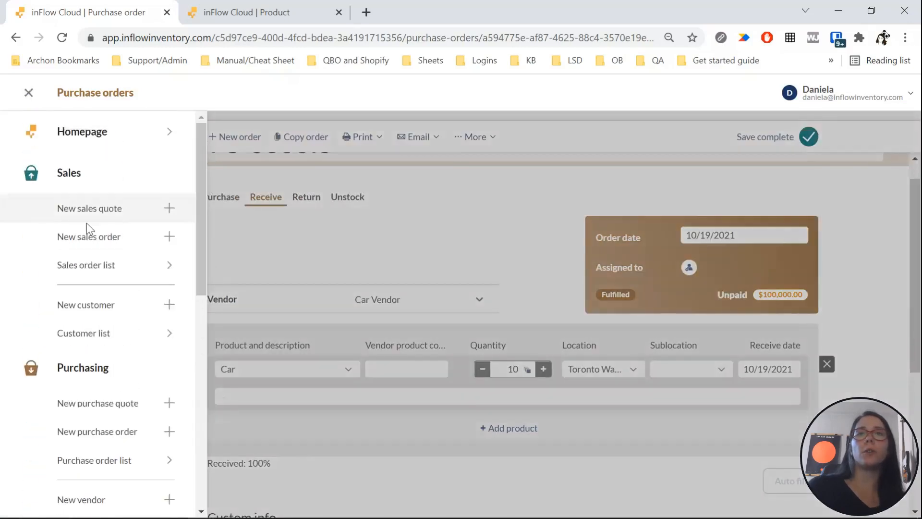
left_click(89, 236)
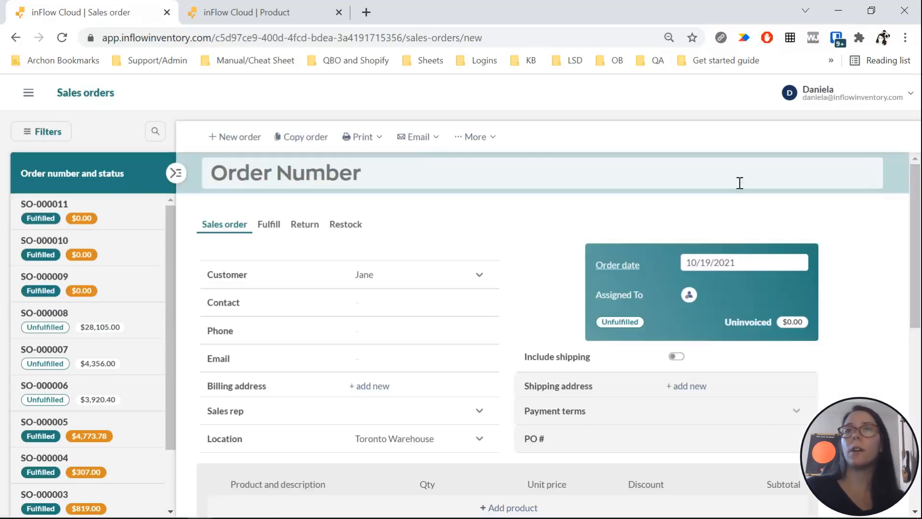
Add the Car product as a line on the new sales order.
scroll(918, 180, "down", 1)
left_click_drag(918, 180, 918, 211)
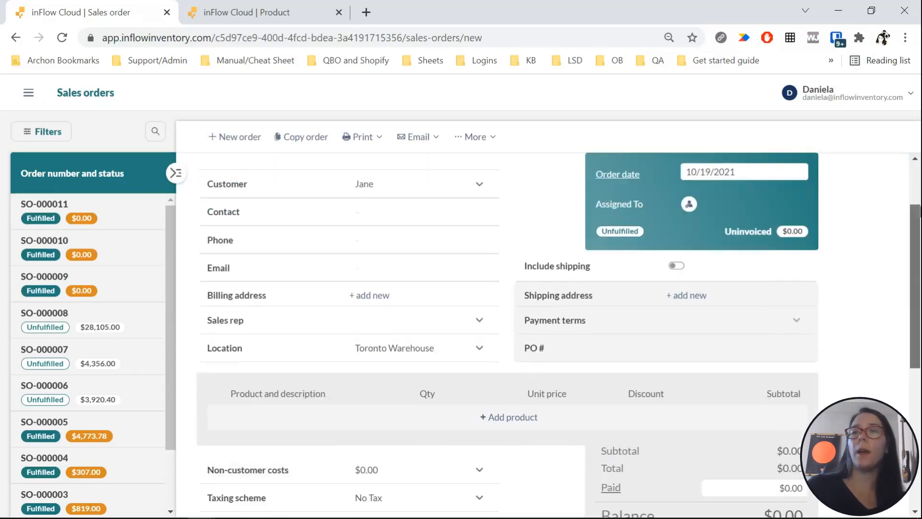
left_click(519, 426)
type("car")
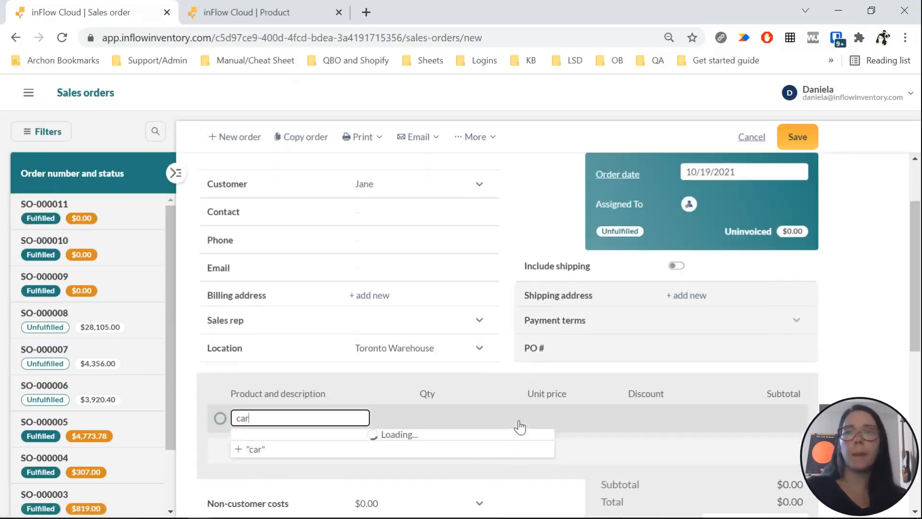
left_click(312, 435)
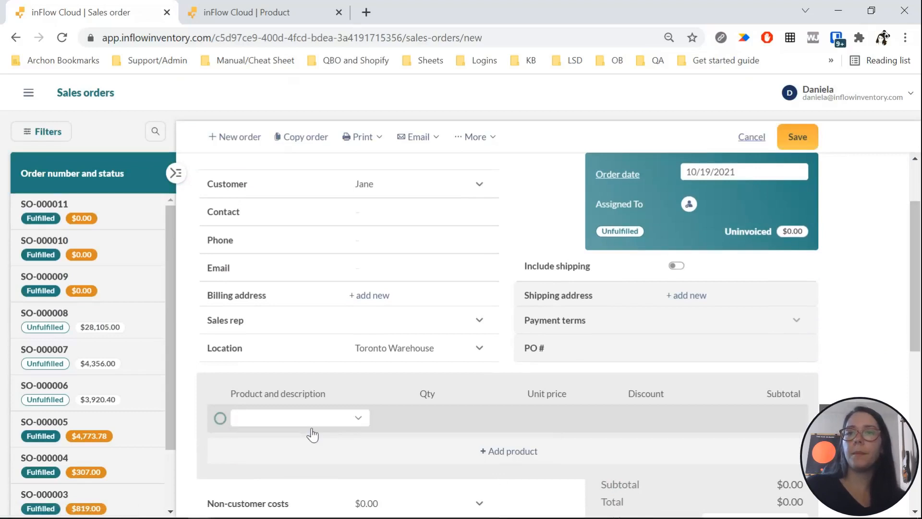
left_click(357, 419)
type("cA")
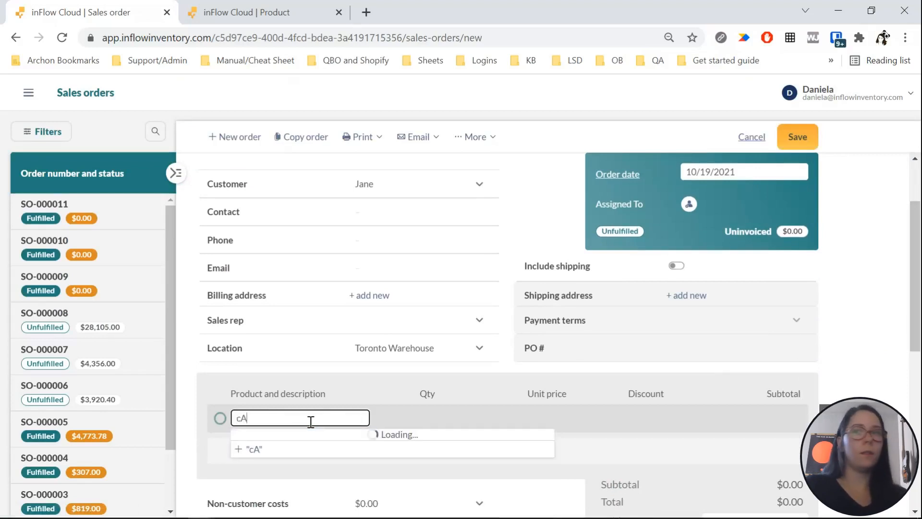
type("R")
left_click(312, 443)
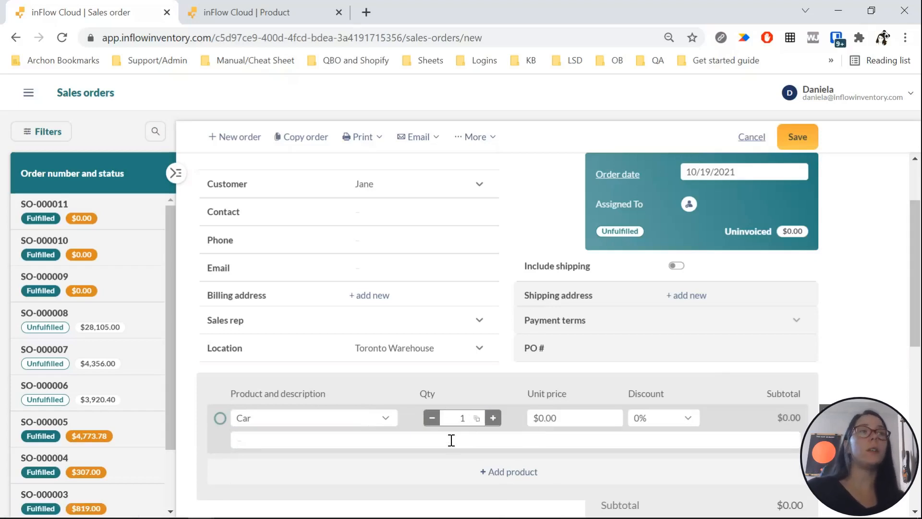
Assign serial 123 to the Car line on the new sales order.
scroll(917, 318, "down", 1)
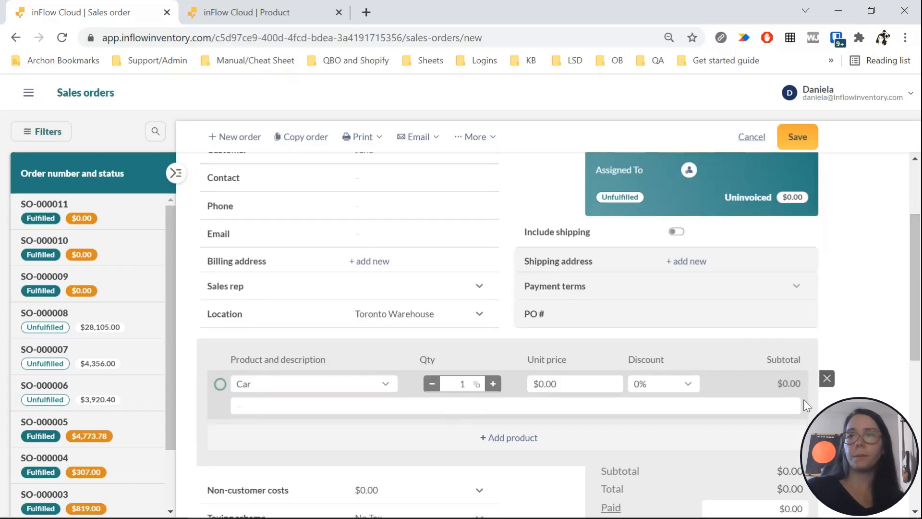
left_click(477, 386)
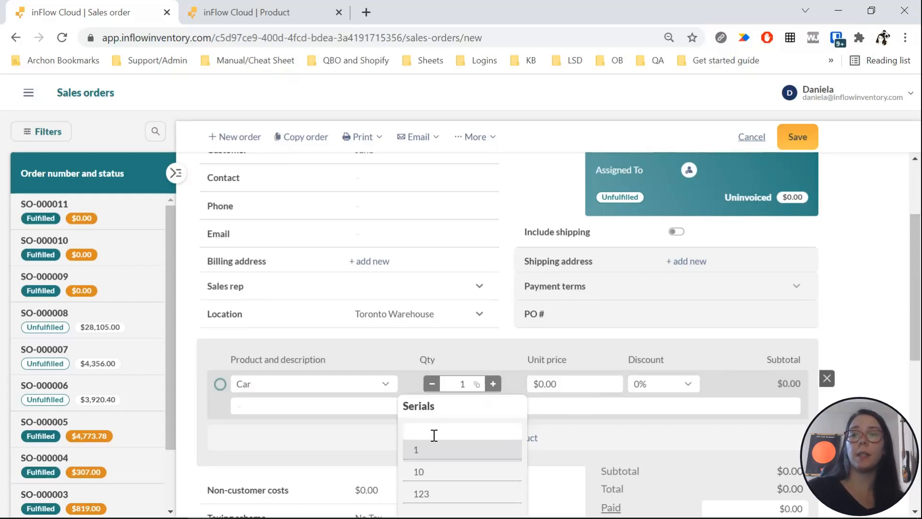
left_click_drag(915, 288, 915, 309)
left_click(477, 336)
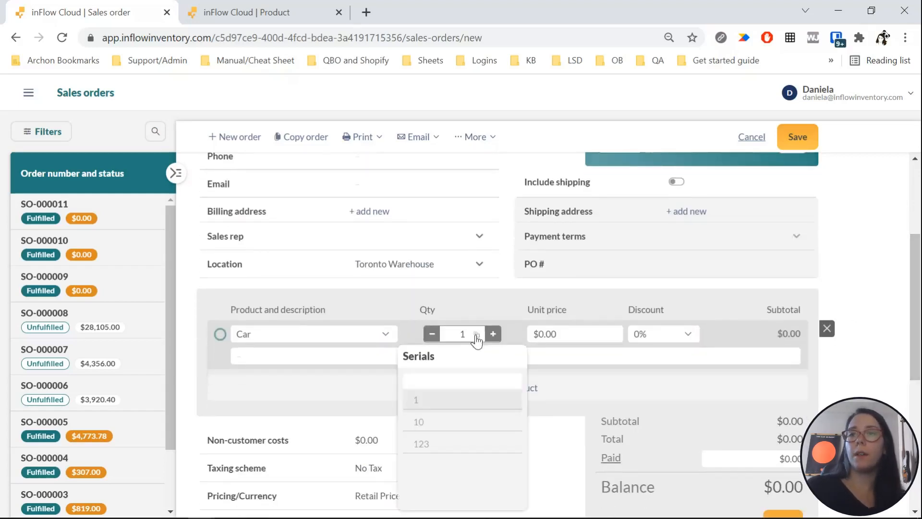
left_click(429, 445)
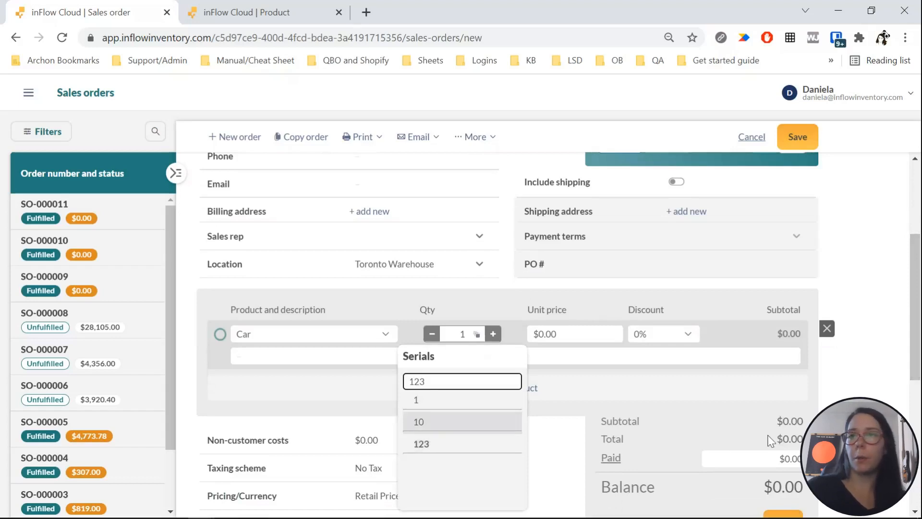
left_click(863, 375)
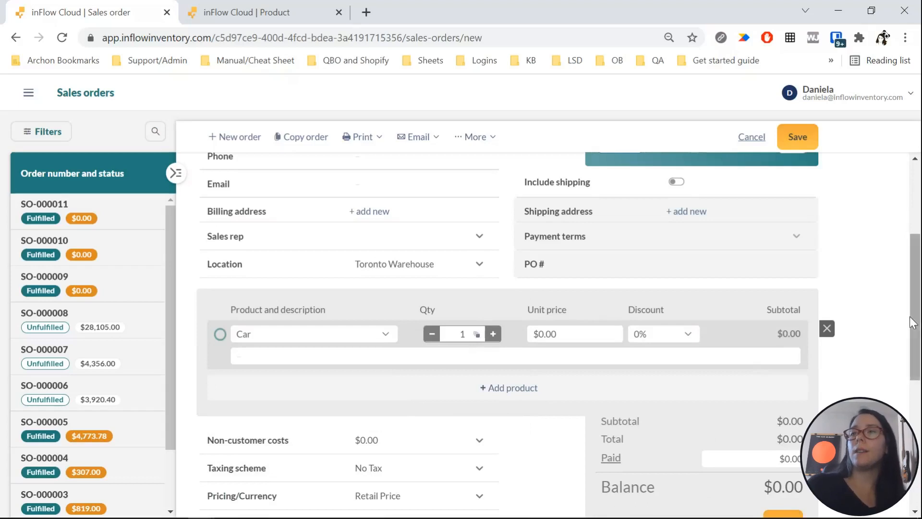
Save the new sales order with its Car line.
left_click_drag(916, 295, 907, 252)
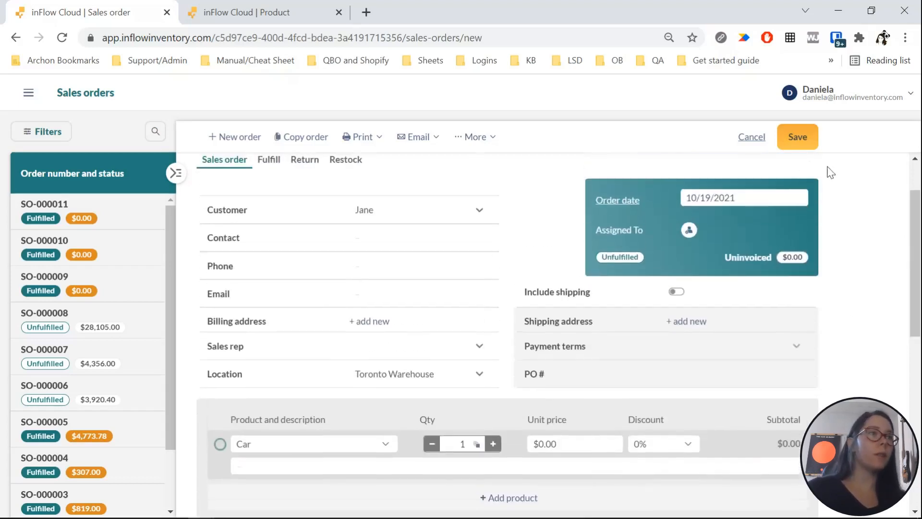
left_click_drag(914, 329, 916, 311)
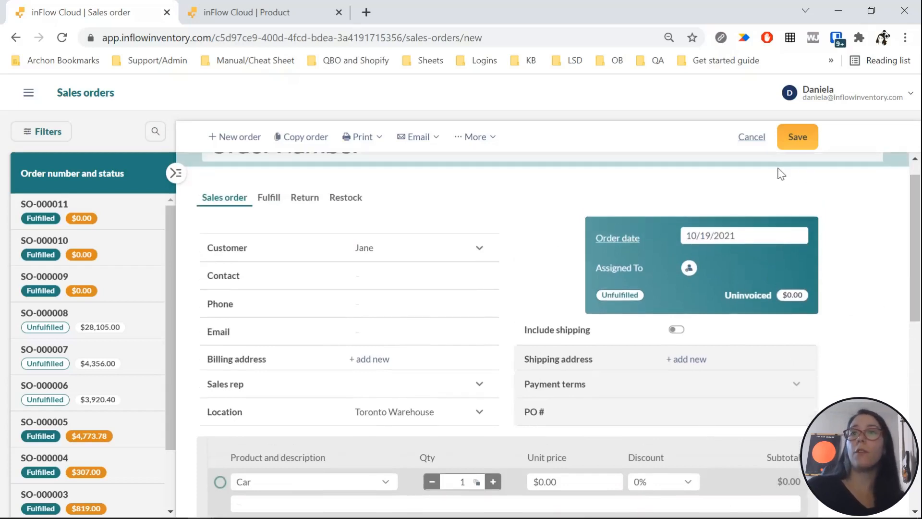
scroll(918, 288, "up", 1)
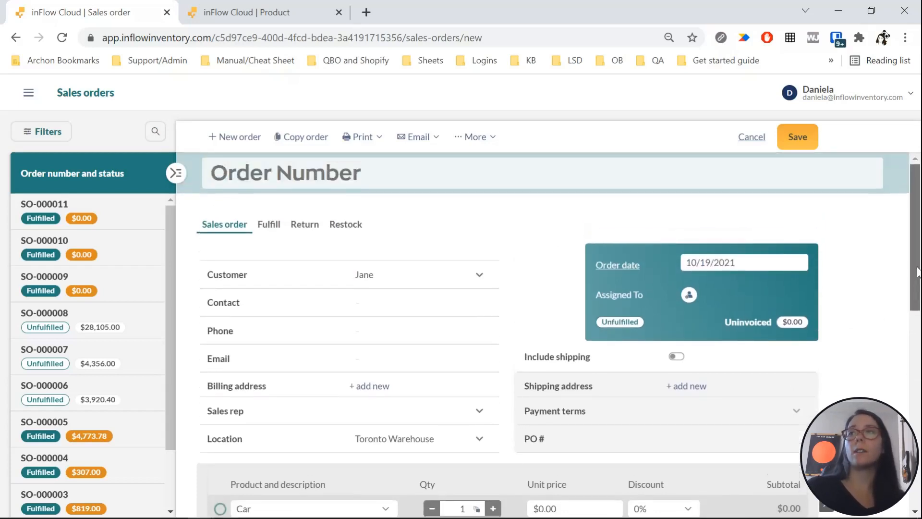
left_click(797, 137)
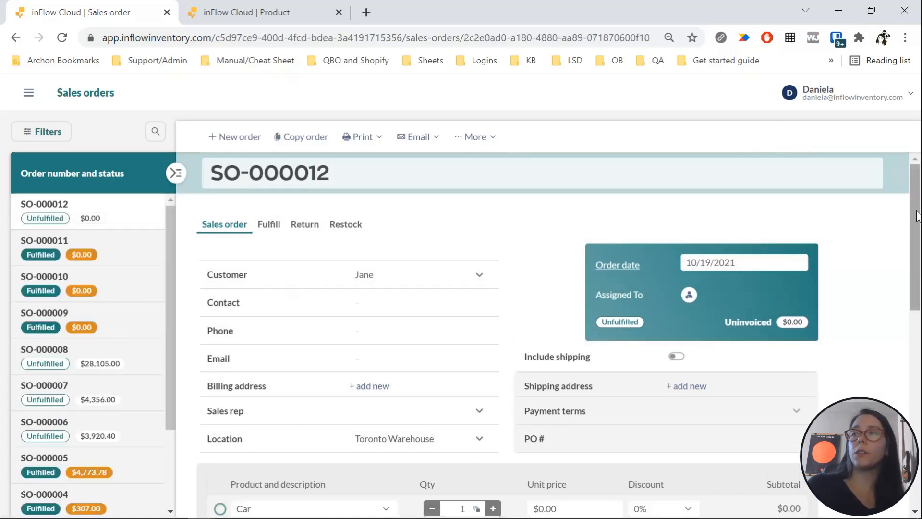
Auto fill the sales order's fulfillment with the Car unit, check its serial, and save the order.
scroll(672, 384, "down", 6)
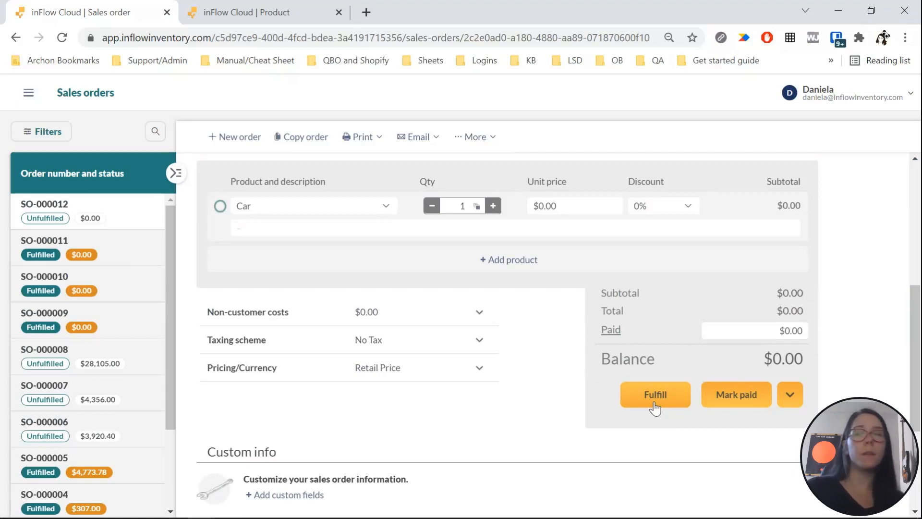
left_click_drag(916, 322, 915, 214)
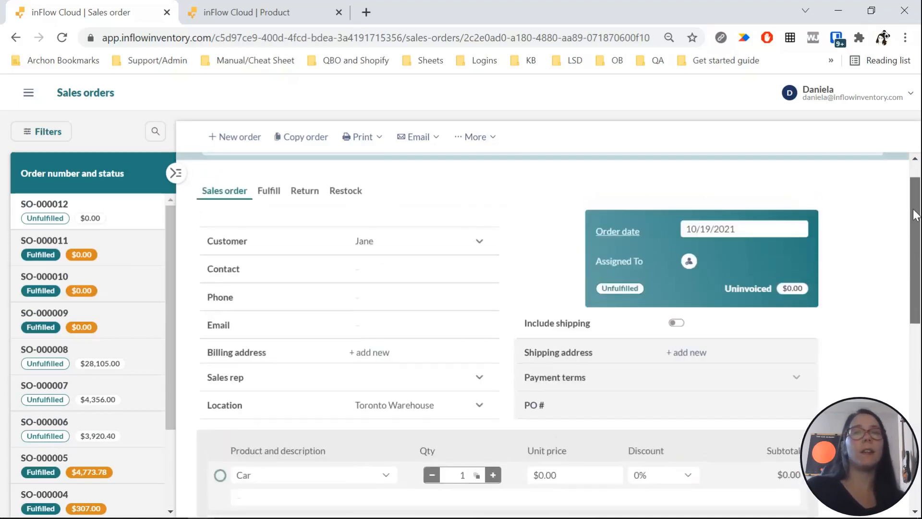
left_click(265, 194)
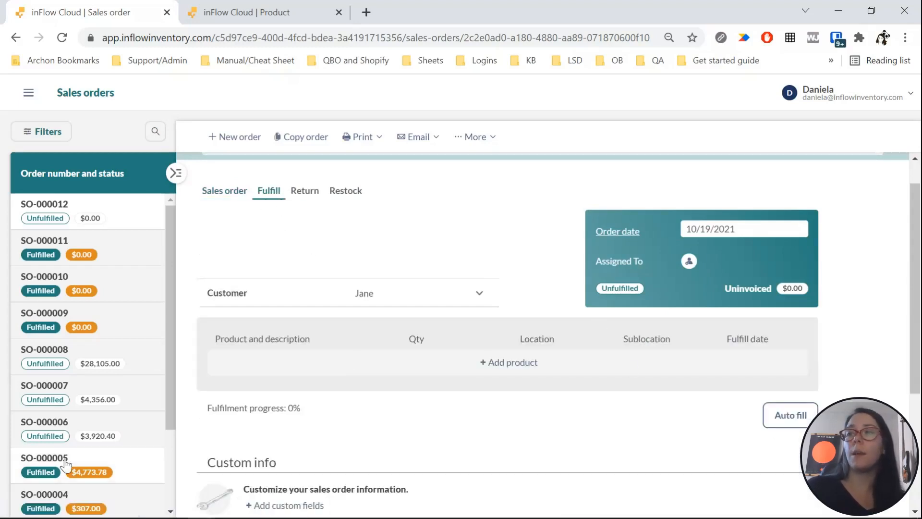
left_click(283, 368)
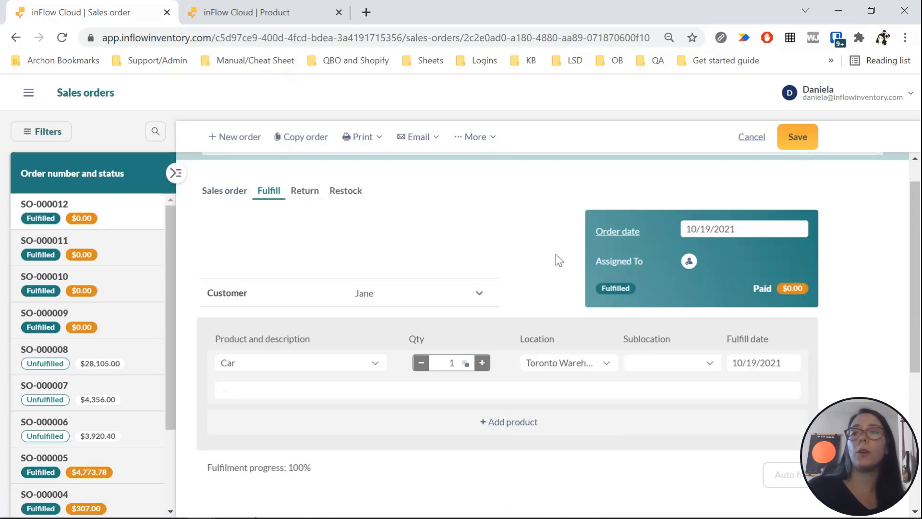
left_click(467, 362)
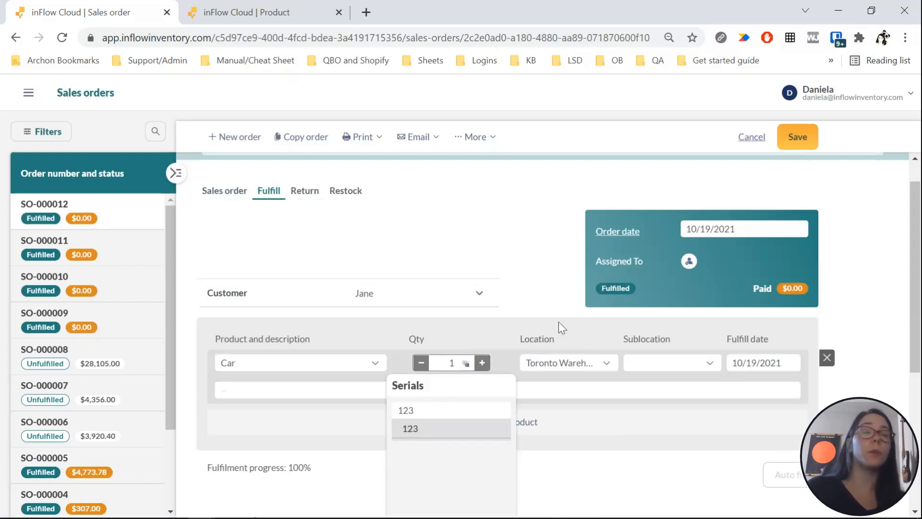
left_click(550, 266)
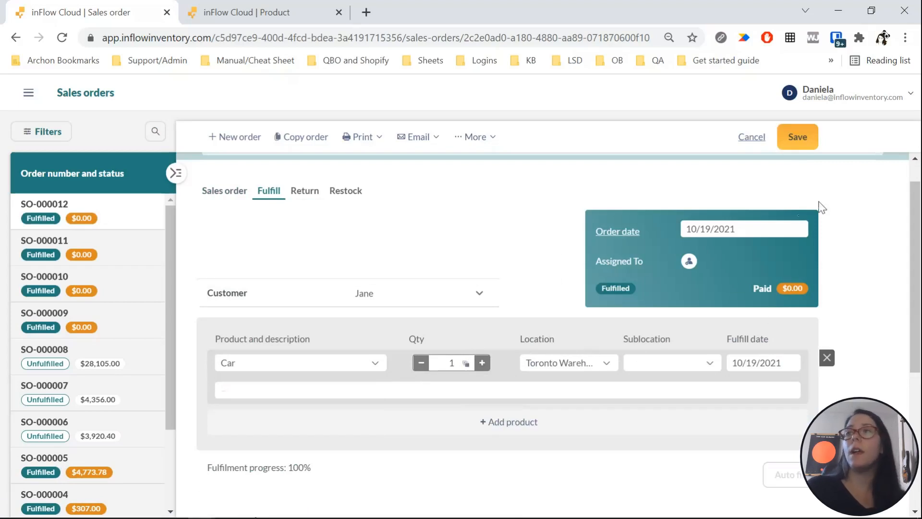
left_click(812, 144)
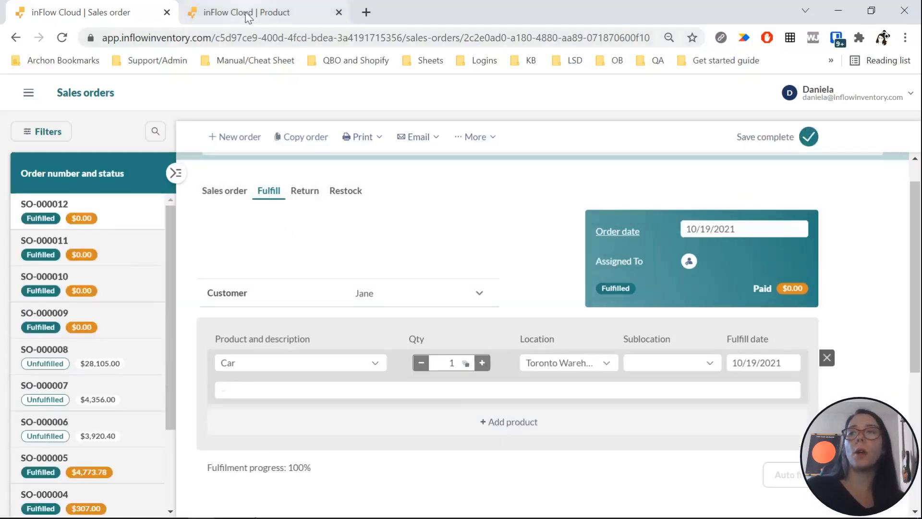
Reload the Car product record in its browser tab and examine the quantity and serials remaining at Toronto Warehouse.
left_click(250, 13)
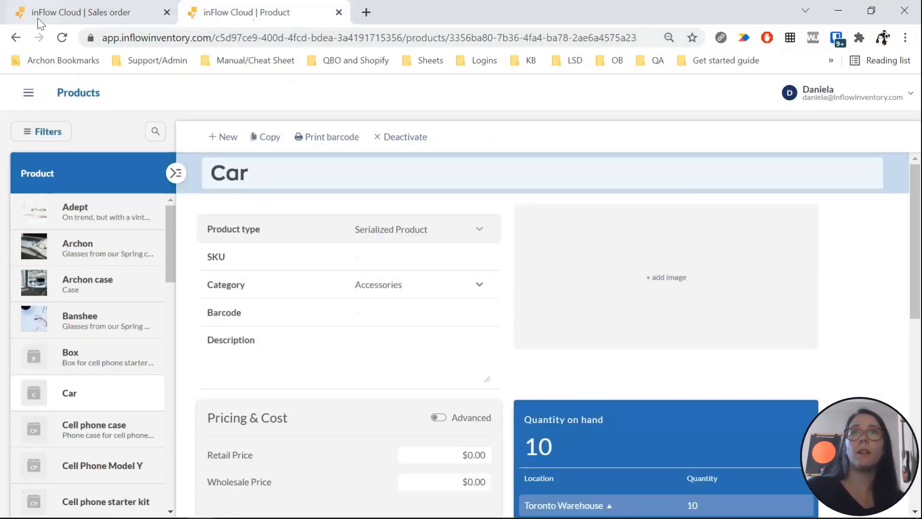
left_click(63, 38)
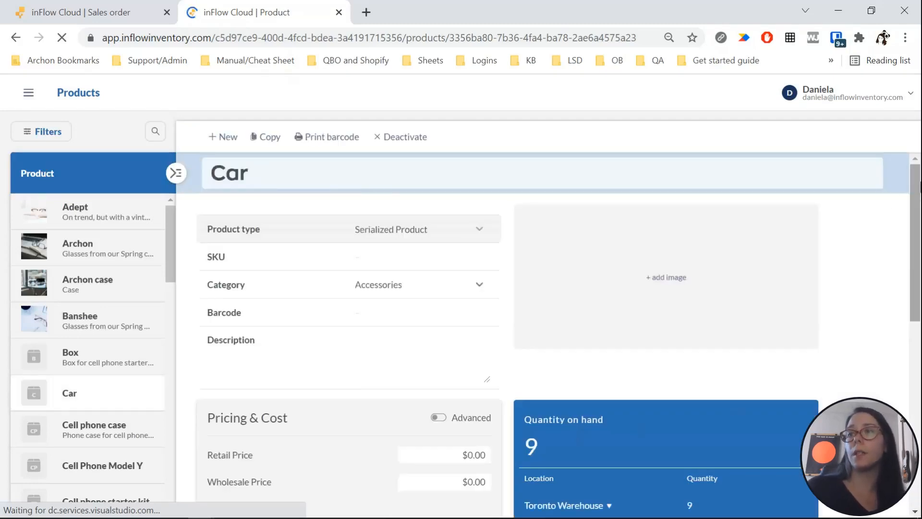
scroll(615, 379, "down", 3)
left_click(689, 396)
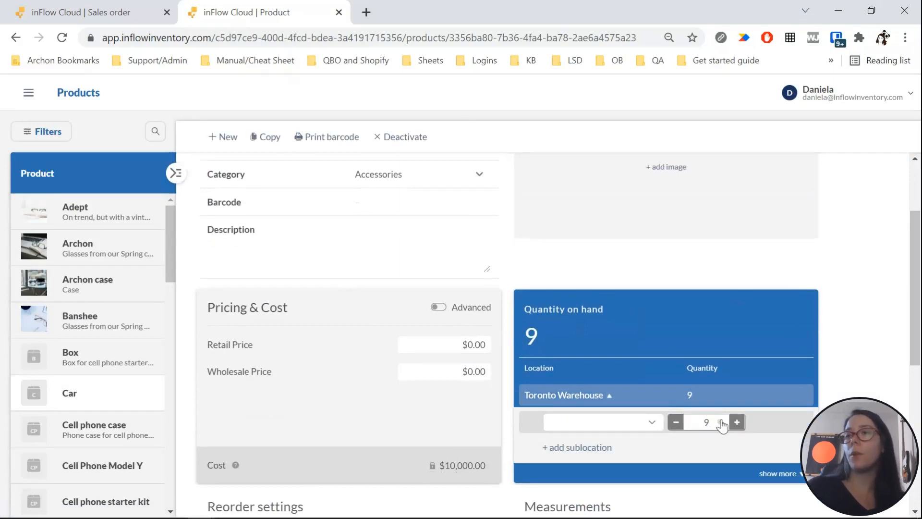
scroll(567, 273, "down", 3)
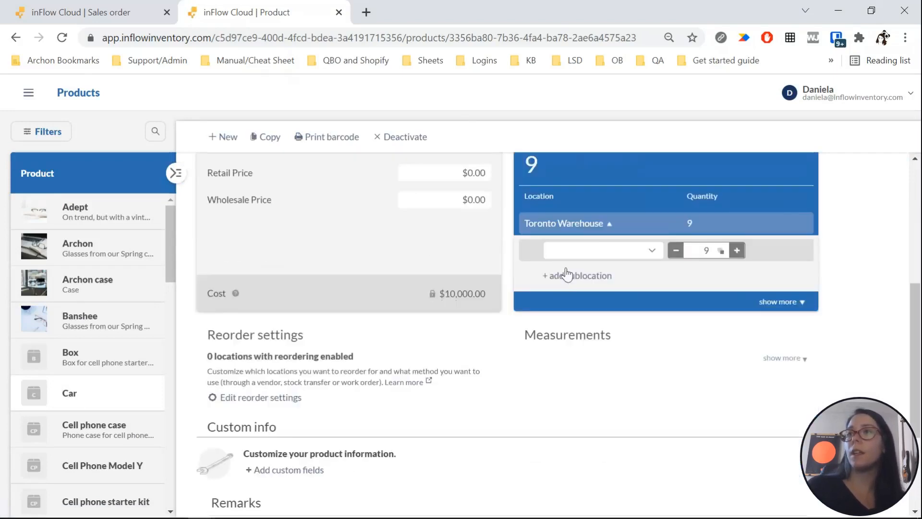
mouse_move(722, 258)
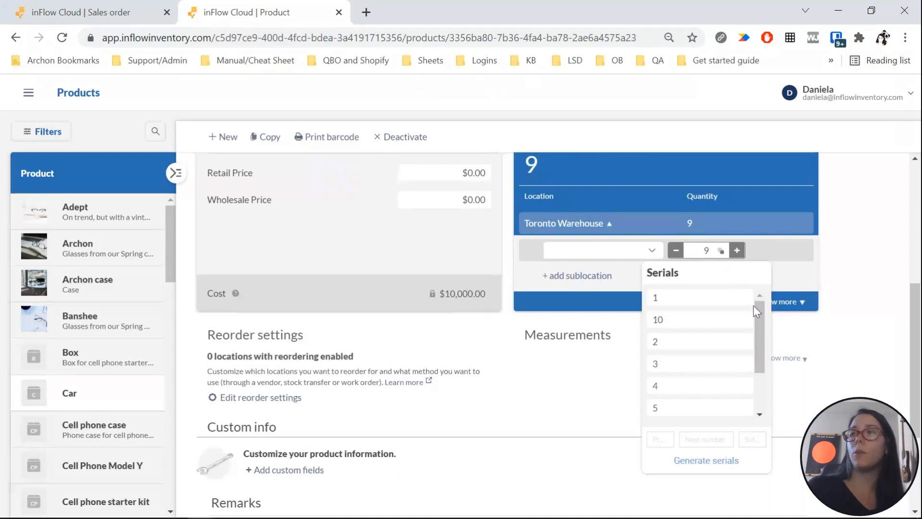
mouse_move(757, 310)
left_mouse_down()
mouse_move(768, 379)
mouse_move(769, 307)
left_mouse_up()
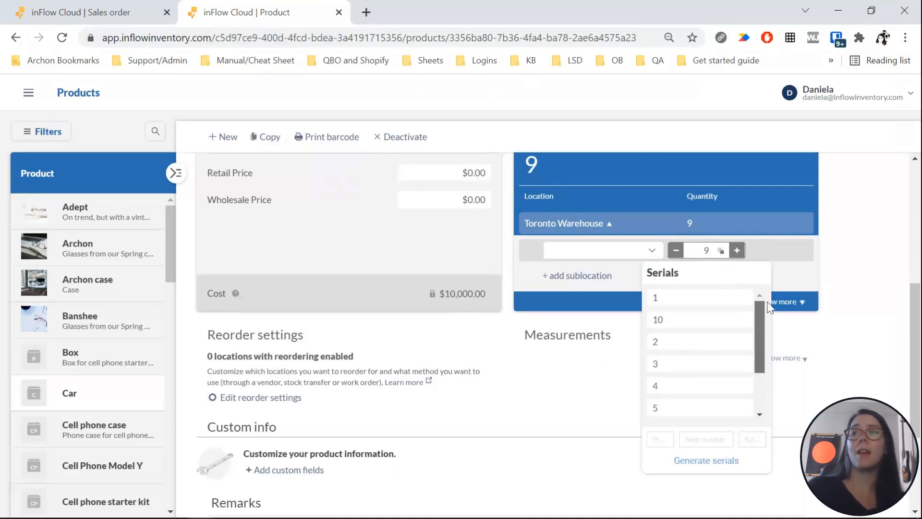
left_click(872, 267)
left_click_drag(909, 299, 914, 181)
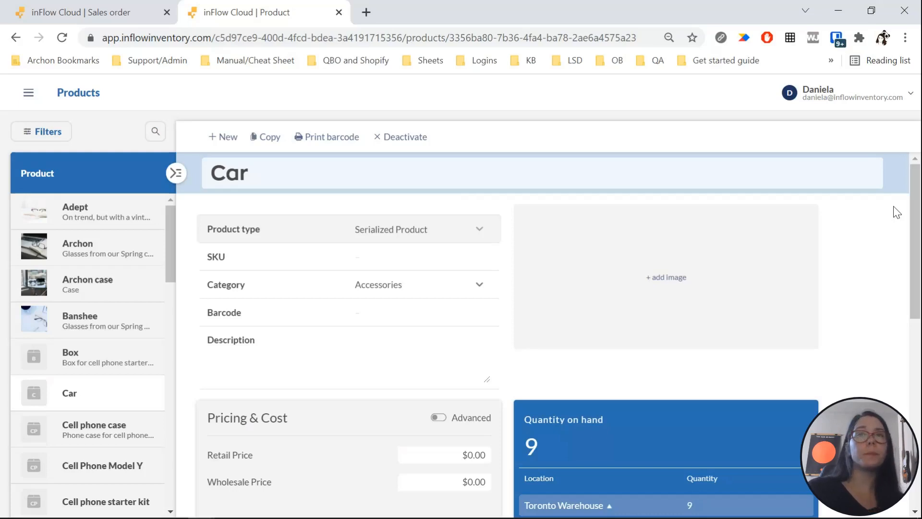
left_click(29, 91)
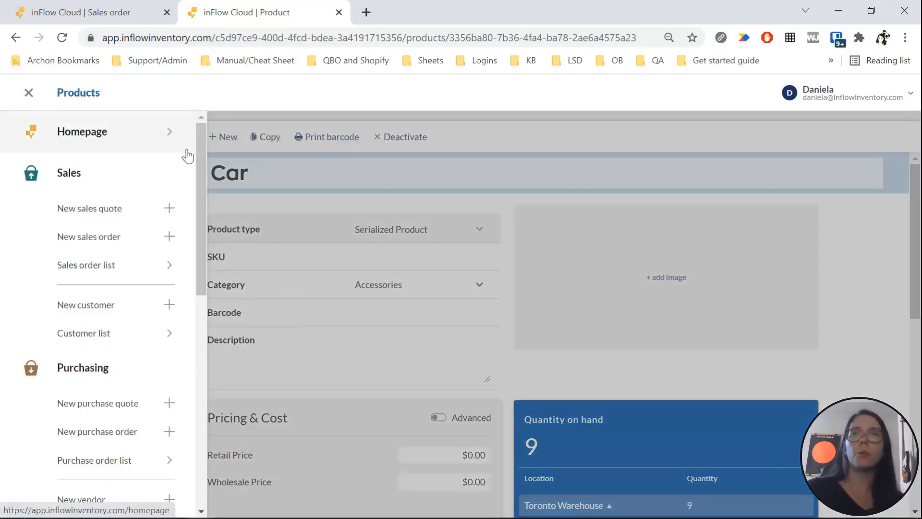
left_click_drag(201, 157, 29, 98)
left_click(29, 92)
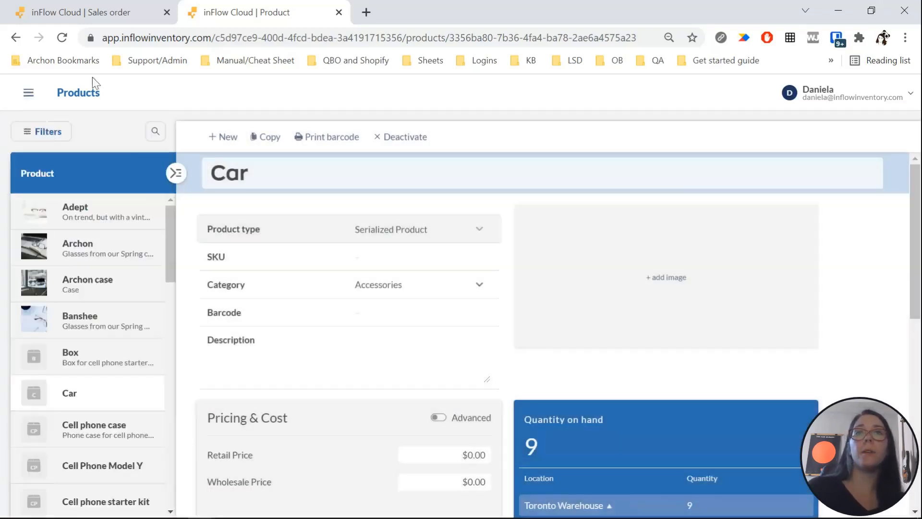
Open the Details version of the Inventory movement log from the Audit log reports.
left_click(28, 92)
left_click_drag(204, 137, 206, 267)
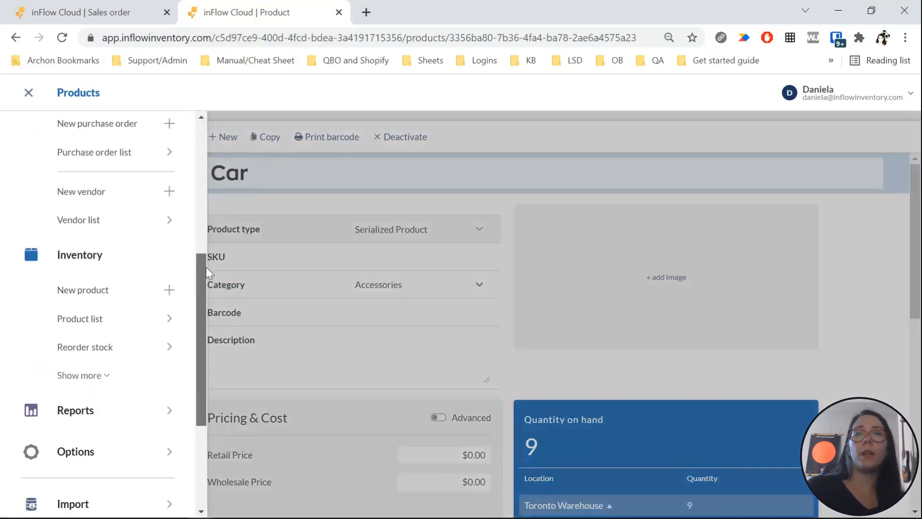
left_click(103, 416)
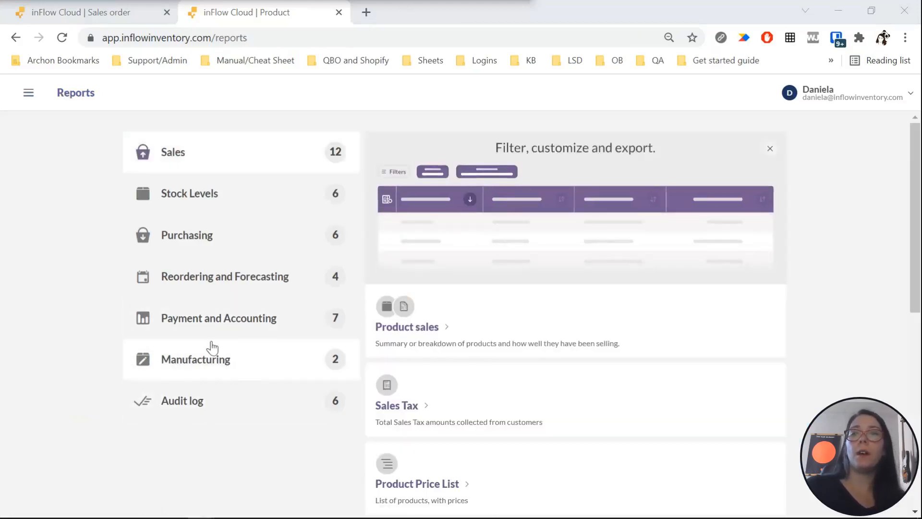
left_click(199, 410)
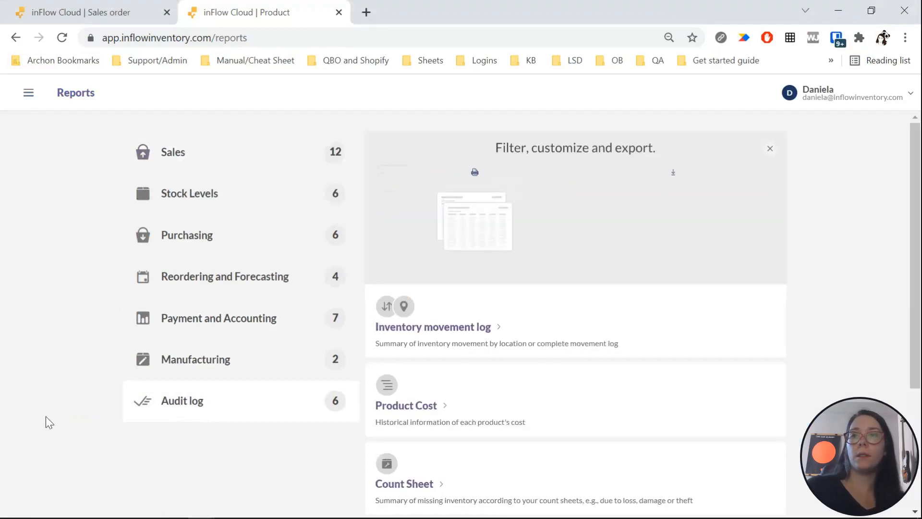
left_click(466, 334)
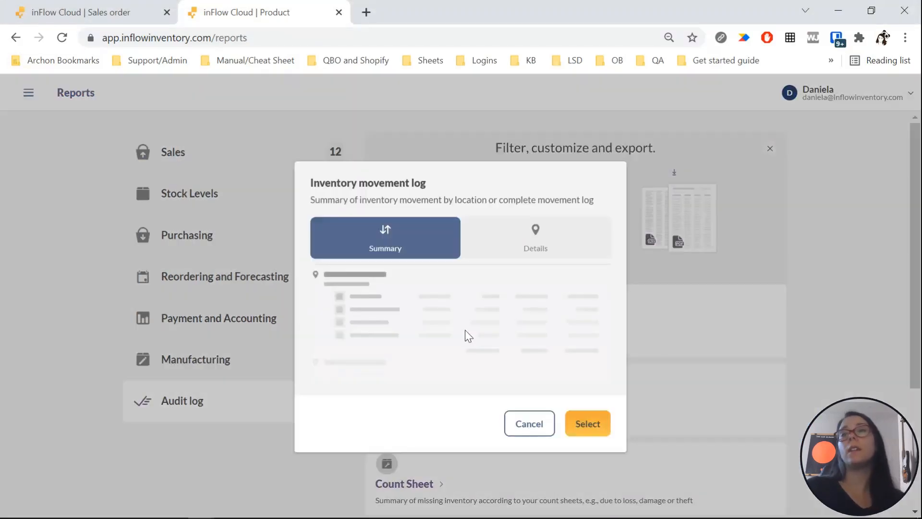
left_click(536, 237)
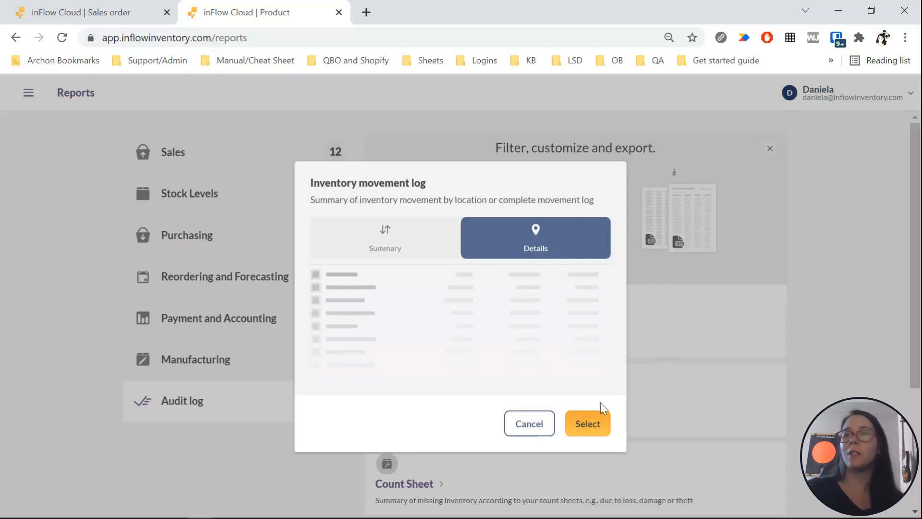
left_click(591, 425)
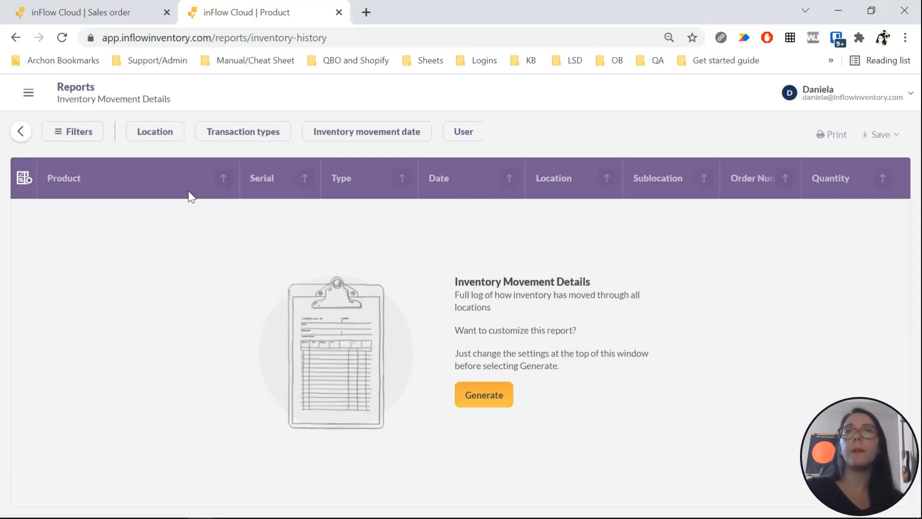
Examine which filters the Inventory Movement Details report offers.
left_click(69, 137)
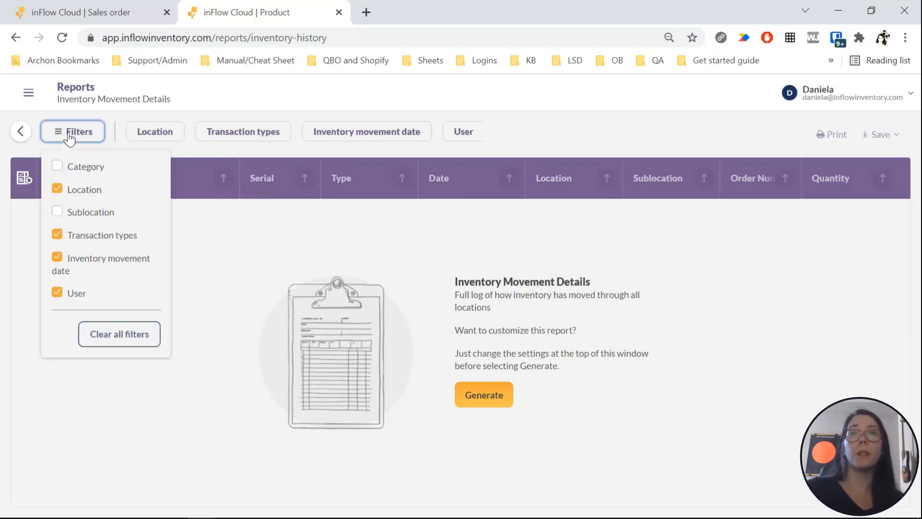
left_click(539, 129)
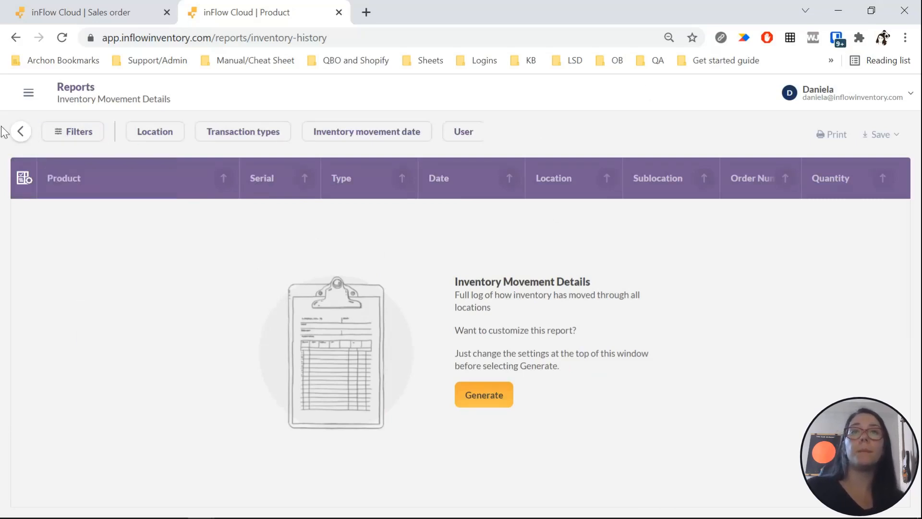
left_click(98, 136)
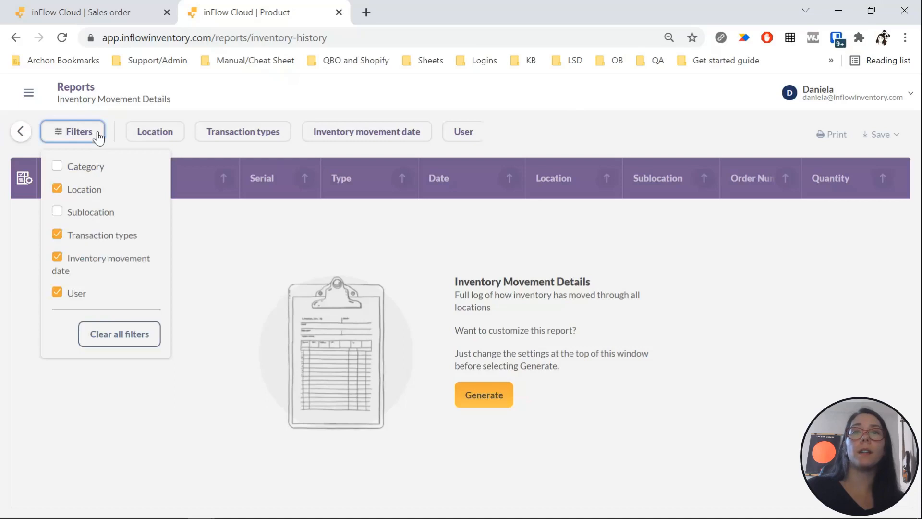
left_click(601, 128)
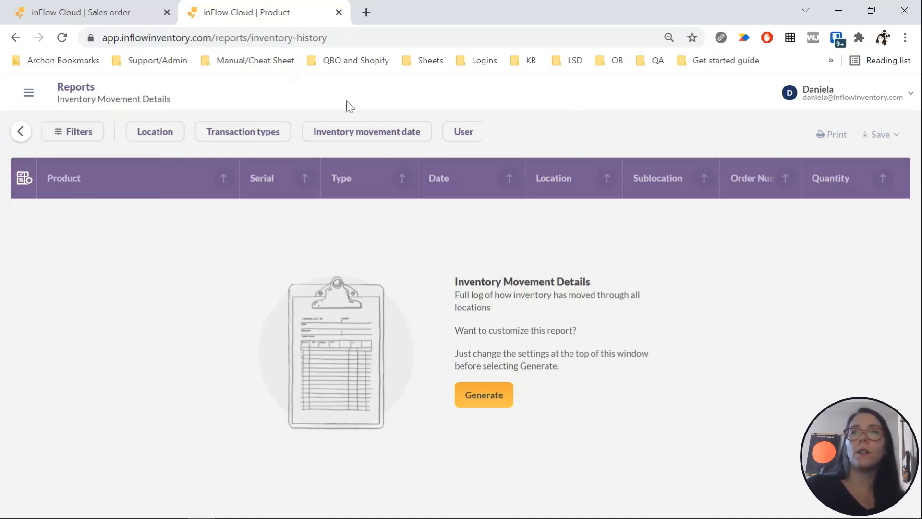
Examine the transaction types available for filtering the report, such as Purchase Order Unstock and Purchase Order Receive, without applying any.
left_click(264, 137)
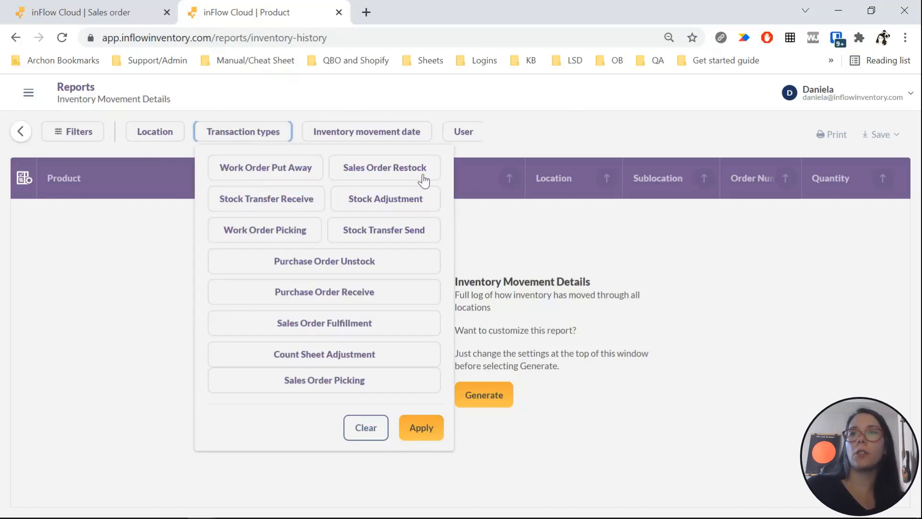
left_click(360, 264)
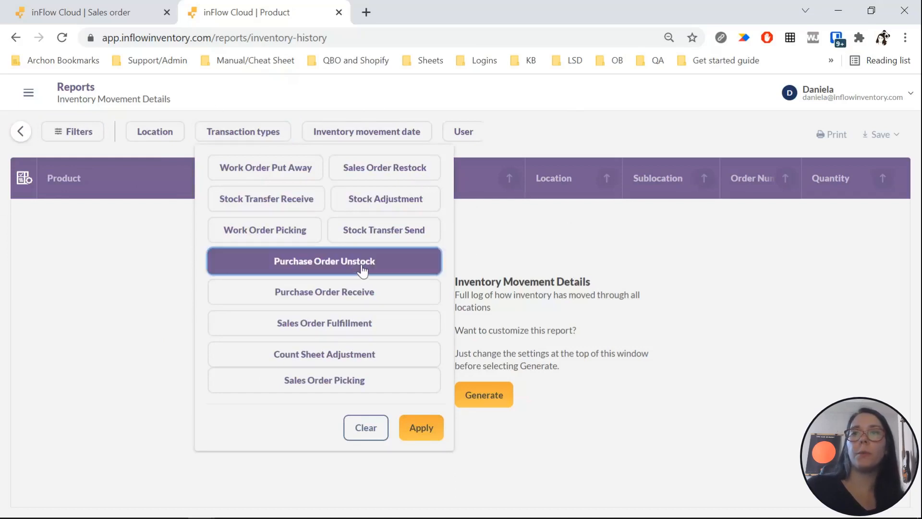
left_click(382, 301)
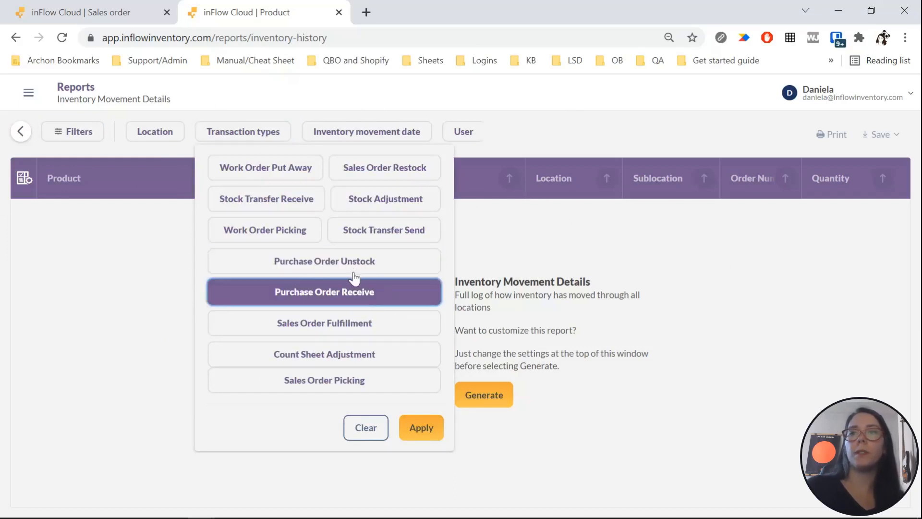
left_click(584, 114)
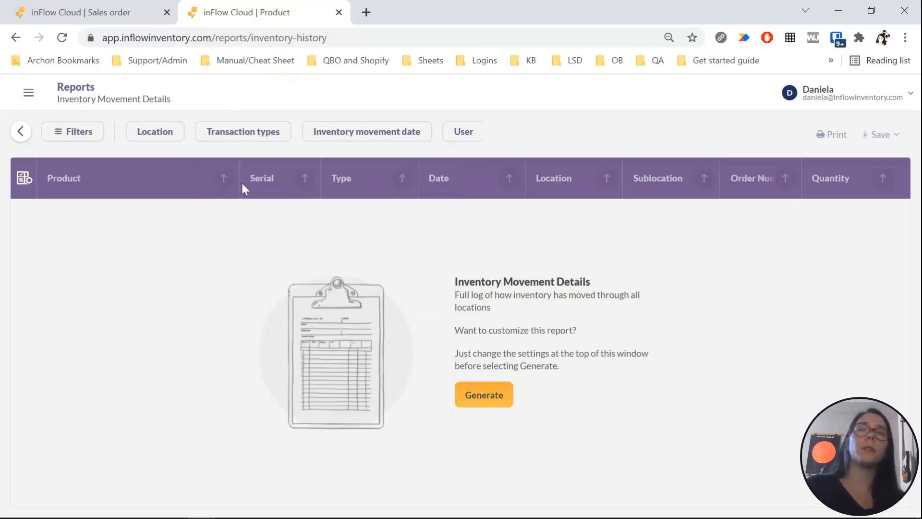
Generate the unfiltered Inventory Movement Details report and review its movements and transaction type filter options.
left_click(491, 392)
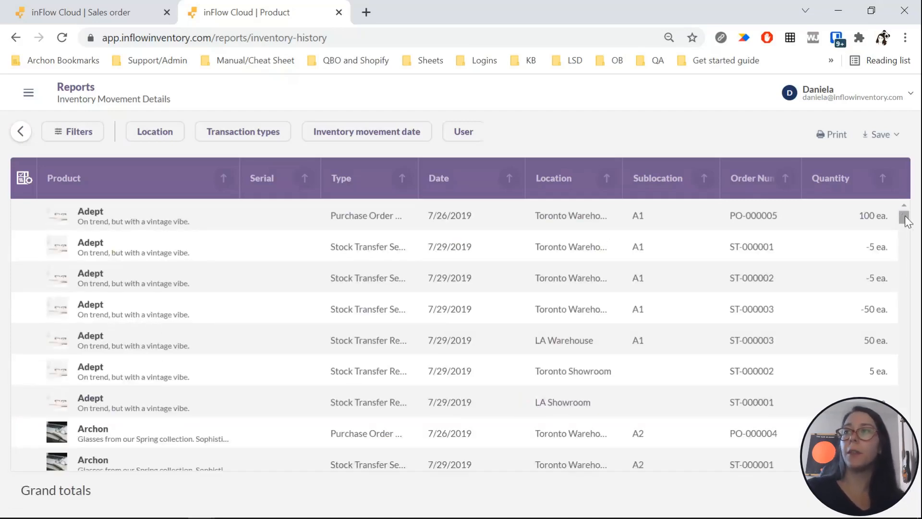
mouse_move(906, 220)
left_mouse_down()
mouse_move(921, 315)
mouse_move(902, 215)
left_mouse_up()
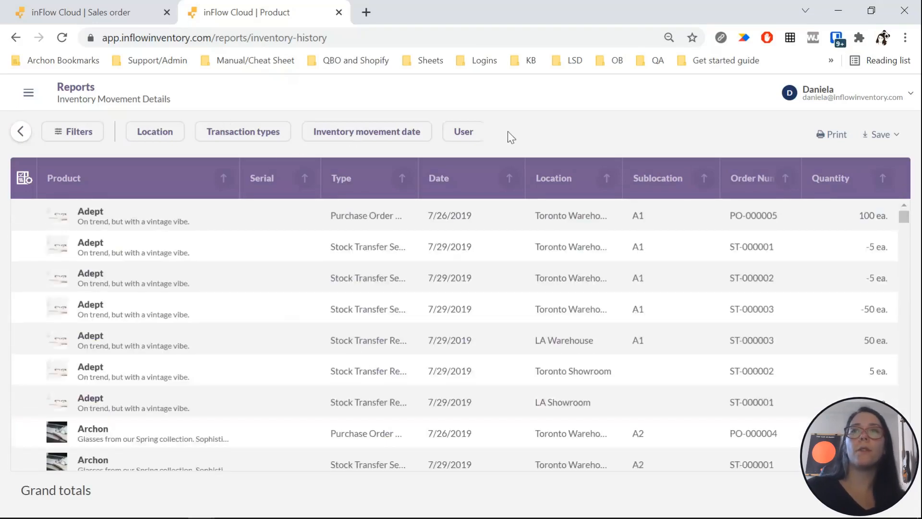
left_click(208, 143)
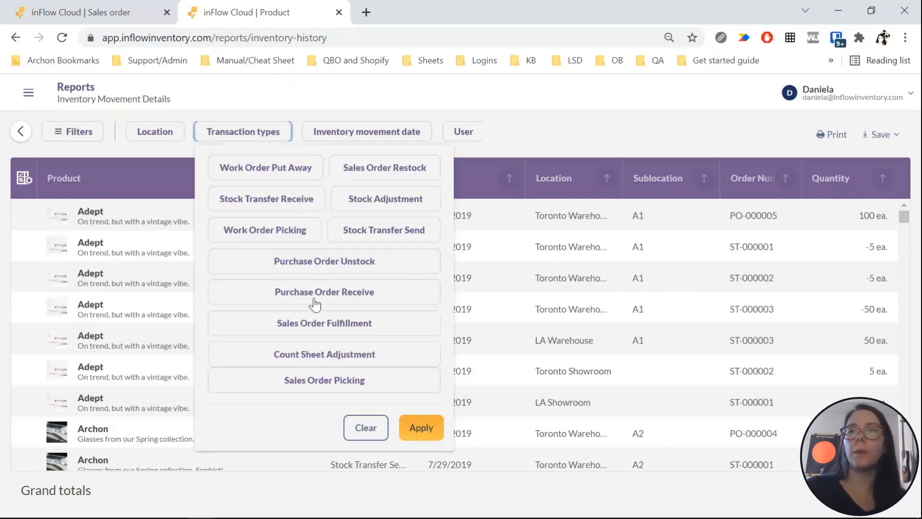
left_click(413, 431)
left_click(467, 341)
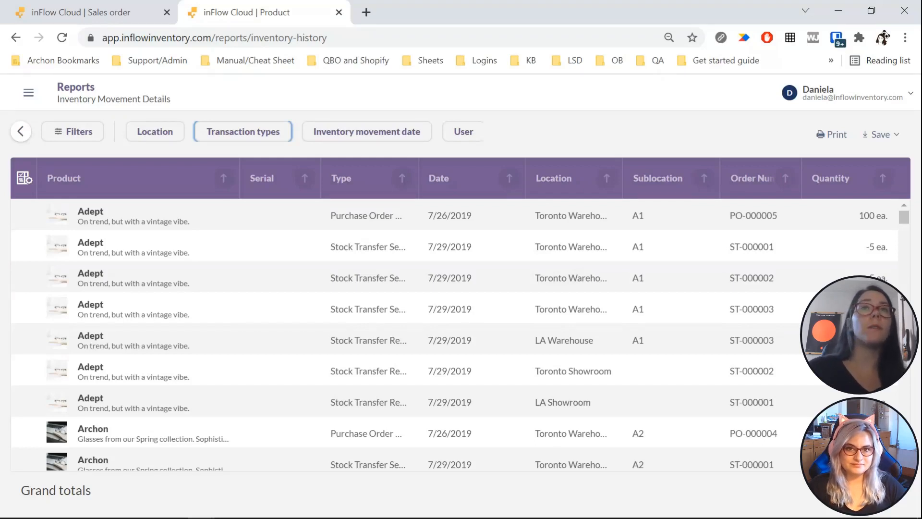
Go back to the sales order's browser tab and start a new purchase order with Car Vendor as the vendor.
left_click(119, 20)
left_click(37, 90)
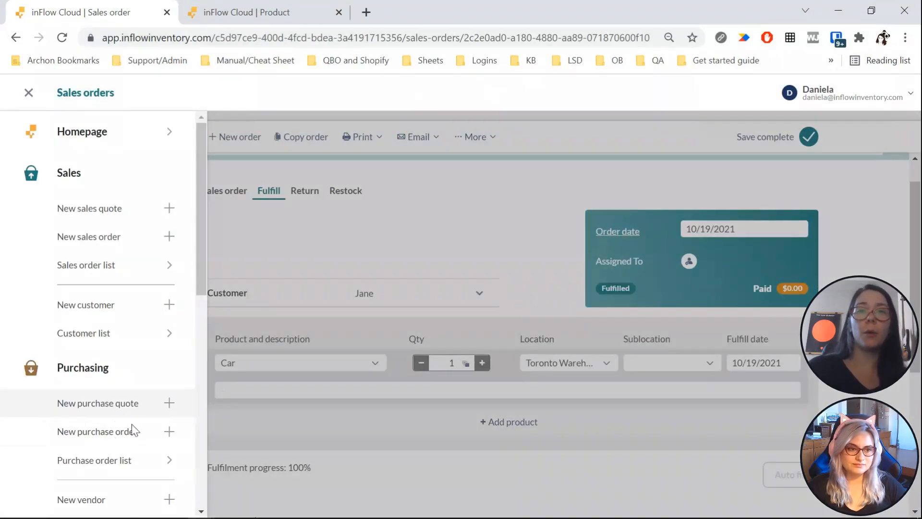
left_click(122, 432)
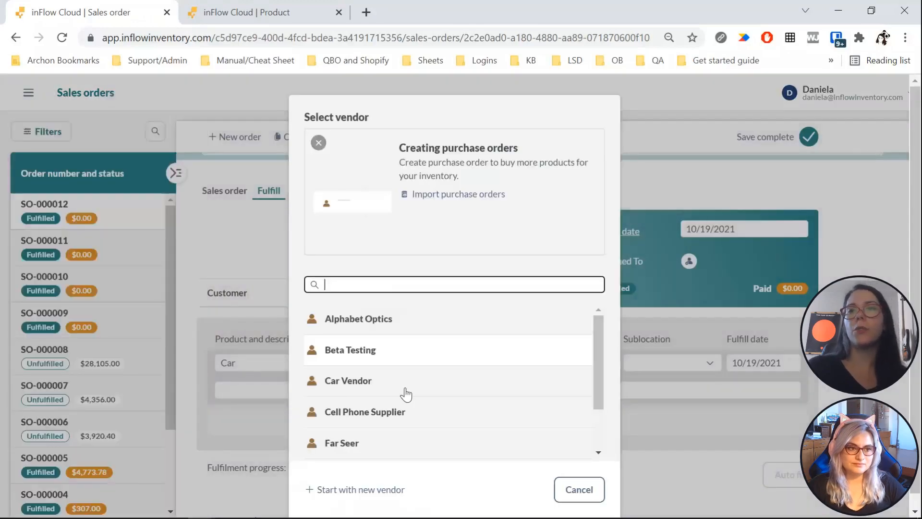
left_click(560, 490)
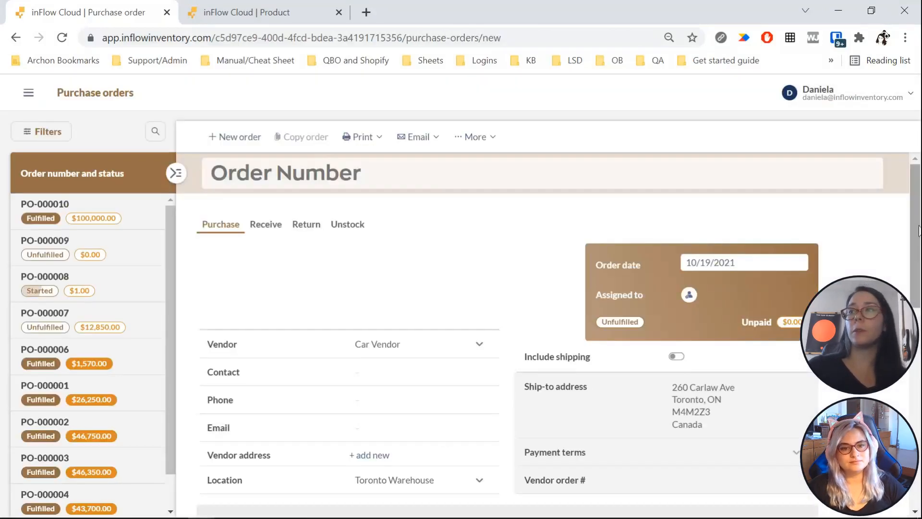
Add the Car product to the purchase order with a quantity of 10.
scroll(753, 378, "down", 3)
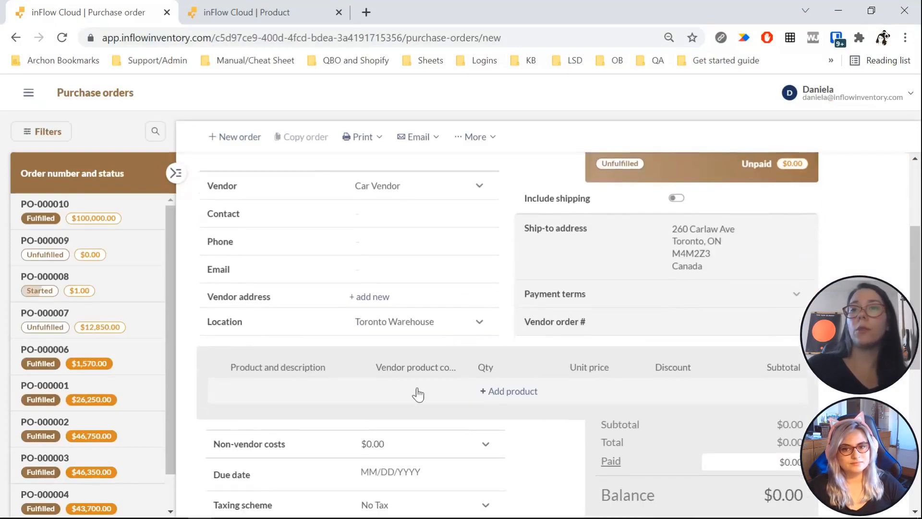
left_click(510, 401)
type("car")
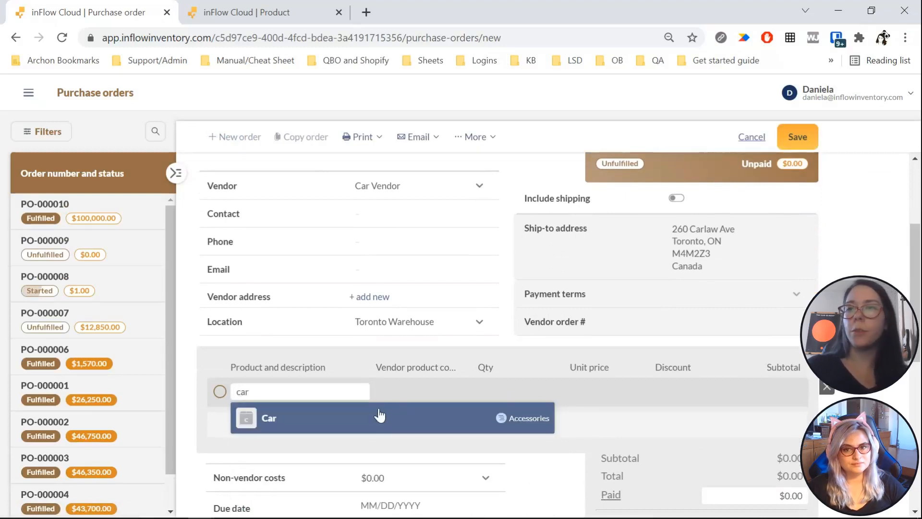
left_click(376, 415)
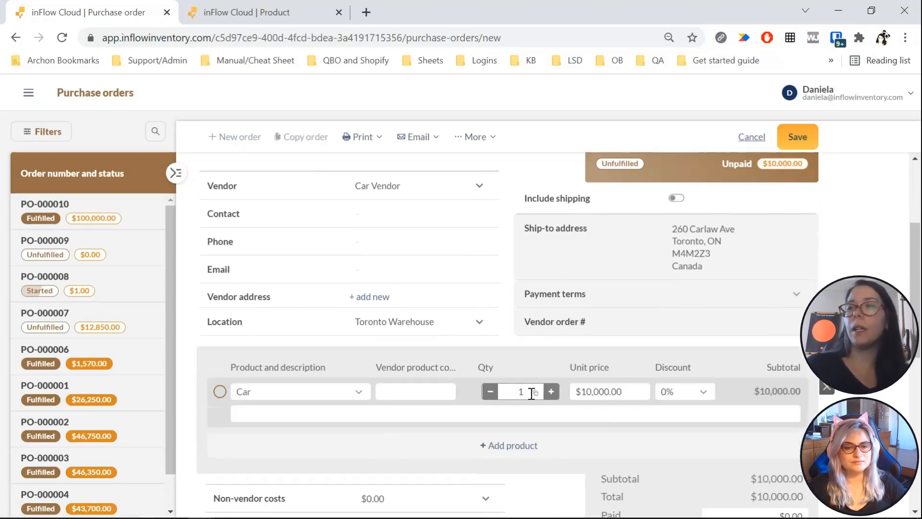
left_click(515, 392)
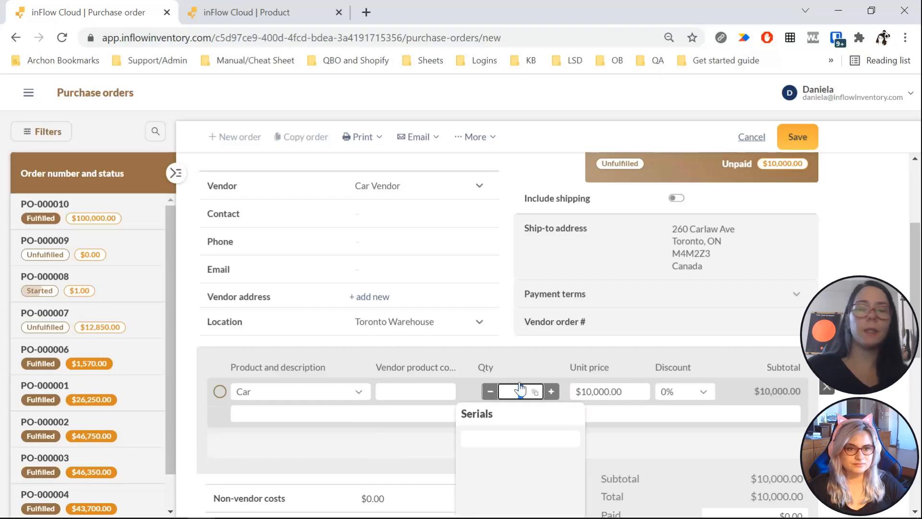
type("10")
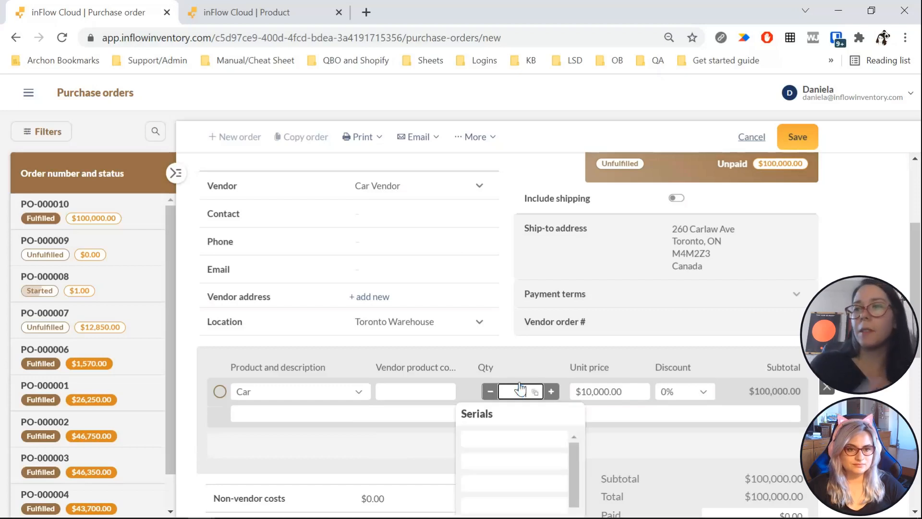
Generate serials for the Car line using the prefix SN and the next number 1000.
left_click_drag(916, 324, 920, 388)
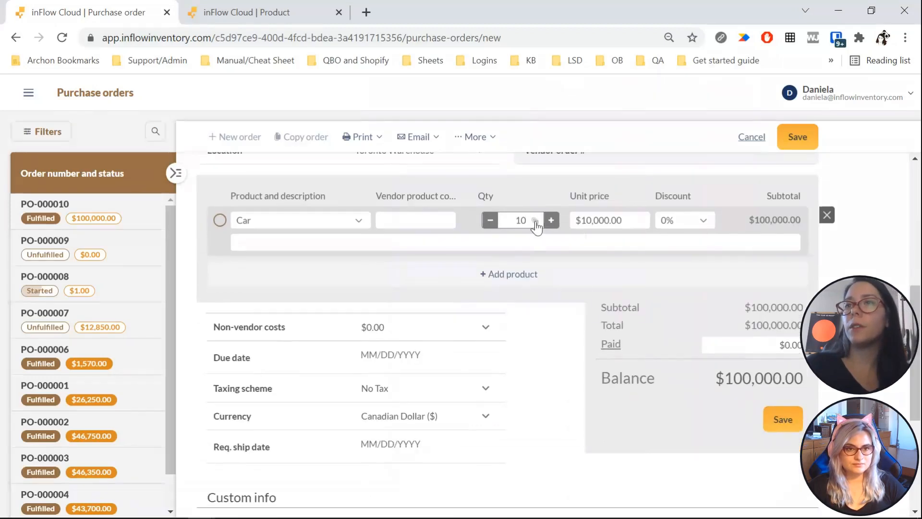
left_click(532, 219)
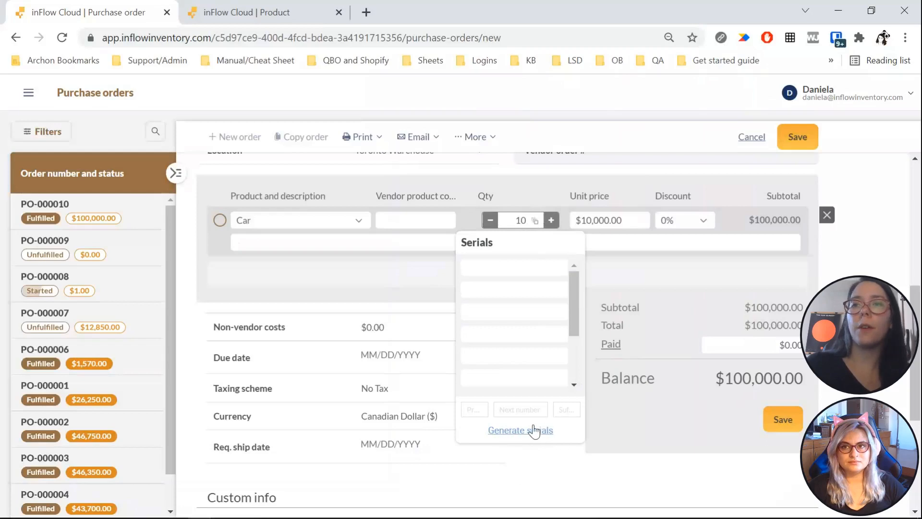
left_click(473, 415)
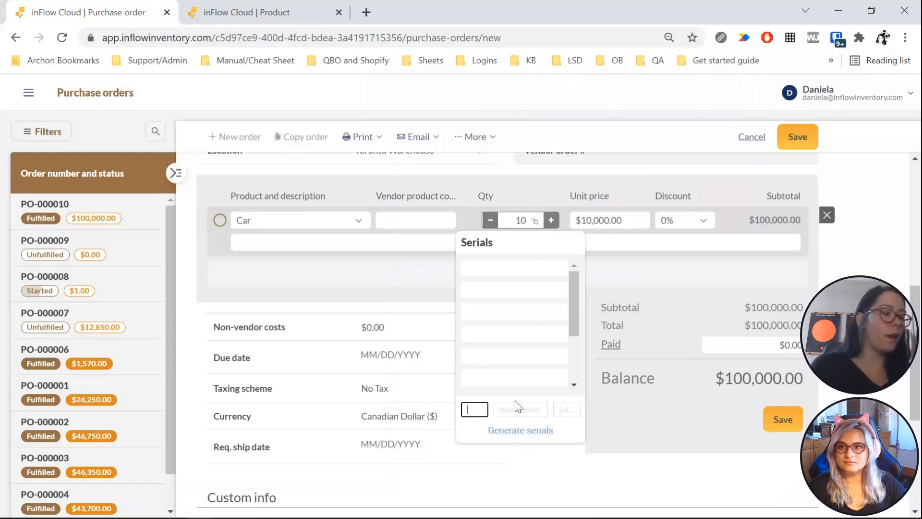
type("SN")
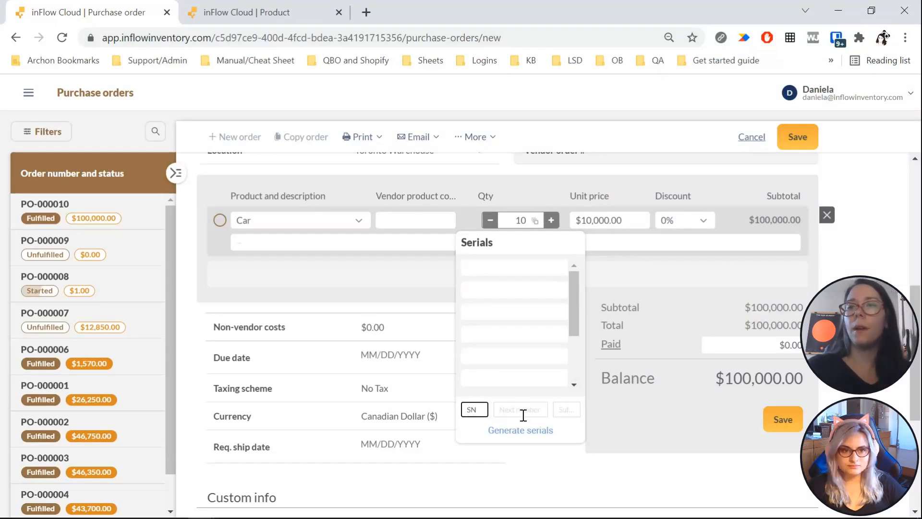
left_click(525, 414)
type("001")
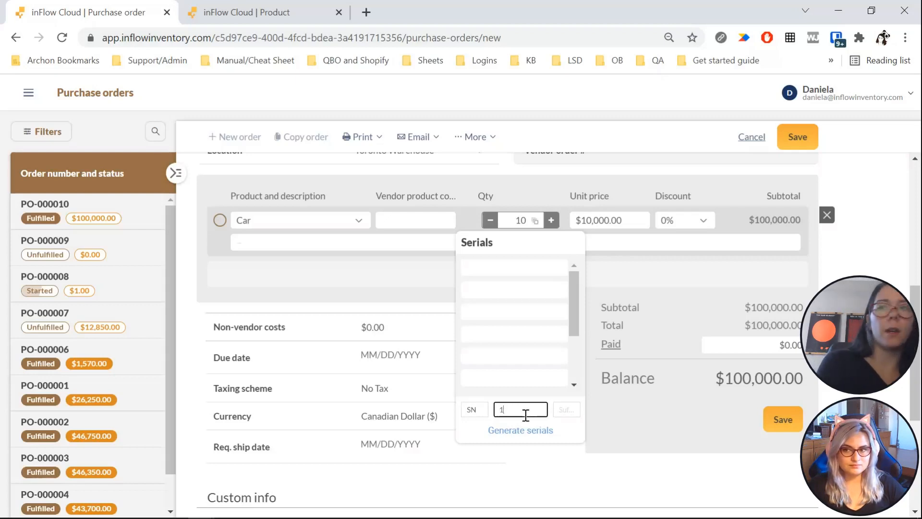
type("000")
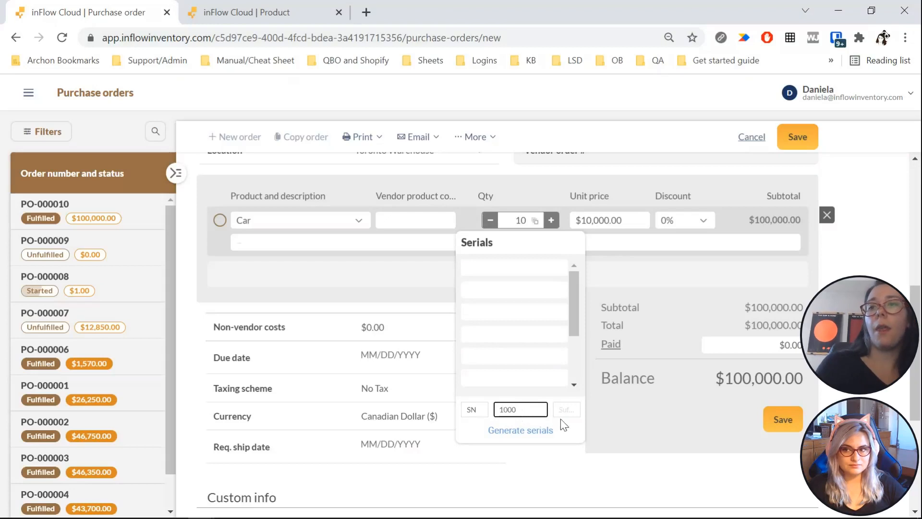
left_click(532, 435)
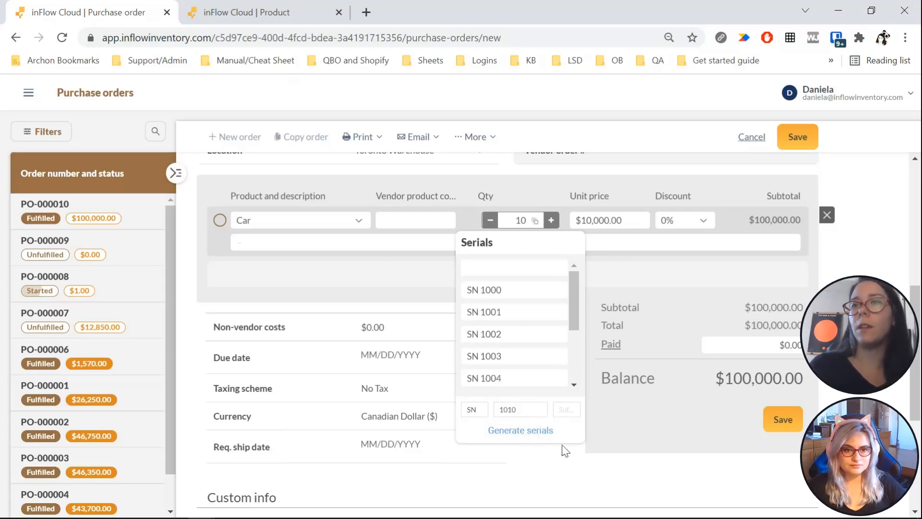
mouse_move(575, 284)
left_mouse_down()
mouse_move(579, 378)
mouse_move(573, 272)
left_mouse_up()
Fill the blank first serial of the Car line with SN1023 and close the serials list.
left_click(524, 267)
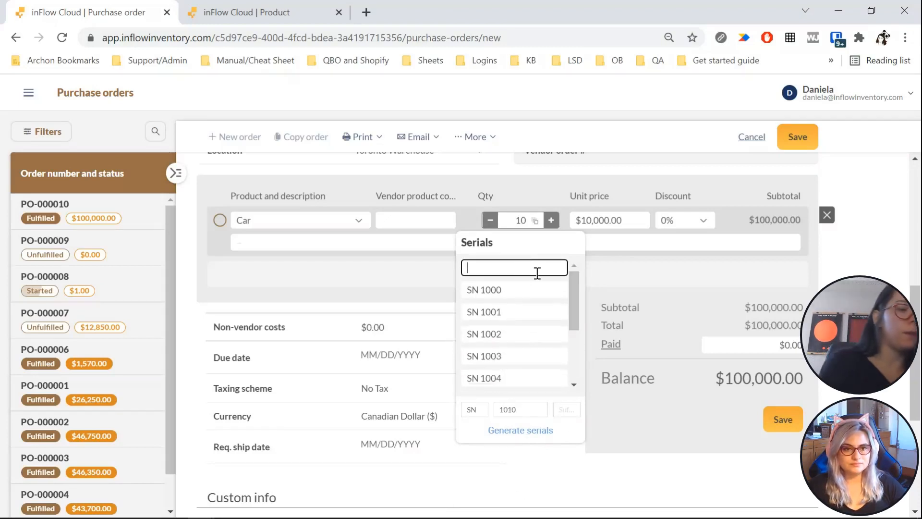
type("SN")
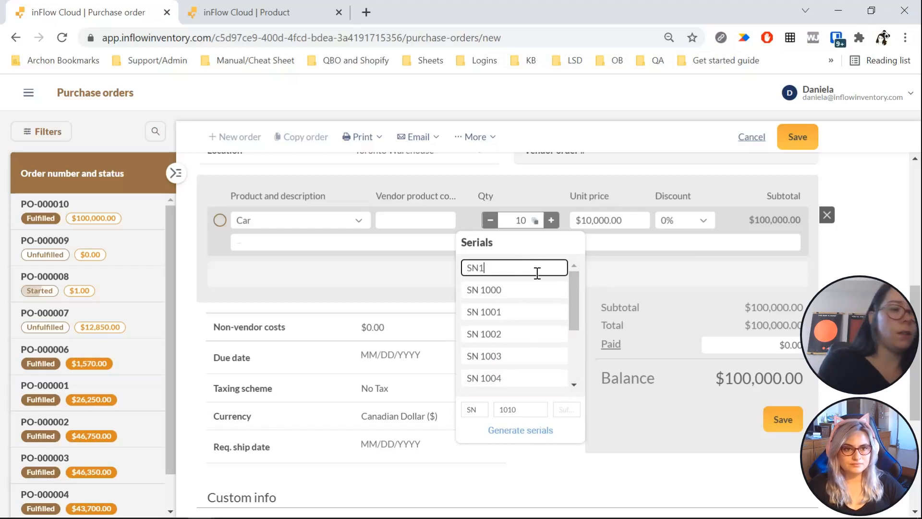
type("1")
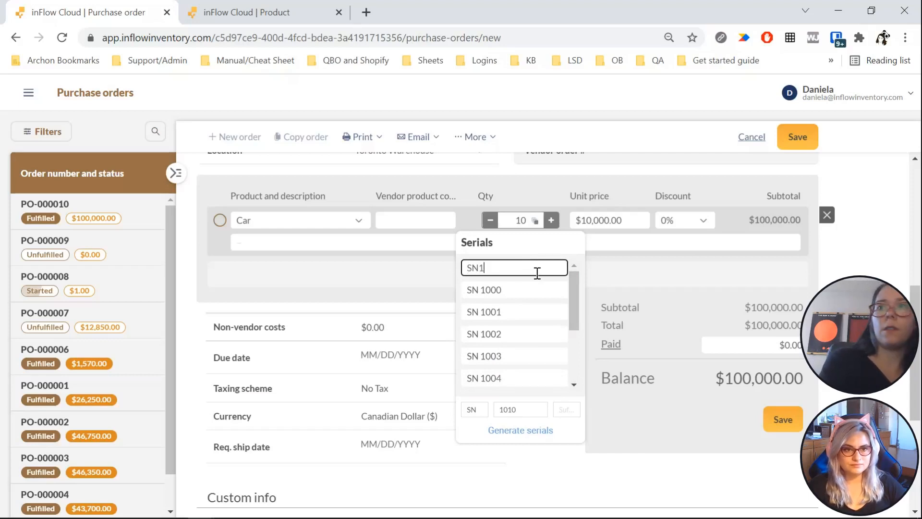
type("00")
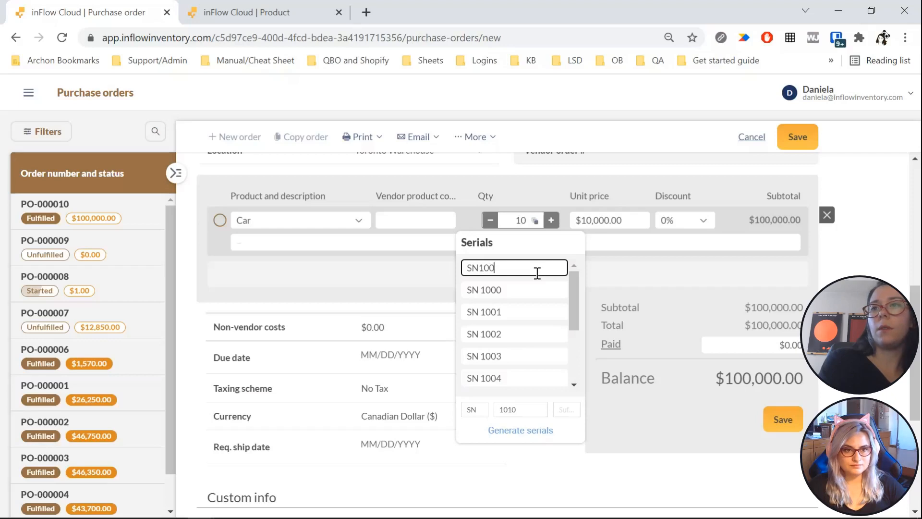
key("BackSpace")
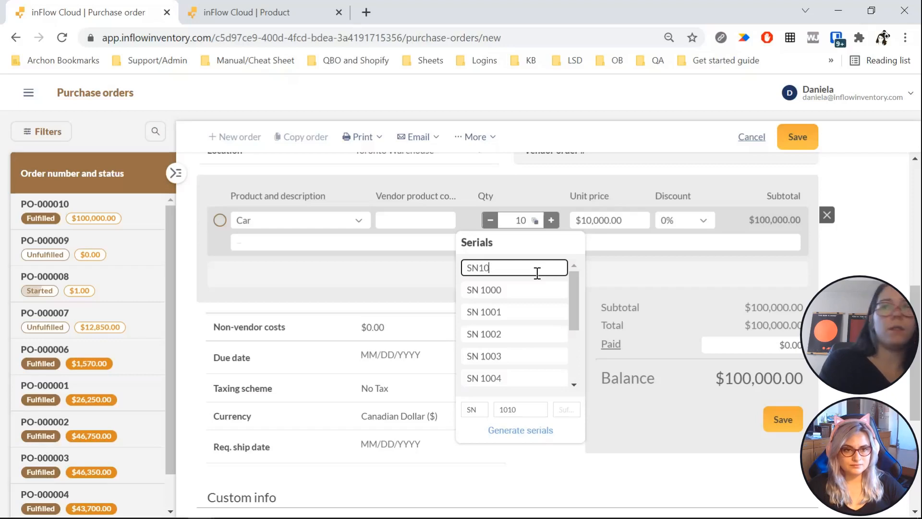
type("23")
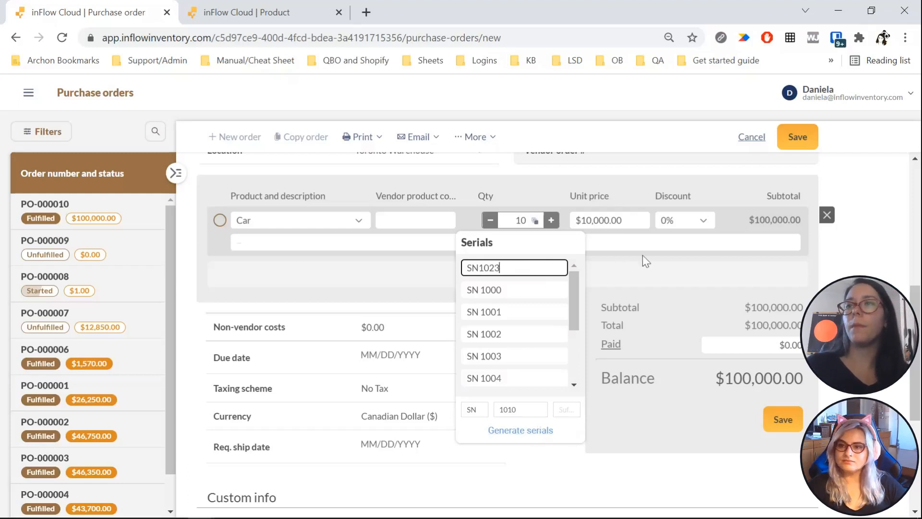
left_click(624, 258)
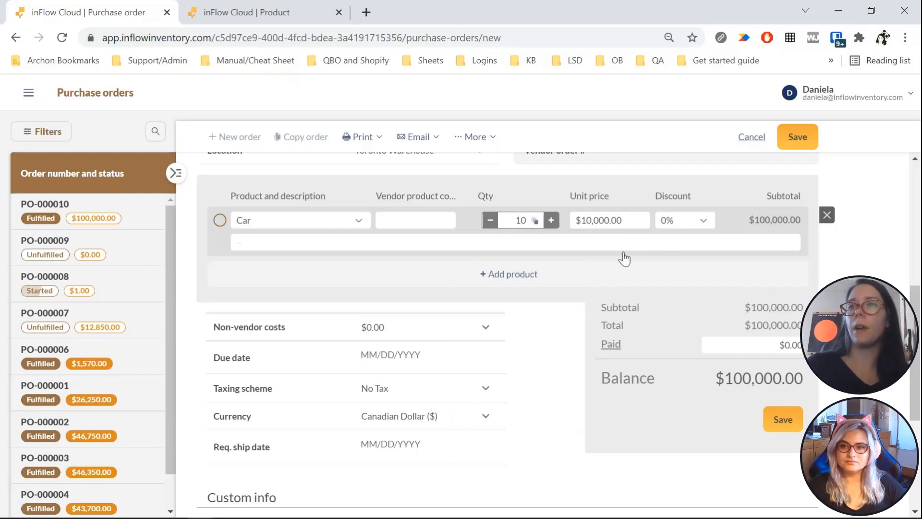
Check the Car line's serials through to the end of the list.
left_click(537, 220)
left_click_drag(575, 305, 576, 382)
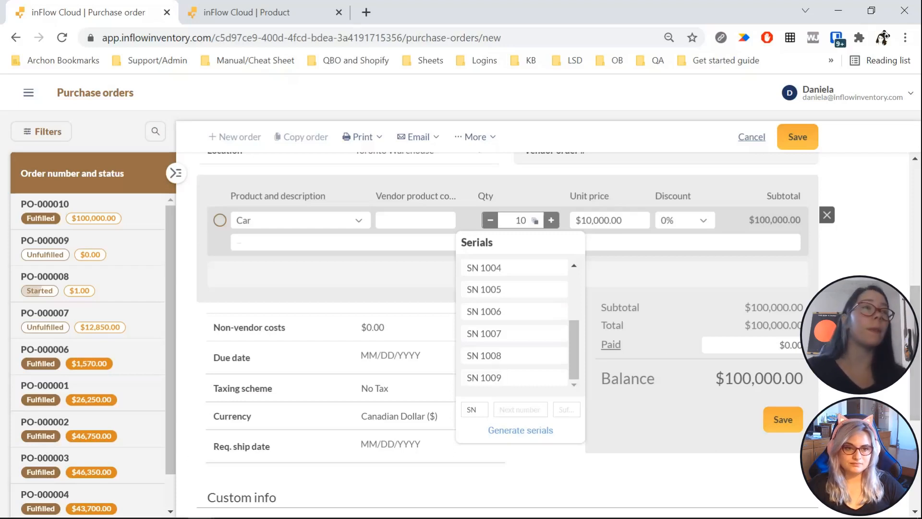
left_click(826, 270)
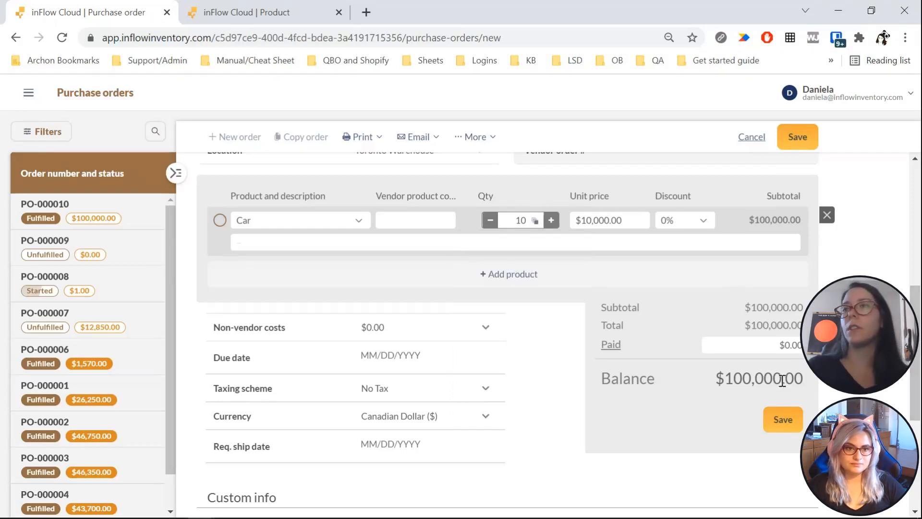
Save the purchase order and open its printable Purchase order document.
left_click(782, 419)
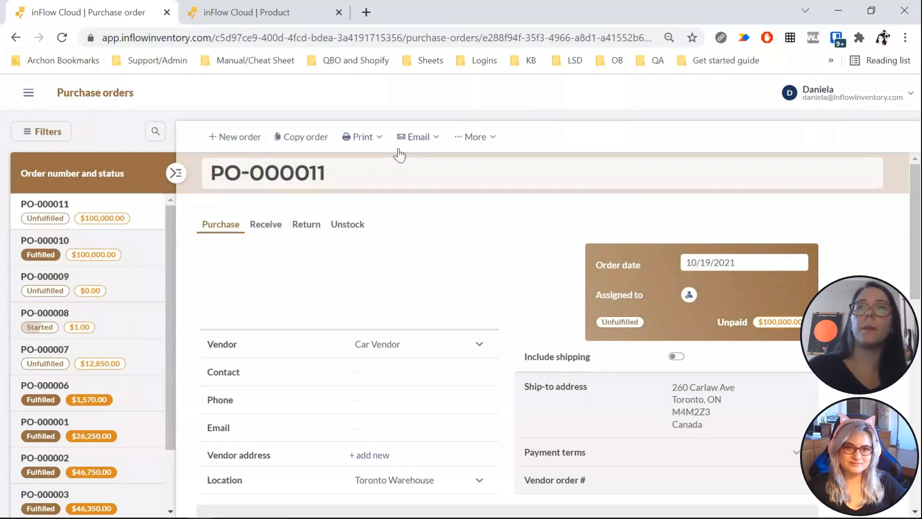
left_click(362, 138)
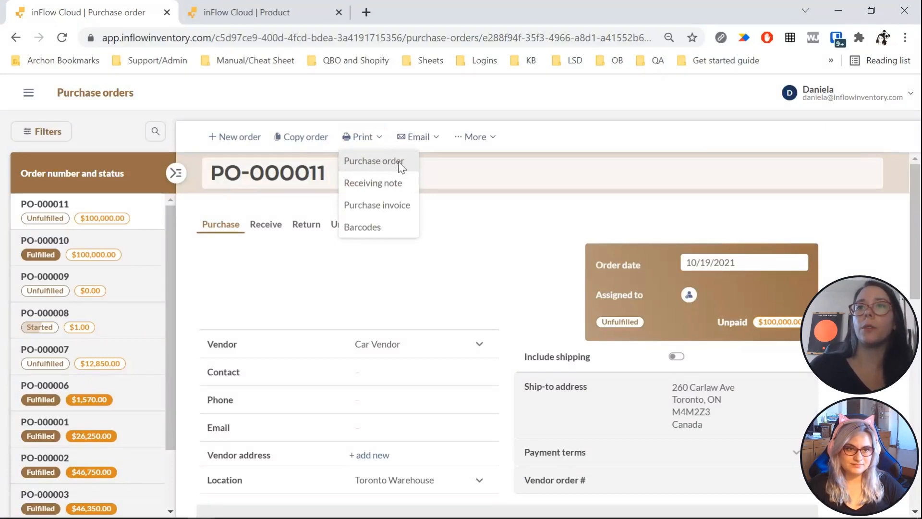
left_click(399, 161)
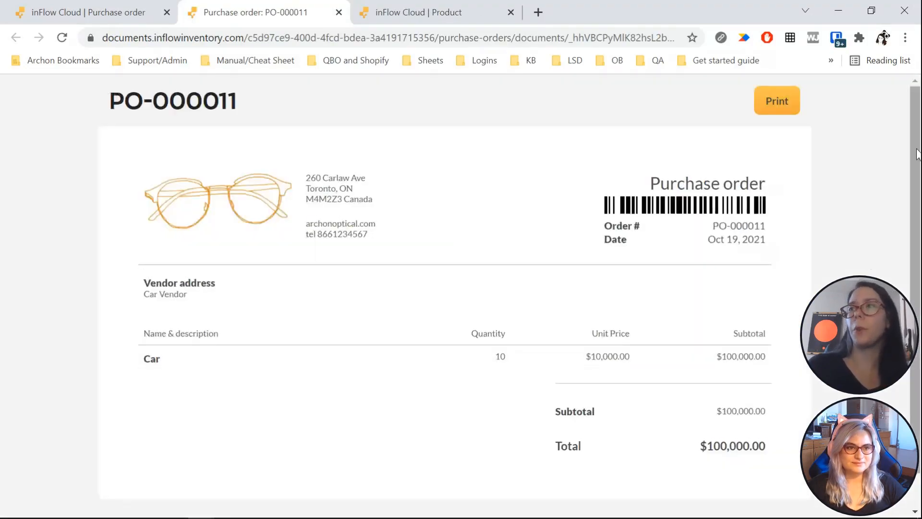
Look over the printable purchase order, return to the order and open its Receiving note.
left_click_drag(916, 149, 920, 208)
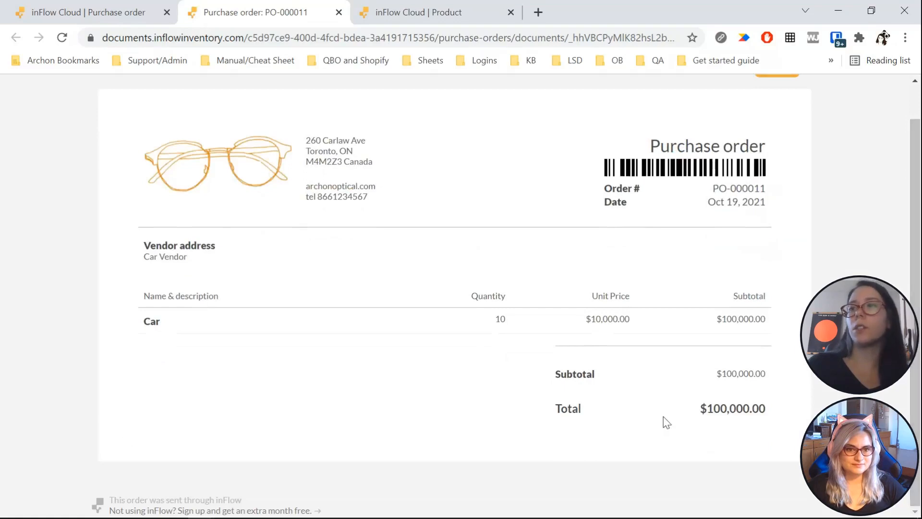
scroll(639, 394, "up", 1)
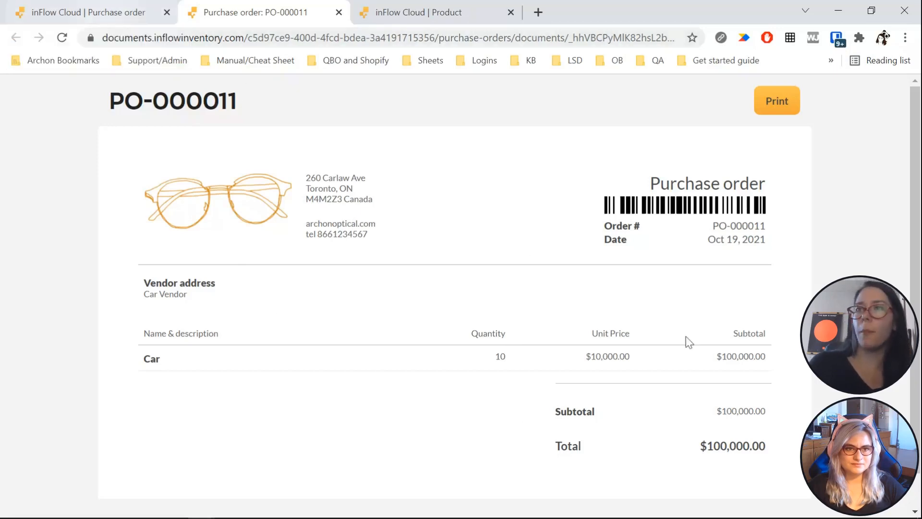
left_click(63, 14)
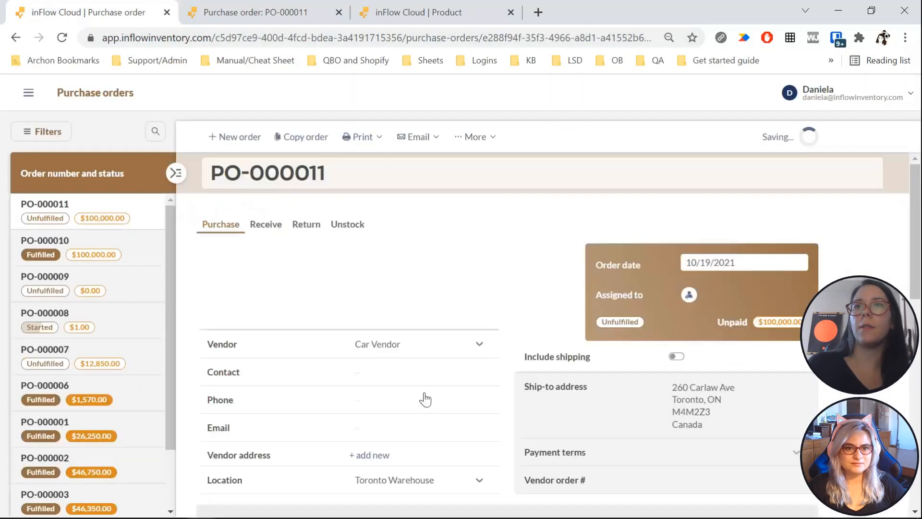
left_click(381, 136)
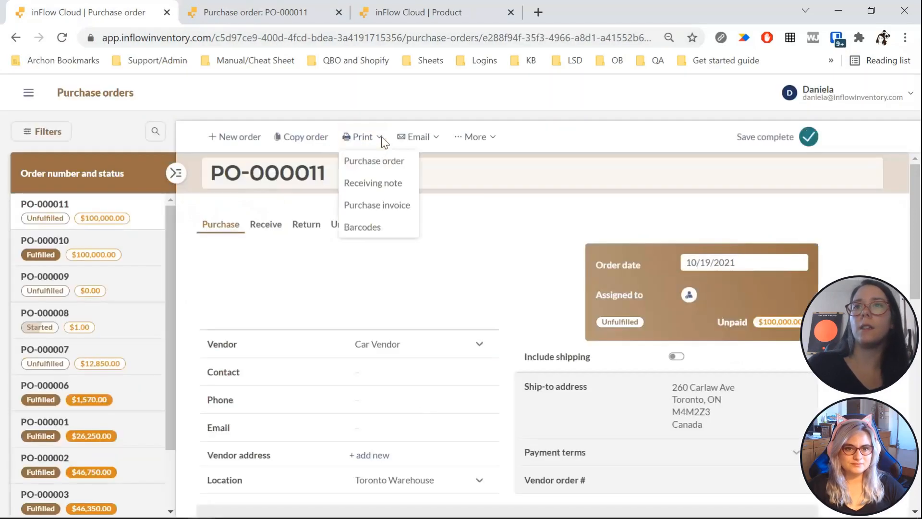
left_click(378, 187)
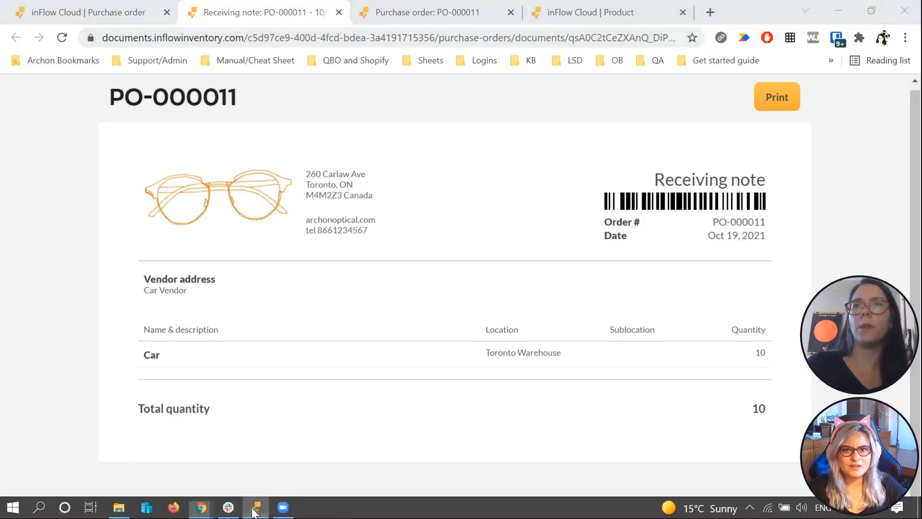
Switch to the inFlow Cloud desktop app and open the fulfilled Car purchase order in a new Purchase Order tab.
left_click(255, 509)
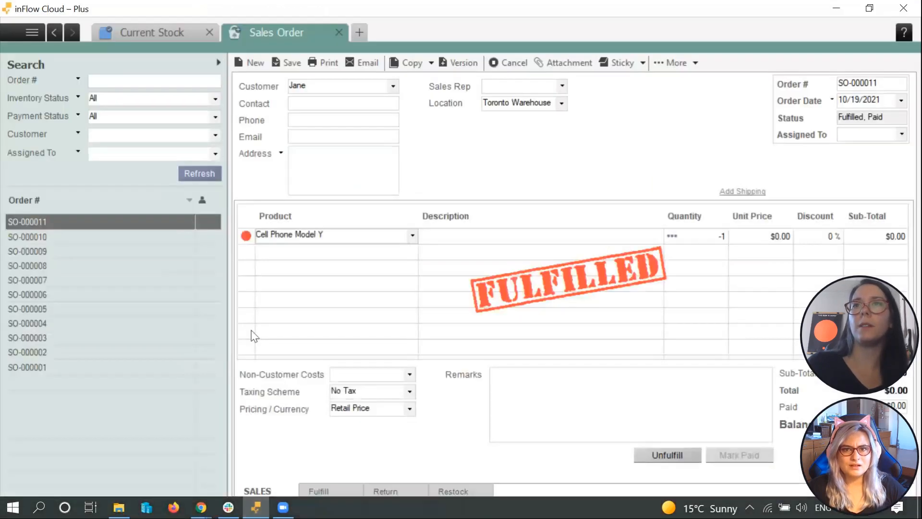
left_click(358, 32)
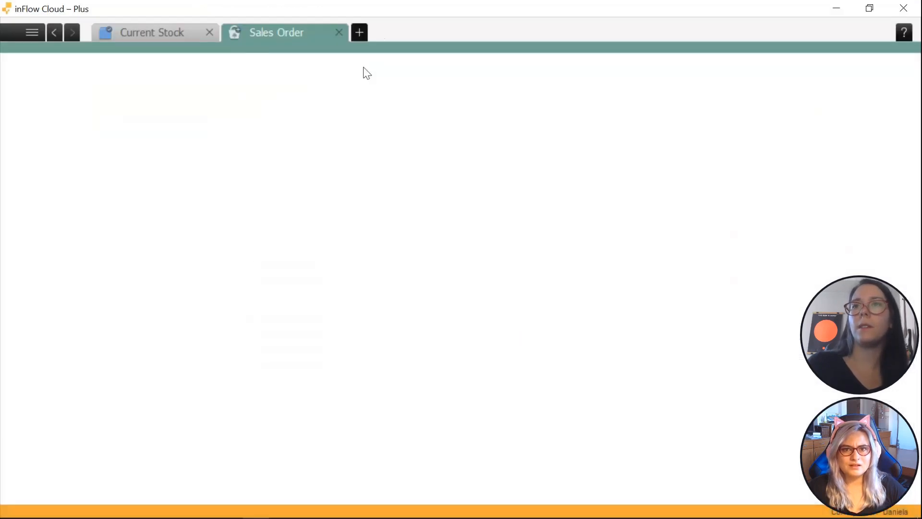
mouse_move(245, 269)
left_click(229, 385)
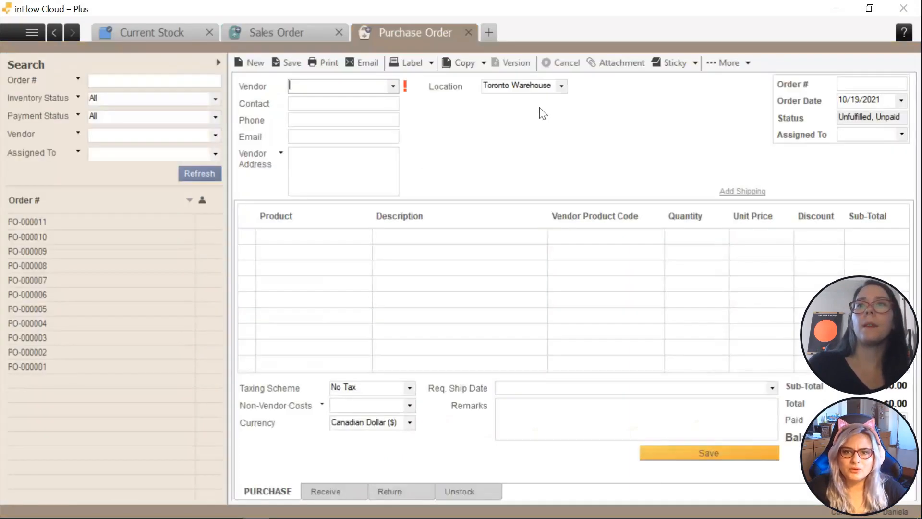
left_click(102, 228)
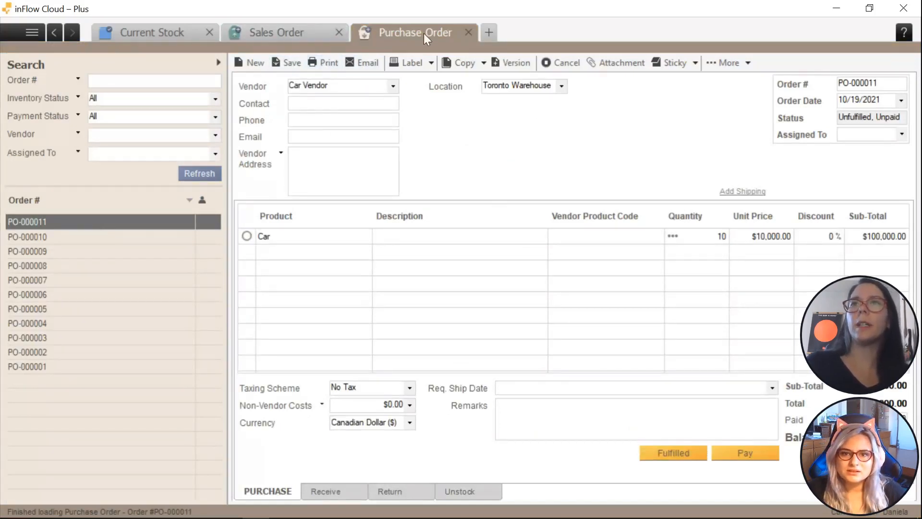
left_click(53, 238)
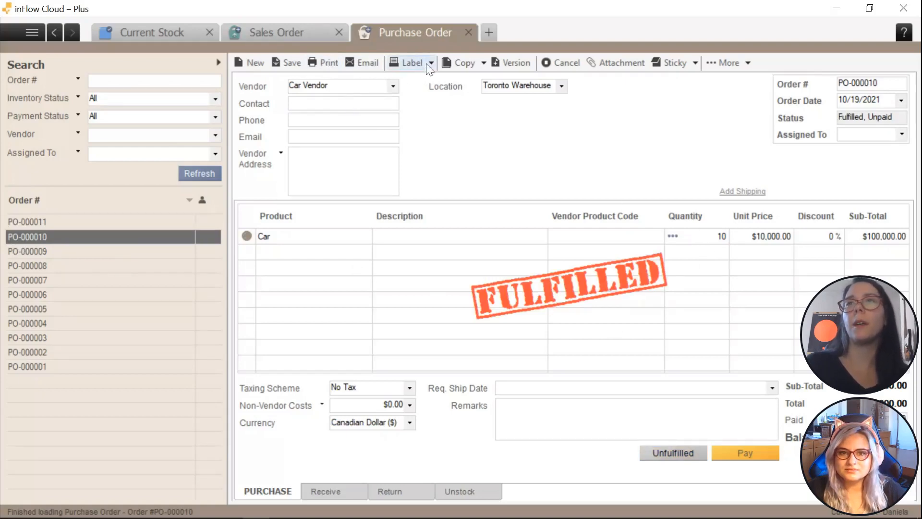
Preview the fulfilled order's Purchase Order printout and close the preview without printing.
left_click(325, 63)
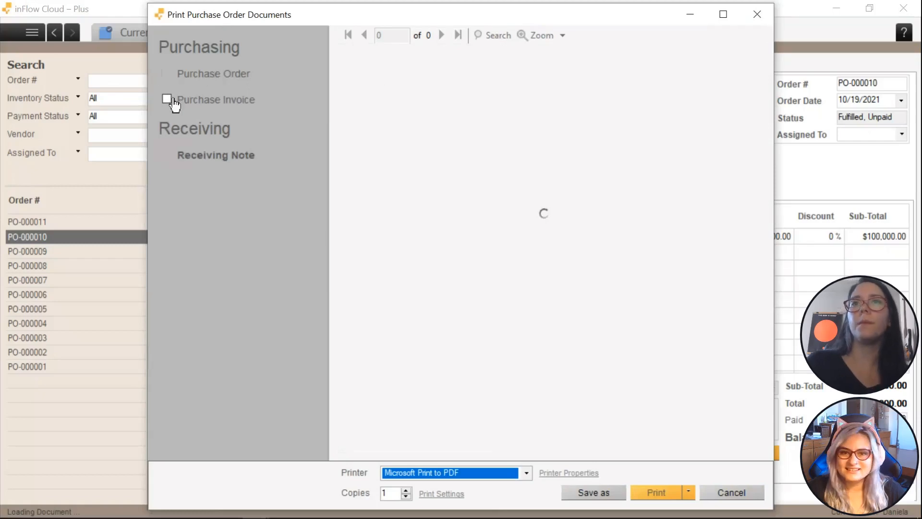
left_click(218, 76)
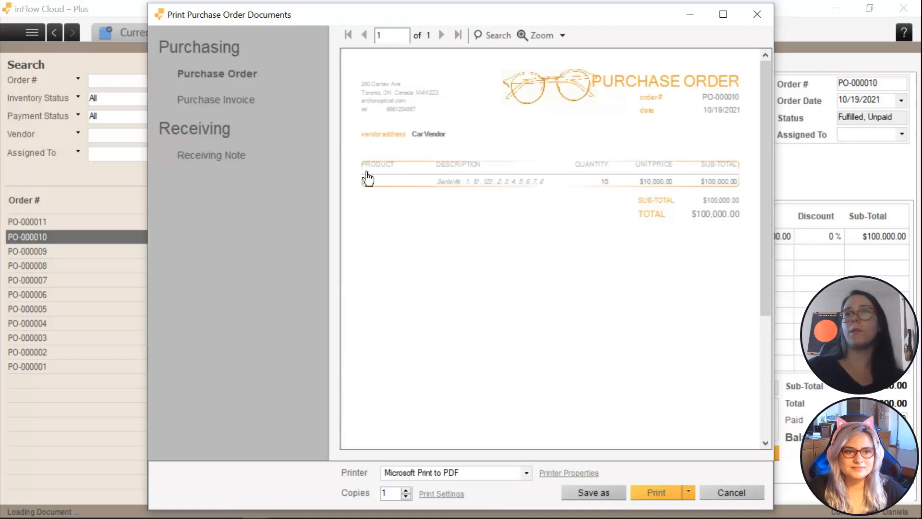
left_click(731, 493)
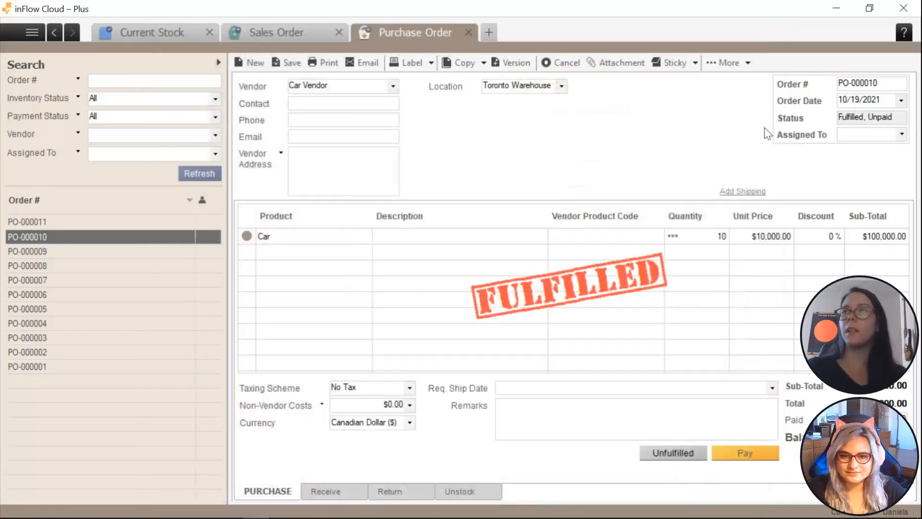
Switch back to inFlow in the browser and open the fulfilled Car purchase order.
left_click(830, 9)
key("ctrl+shift+Tab")
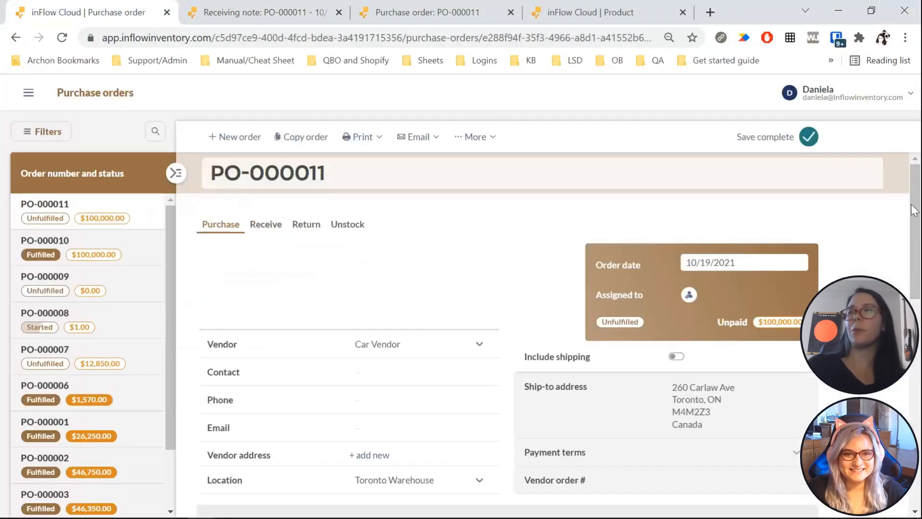
scroll(912, 210, "down", 3)
scroll(912, 210, "up", 3)
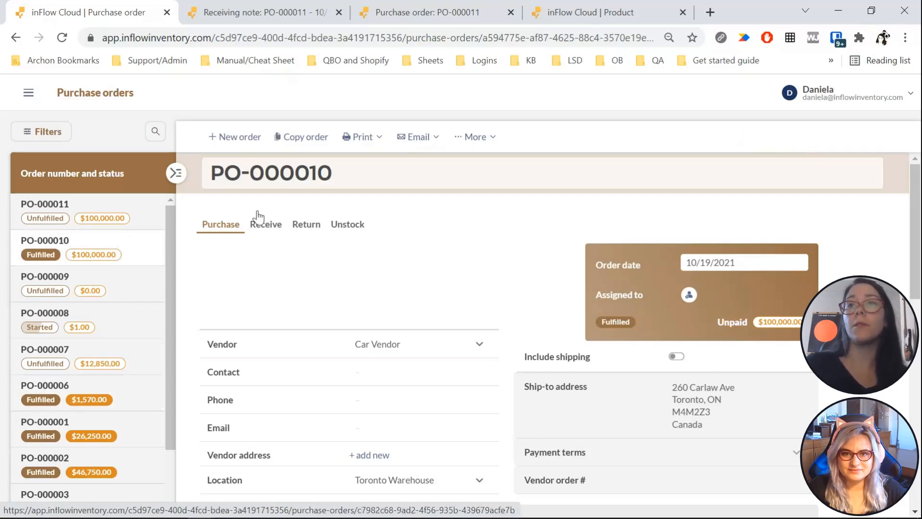
Open the fulfilled order's printable Purchase order document, close the older document and product pages, and look over the printout.
left_click(363, 136)
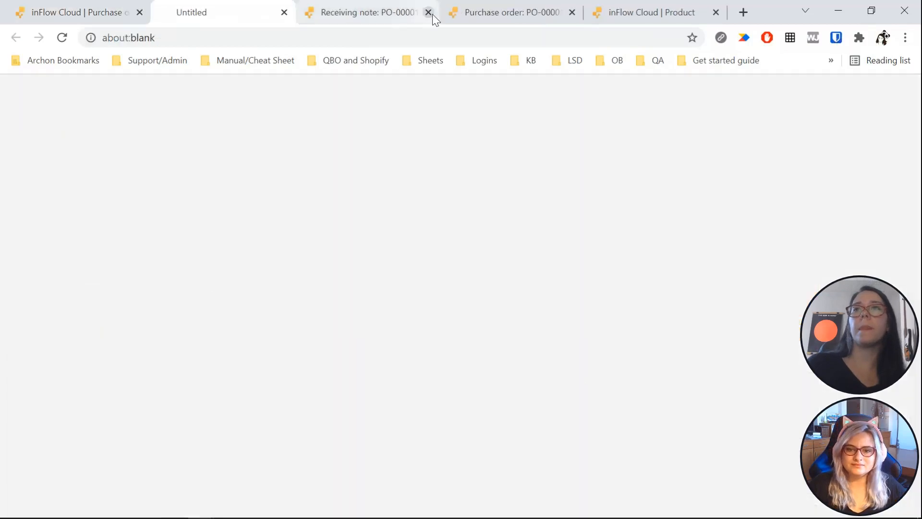
left_click(427, 12)
left_click(427, 12)
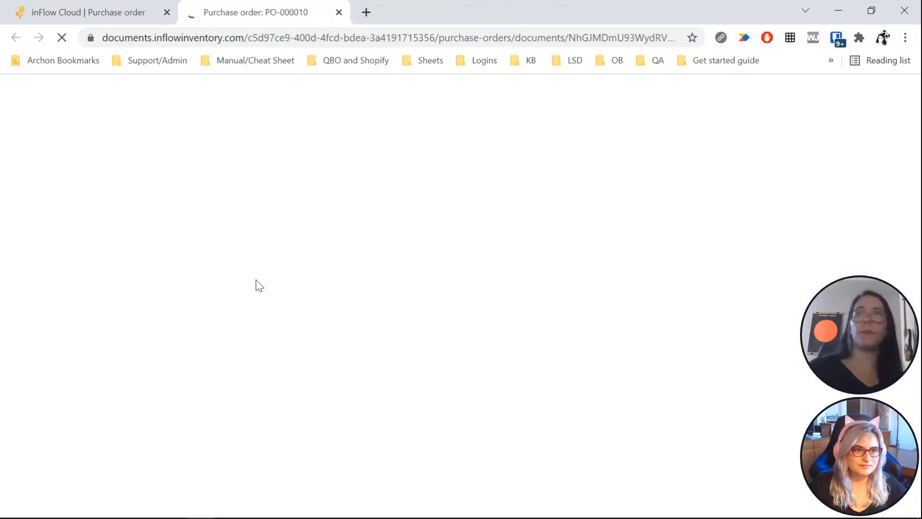
scroll(496, 290, "down", 2)
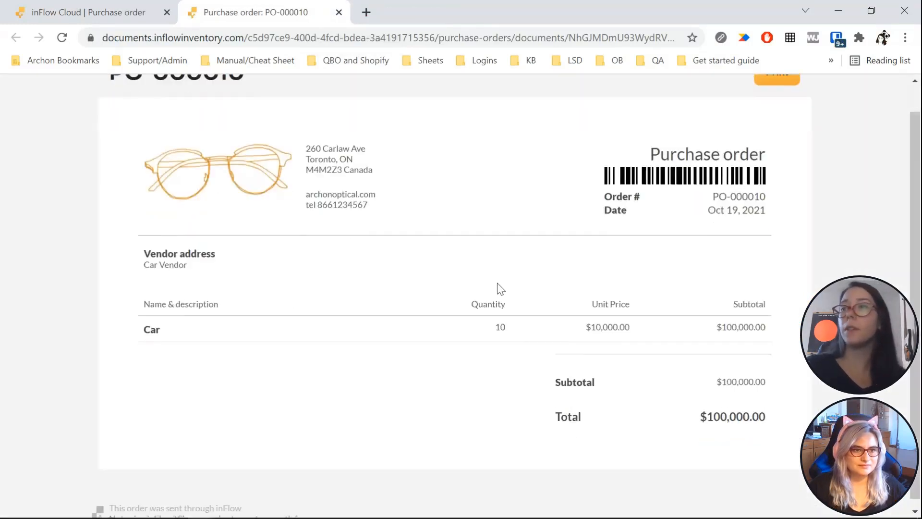
scroll(408, 355, "up", 2)
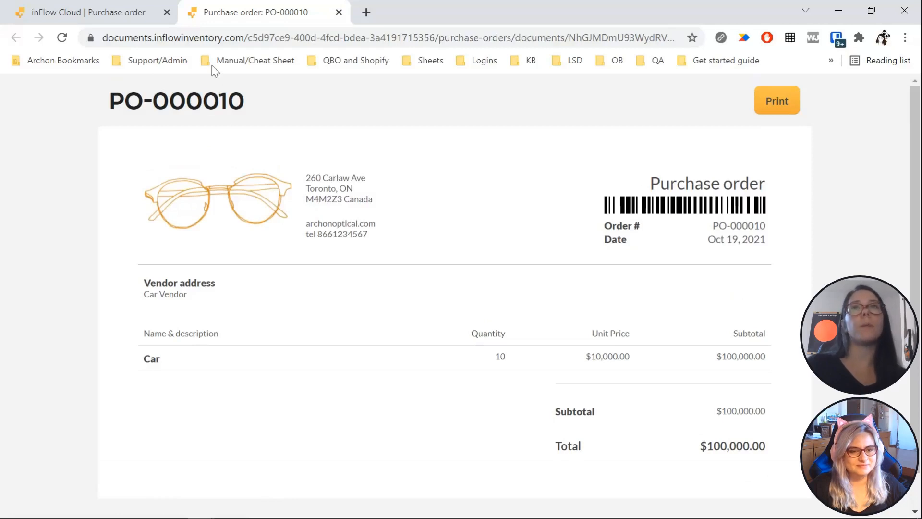
Return to the purchase order page and go to the sales orders list.
left_click(122, 17)
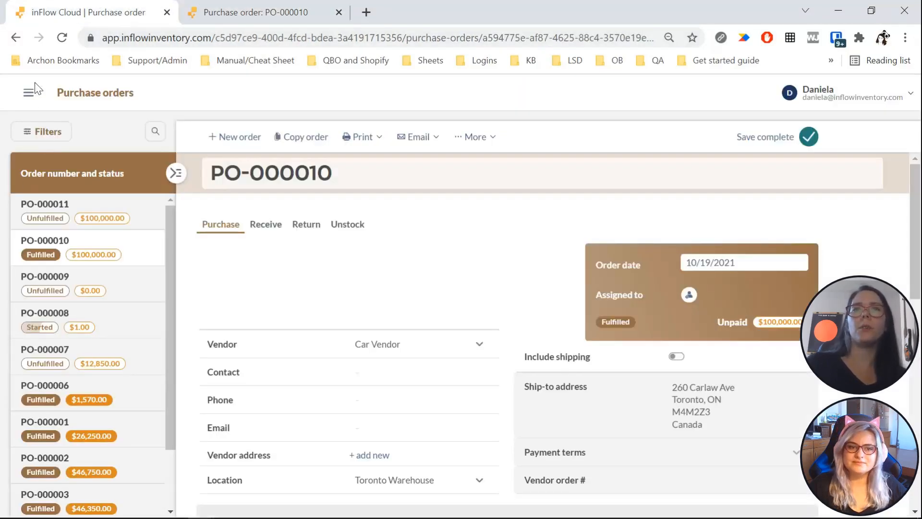
left_click(30, 92)
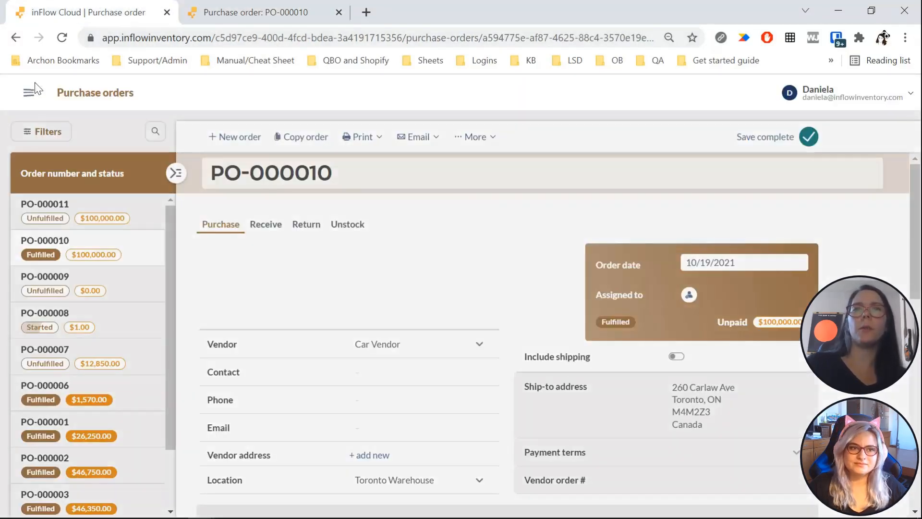
left_click(97, 264)
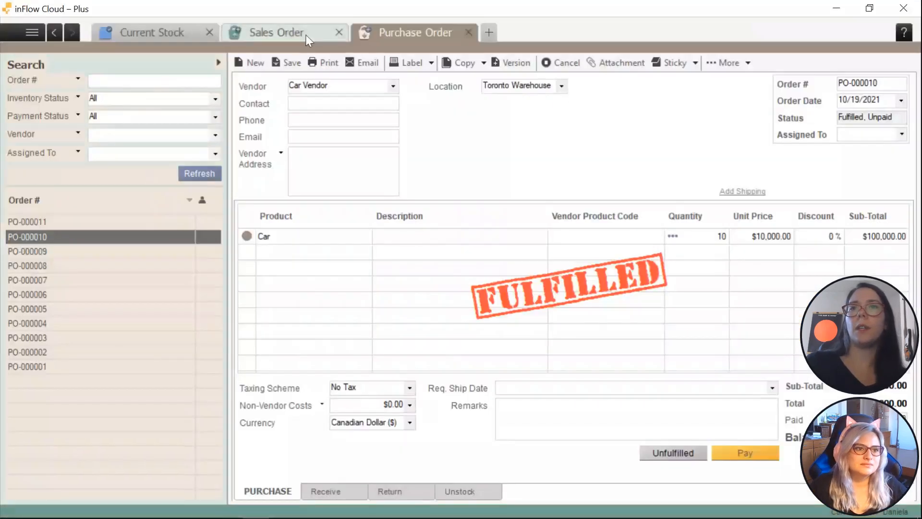
In the inFlow desktop app, preview the Sales Order printout of the Cell phone starter kit order and close it without printing.
left_click(304, 34)
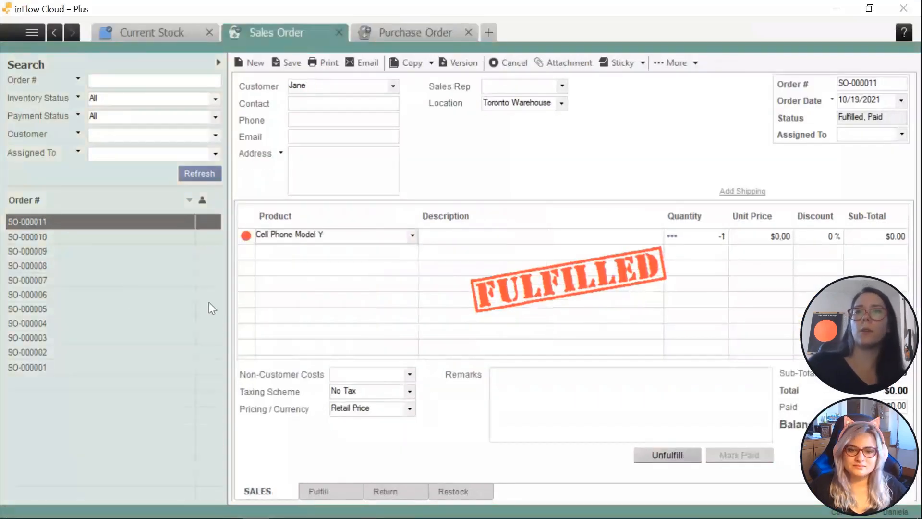
left_click(48, 240)
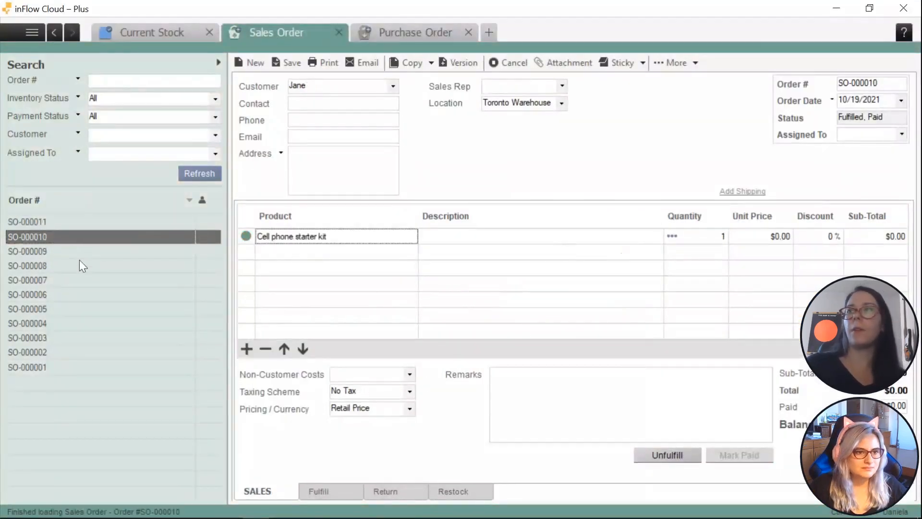
left_click(324, 62)
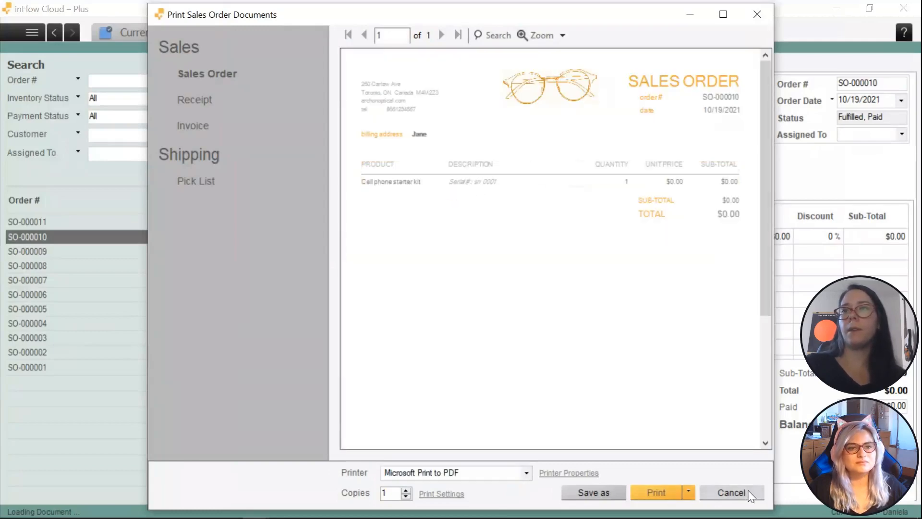
left_click(732, 492)
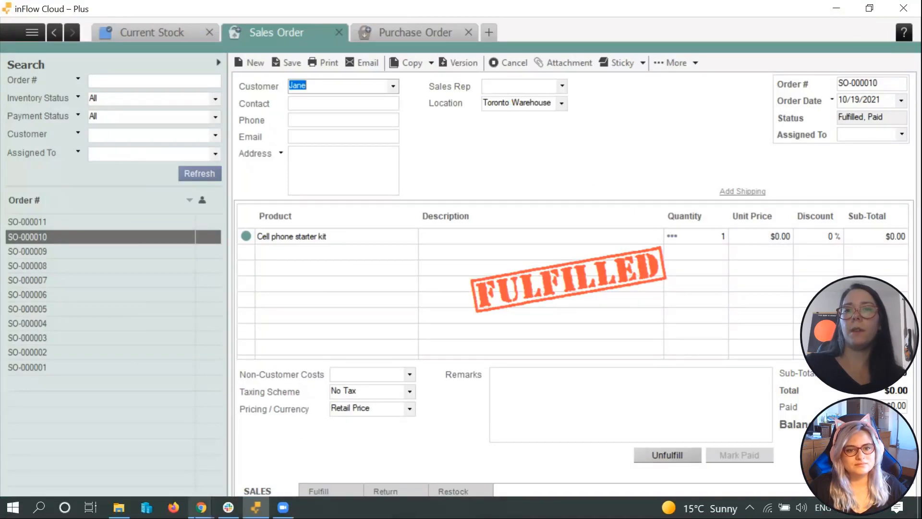
Switch back to inFlow in the browser, open the newest sales order and check the serial on its Car line.
mouse_move(201, 507)
left_click(399, 457)
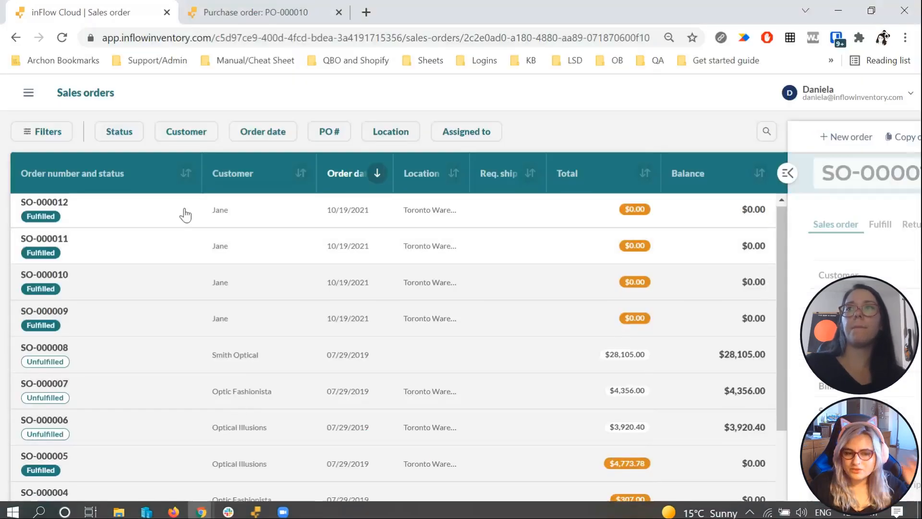
left_click(291, 229)
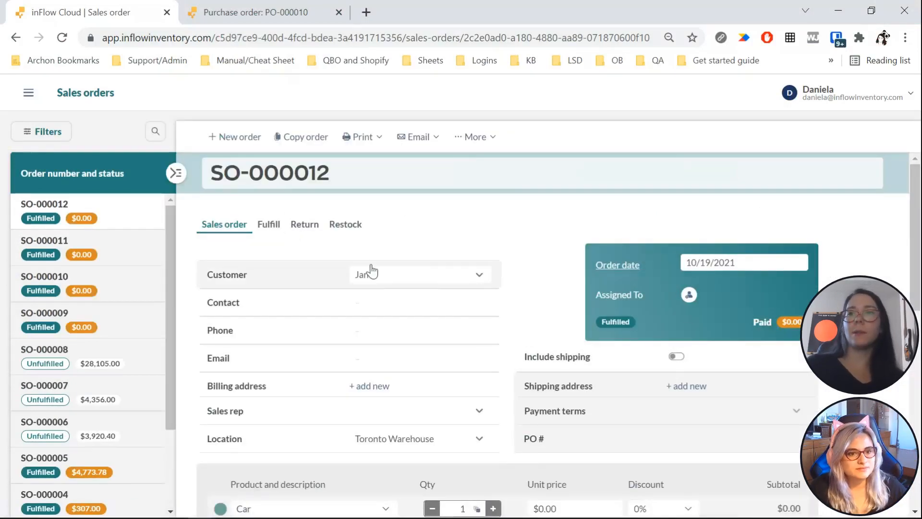
scroll(918, 208, "down", 3)
scroll(918, 207, "up", 3)
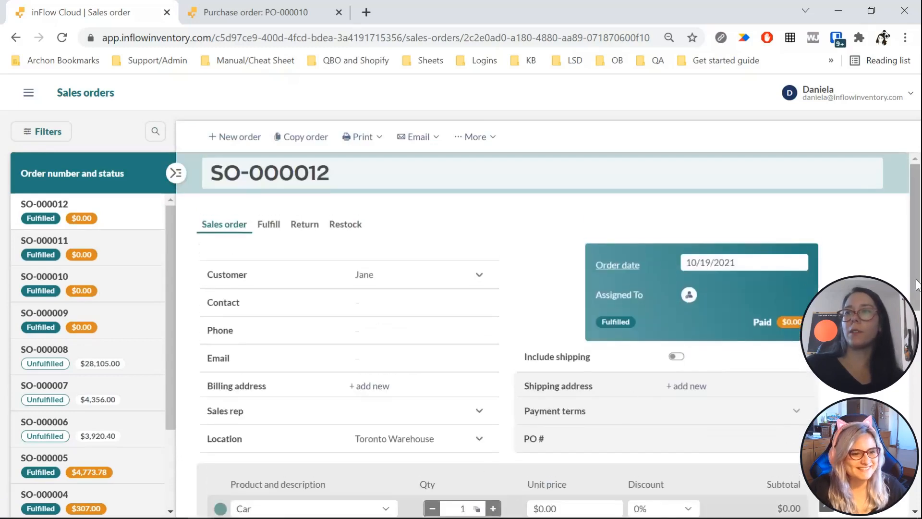
scroll(614, 410, "down", 1)
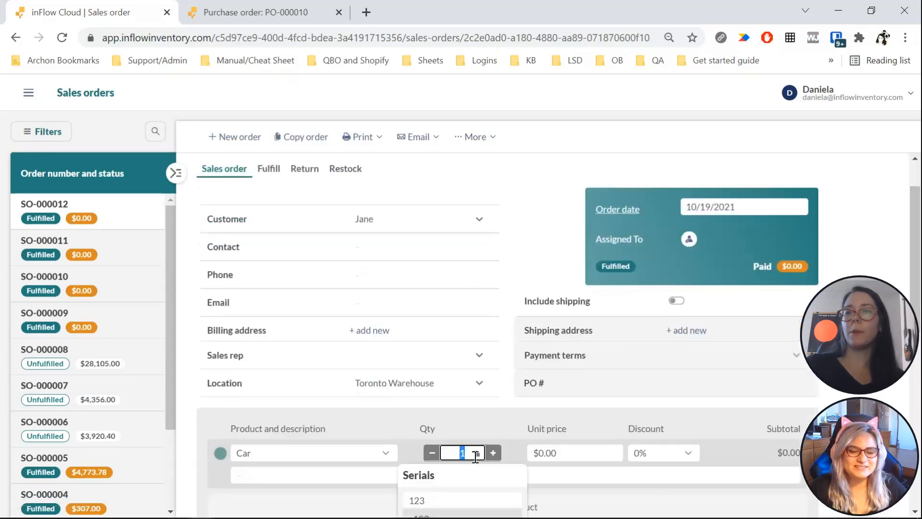
scroll(248, 240, "up", 1)
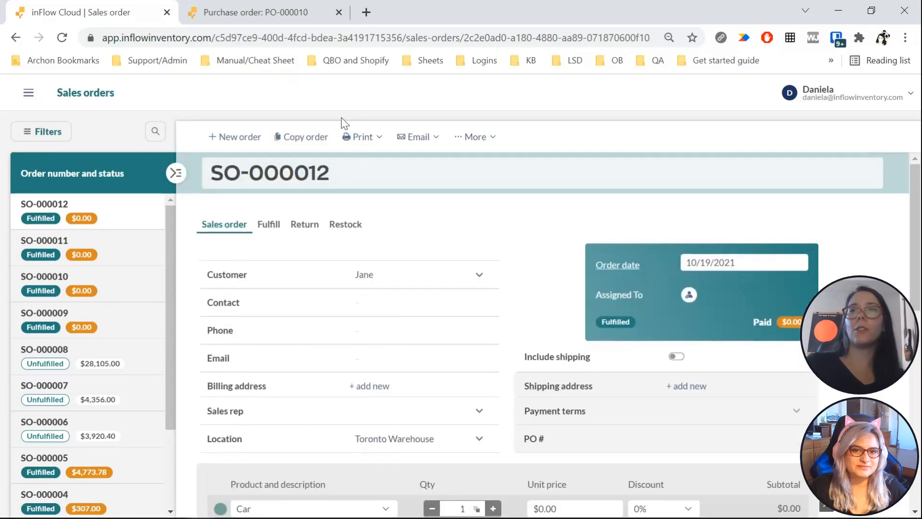
Open the sales order's printable Invoice, close the old purchase order document and return to the sales order.
left_click(358, 136)
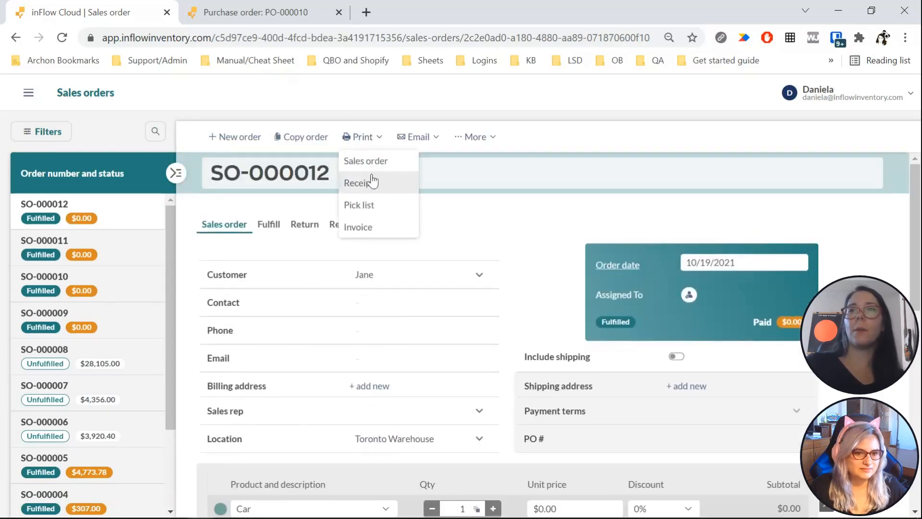
left_click(385, 232)
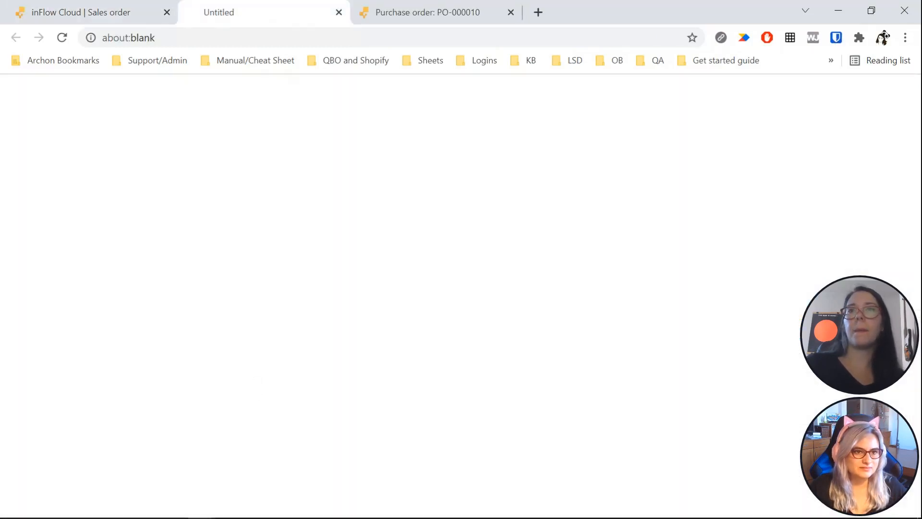
left_click(511, 12)
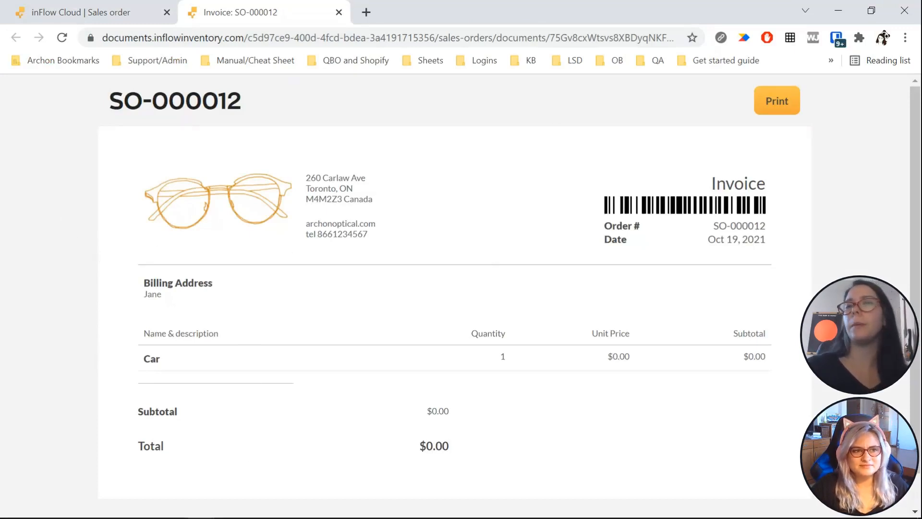
left_click(108, 21)
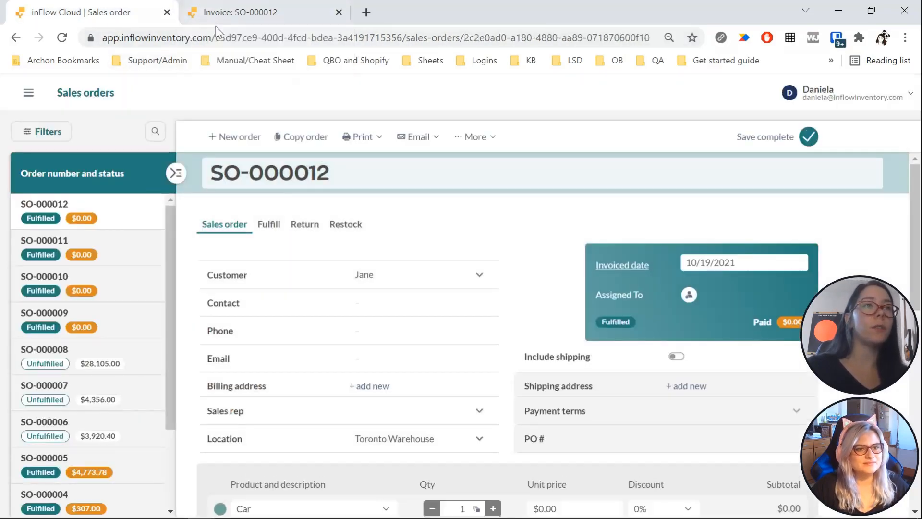